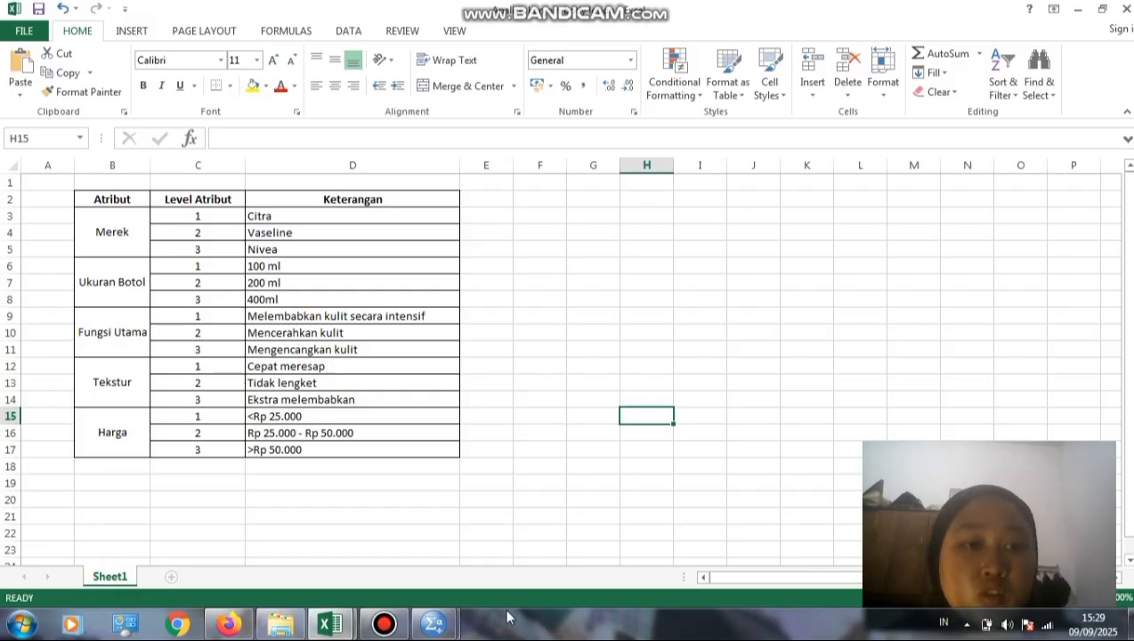
Step: Switch to the empty Untitled2 dataset in SPSS Statistics and open the dialog for generating an orthogonal design
mouse_move(431, 627)
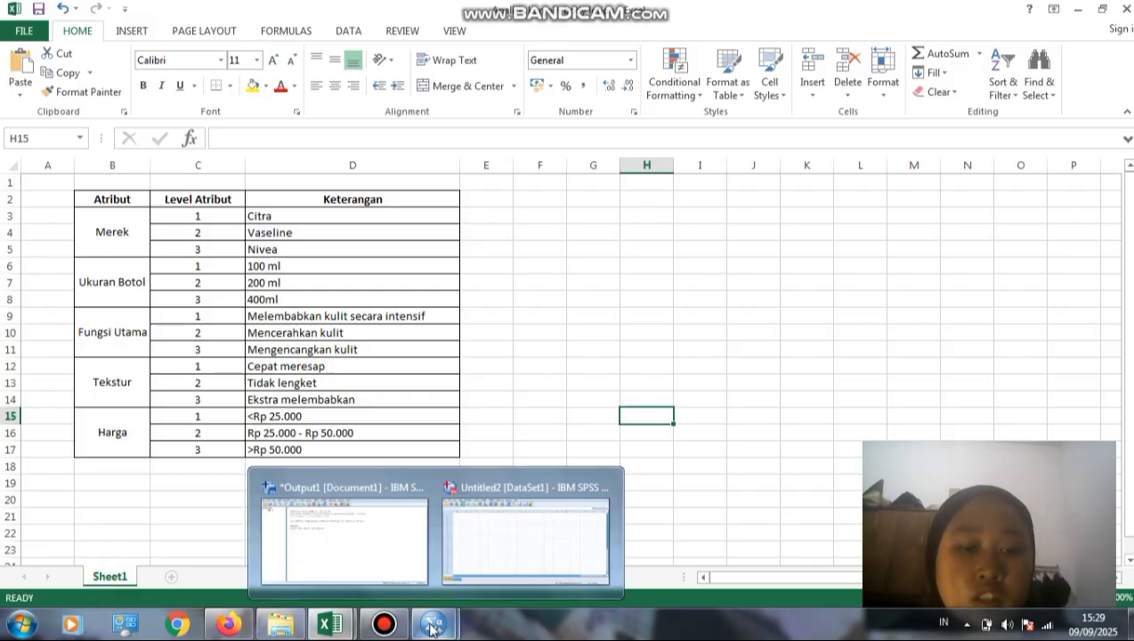
mouse_move(495, 552)
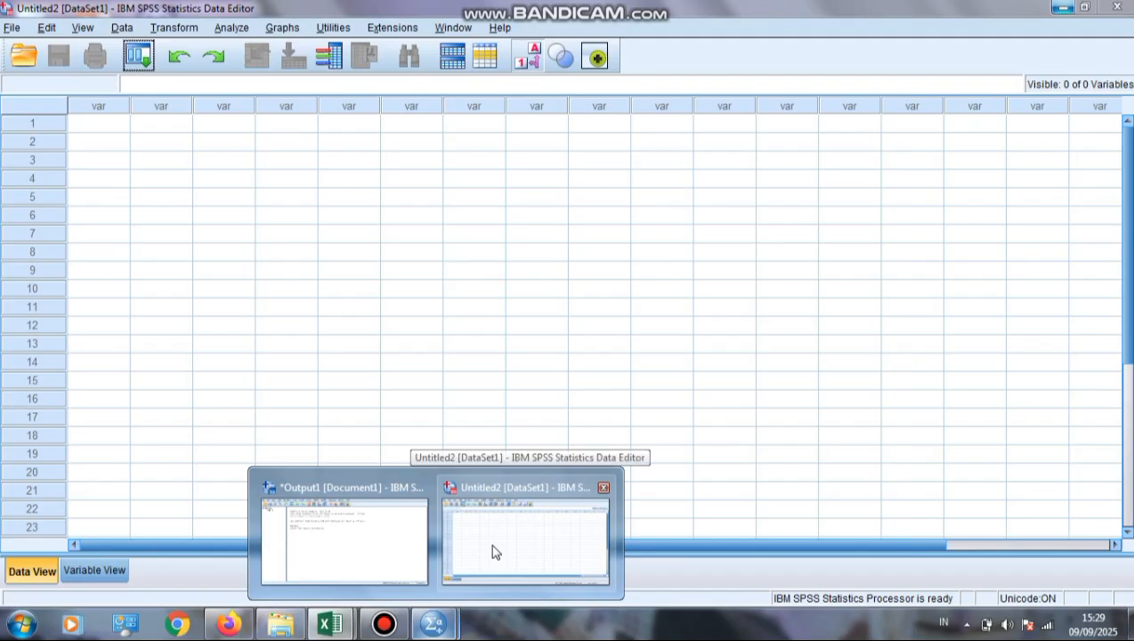
left_click(495, 552)
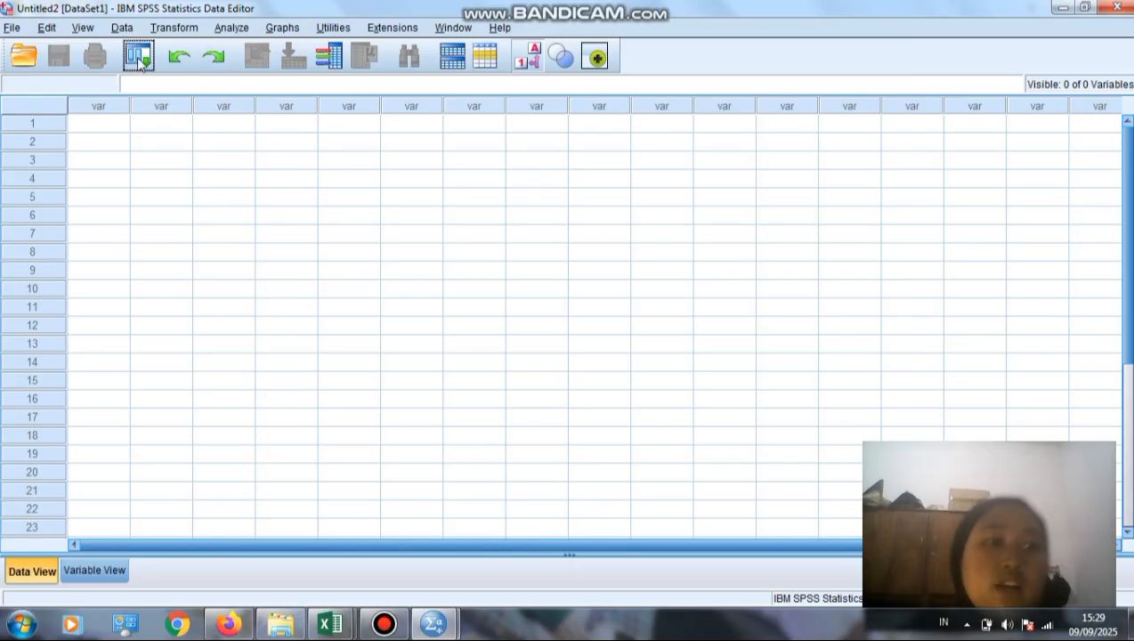
left_click(122, 27)
mouse_move(205, 385)
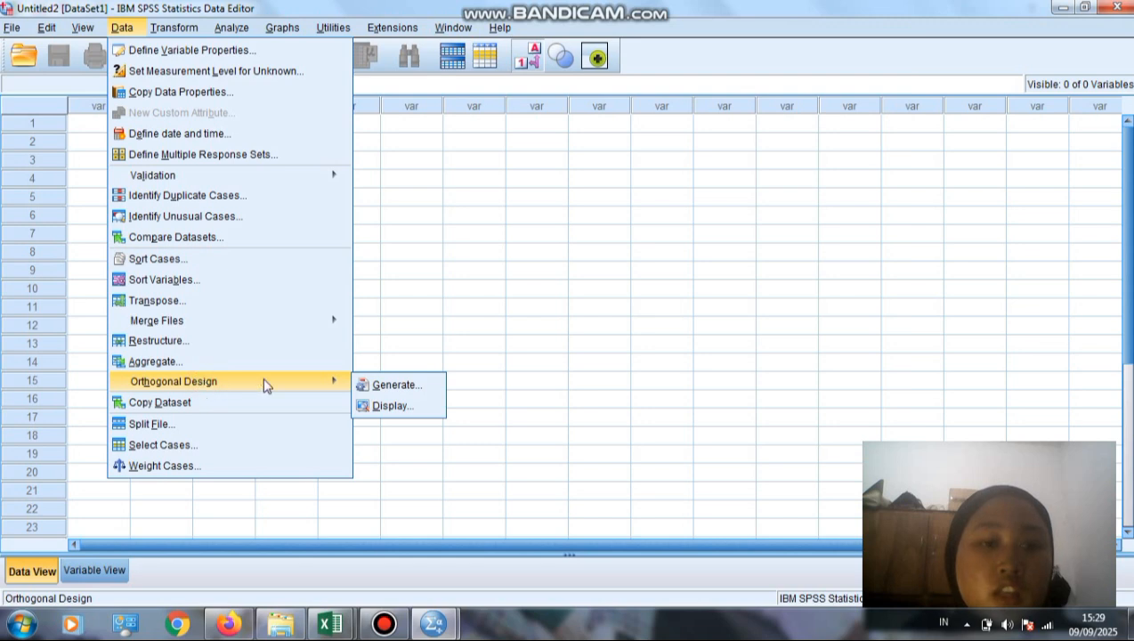
left_click(410, 385)
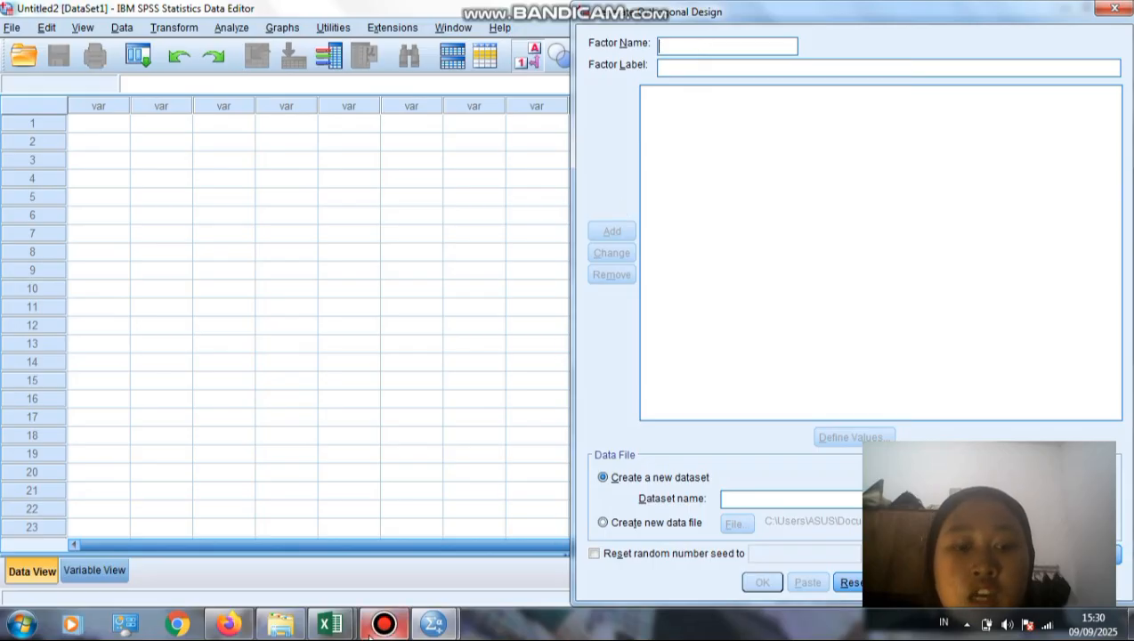
Step: Add a factor named Merek with the label Merek to the orthogonal design, following the Excel attribute table
mouse_move(341, 629)
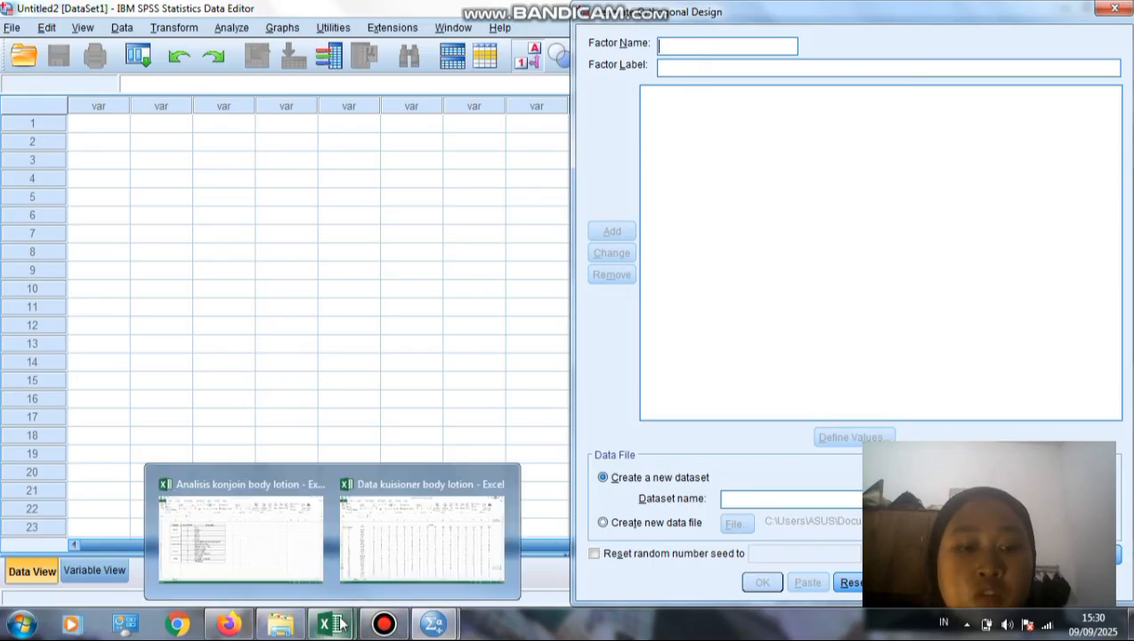
mouse_move(290, 567)
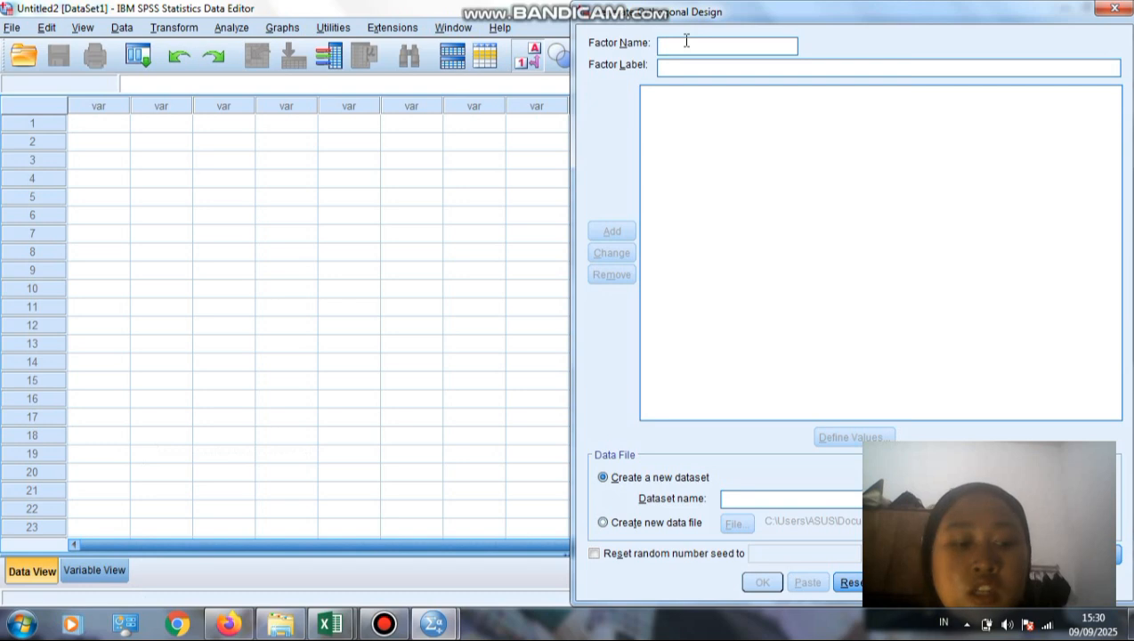
type("M")
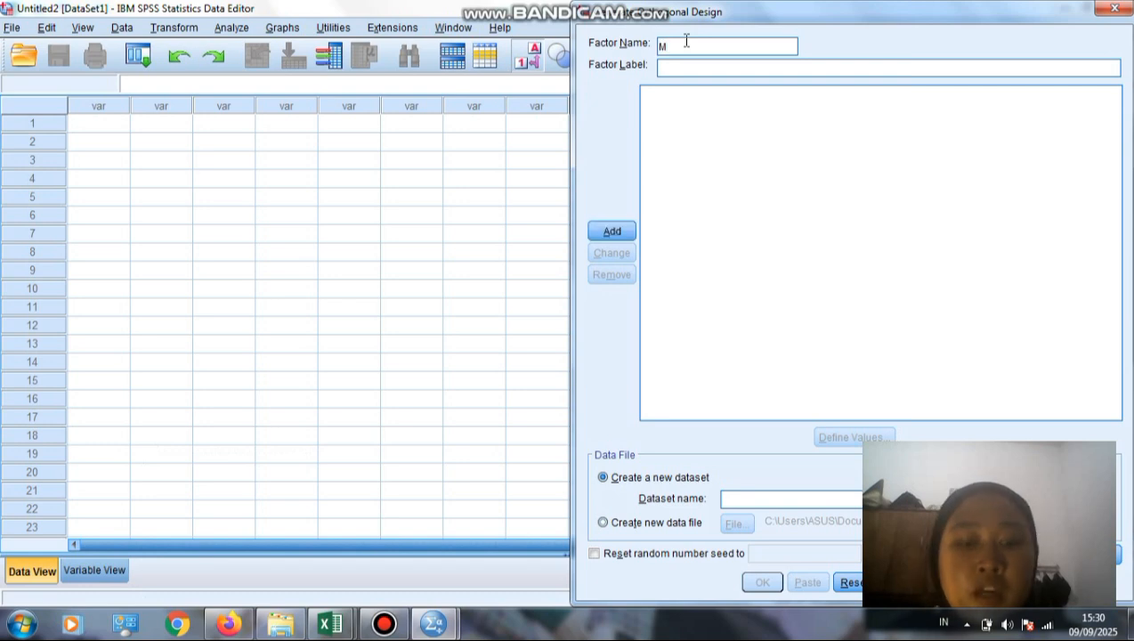
type("erek")
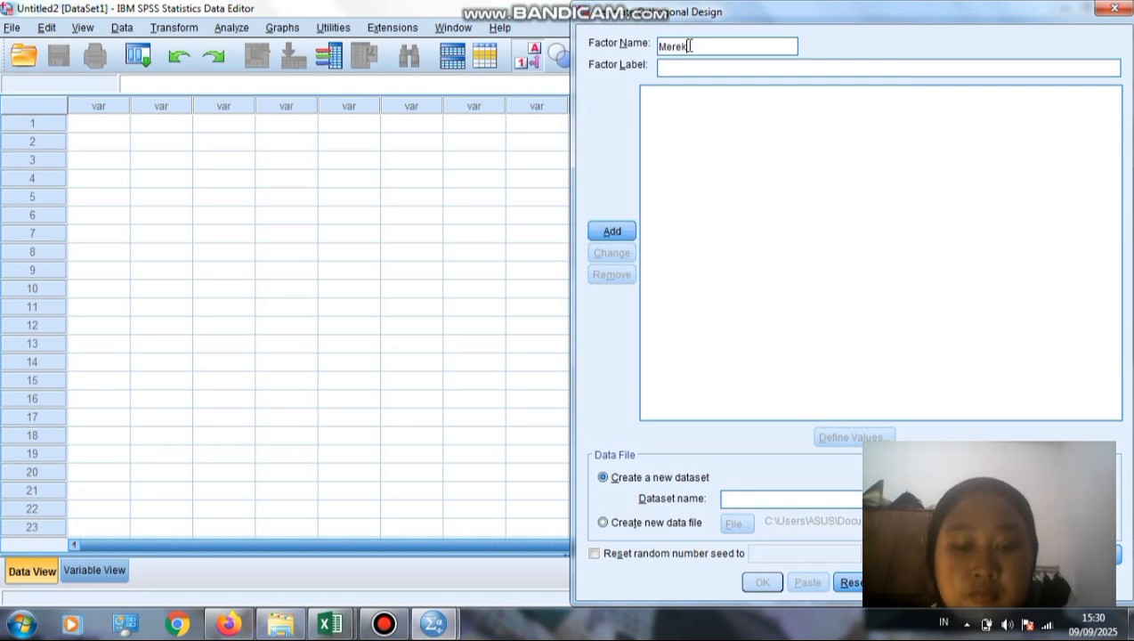
left_click(678, 66)
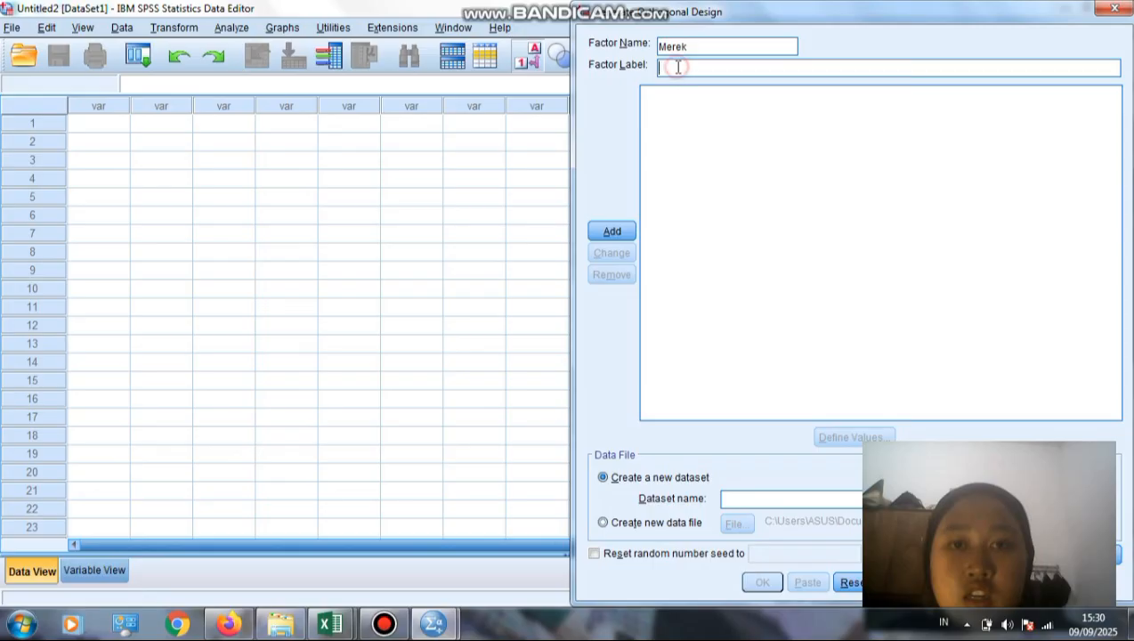
type("Me")
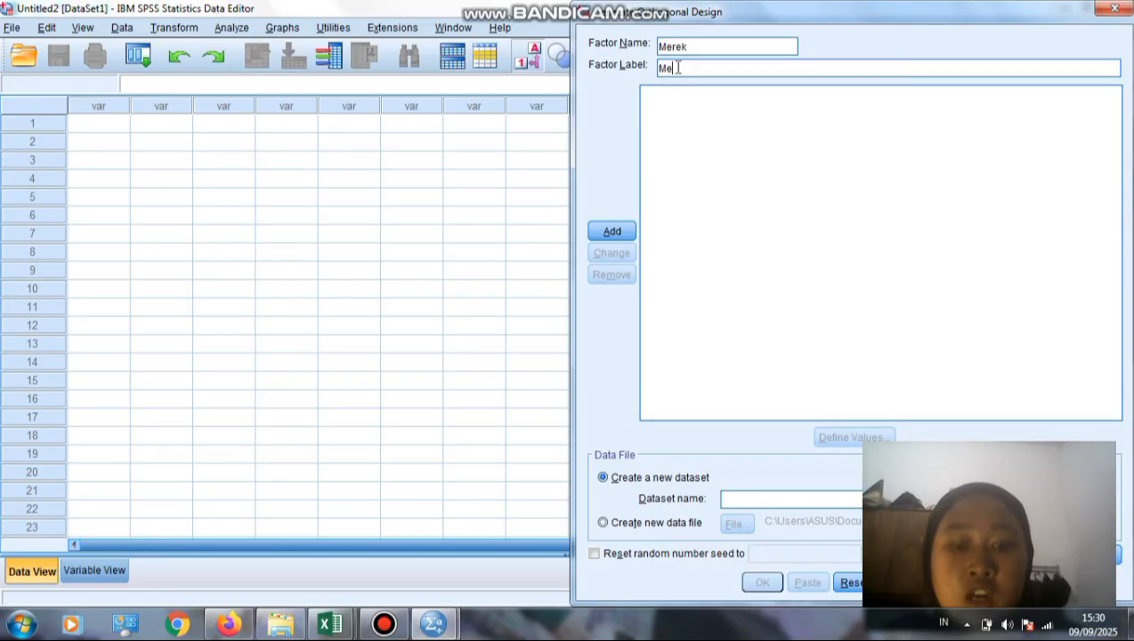
type("rek")
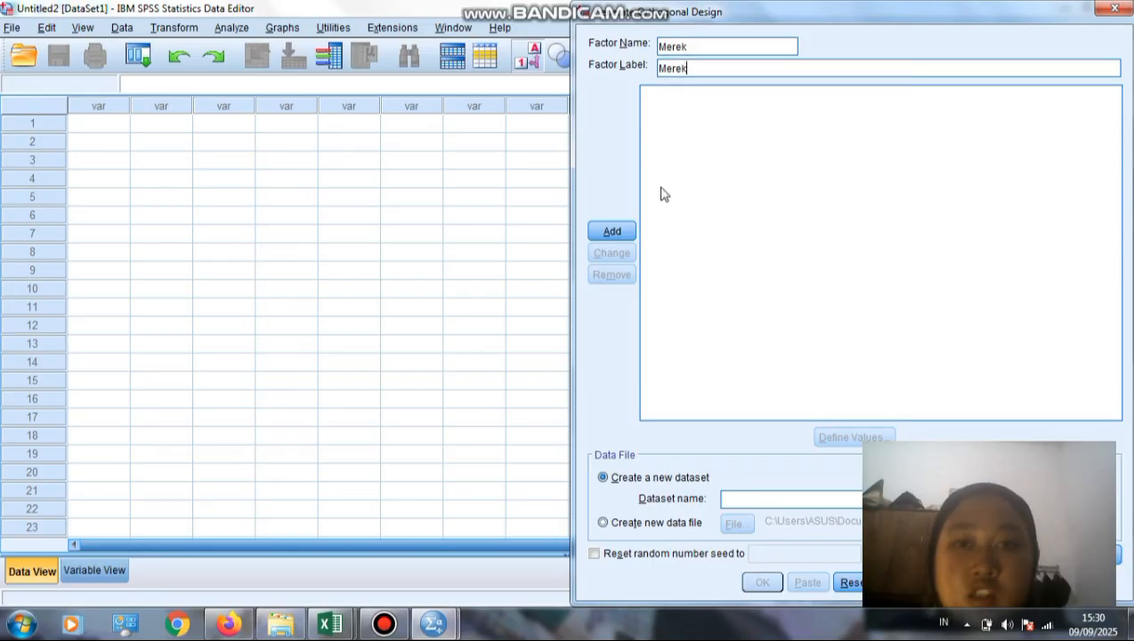
left_click(628, 234)
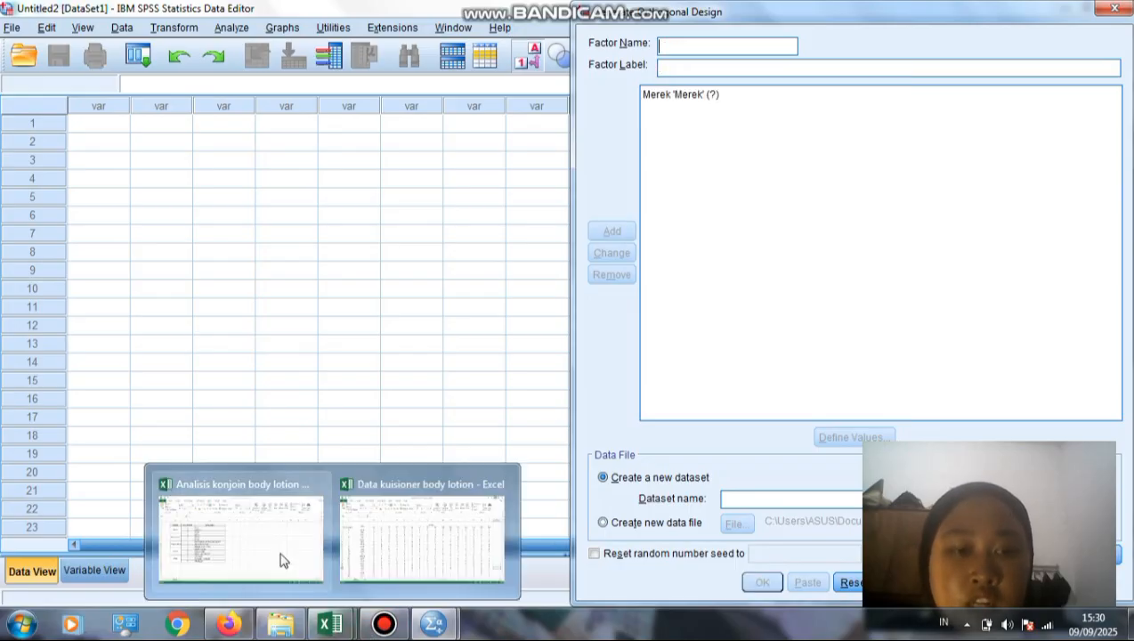
Step: Check the attribute table in Excel and add a factor named Ukuran with the label Ukuran to the orthogonal design
left_click(277, 553)
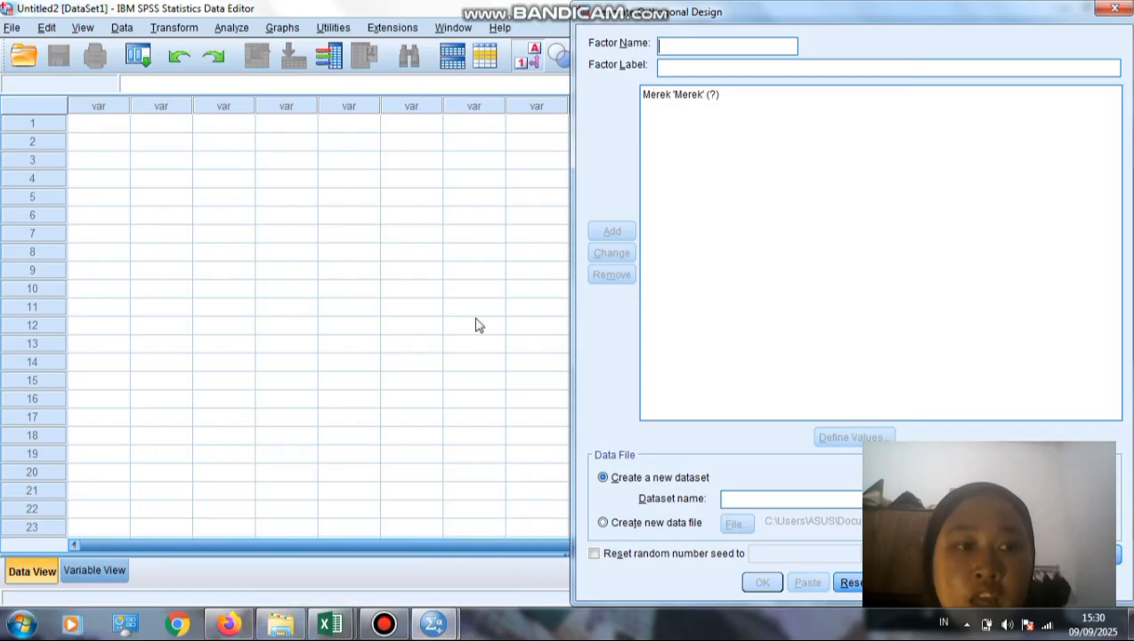
mouse_move(345, 630)
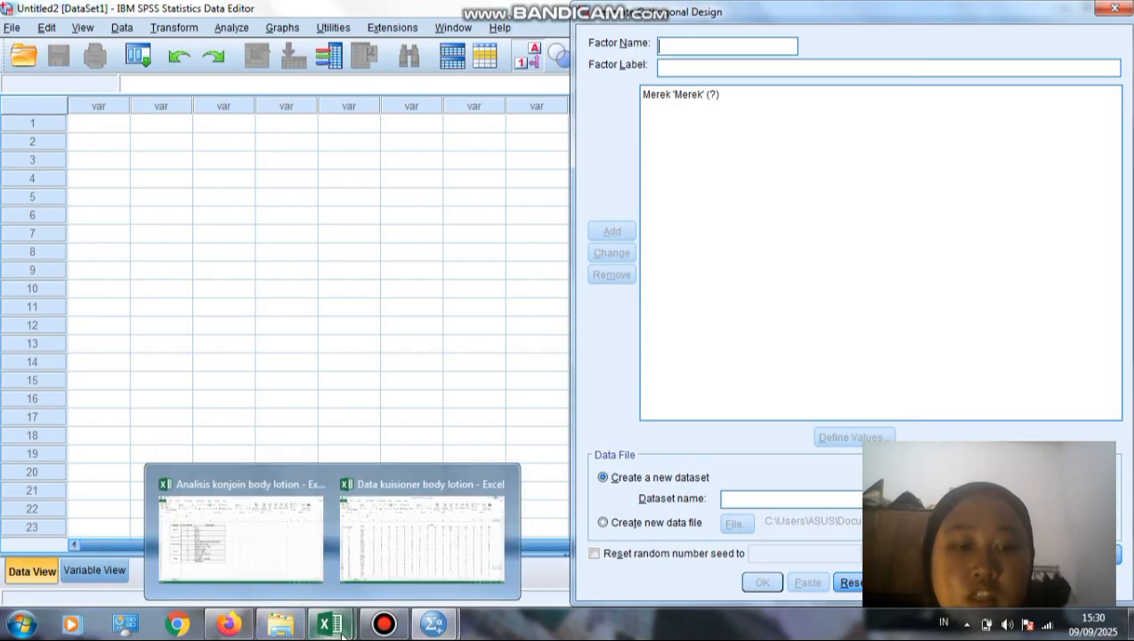
mouse_move(262, 513)
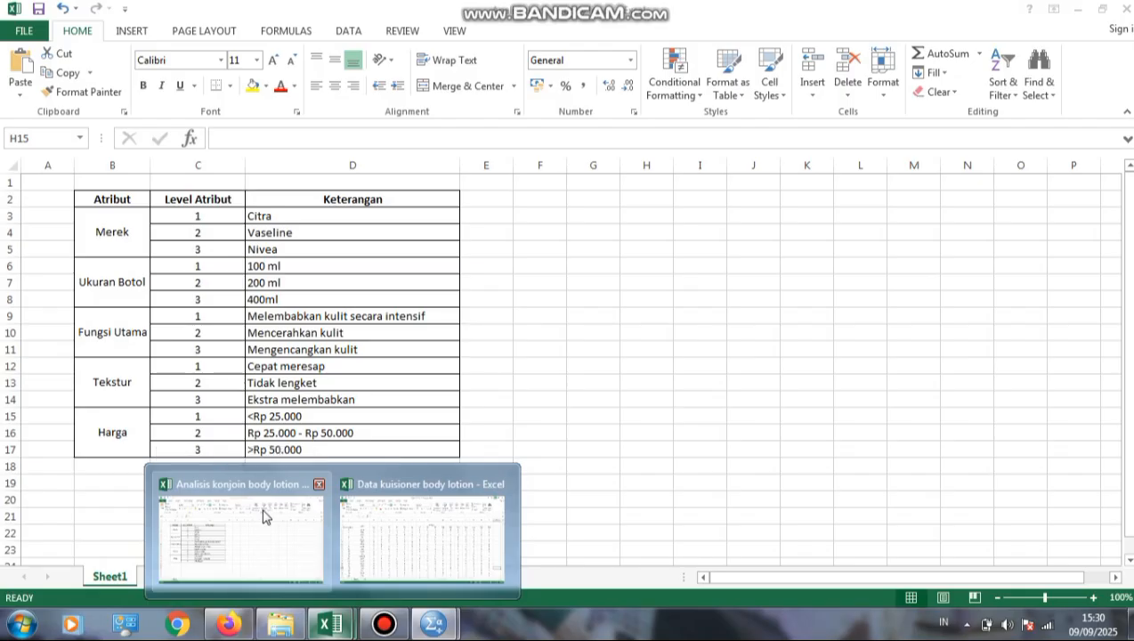
type("Ukuran")
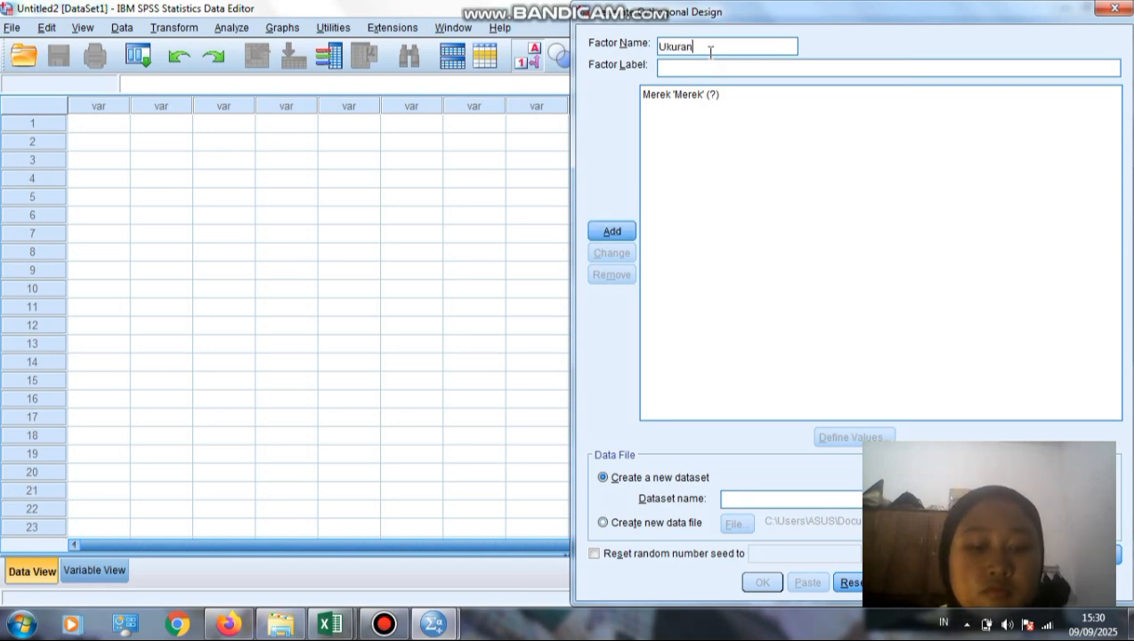
left_click(699, 65)
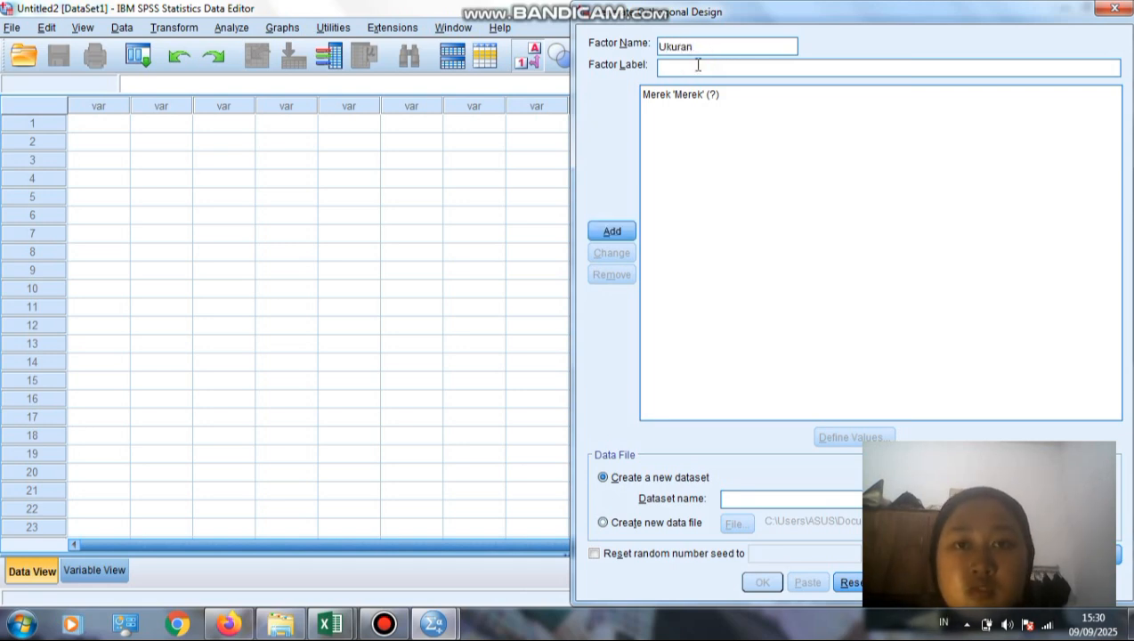
type("Ukuran")
left_click(627, 231)
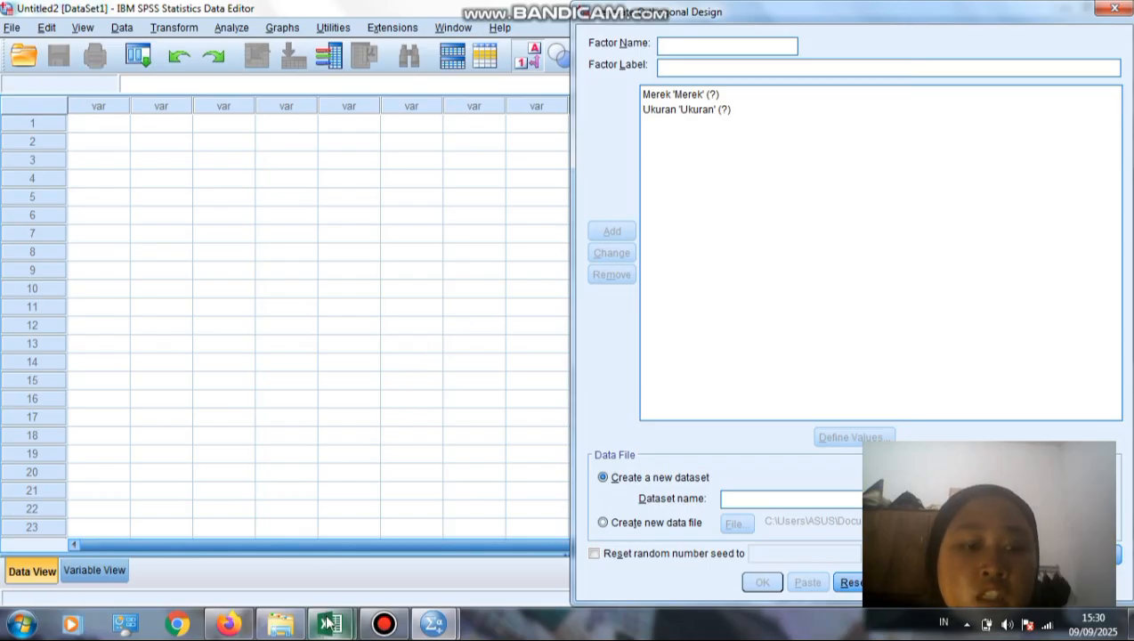
Step: Add a factor named Fungsi with the label Fungsi to the orthogonal design, following the Excel attribute table
mouse_move(271, 559)
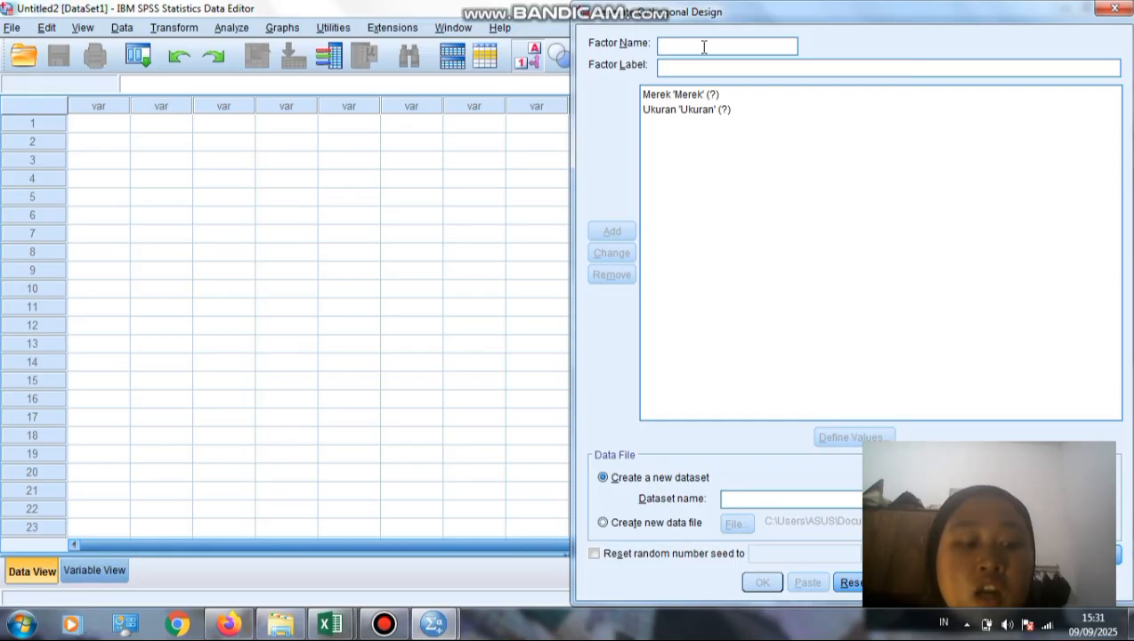
type("F")
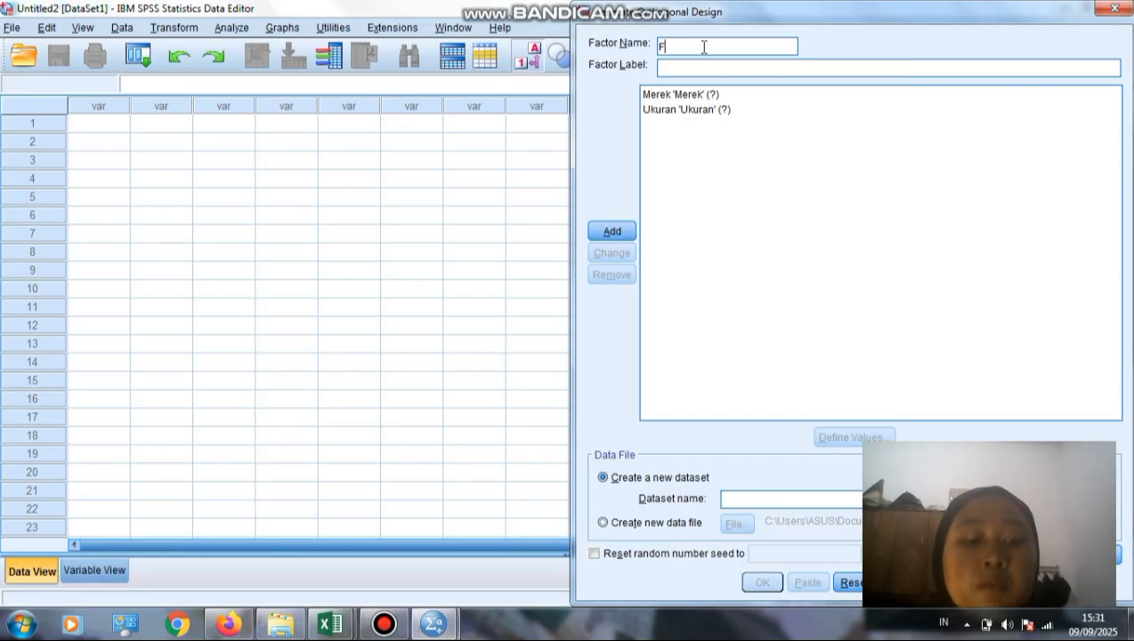
type("ungsi")
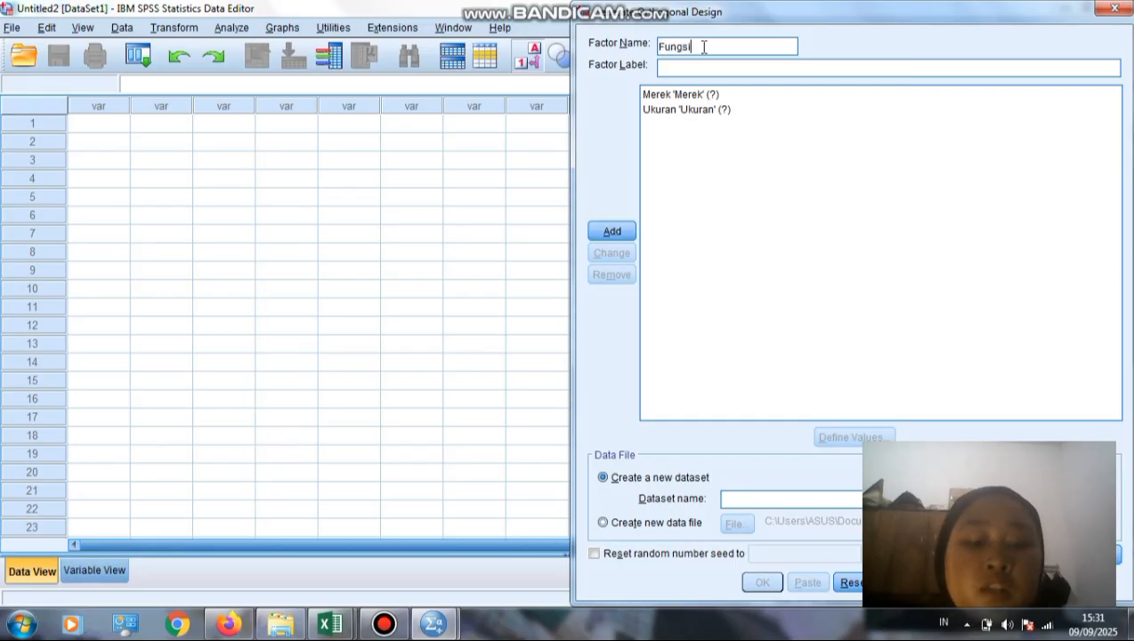
left_click(679, 69)
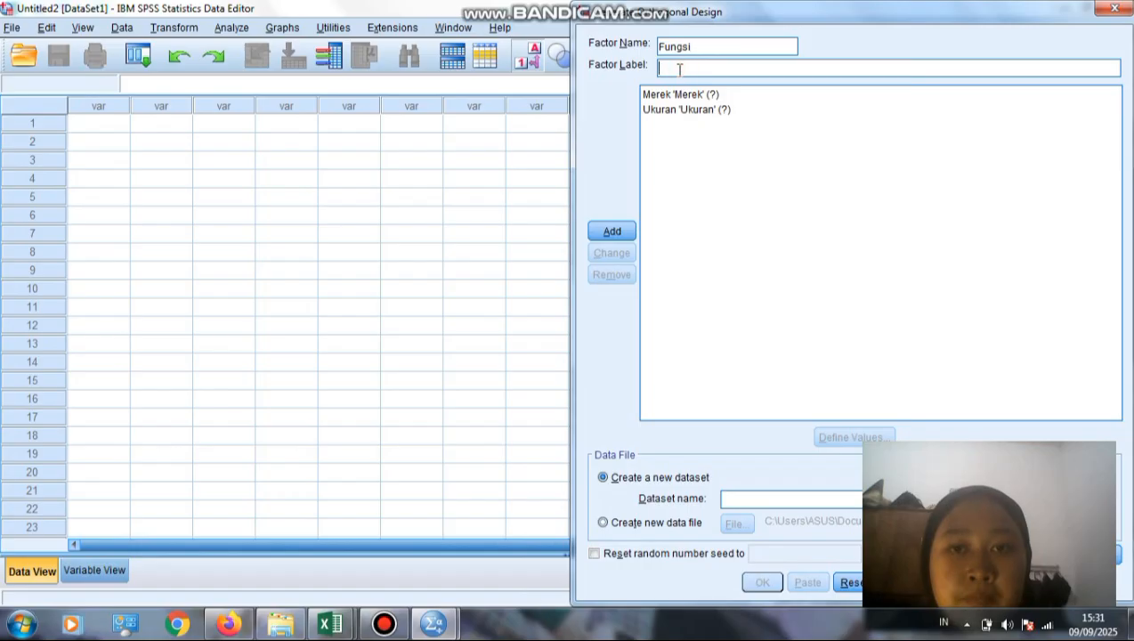
type("Fungsi")
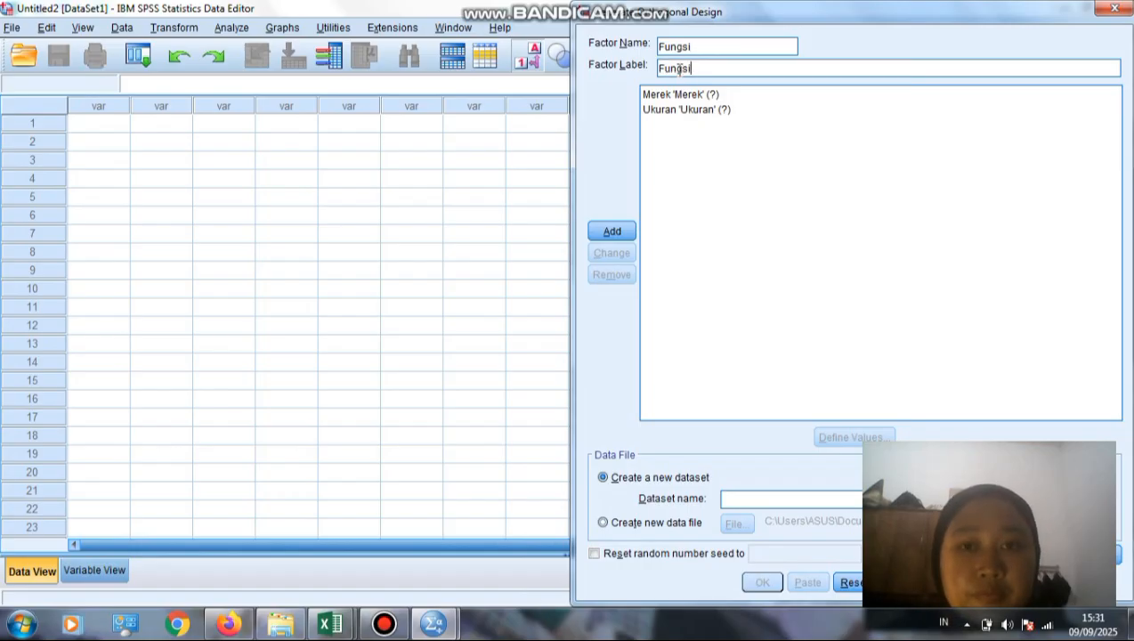
left_click(611, 232)
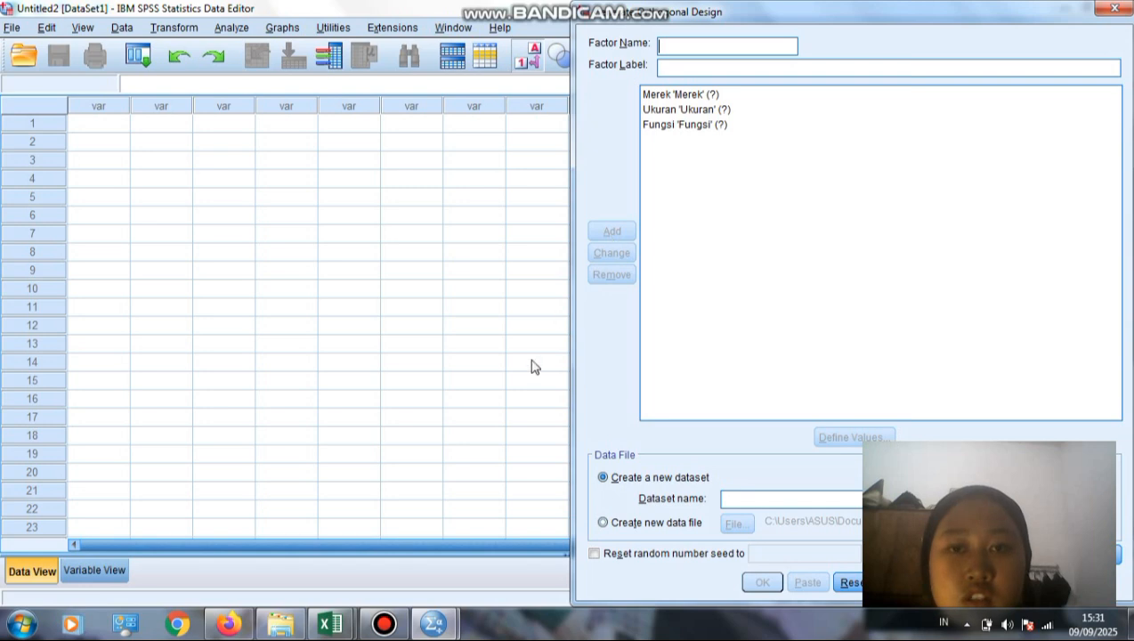
Step: Add a factor named Tekstur with the label Tekstur to the orthogonal design, following the Excel attribute table
mouse_move(314, 561)
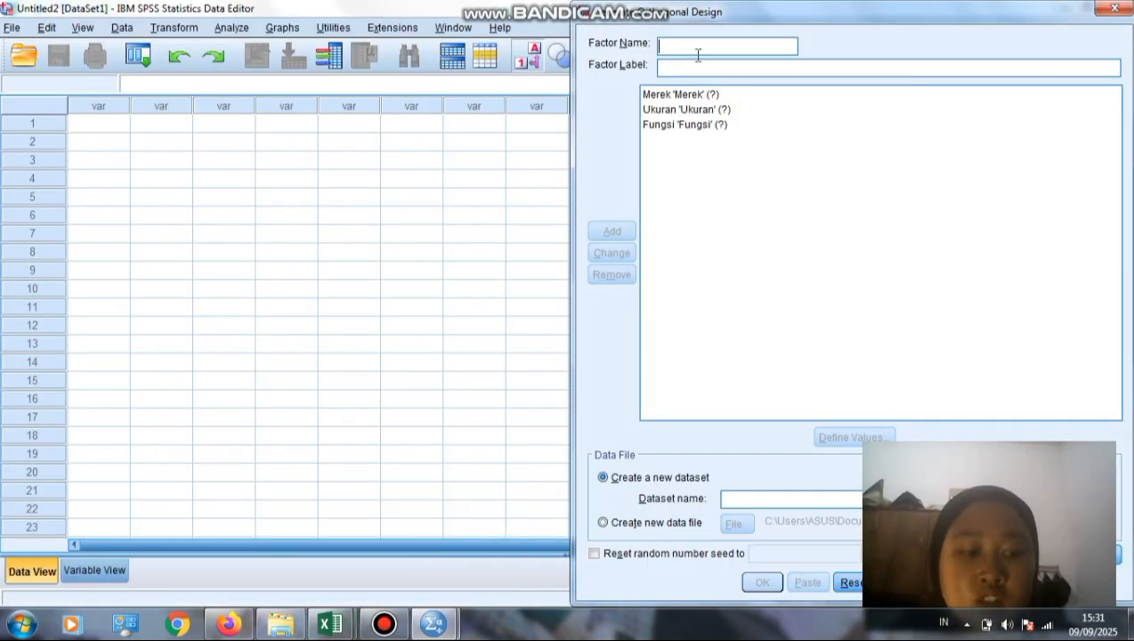
type("Tekstur")
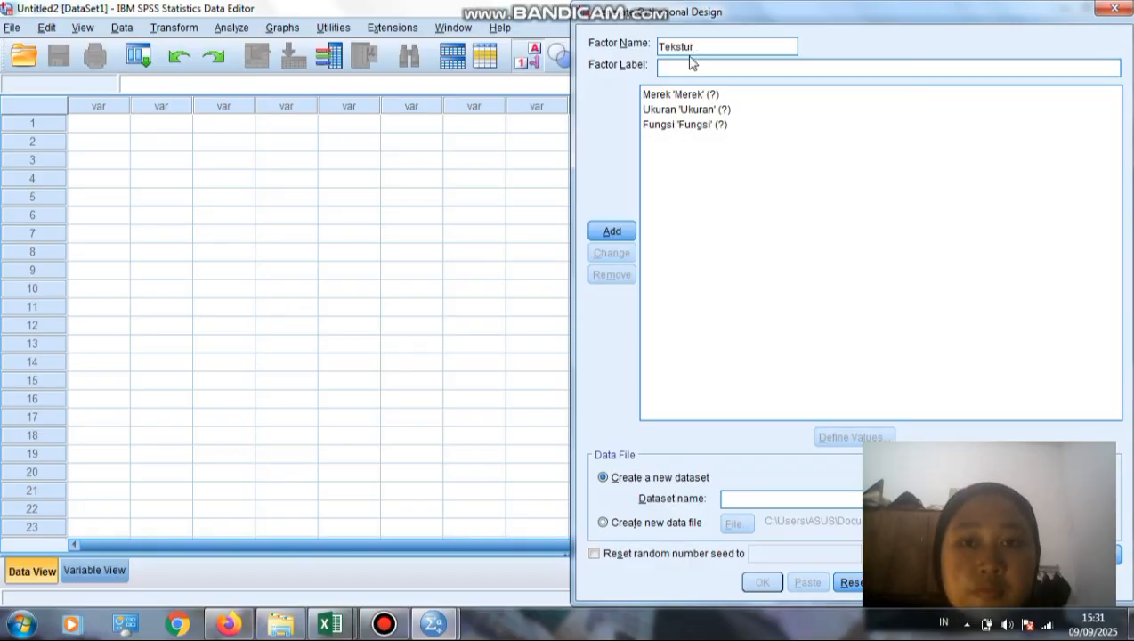
left_click(691, 65)
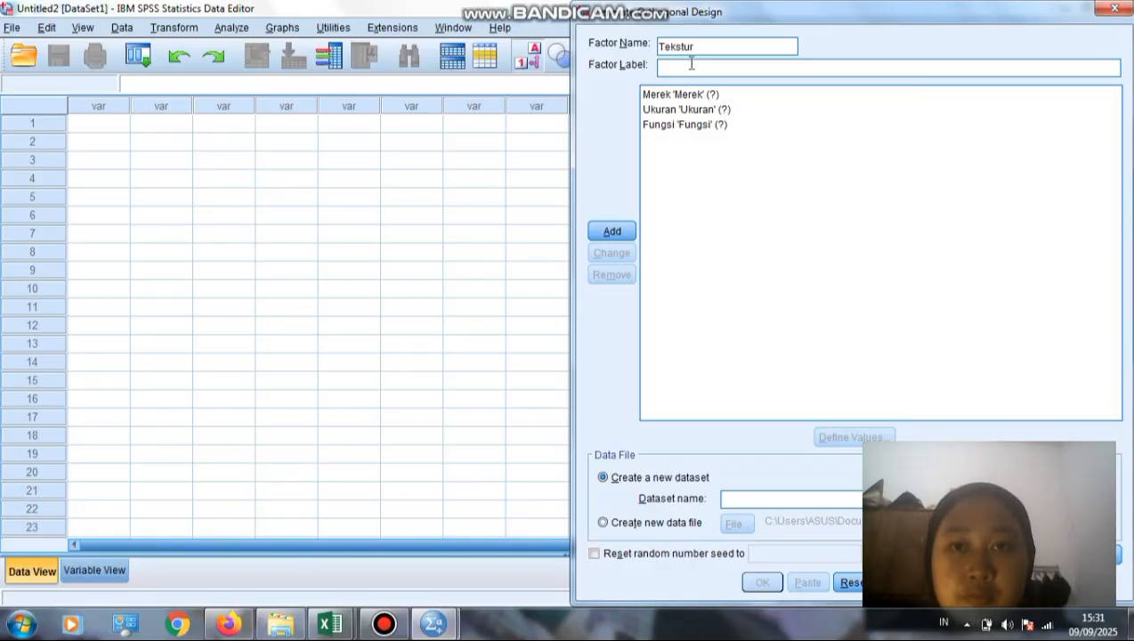
type("Tekstur")
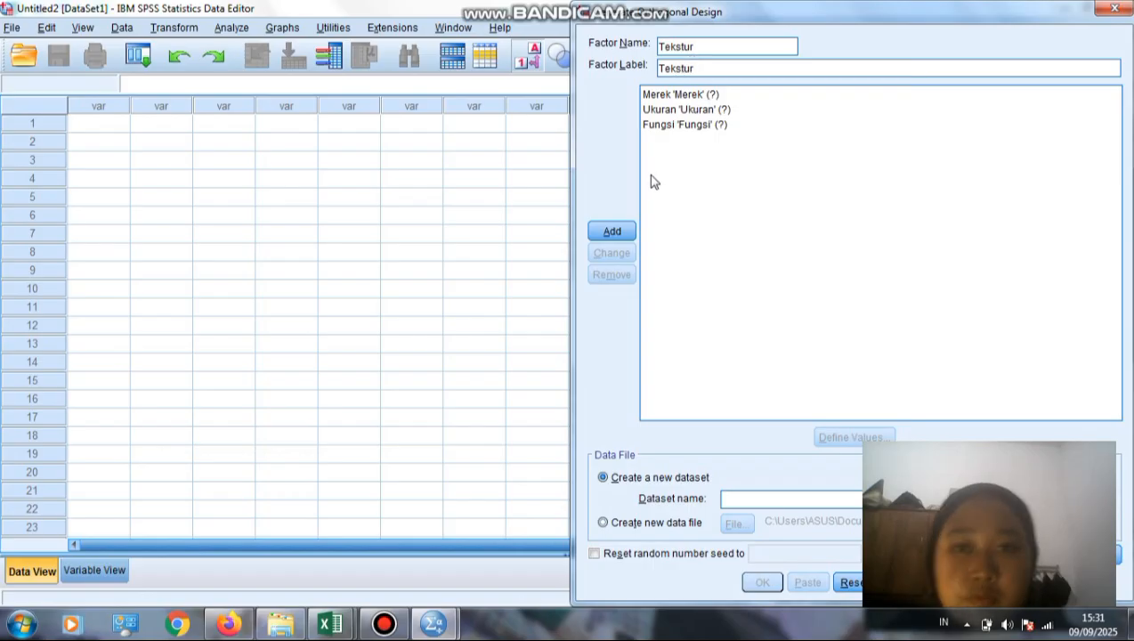
left_click(626, 233)
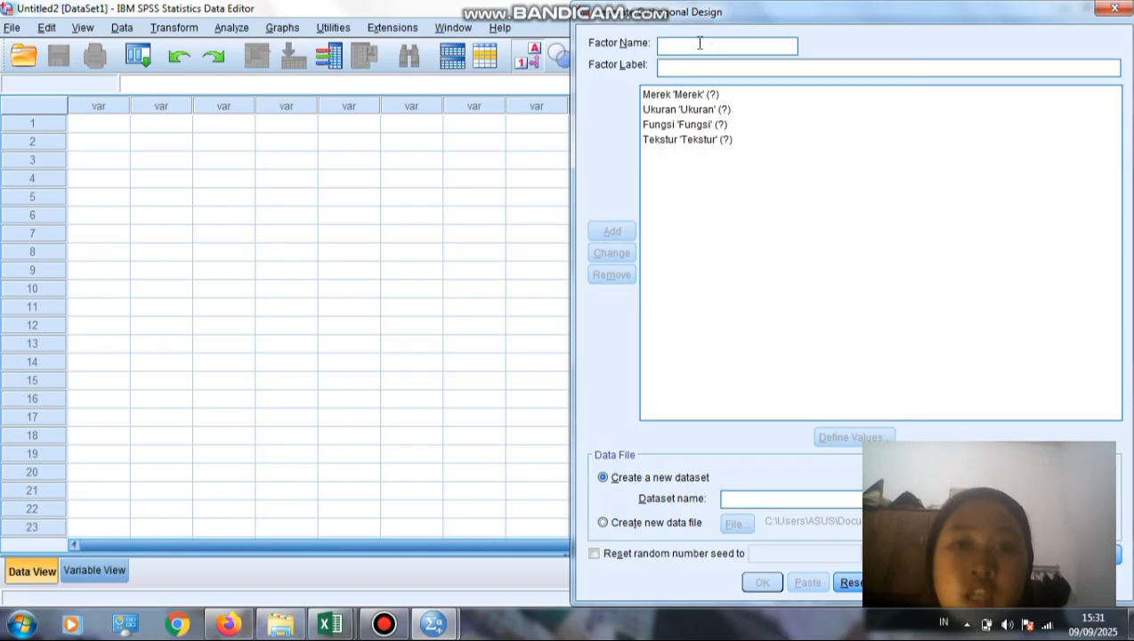
Step: Add a factor named Harga with the label Harga to the orthogonal design
type("H")
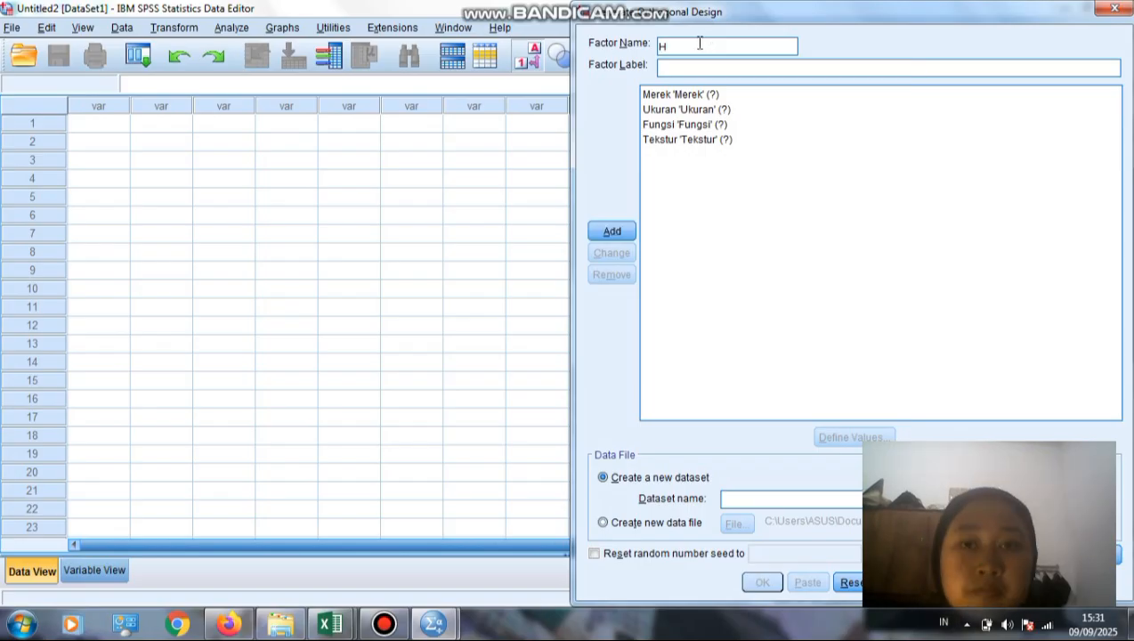
type("arga")
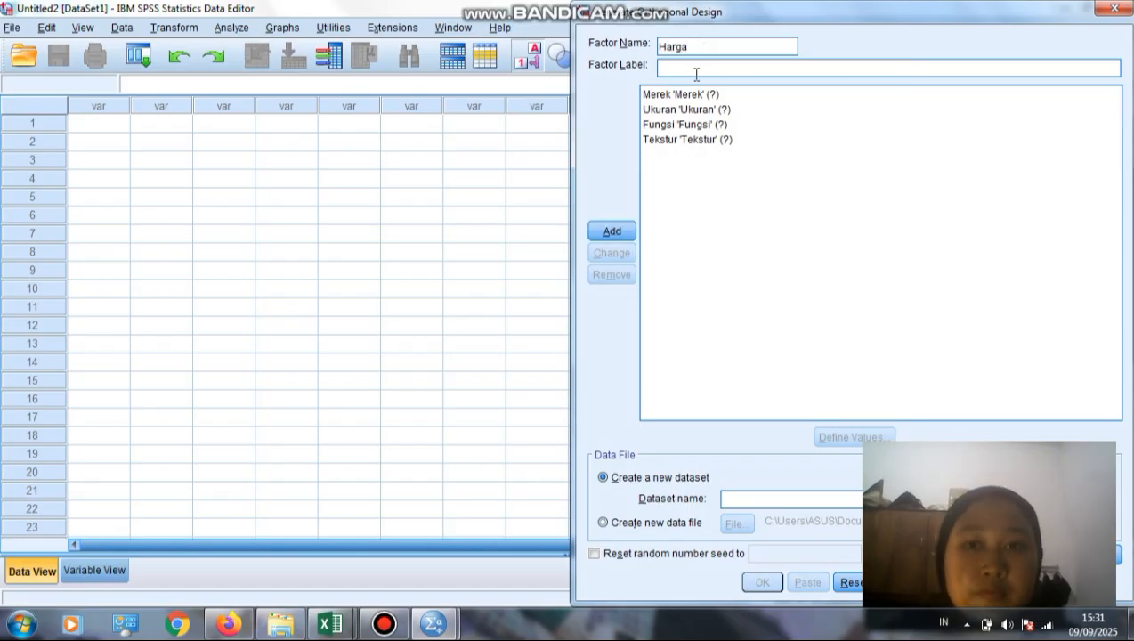
left_click(696, 71)
type("Harga")
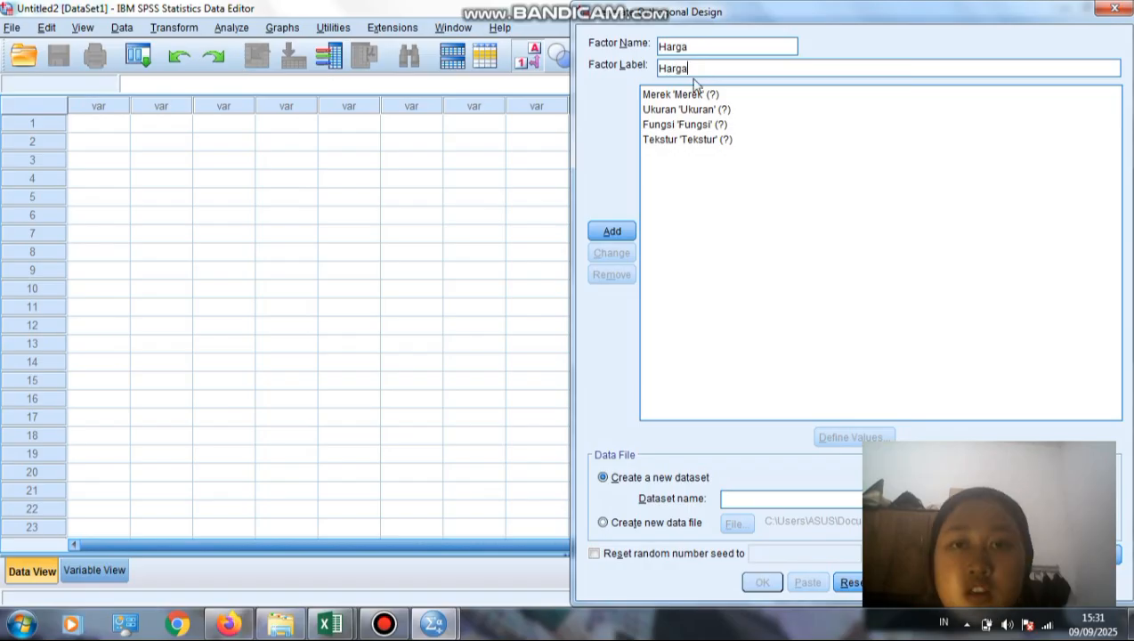
left_click(624, 233)
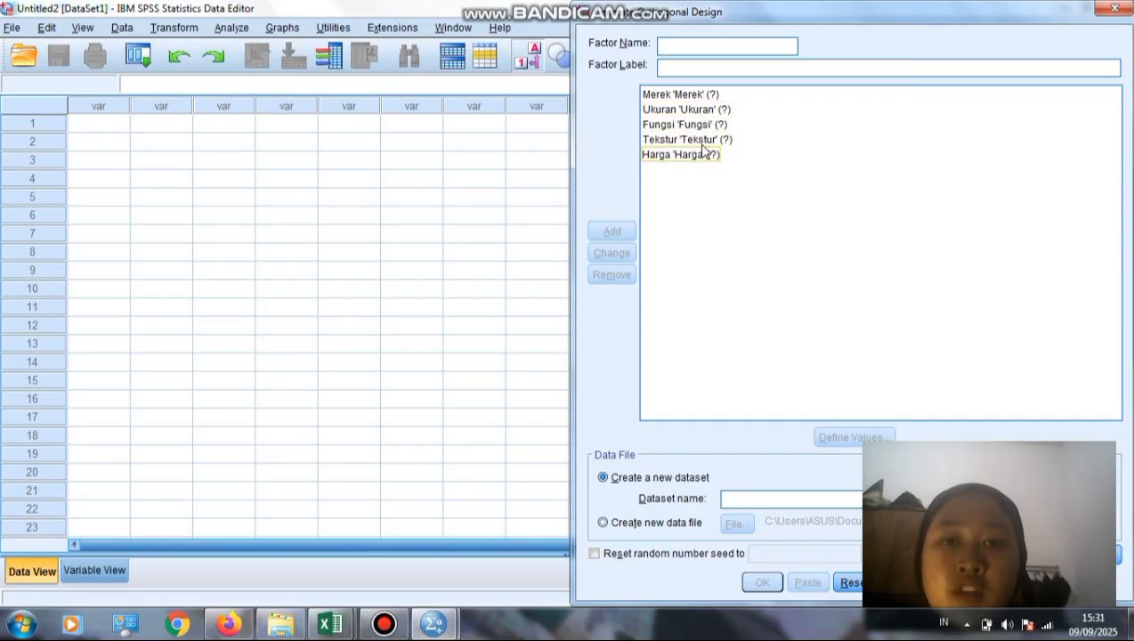
Step: Define the level values 1, 2 and 3 for the Merek factor
left_click(693, 96)
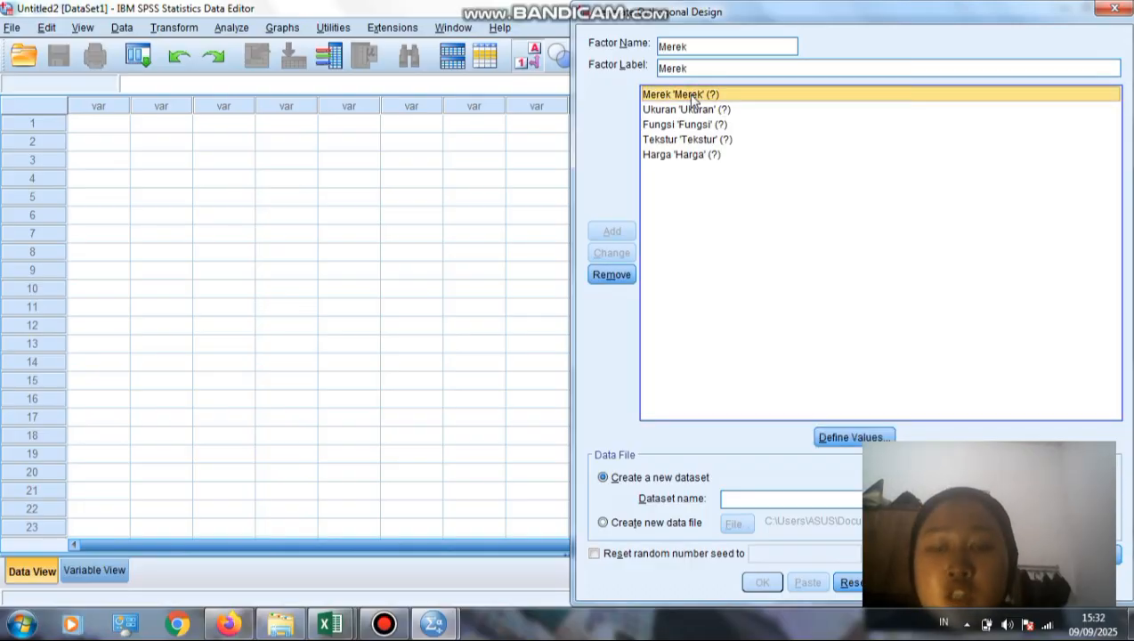
left_click(836, 445)
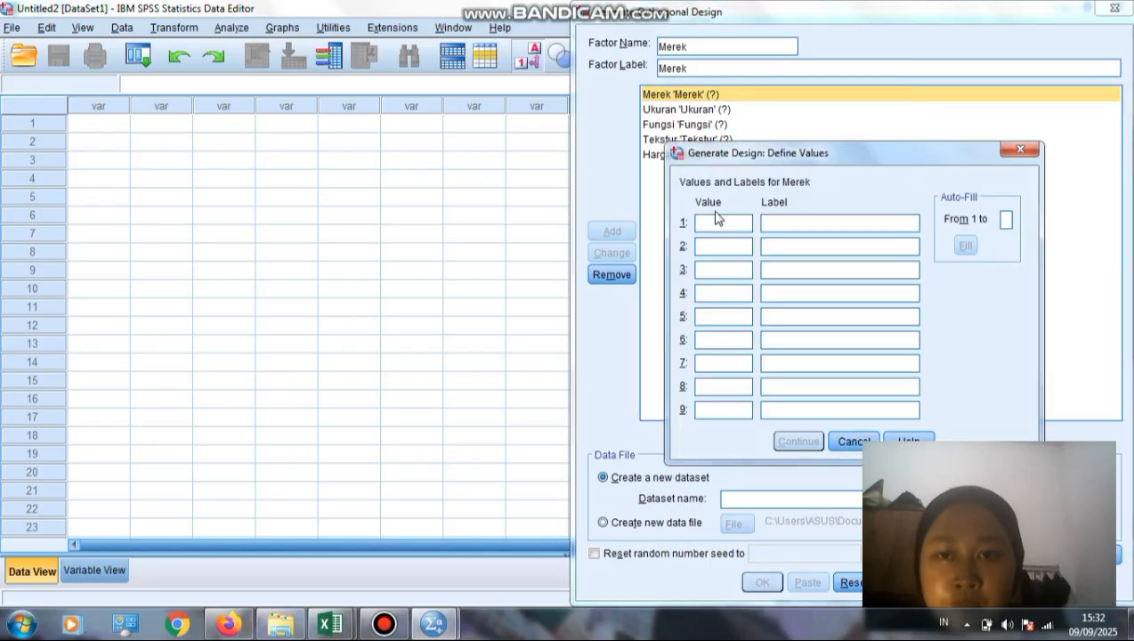
left_click(711, 228)
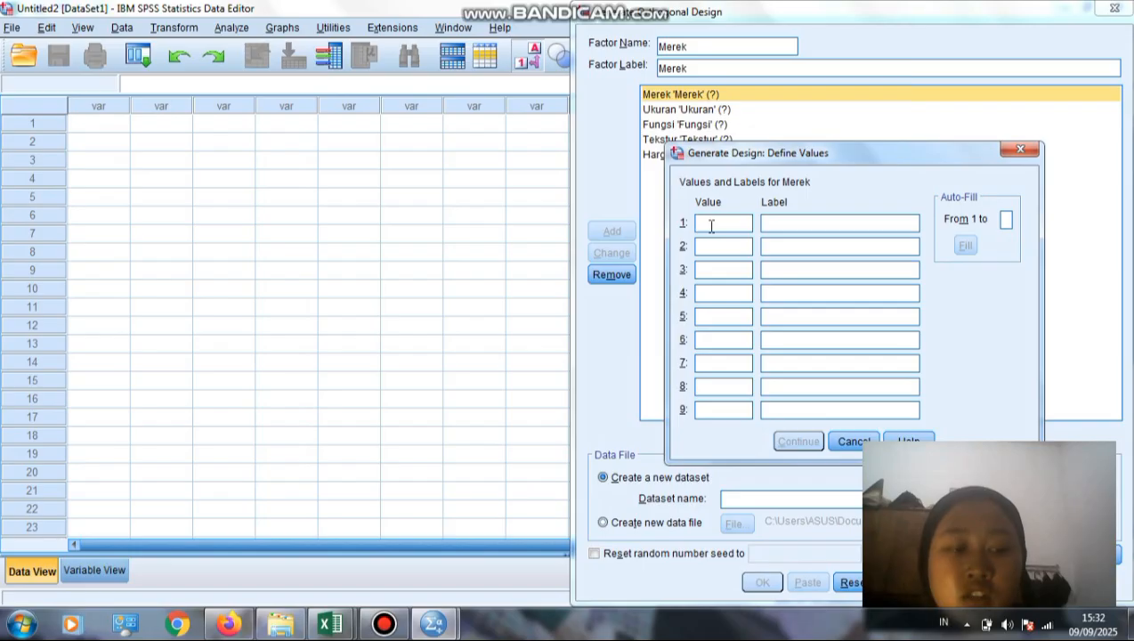
type("1")
left_click(711, 245)
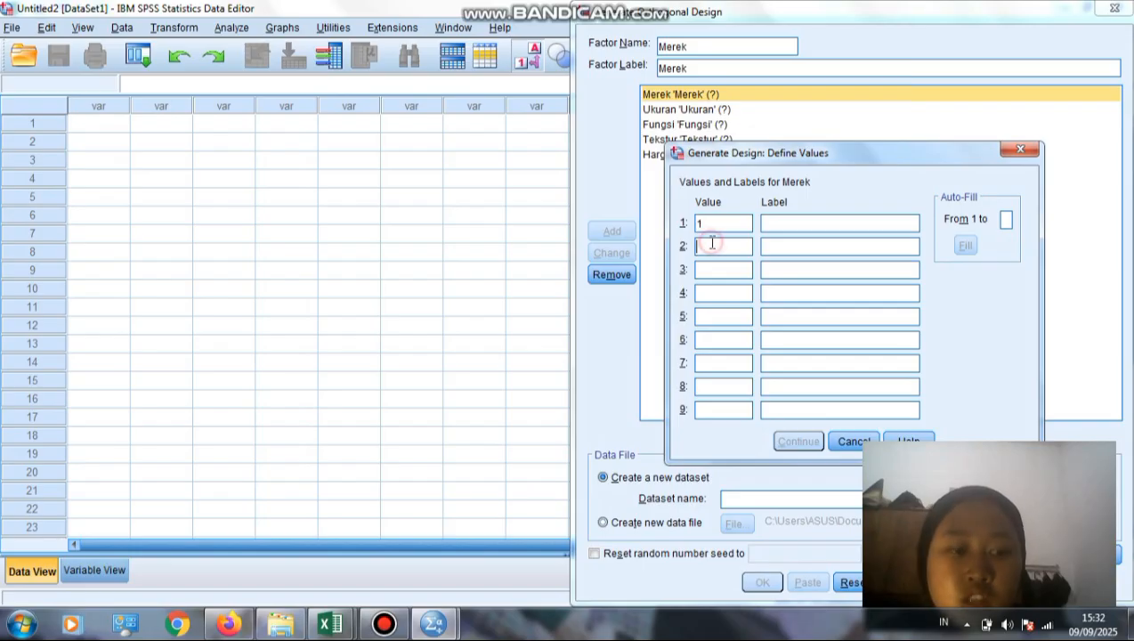
type("2")
left_click(713, 271)
type("3")
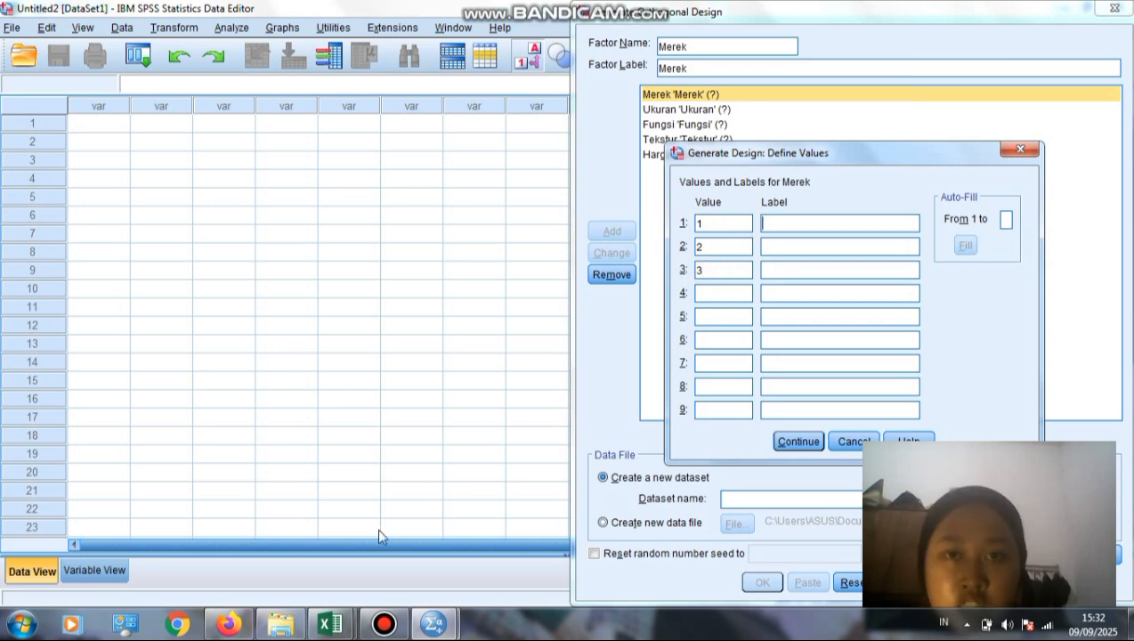
Step: Label the Merek levels Citra, Vaseline and Nivea, following the Excel attribute table, and accept the definition
mouse_move(339, 633)
mouse_move(269, 548)
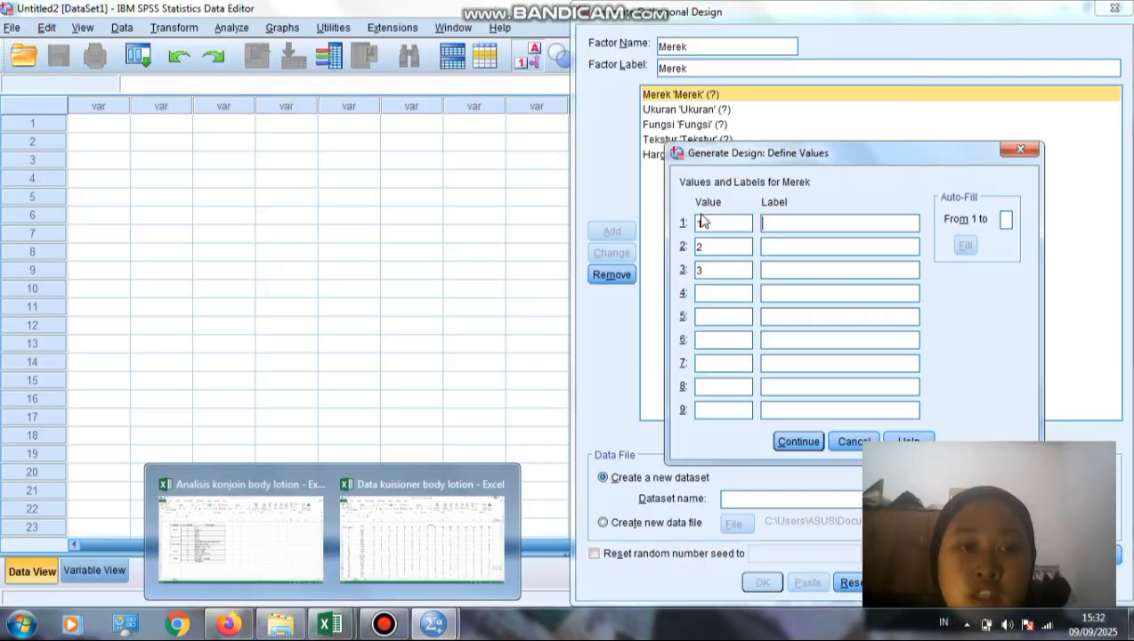
type("C")
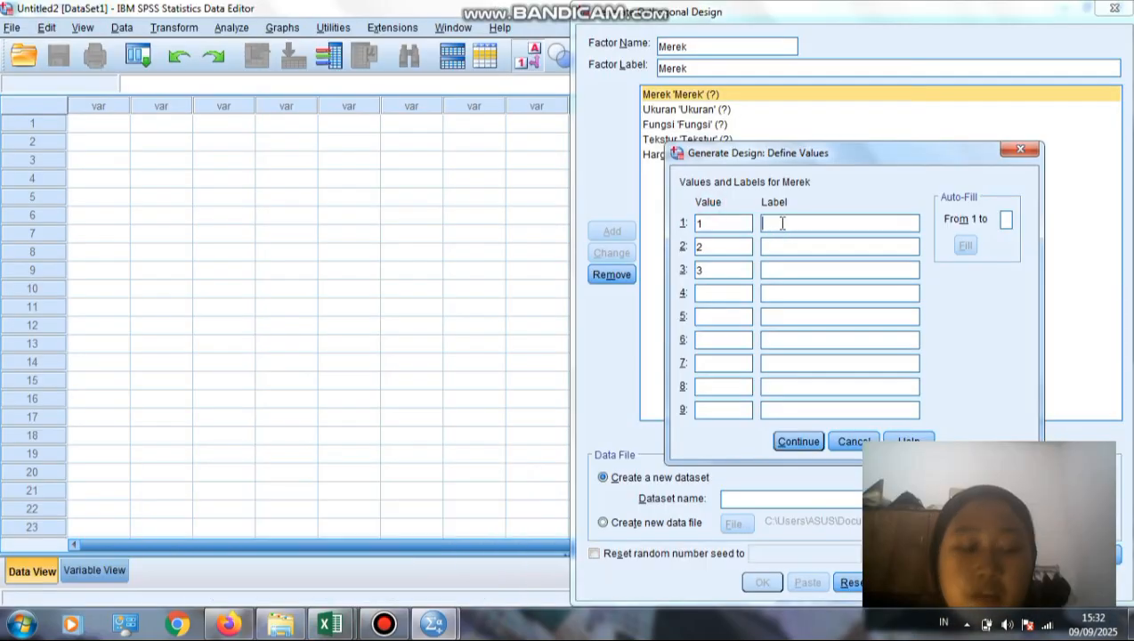
type("itra")
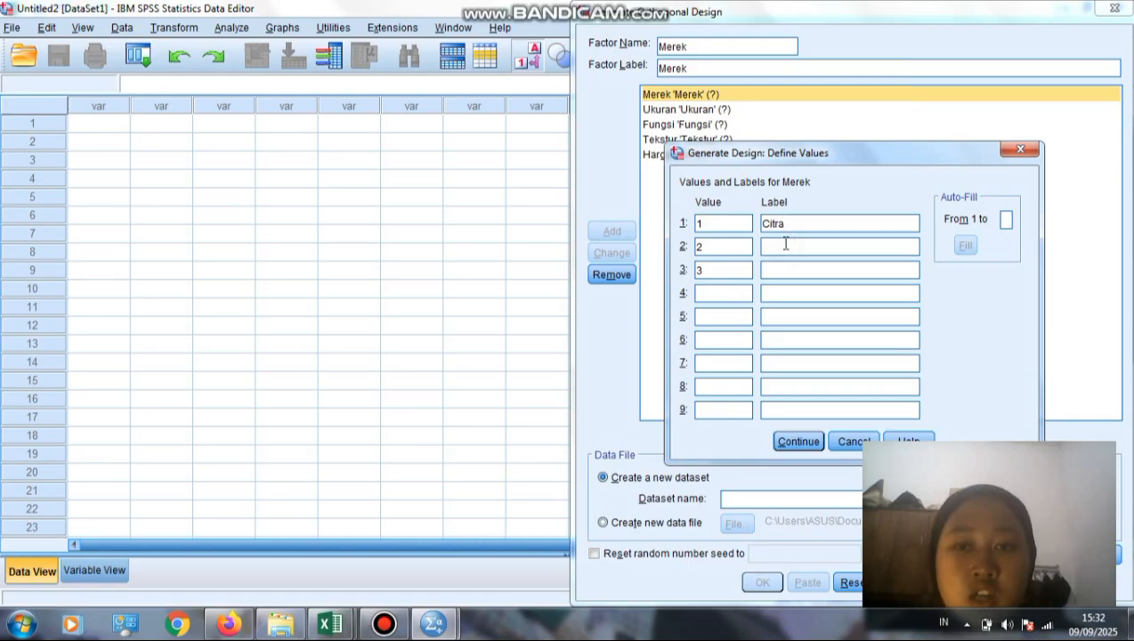
left_click(785, 244)
type("Vaseline")
left_click(790, 269)
type("Nivea")
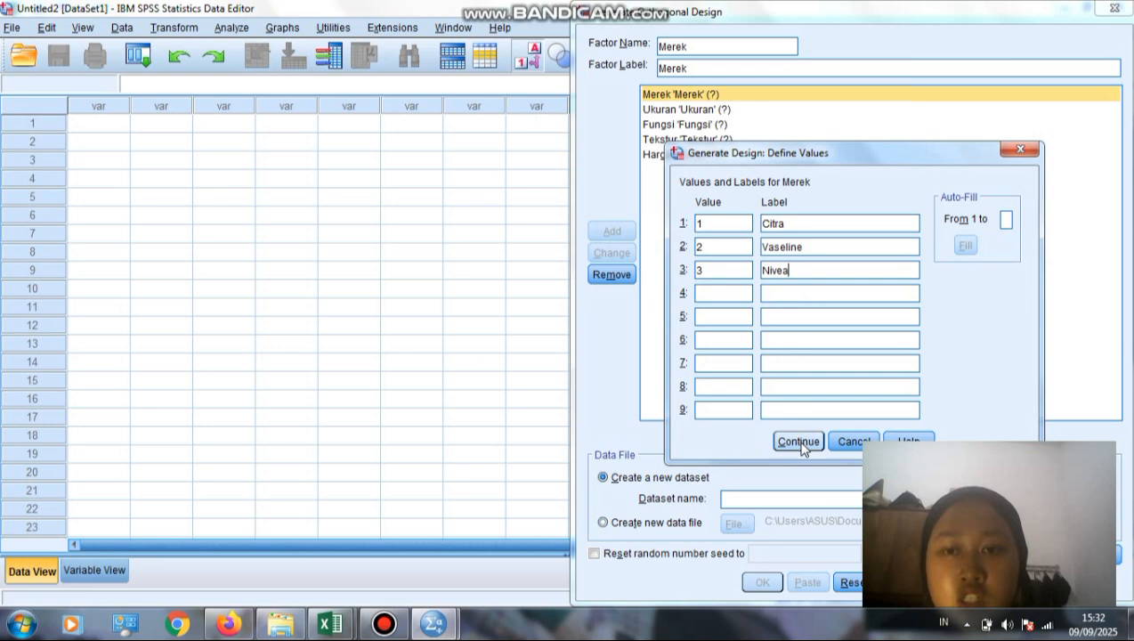
left_click(799, 442)
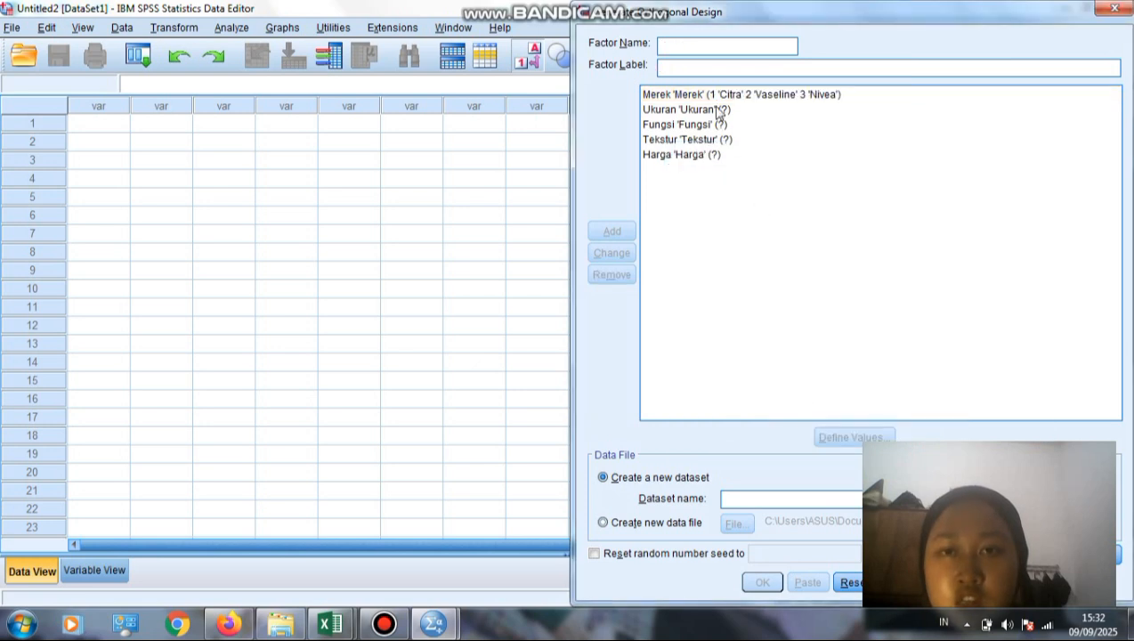
Step: Define the level values 1, 2 and 3 for the Ukuran factor
left_click(715, 110)
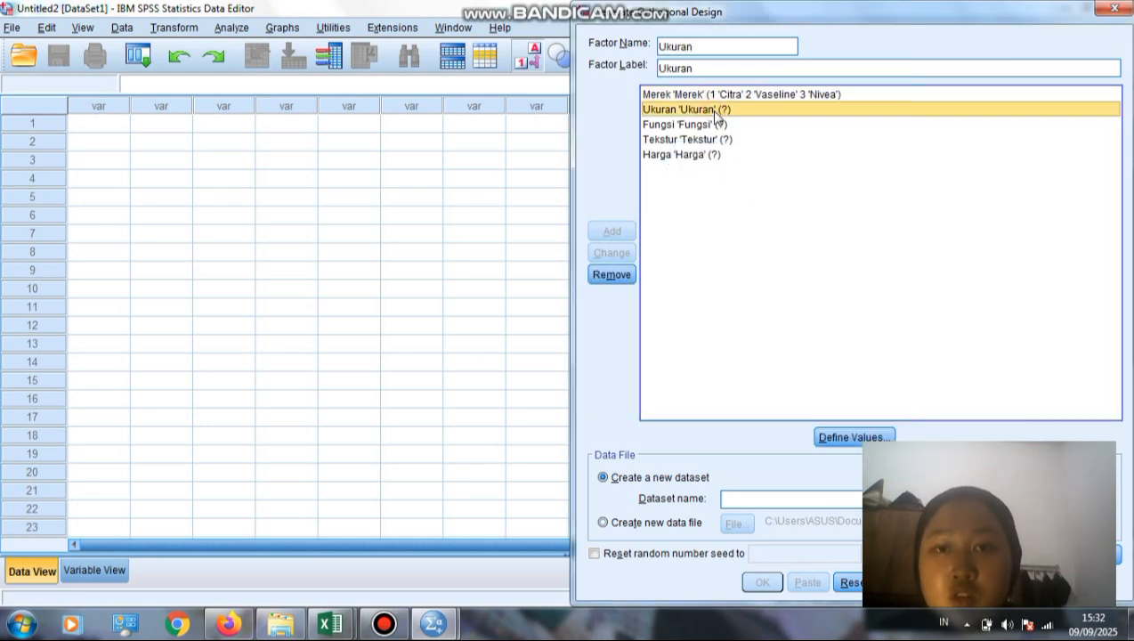
left_click(833, 441)
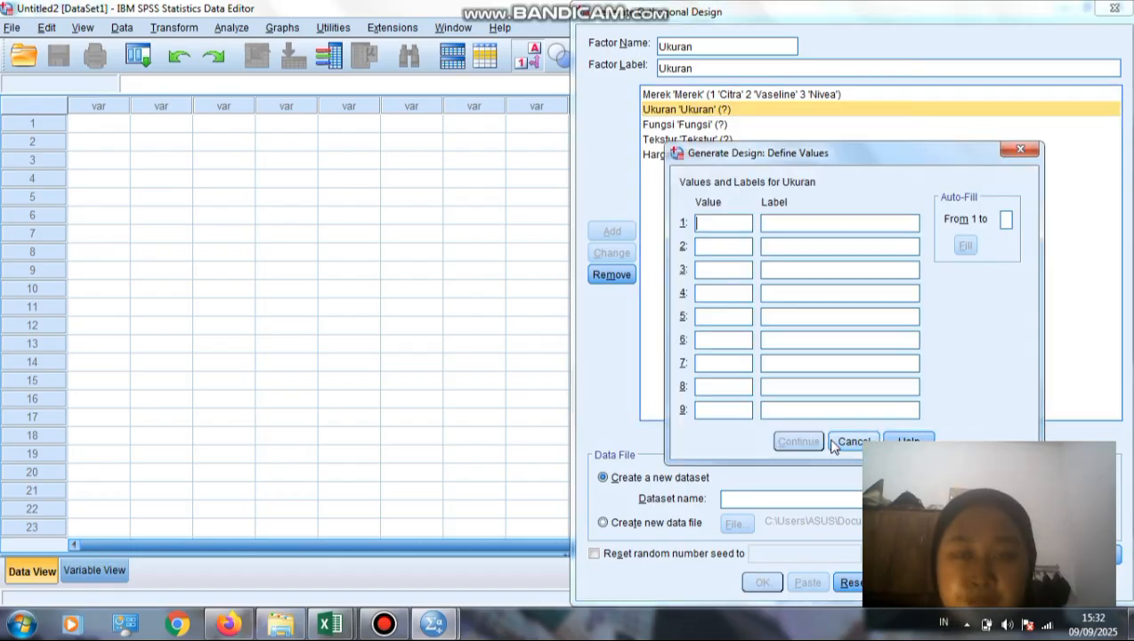
type("1")
left_click(719, 247)
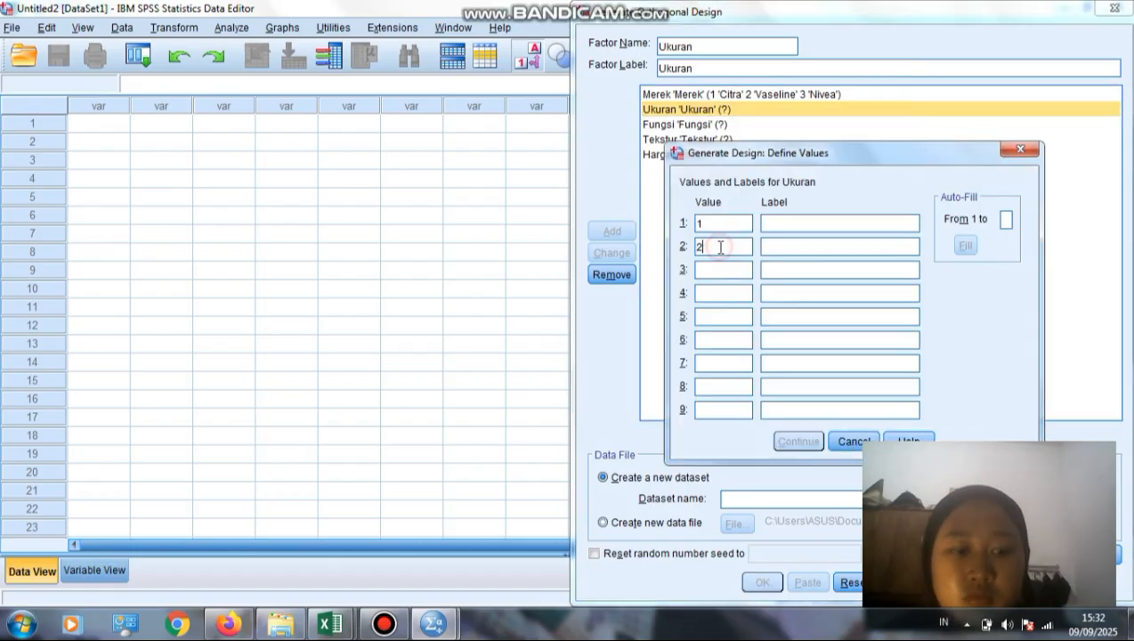
type("2")
left_click(713, 270)
type("3")
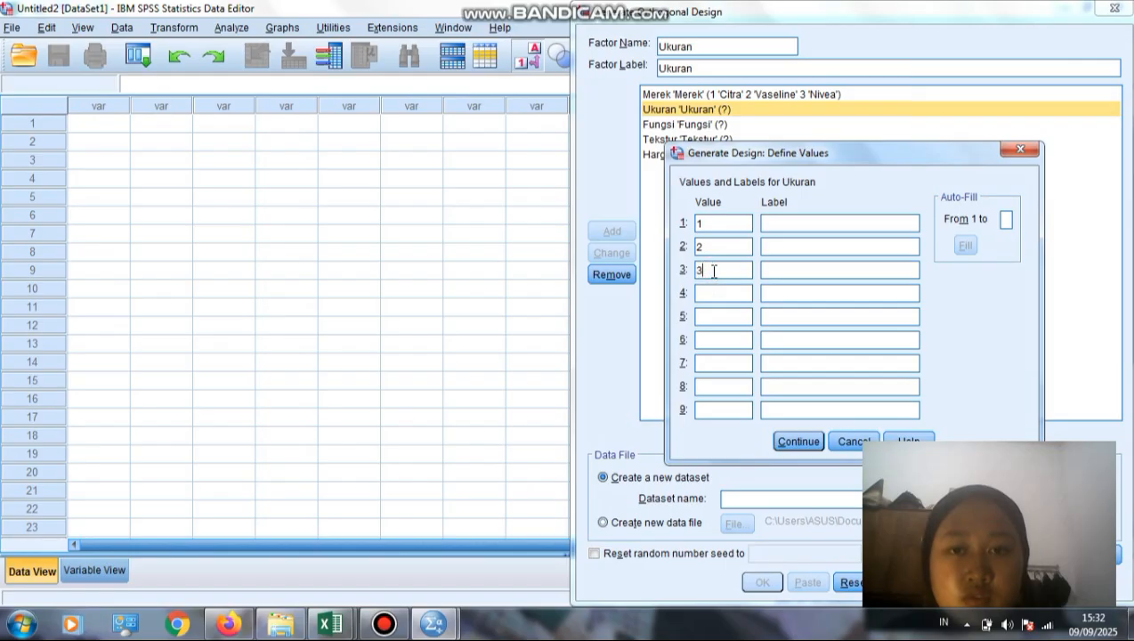
Step: Label the Ukuran levels 100ml, 200ml and 400ml, following the Excel attribute table, and accept the definition
left_click(766, 223)
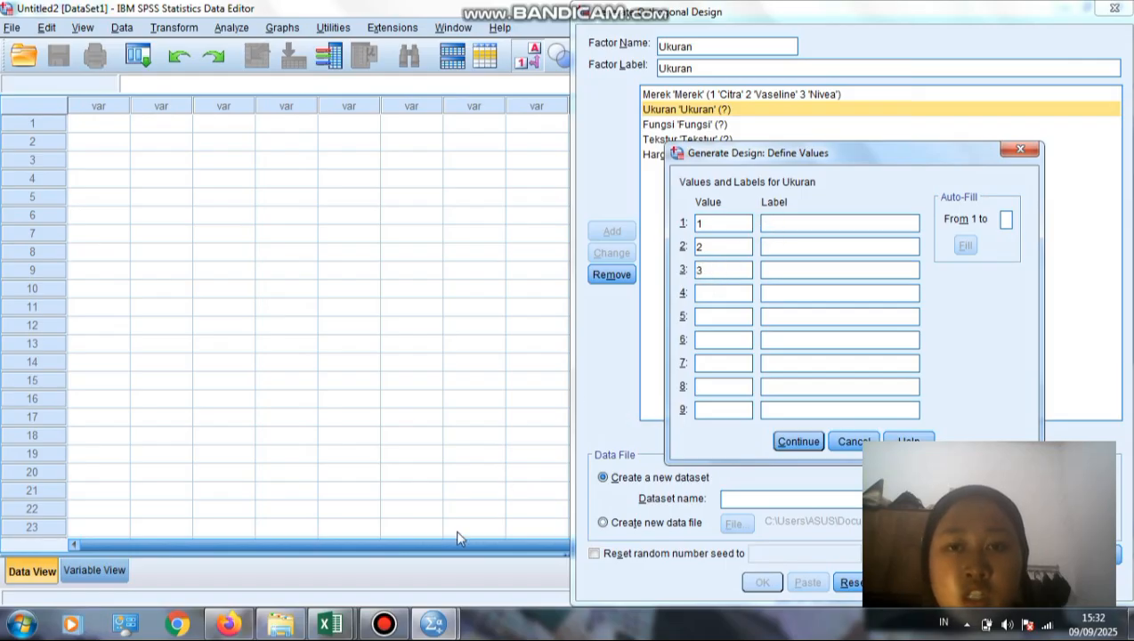
mouse_move(265, 570)
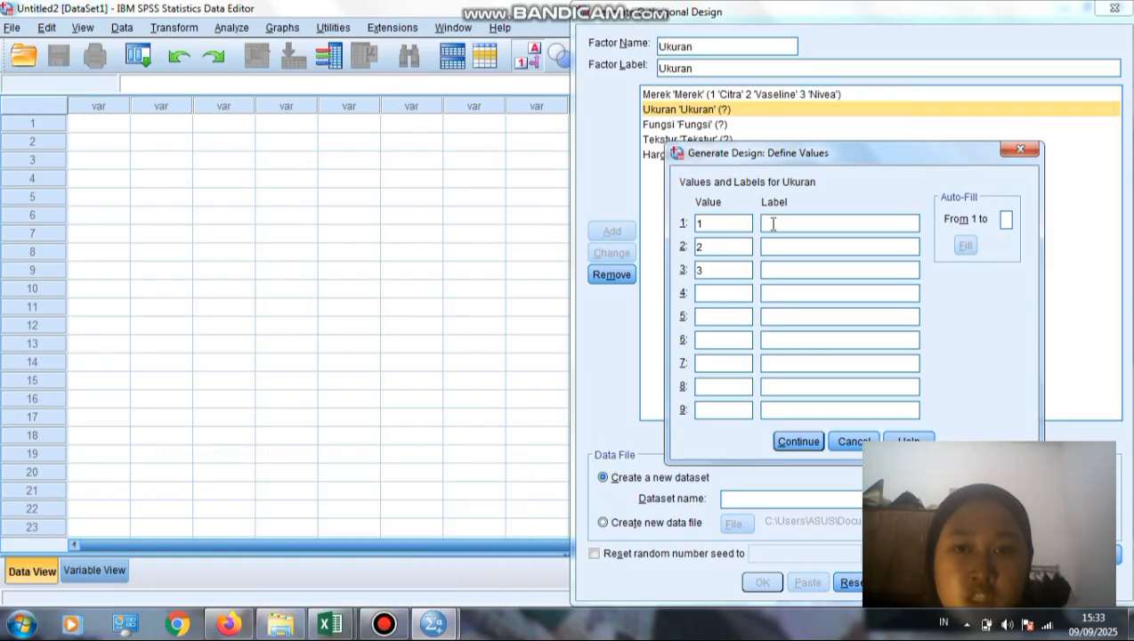
type("100ml")
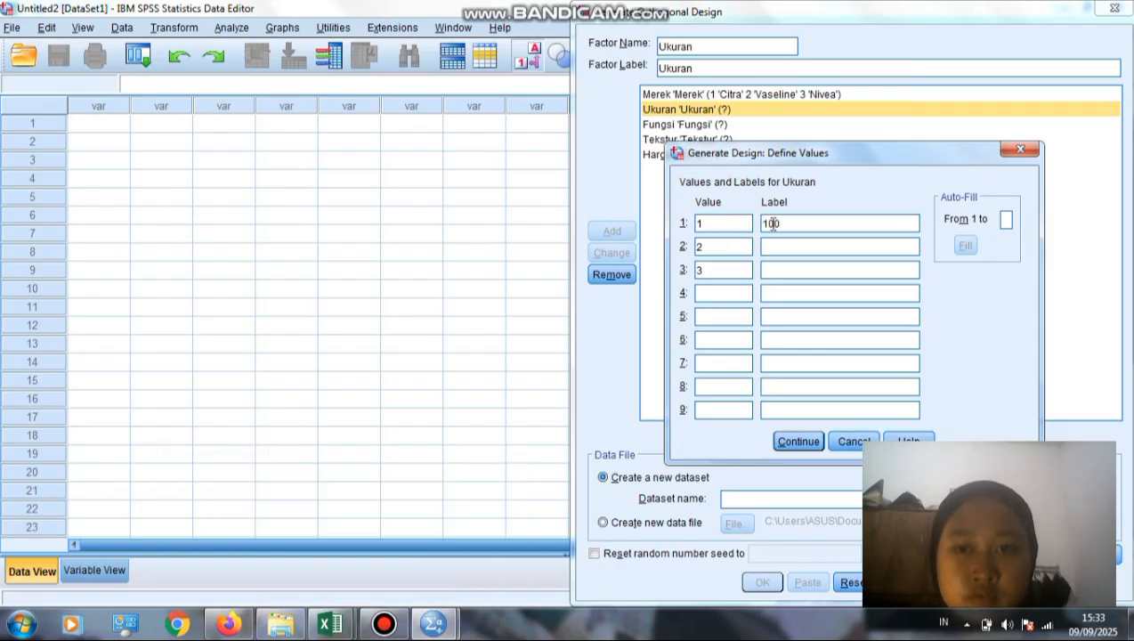
left_click(784, 247)
type("200ml")
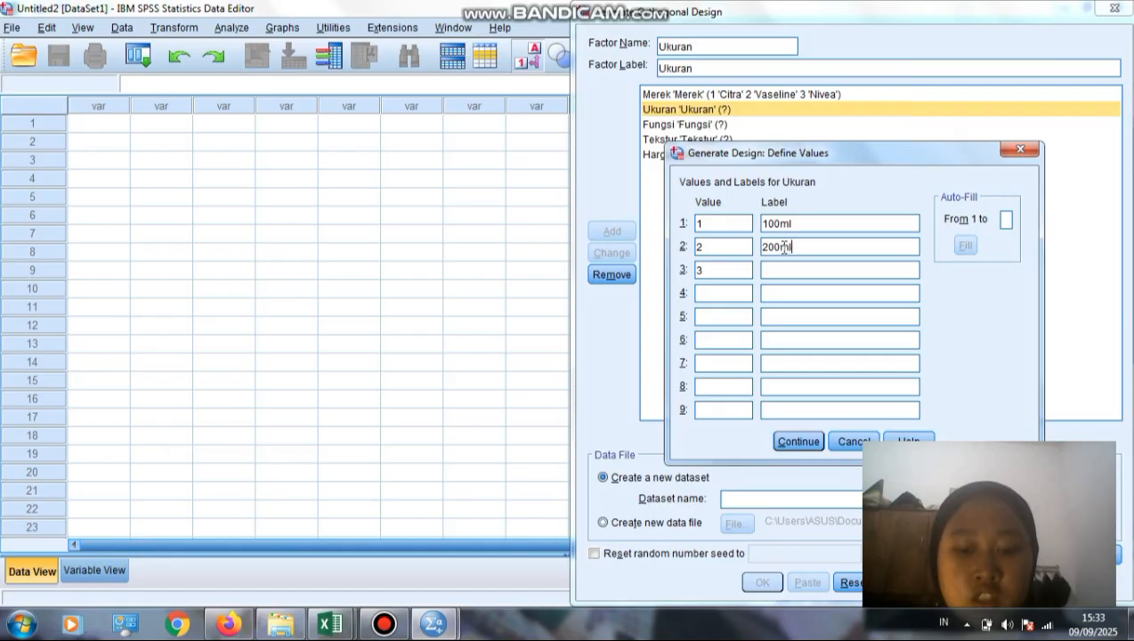
left_click(783, 269)
type("4")
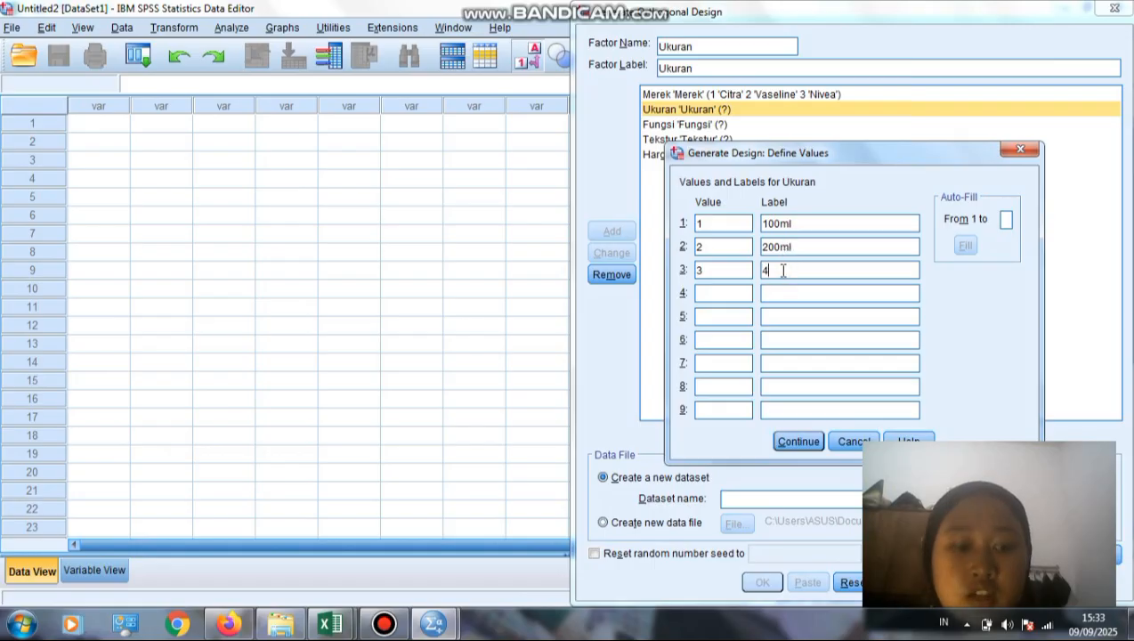
type("00ml")
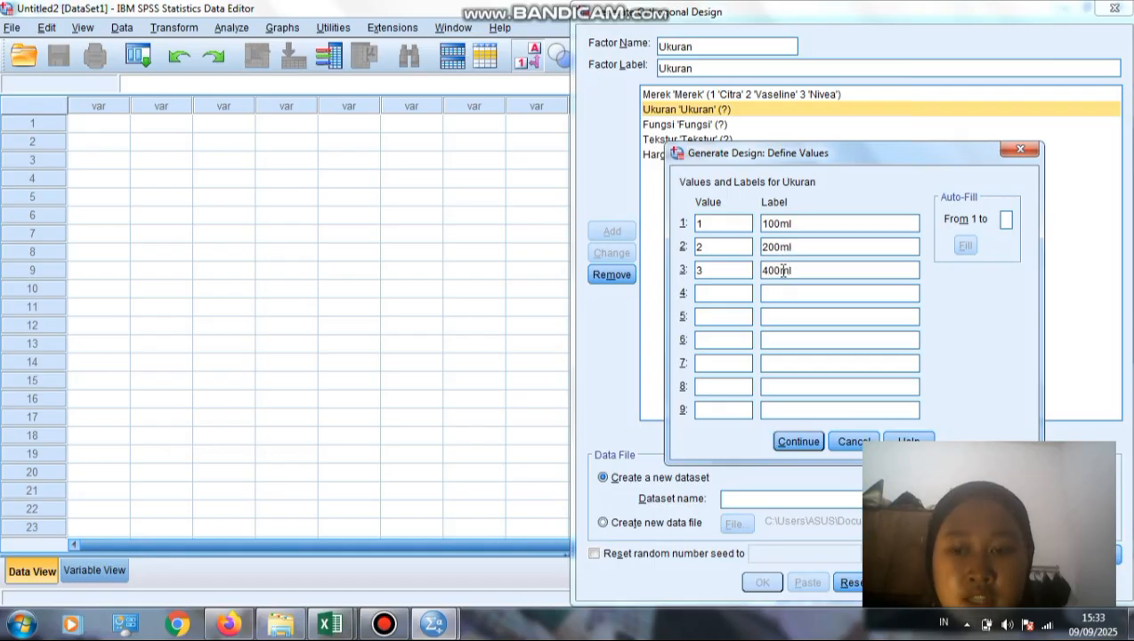
left_click(789, 442)
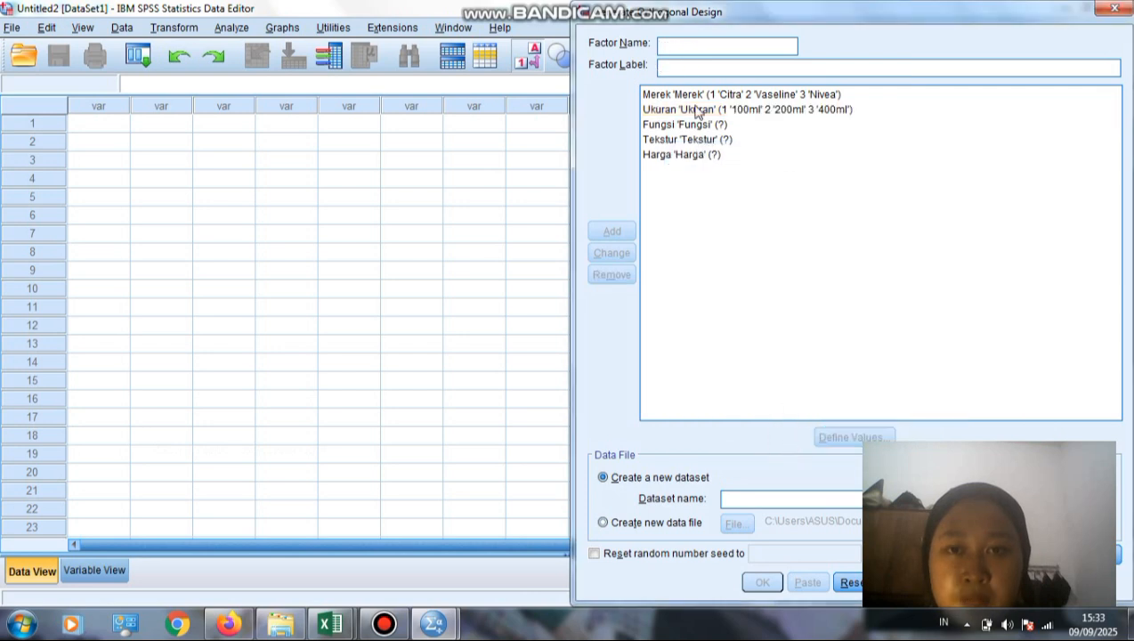
Step: Define the level values 1, 2 and 3 for the Fungsi factor
left_click(686, 128)
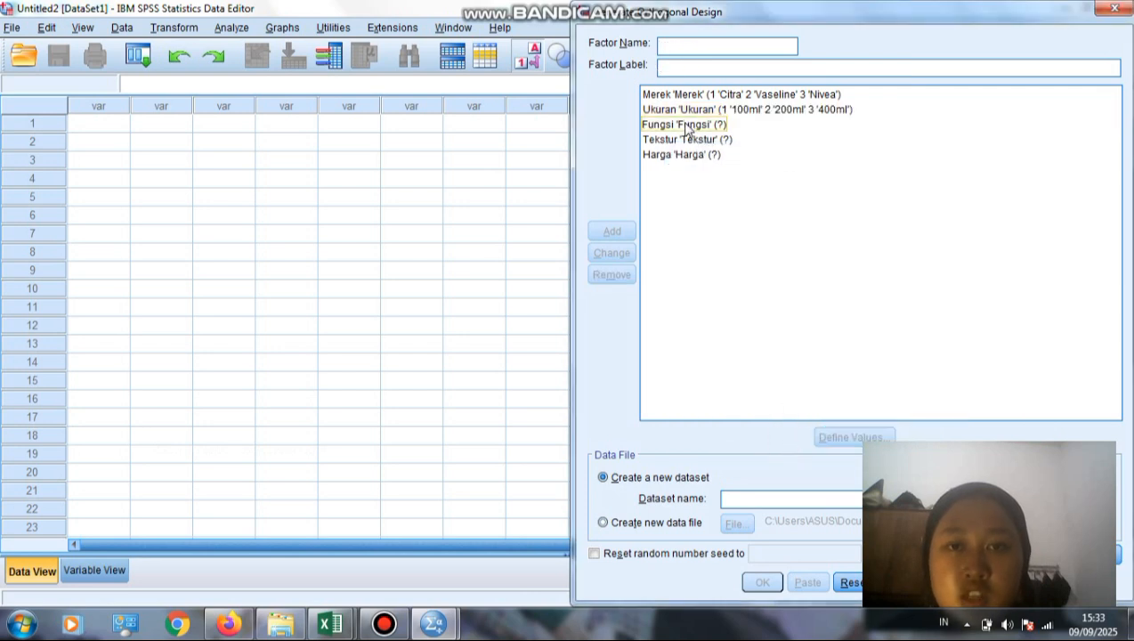
left_click(686, 127)
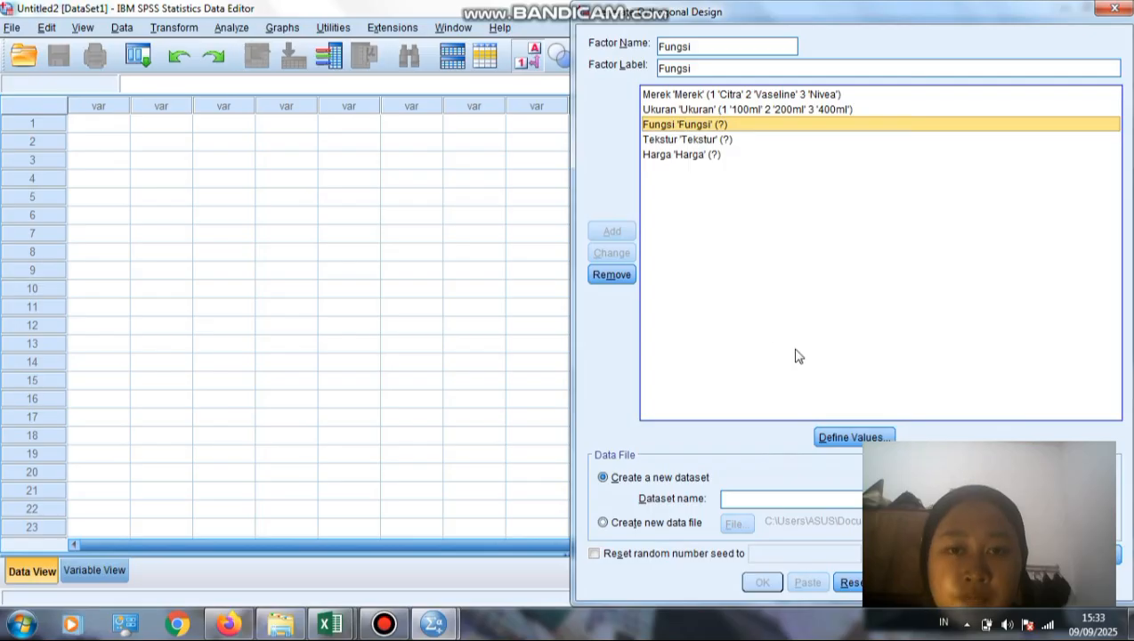
left_click(829, 437)
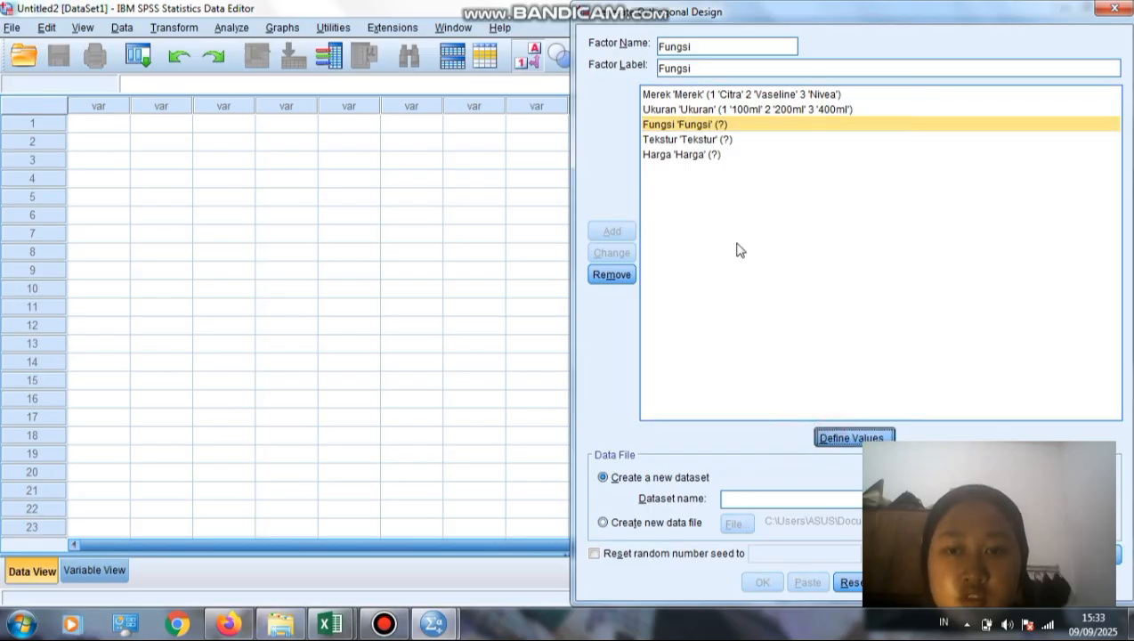
left_click(717, 226)
type("1")
left_click(716, 249)
type("2")
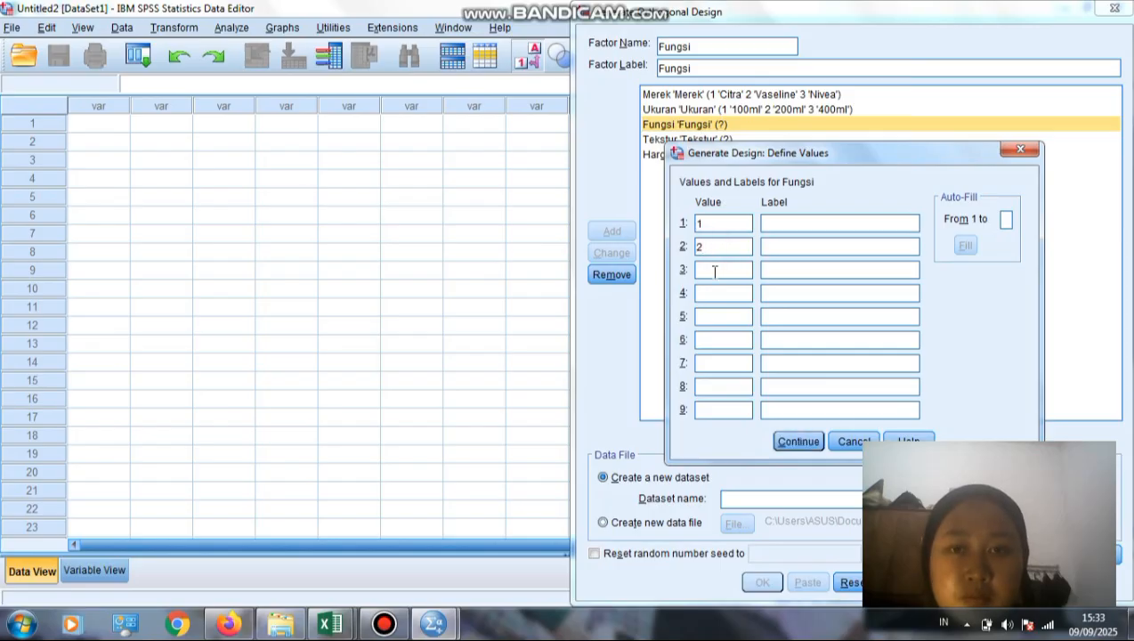
left_click(715, 275)
type("3")
Step: Label the Fungsi levels Melembabkan kulit secara intensif, Mencerahkan kulit and Mengencangkan kulit, and accept the definition
left_click(776, 229)
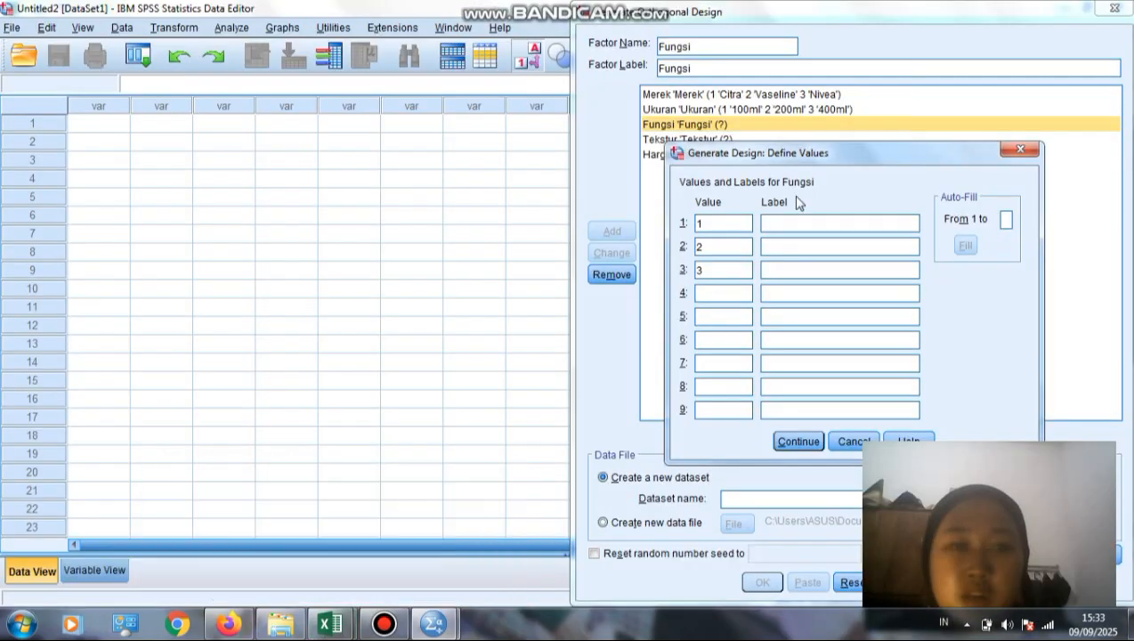
left_click(778, 225)
type("Melembabkan kulit secara")
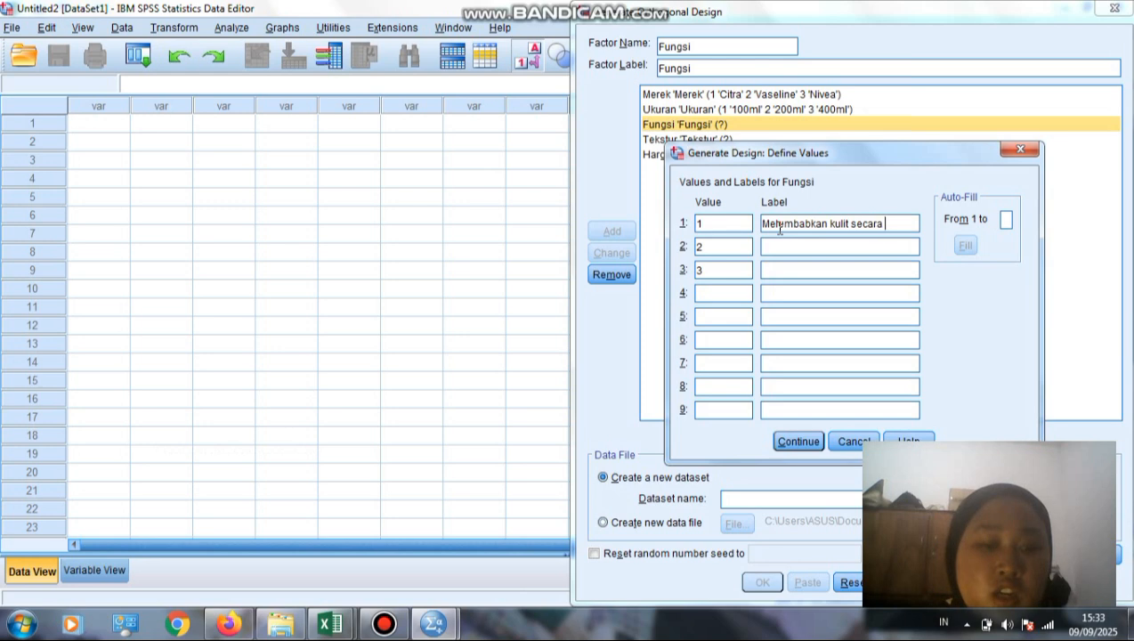
type(" intensif")
left_click(777, 248)
mouse_move(325, 626)
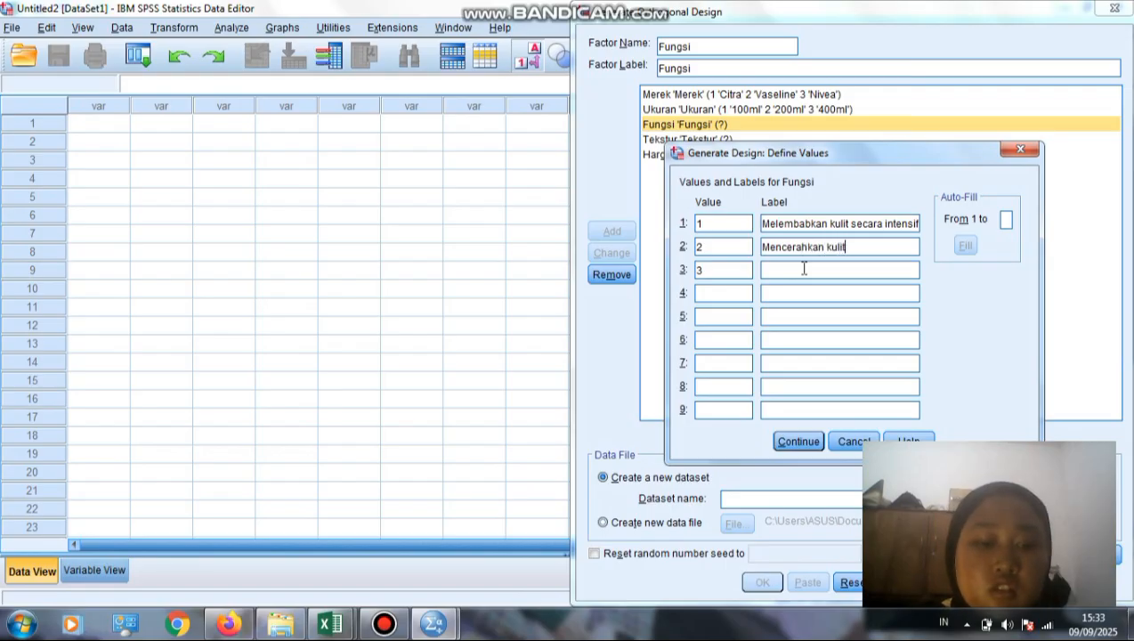
left_click(805, 271)
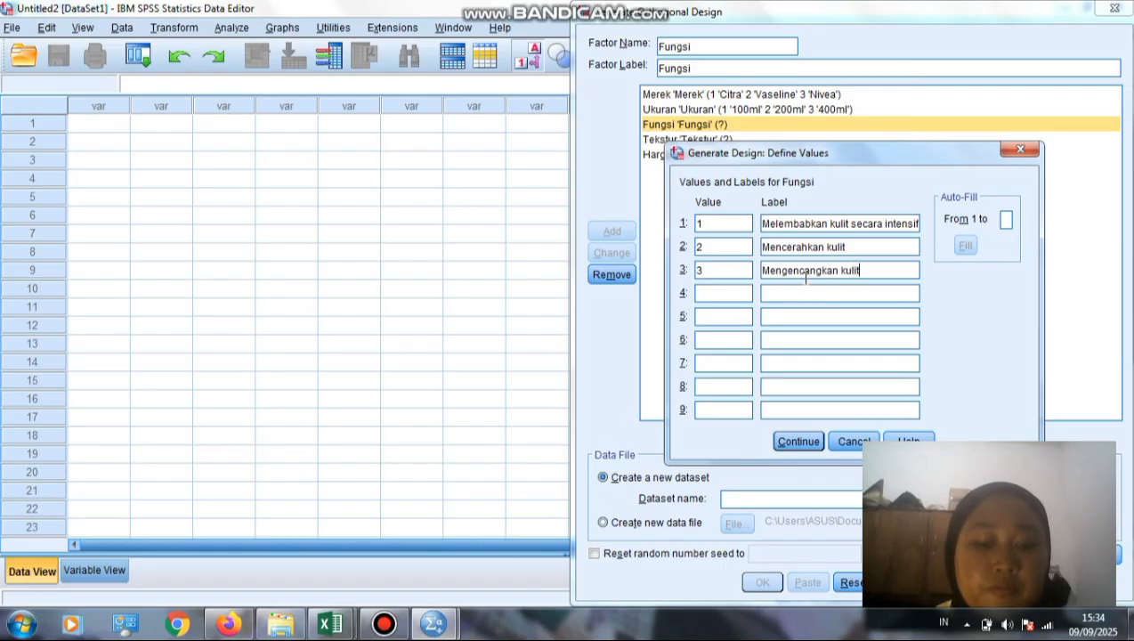
left_click(795, 443)
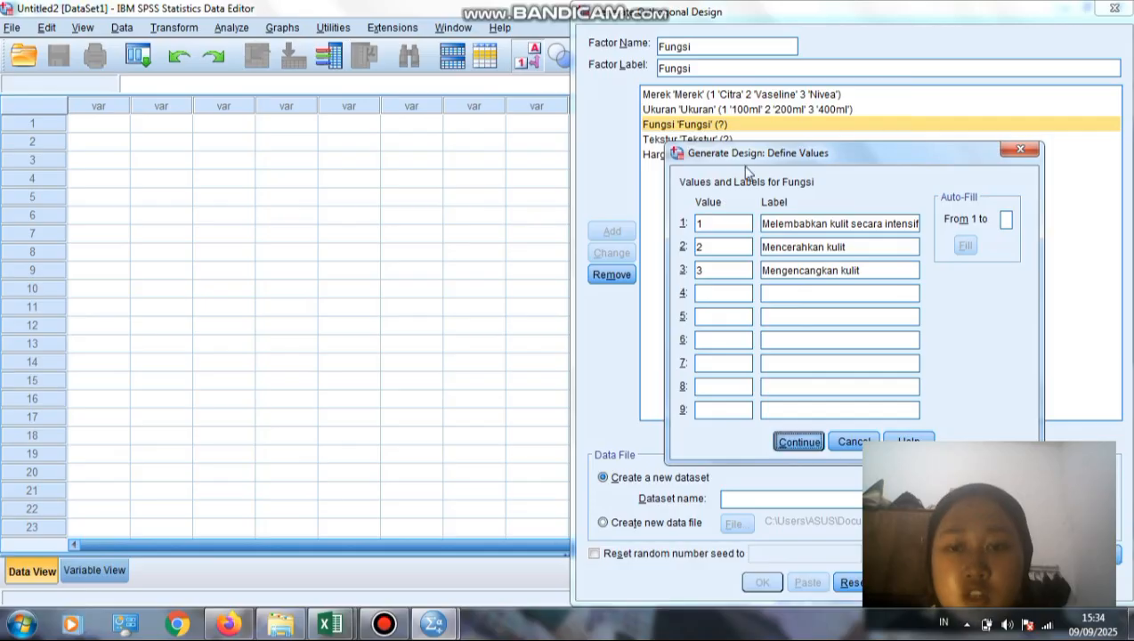
Step: Define the level values 1, 2 and 3 for the Tekstur factor
left_click(720, 143)
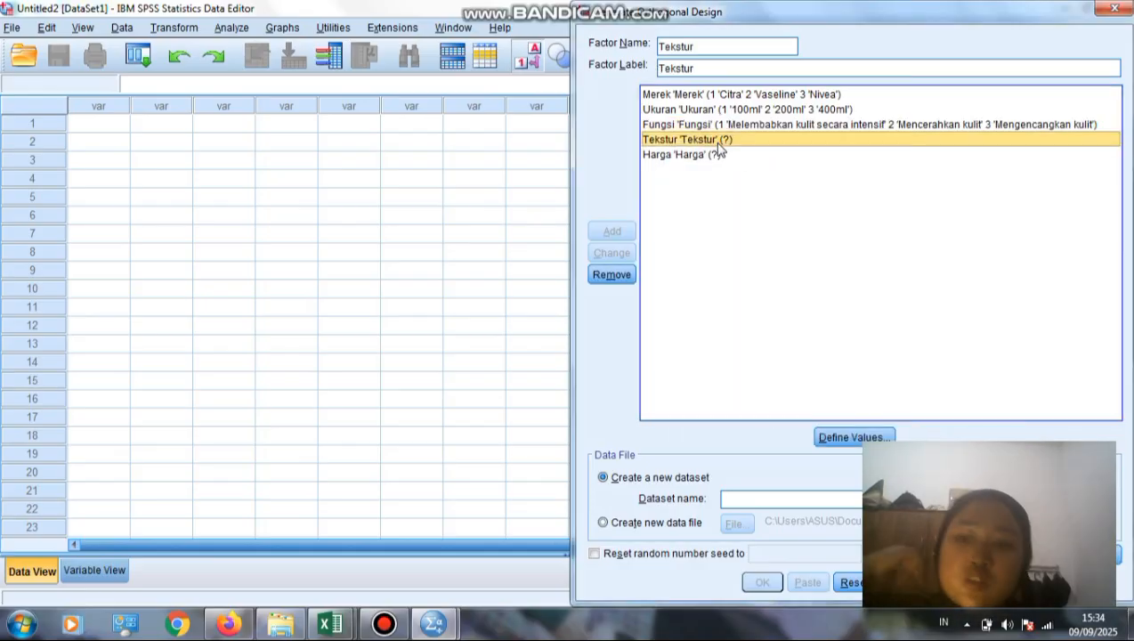
left_click(812, 434)
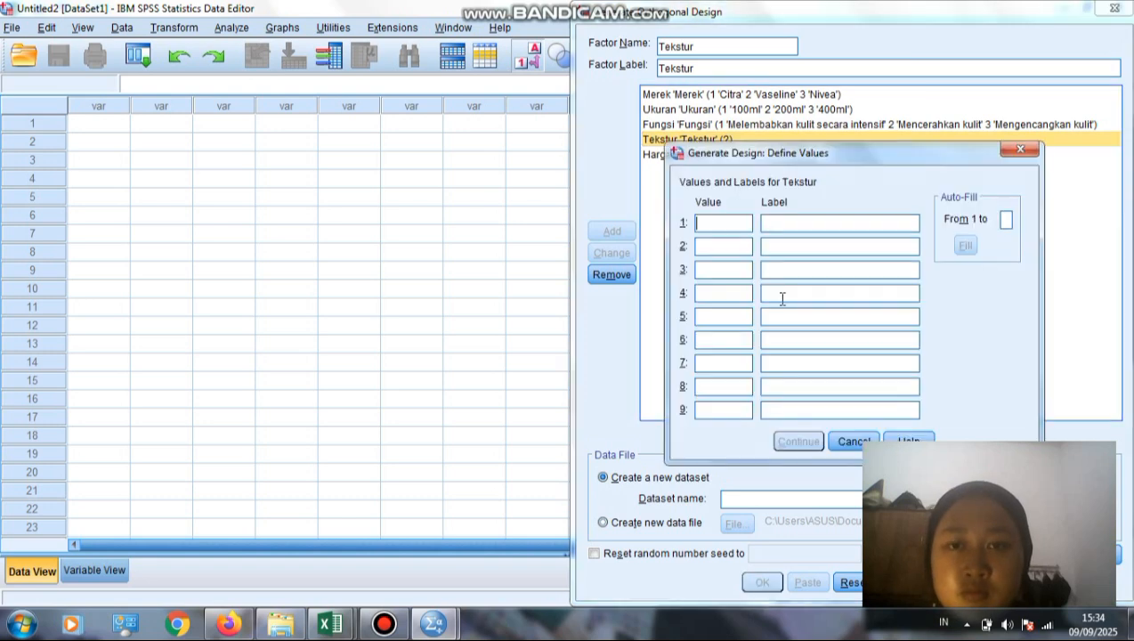
type("1")
left_click(720, 246)
type("2")
left_click(724, 270)
type("3")
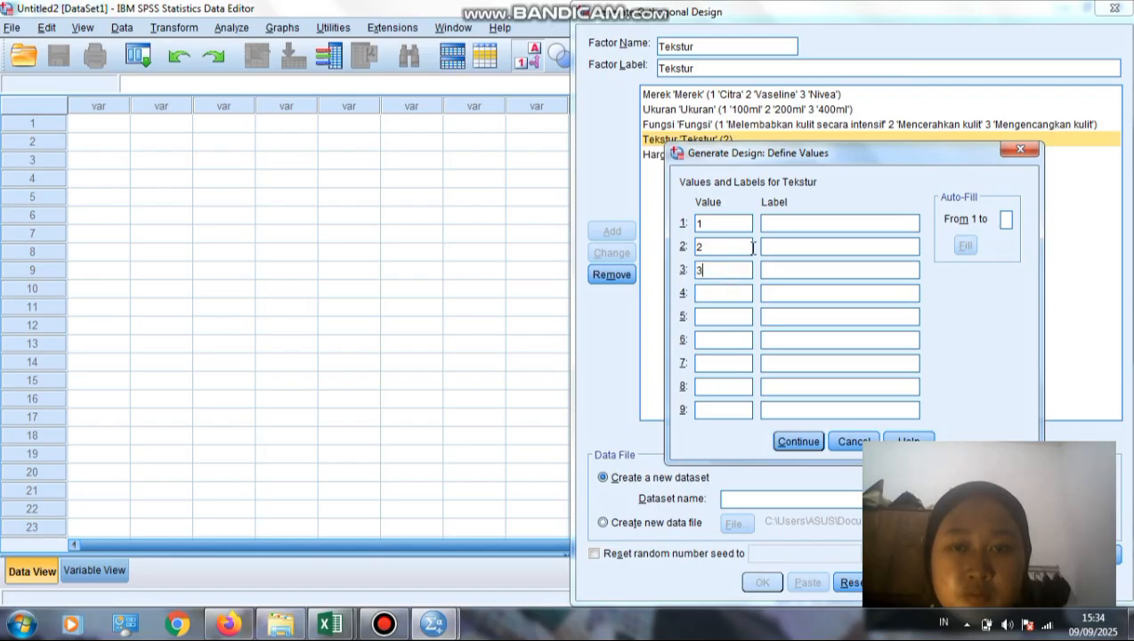
Step: Label the Tekstur levels Cepat meresap, Tidak lengket and Ekstra melembabkan, following the Excel attribute table, and accept the definition
left_click(782, 227)
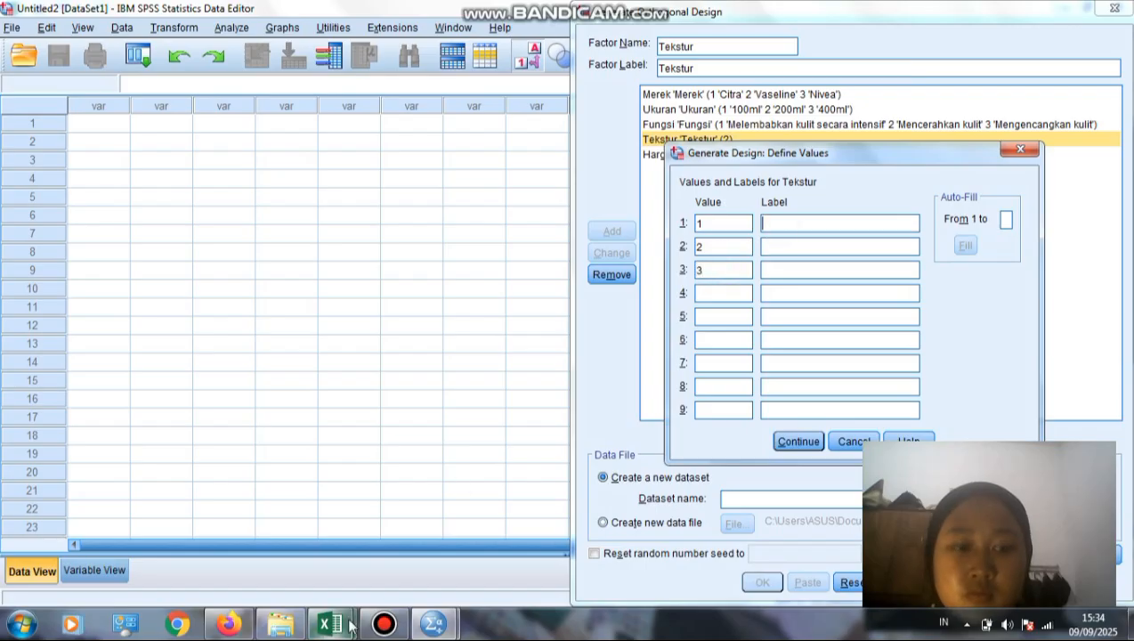
mouse_move(275, 538)
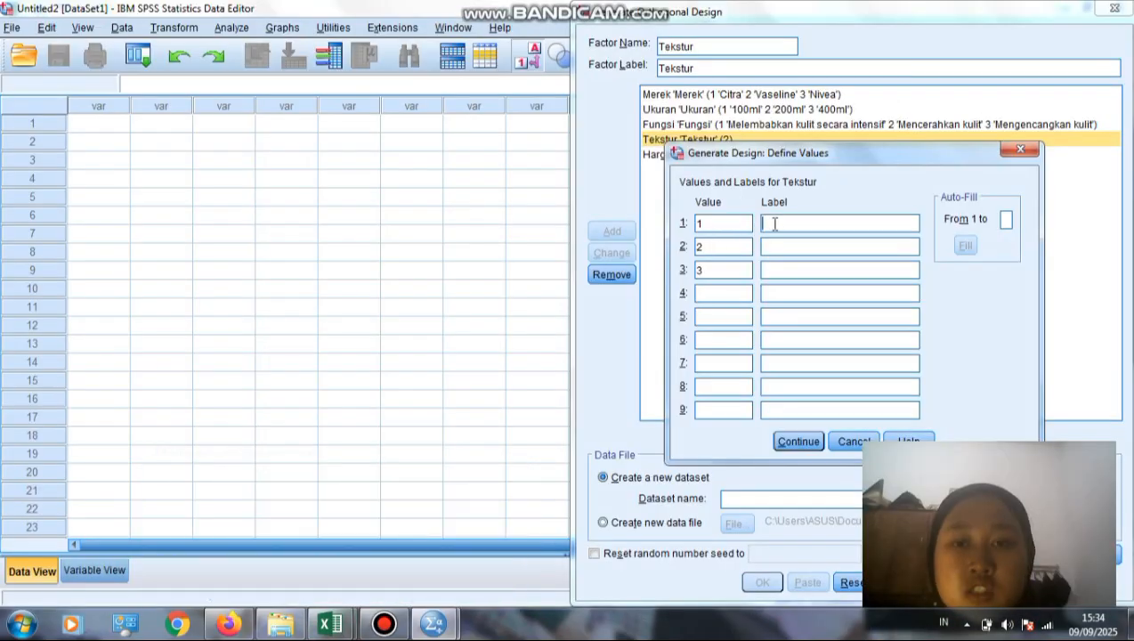
type("Cepat")
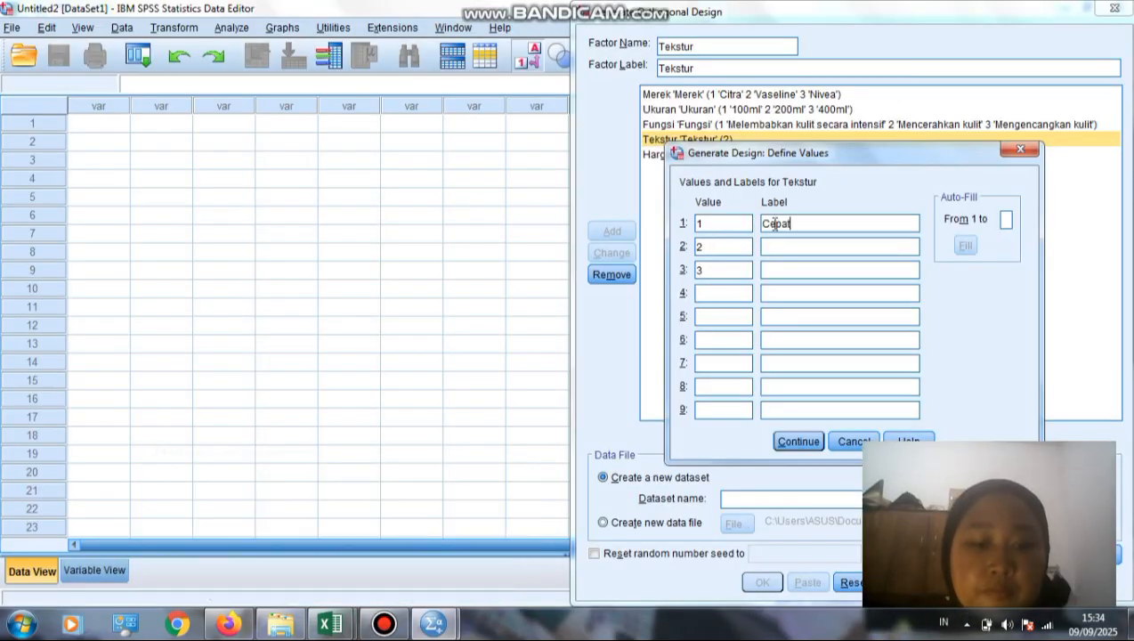
type(" meresap")
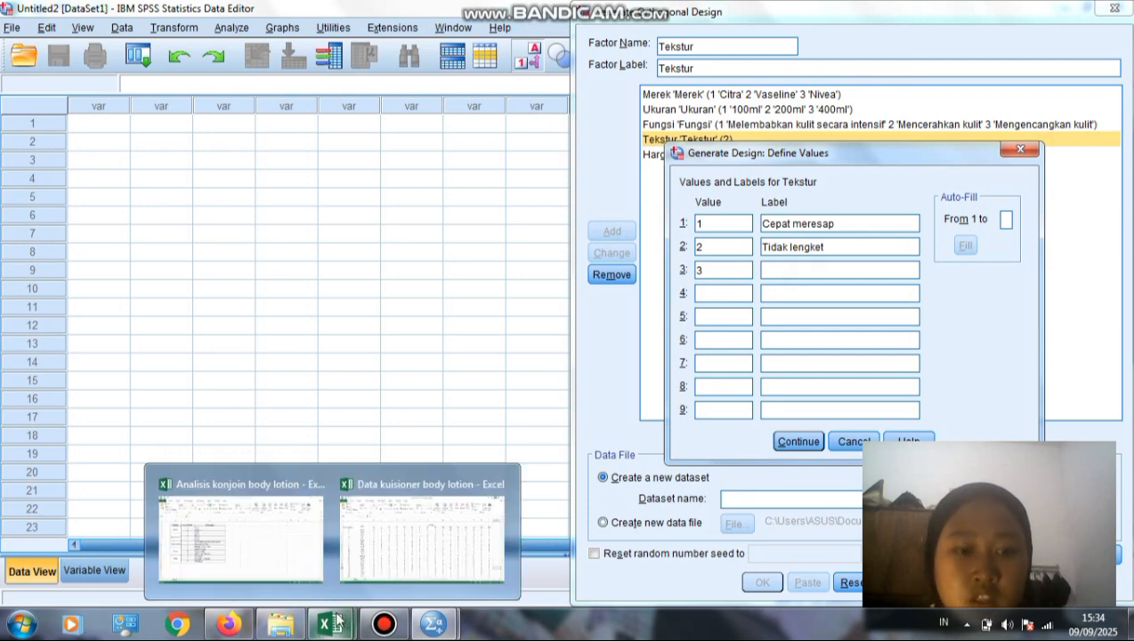
mouse_move(241, 571)
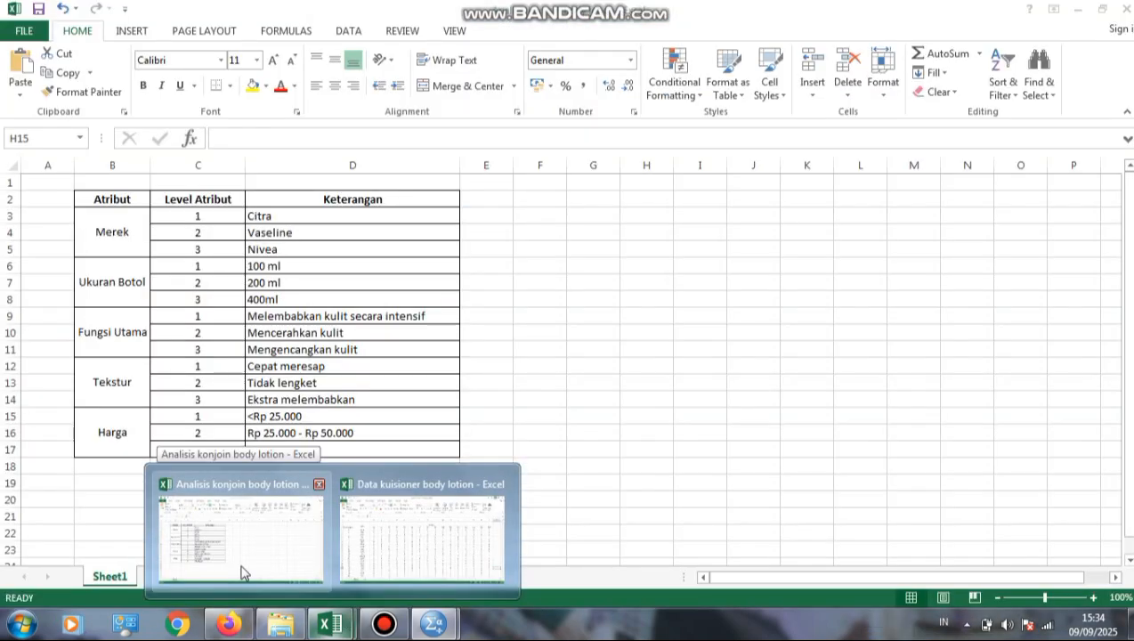
type("E")
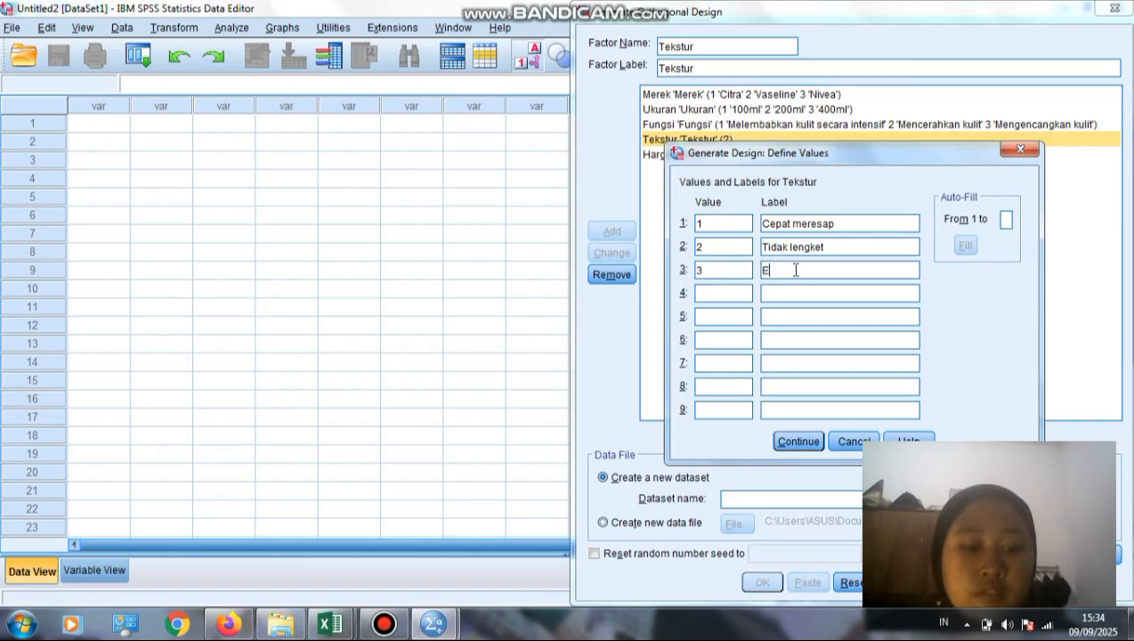
type("kstra melembabkan")
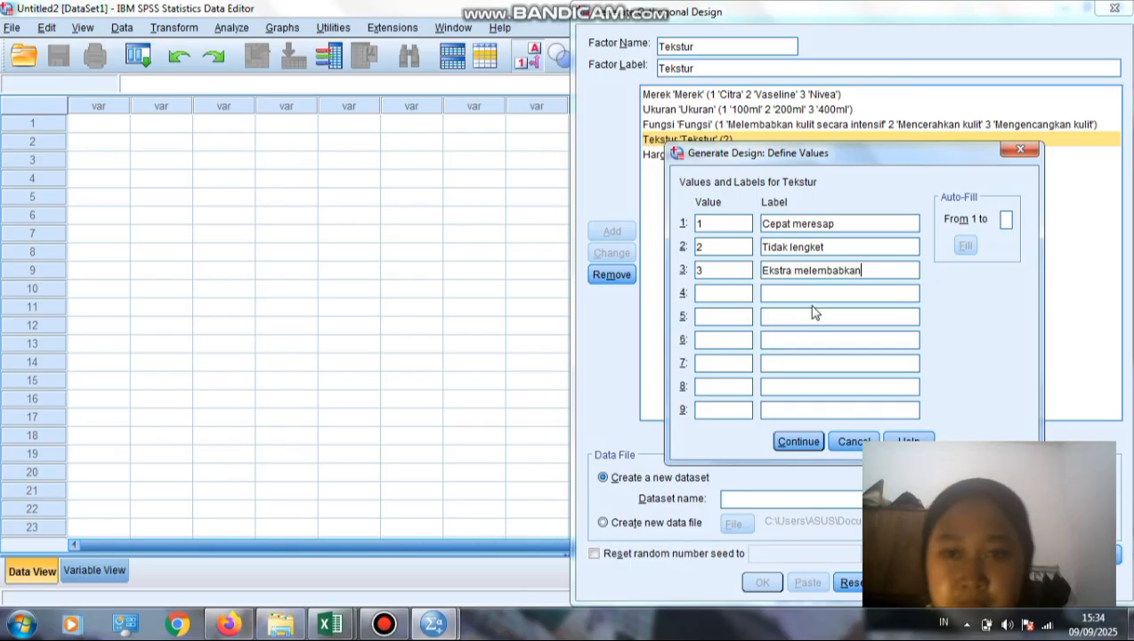
left_click(806, 443)
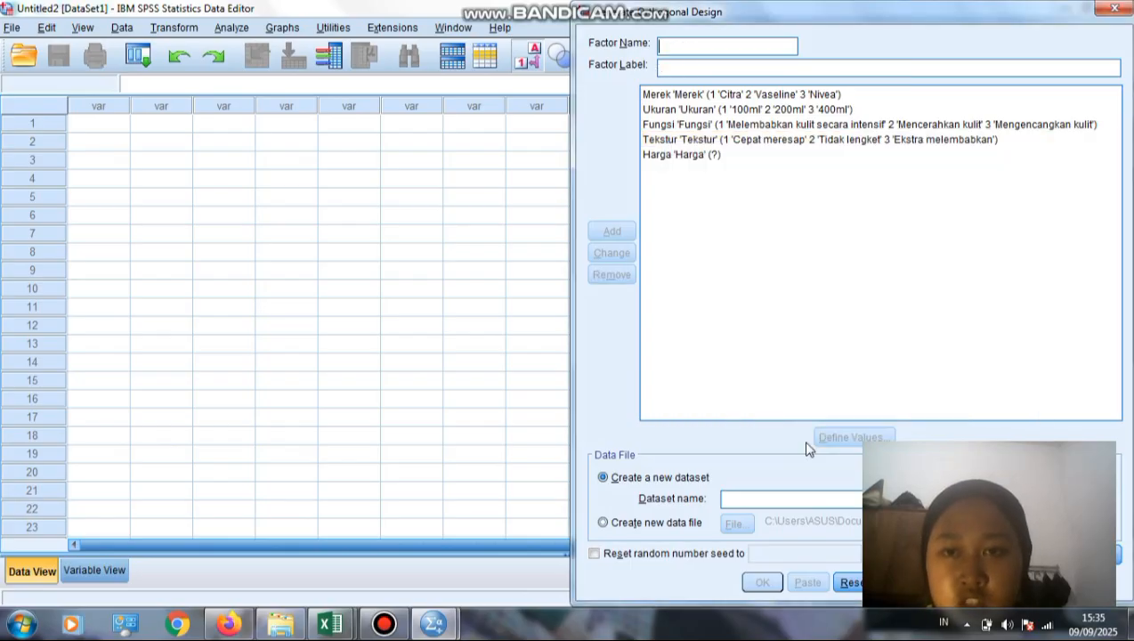
Step: Define the level values 1, 2 and 3 for the Harga factor
left_click(695, 158)
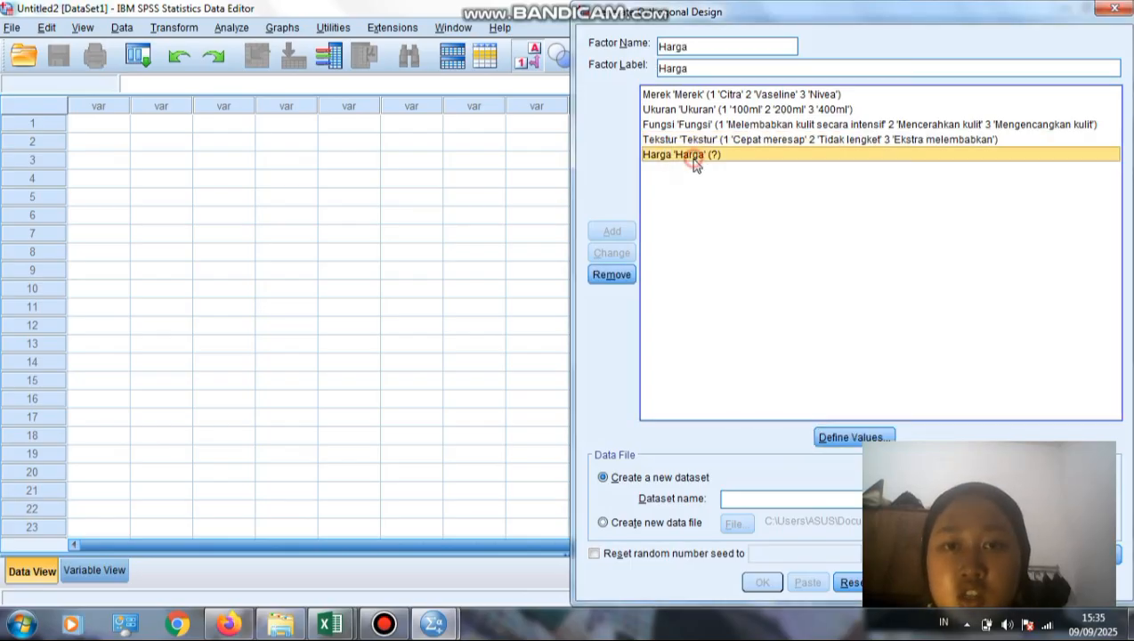
left_click(839, 439)
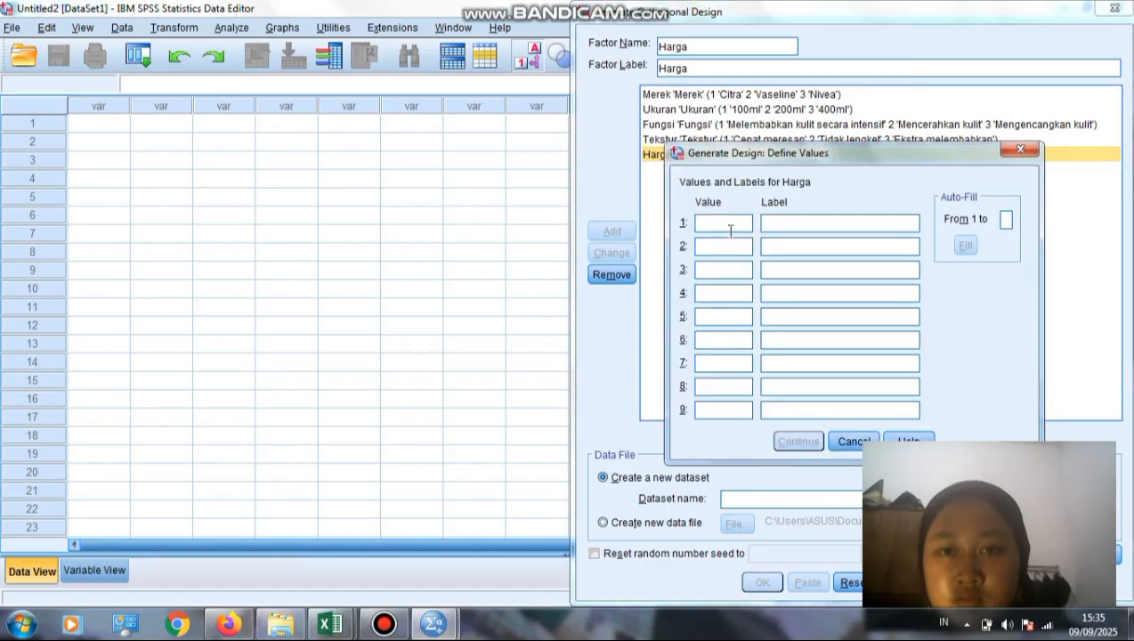
type("1")
left_click(724, 248)
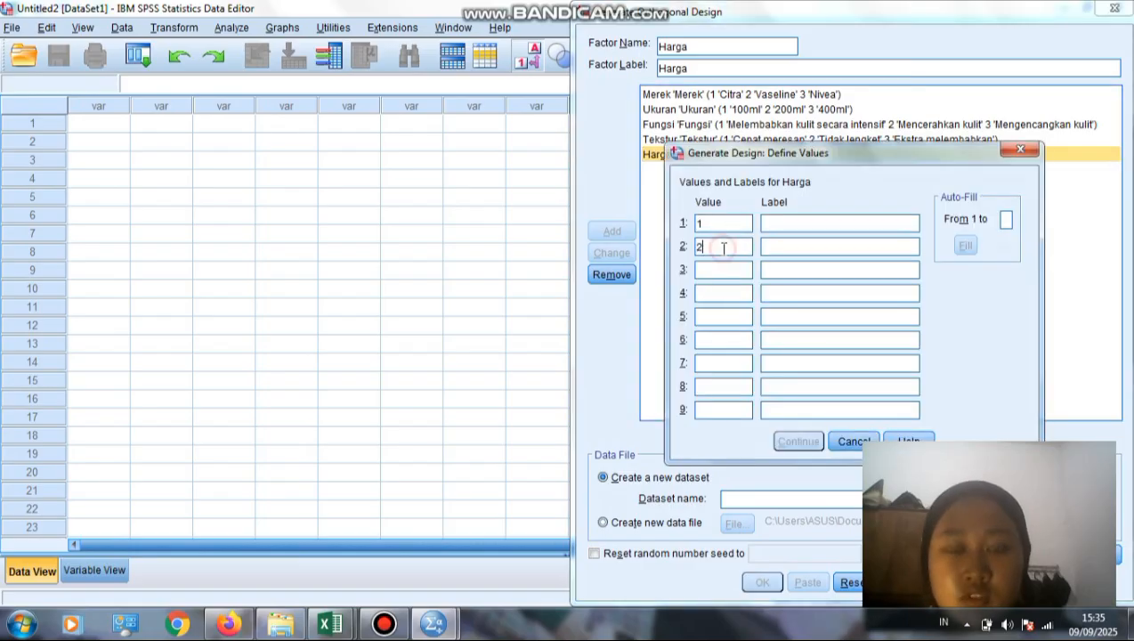
type("2")
left_click(723, 269)
type("3")
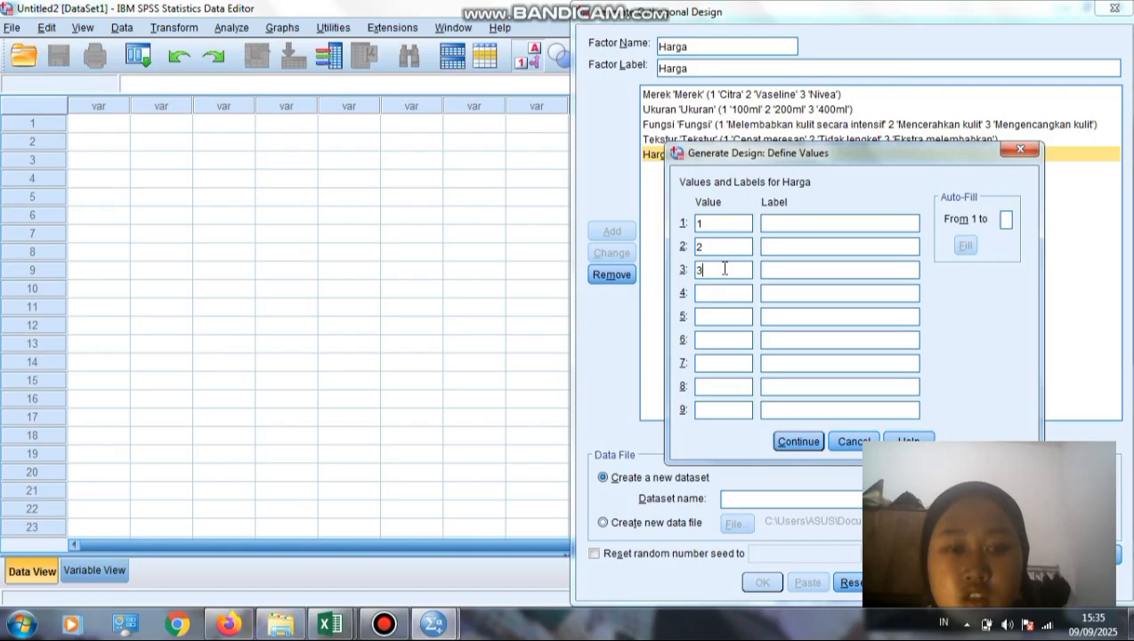
Step: Label the Harga levels <Rp 25.000, Rp 25.000 - Rp 50.000 and >Rp 50.000, and accept the definition
left_click(802, 225)
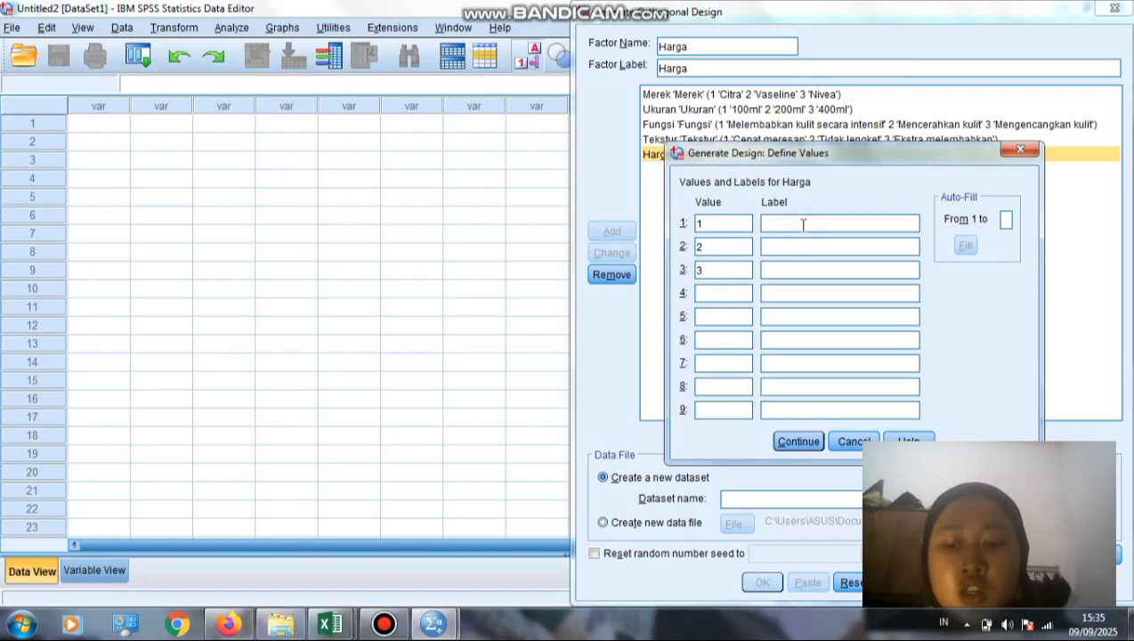
type("<Rp 25.000")
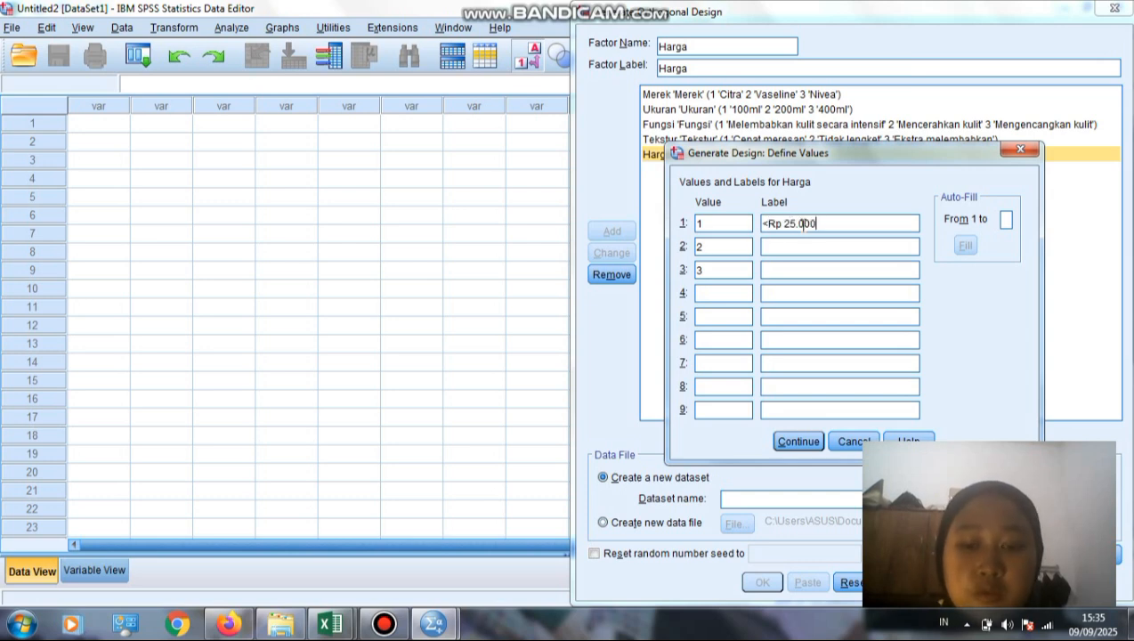
left_click(784, 248)
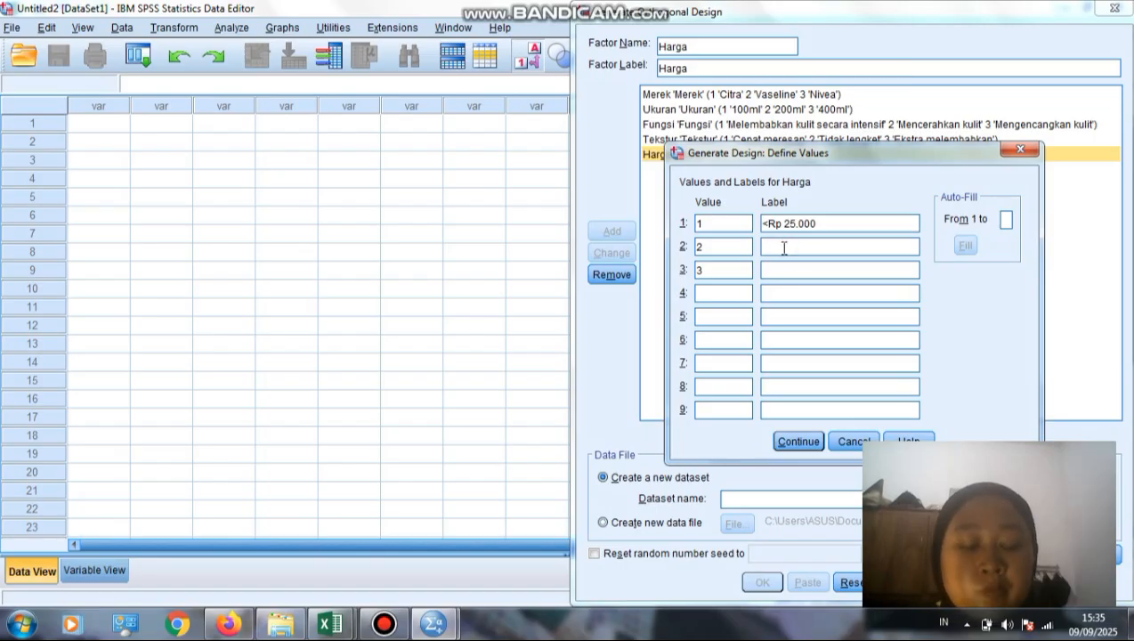
type("Rp")
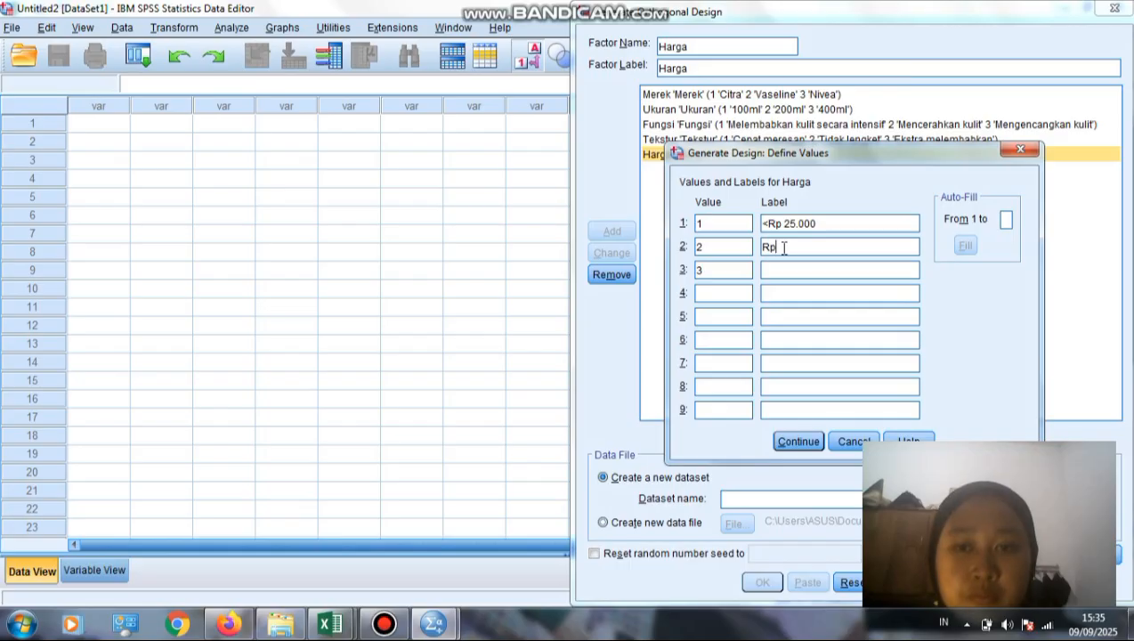
type(" 25.000 - Rp 50.000")
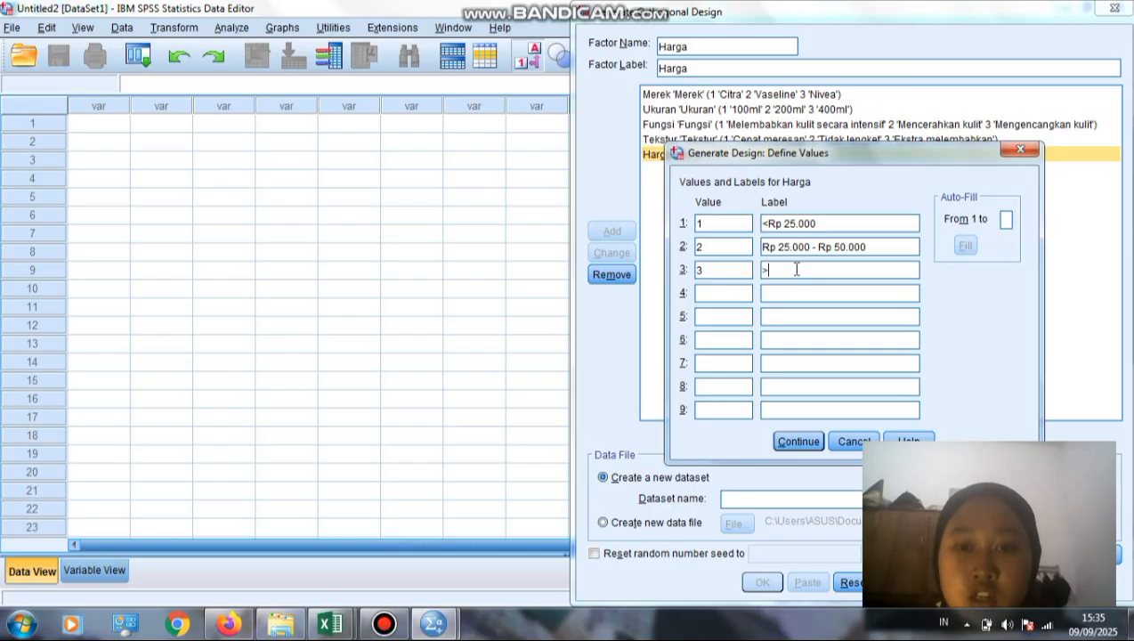
left_click(796, 270)
type(">R")
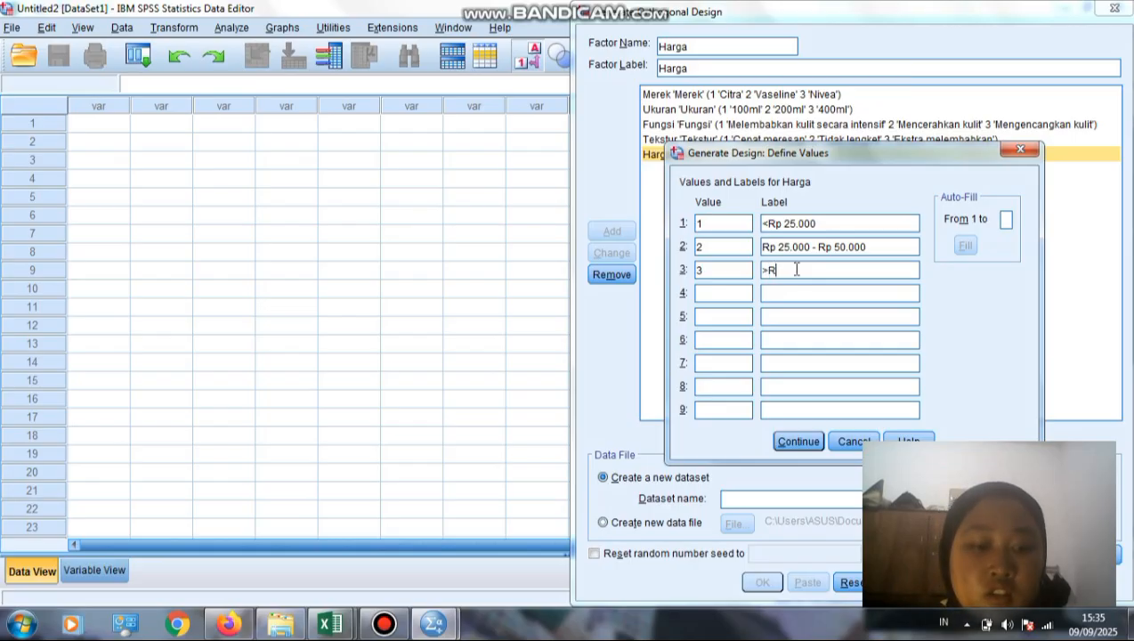
type("p 50.000")
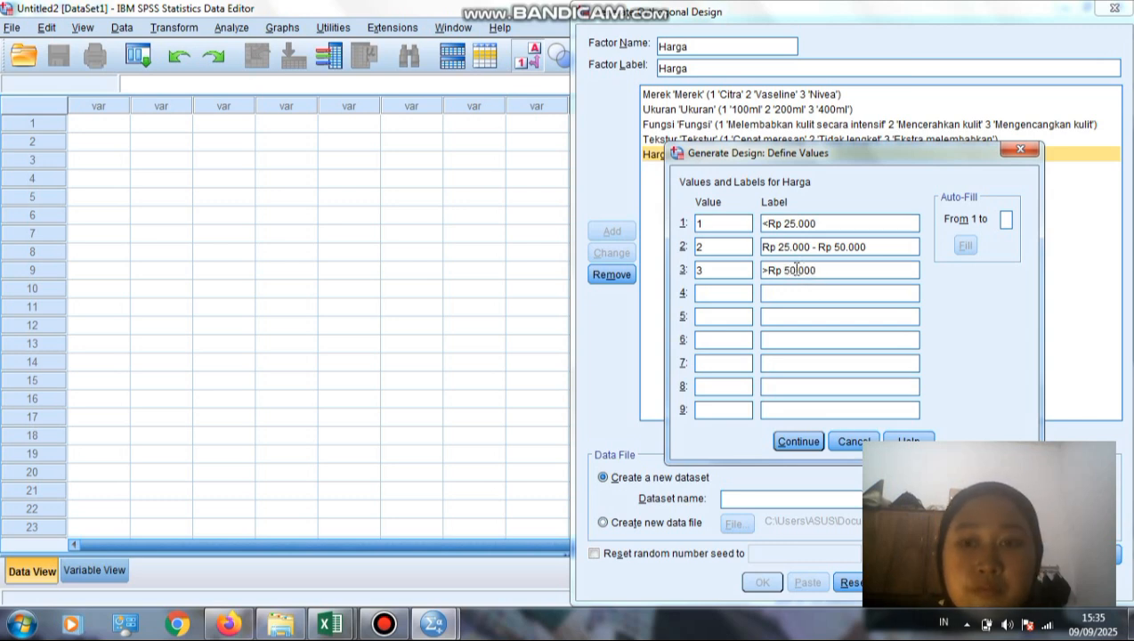
left_click(799, 442)
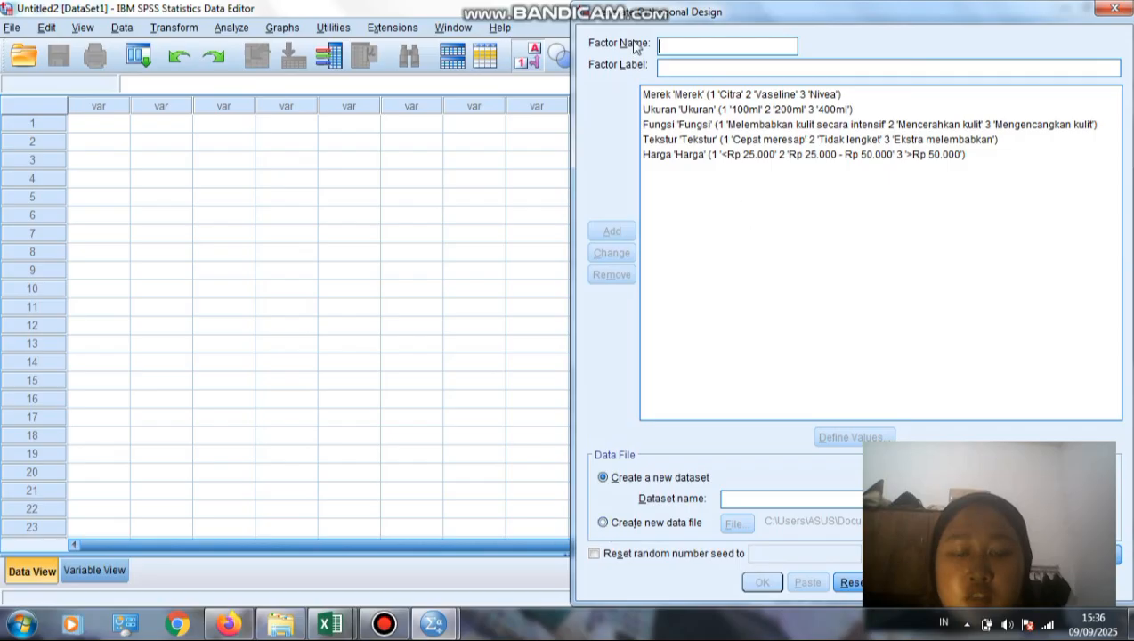
Step: Check the Analisis Konjoin folder on Local Disk (C:) in the file explorer, and return to the SPSS orthogonal design dialog
mouse_move(283, 614)
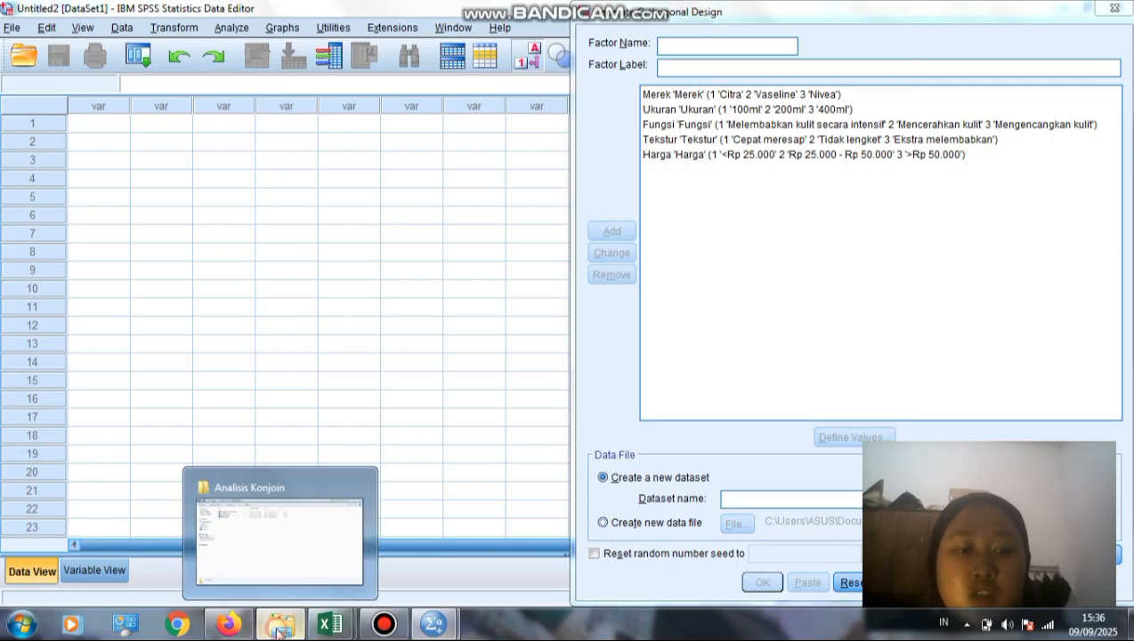
left_click(274, 574)
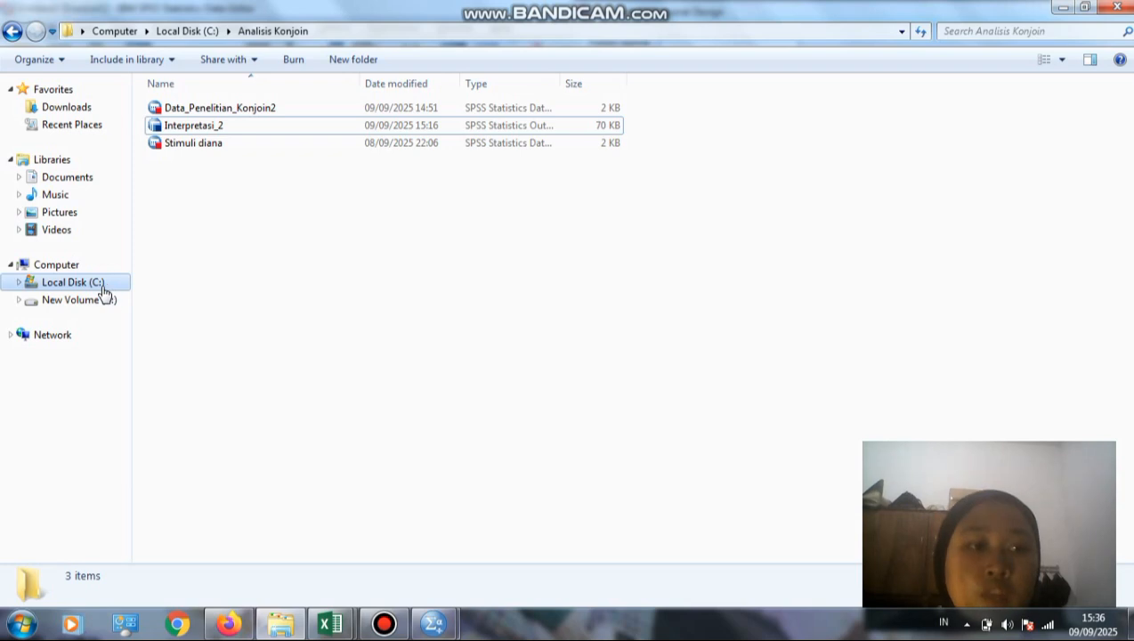
left_click(102, 288)
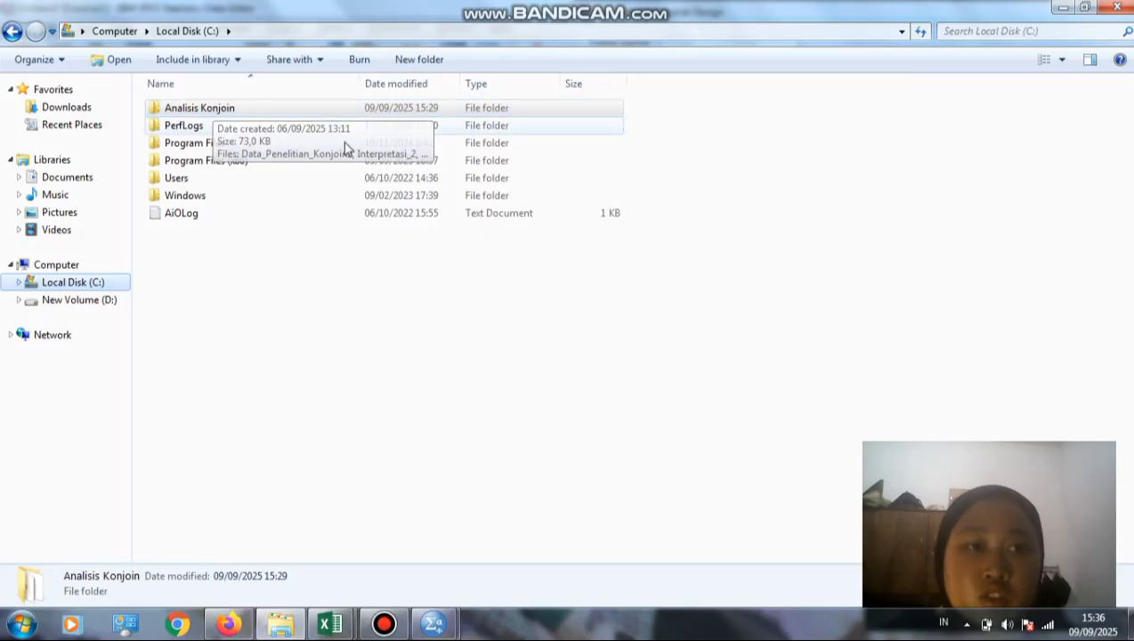
mouse_move(443, 628)
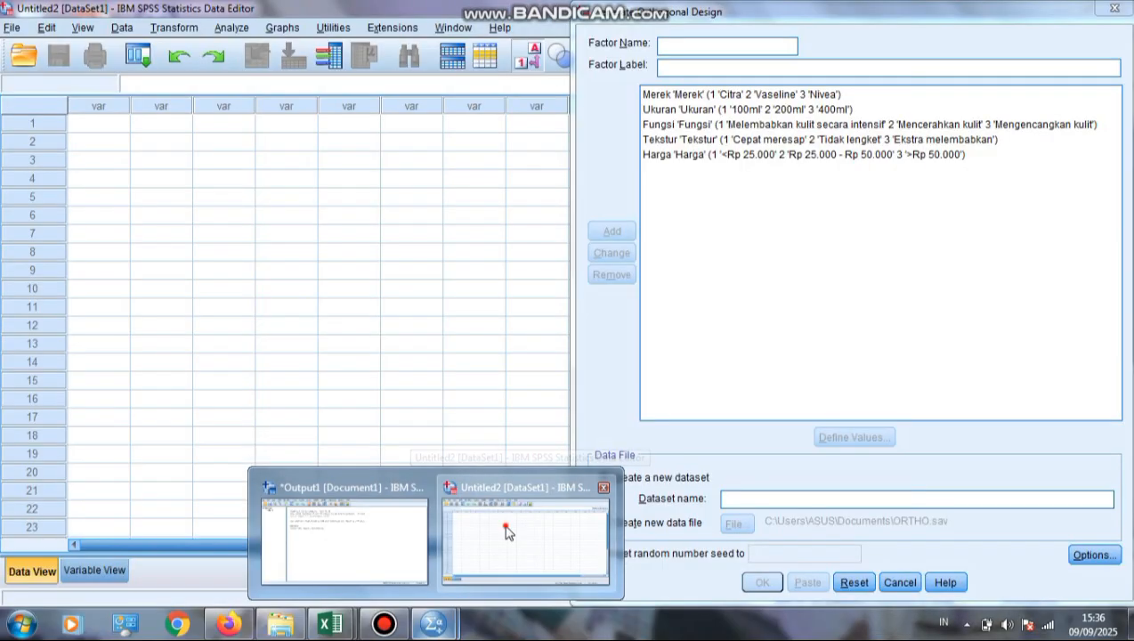
left_click(506, 531)
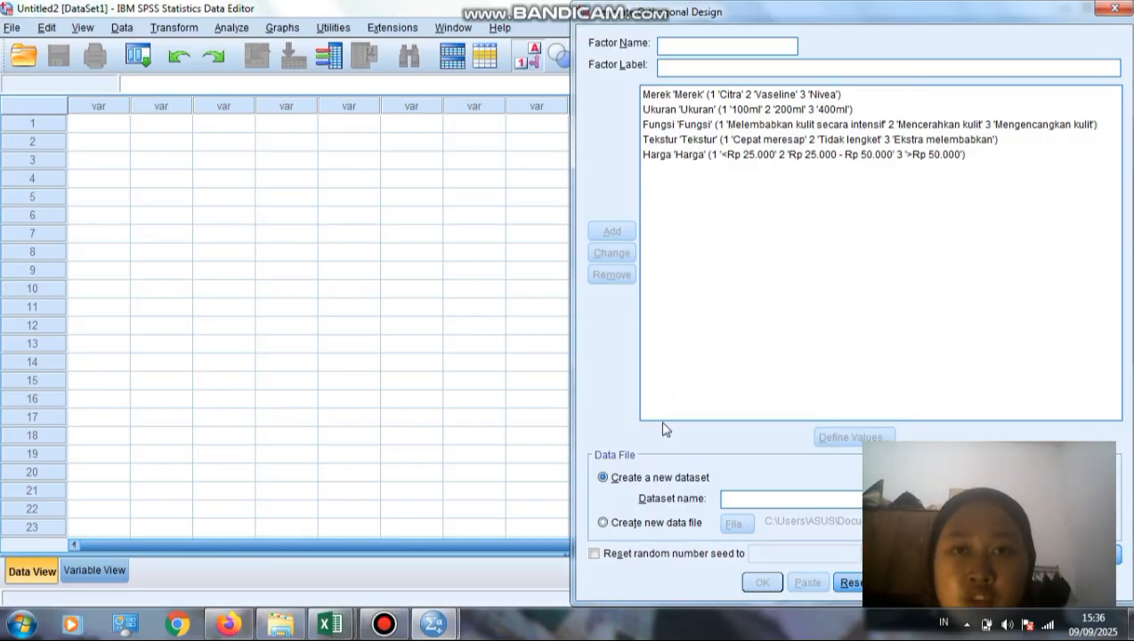
Step: Set the design output to a new data file and choose the Analisis Konjoin folder on Local Disk (C:) as its location
left_click(605, 525)
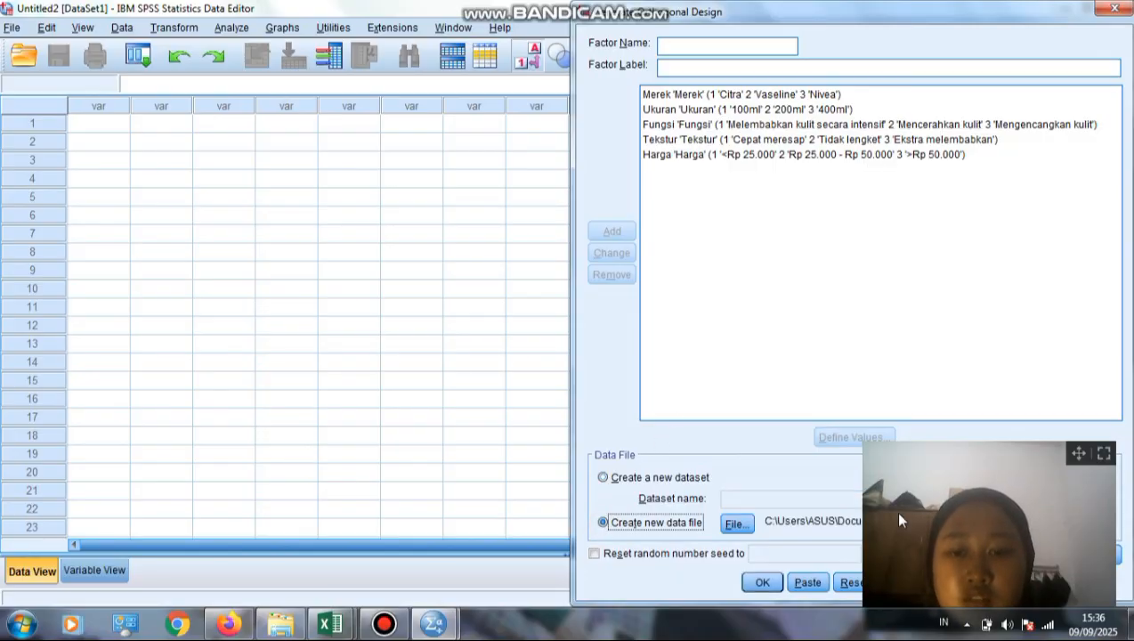
left_click(735, 525)
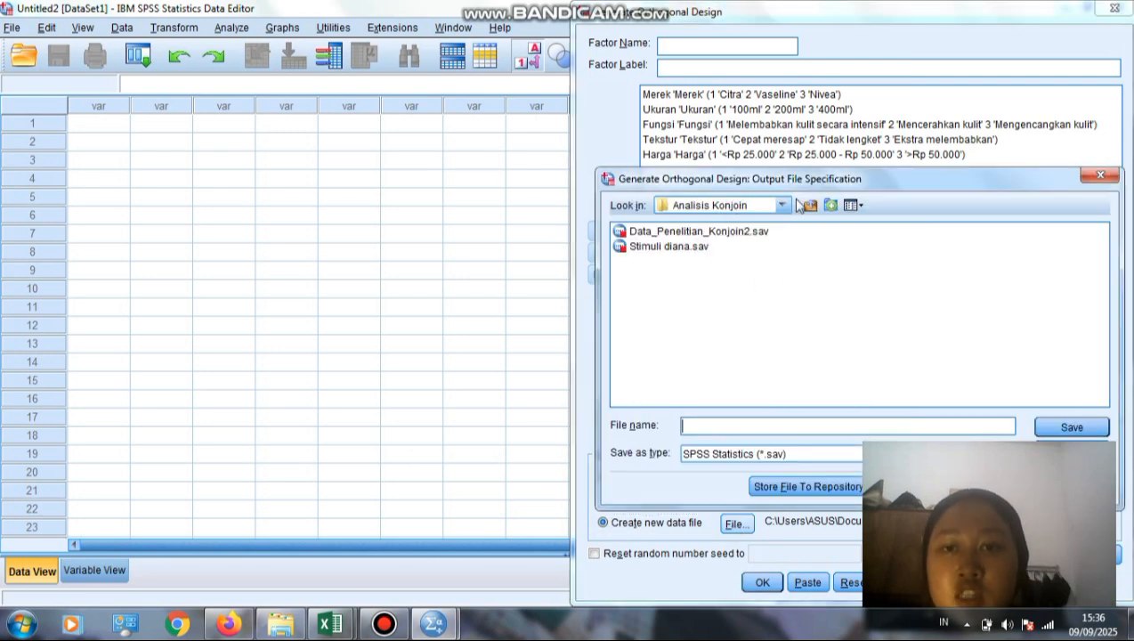
left_click(780, 205)
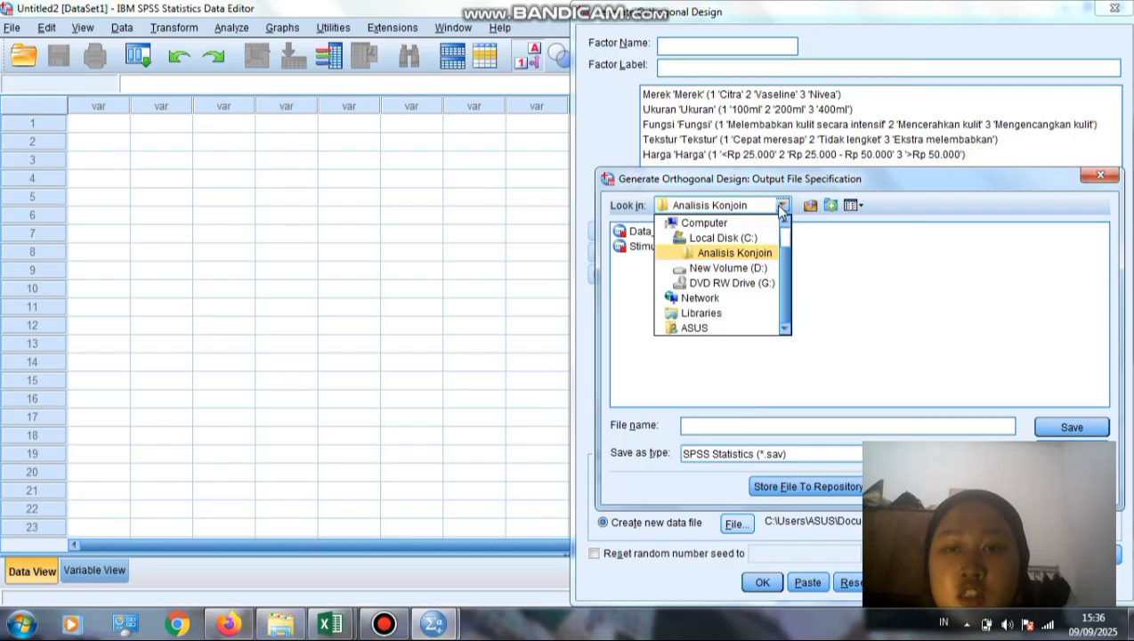
left_click(749, 256)
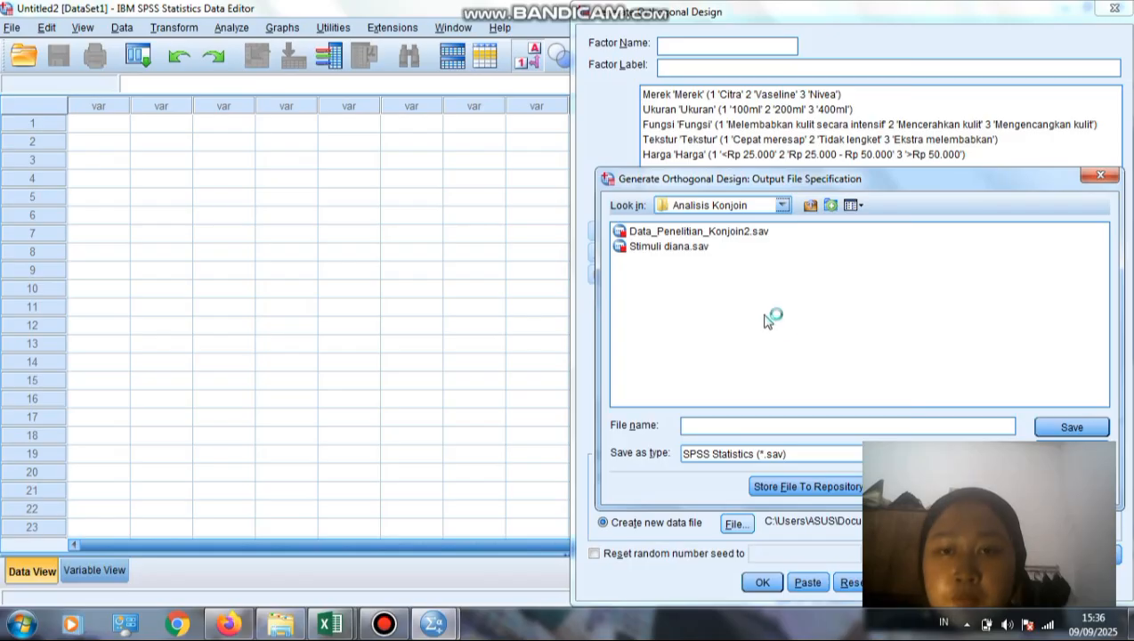
Step: Name the output file Stimuli, save the file specification and generate the orthogonal design
left_click(727, 427)
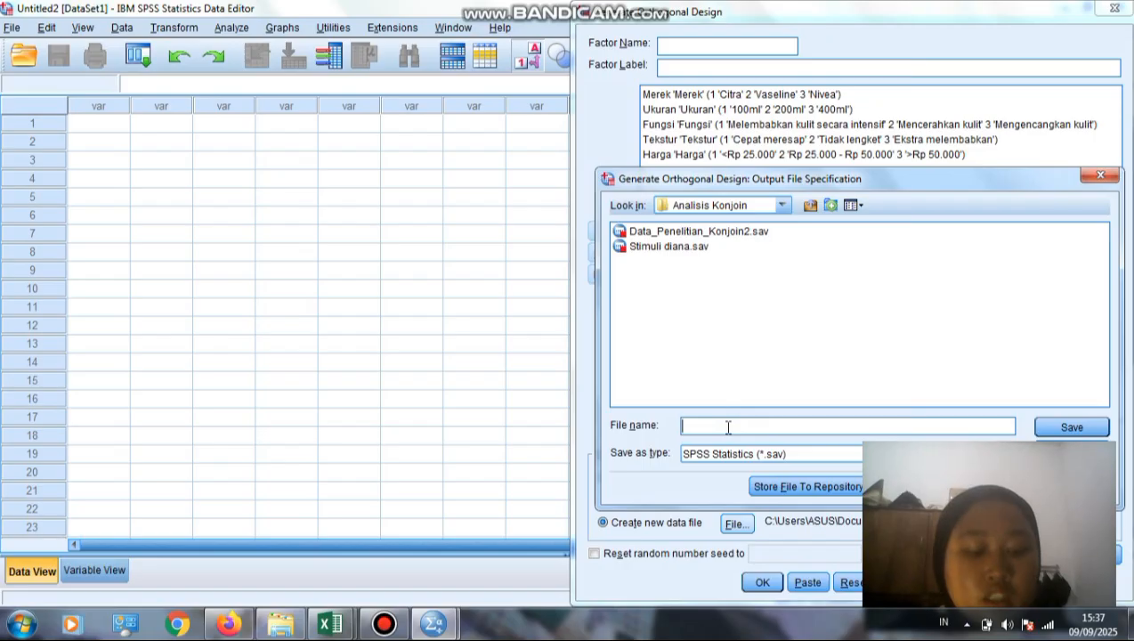
type("Stimul")
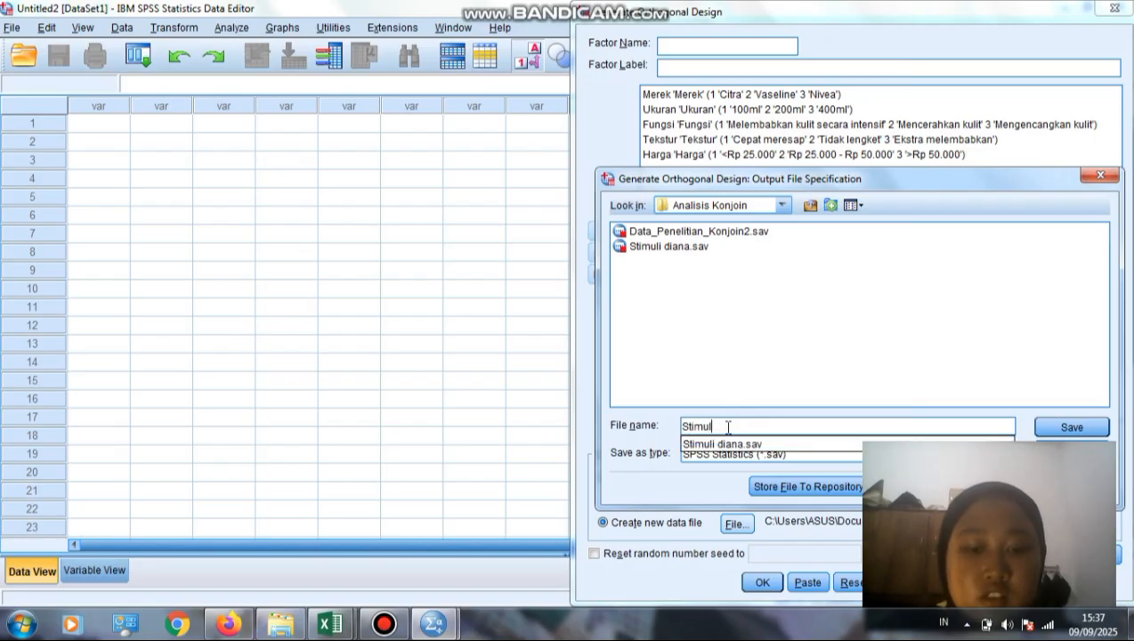
type("i")
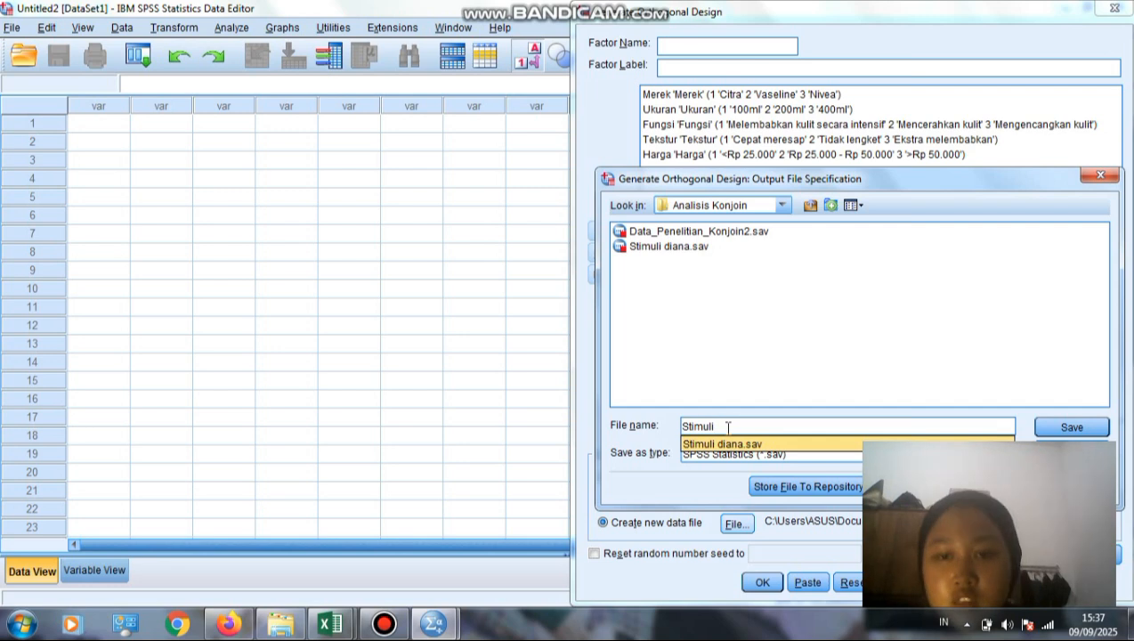
left_click(728, 428)
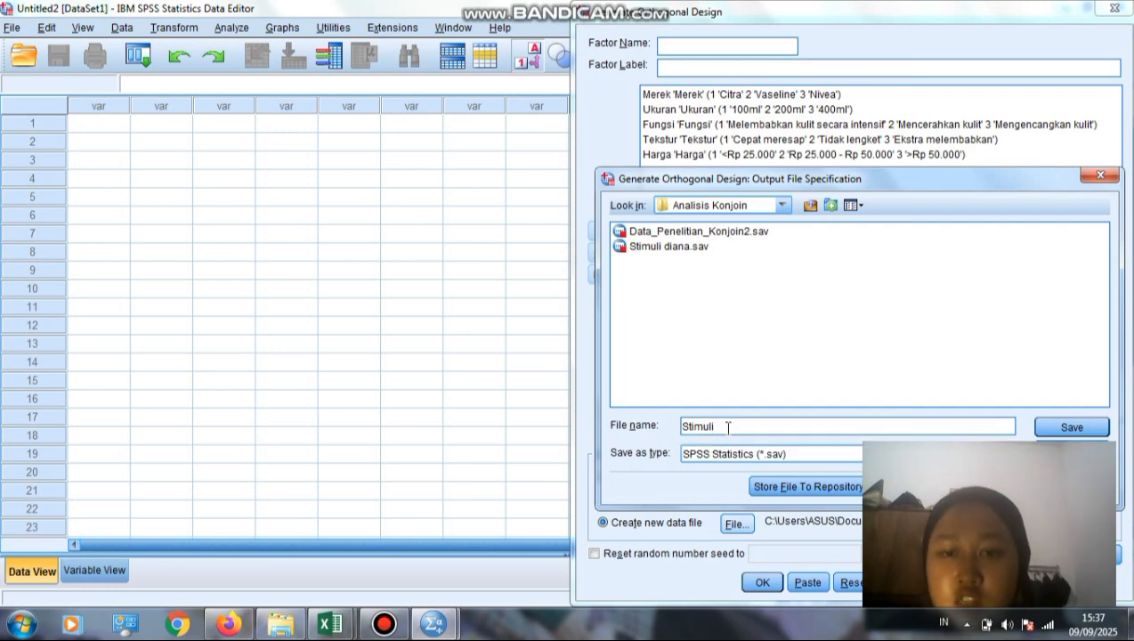
left_click(1068, 428)
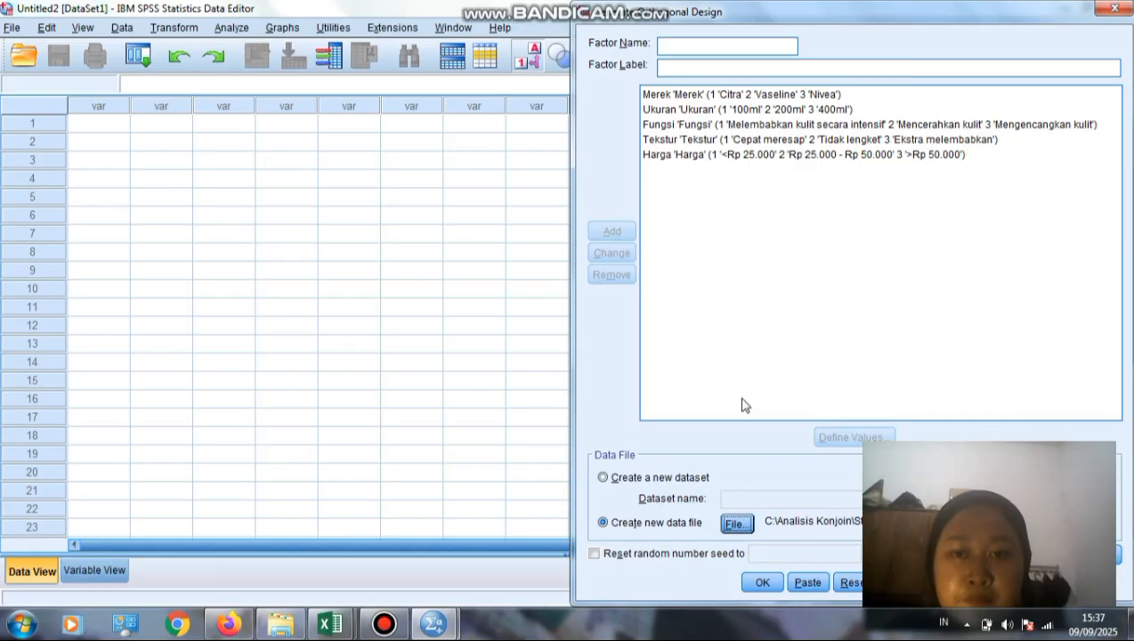
left_click(761, 583)
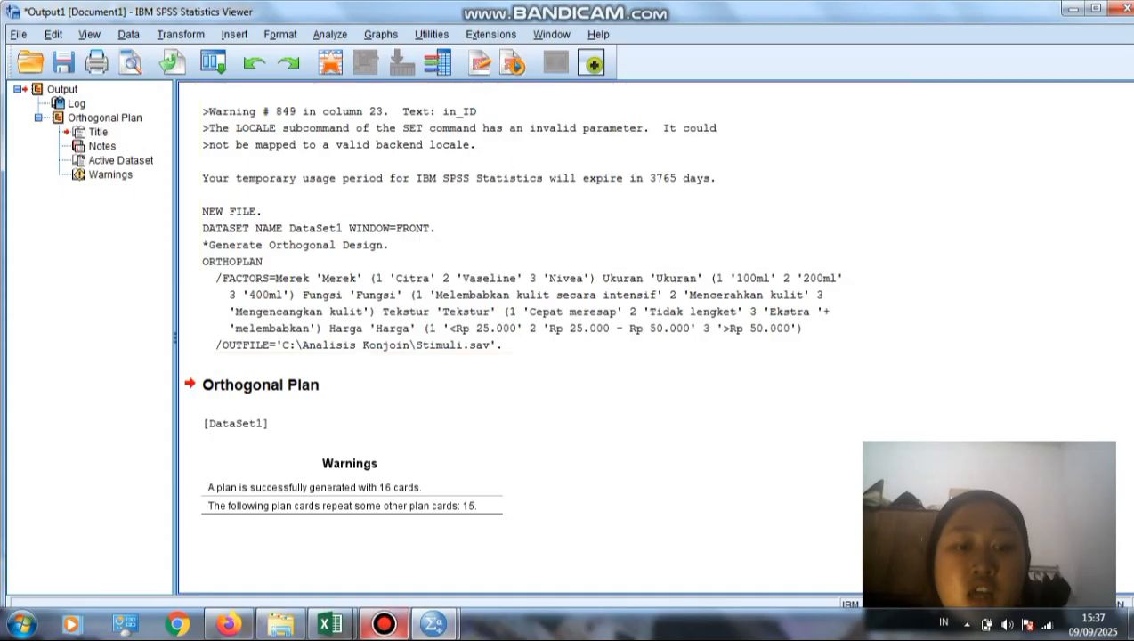
Step: Open the Stimuli data file from the Analisis Konjoin folder on Local Disk (C:) in the file explorer
mouse_move(332, 630)
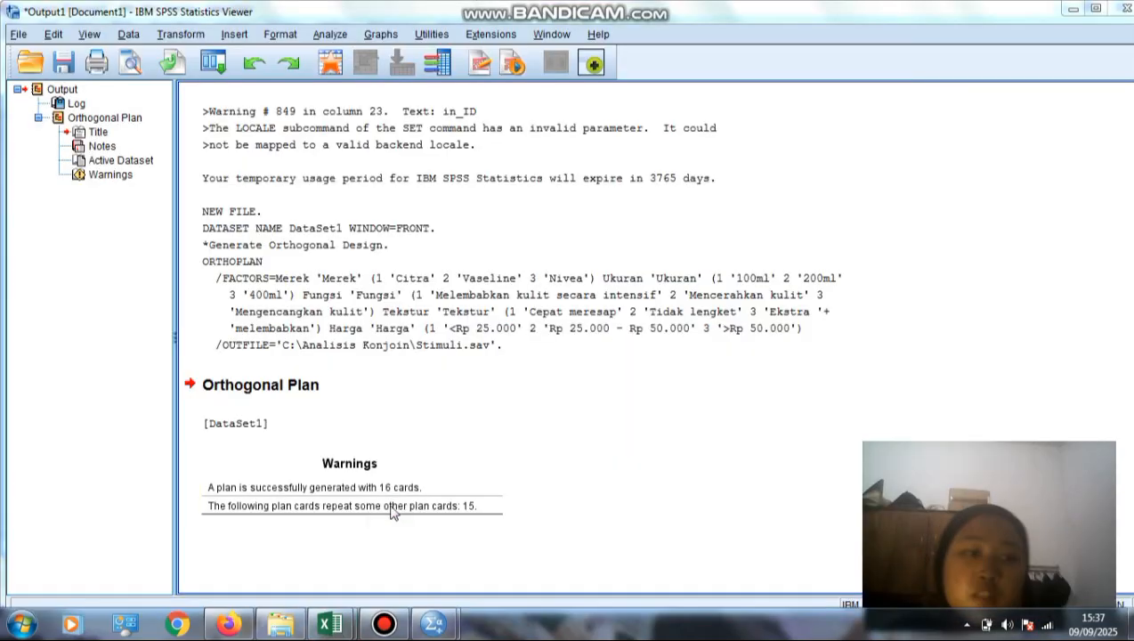
left_click(330, 625)
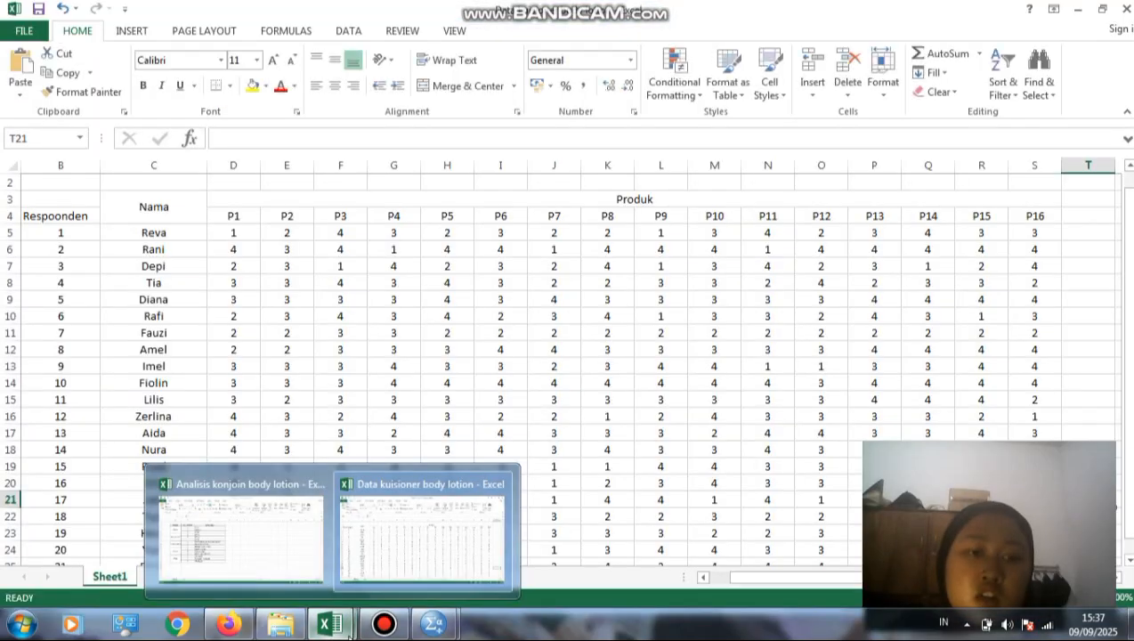
mouse_move(280, 632)
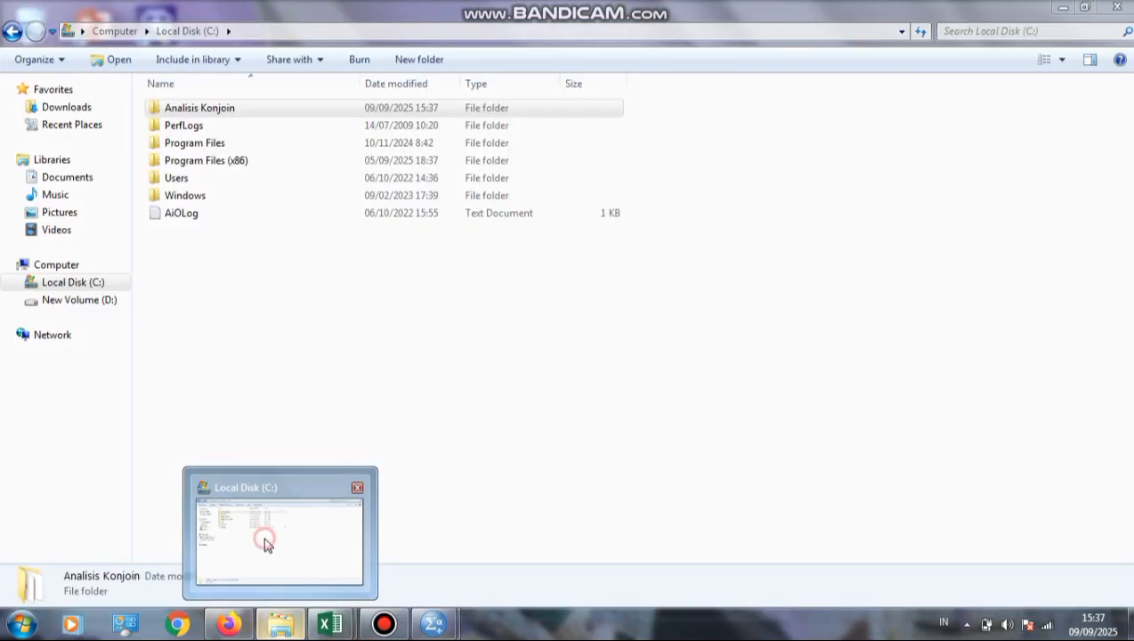
left_click(266, 538)
double_click(199, 107)
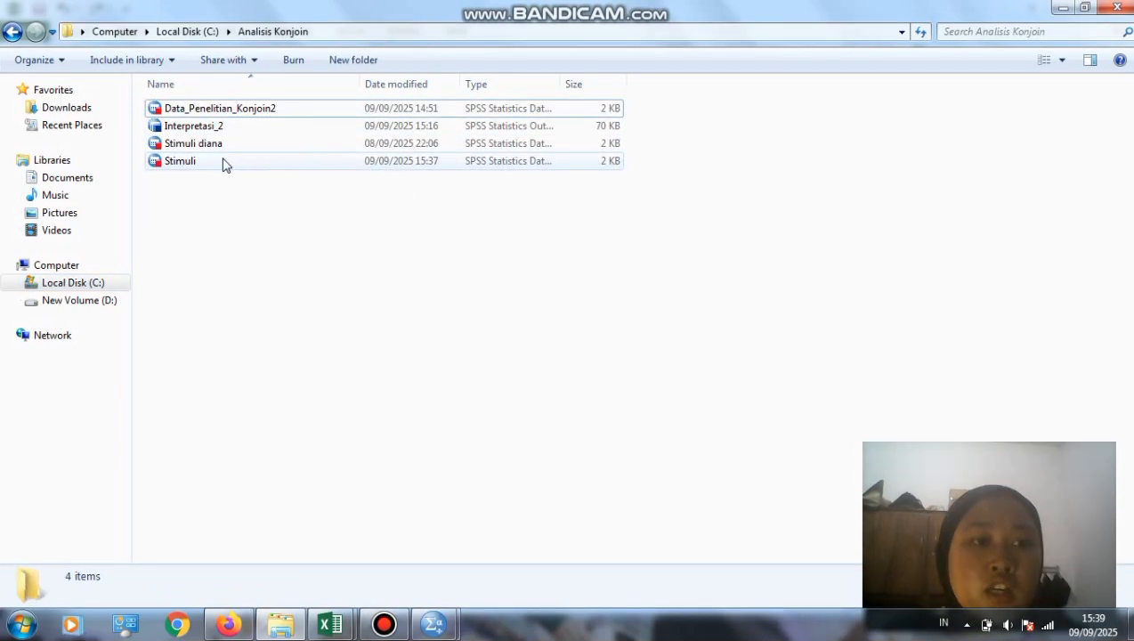
left_click(222, 163)
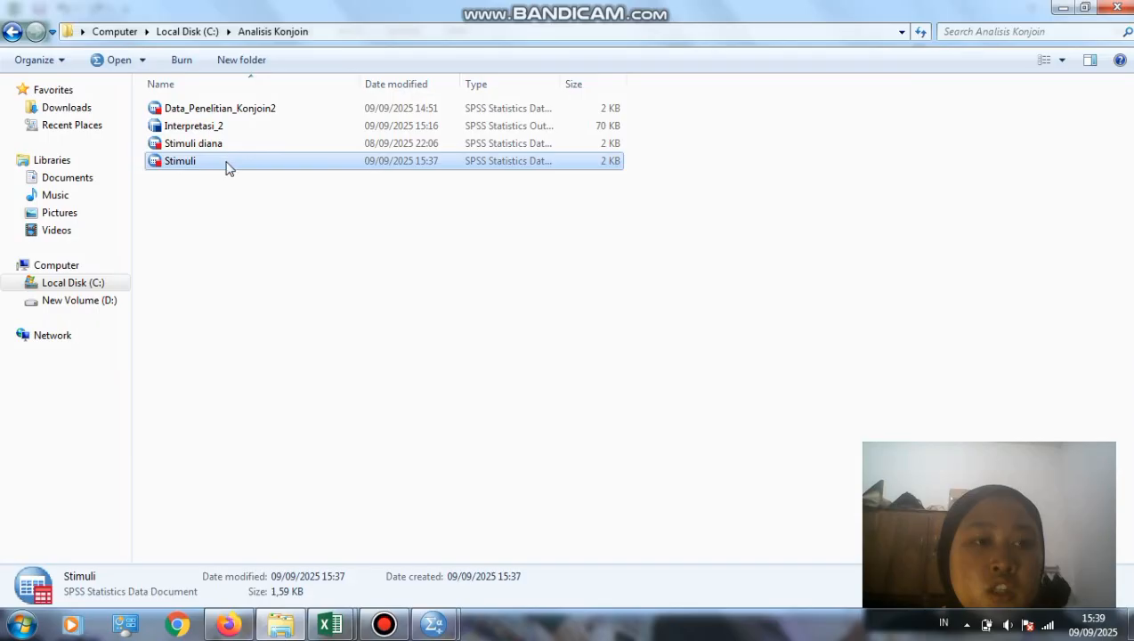
double_click(226, 164)
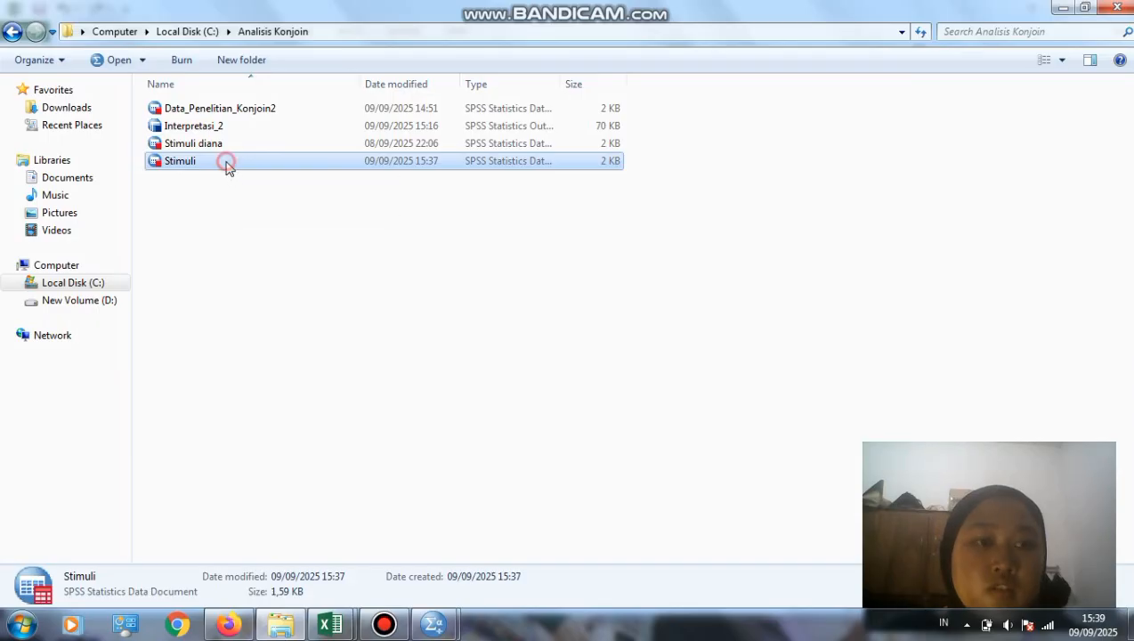
left_click(304, 164)
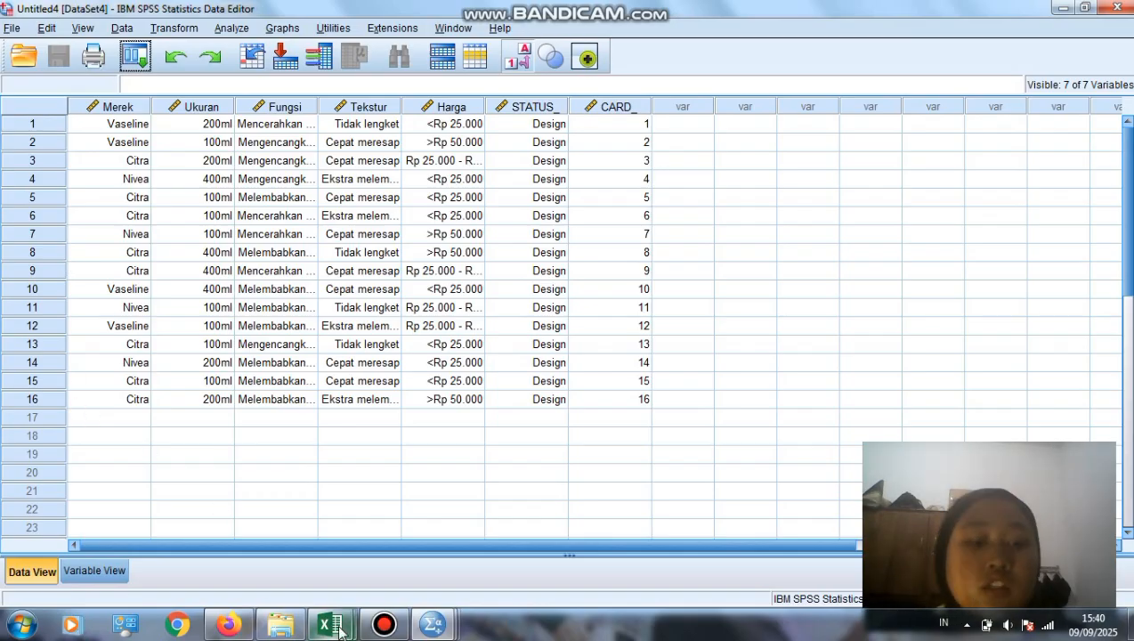
Step: Close the duplicate Untitled4 dataset window in SPSS and minimize the Untitled3 dataset window
mouse_move(339, 630)
left_click(394, 543)
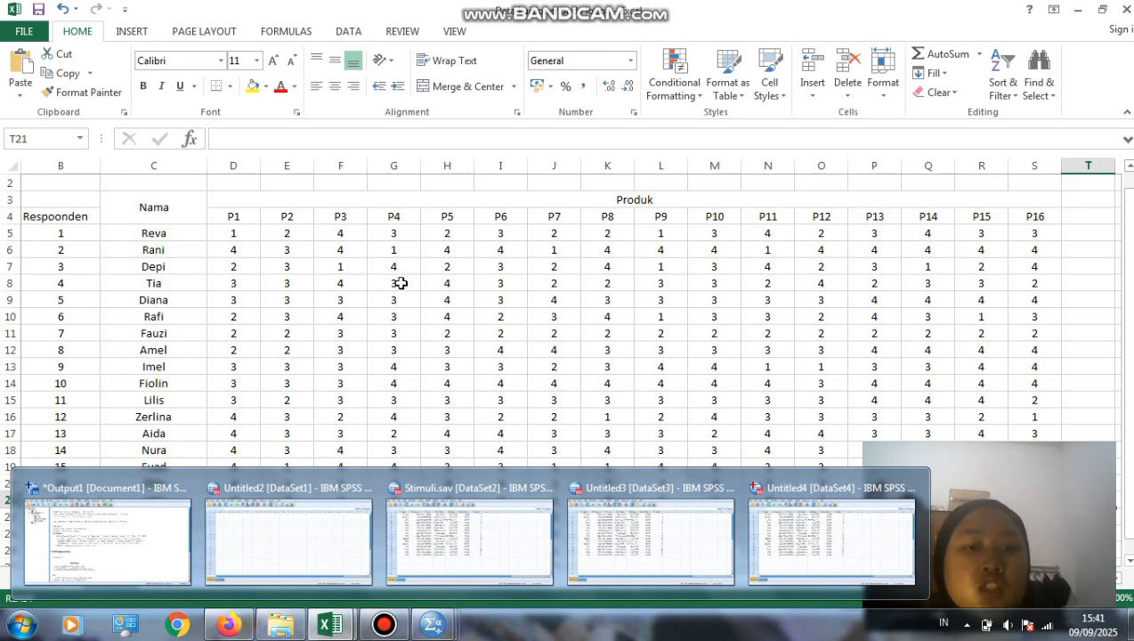
mouse_move(434, 622)
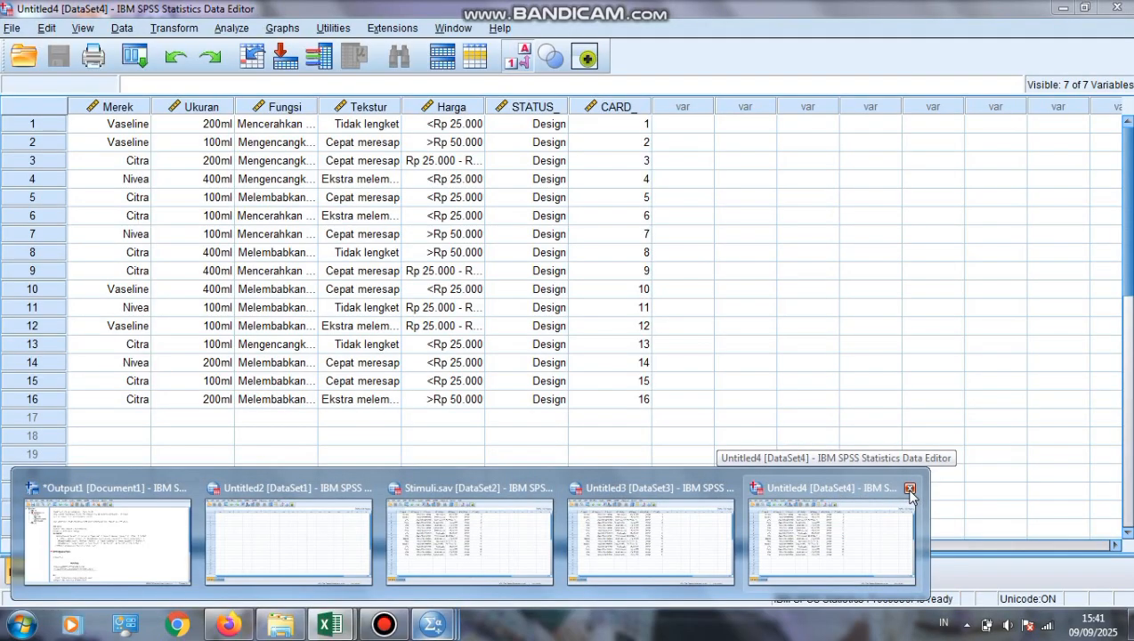
left_click(908, 488)
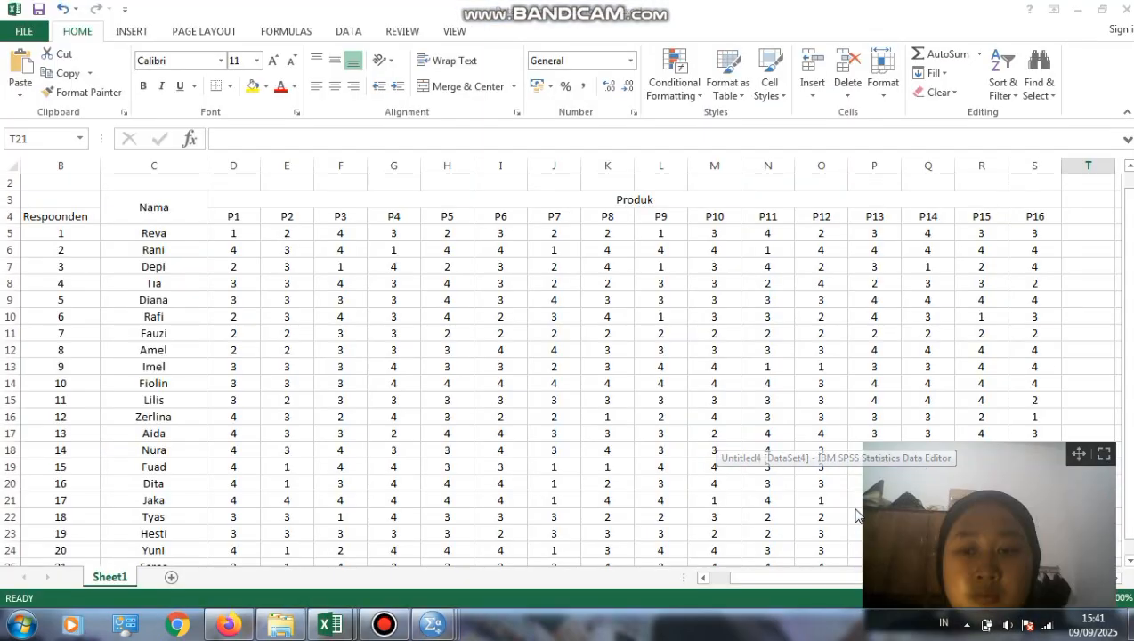
mouse_move(433, 623)
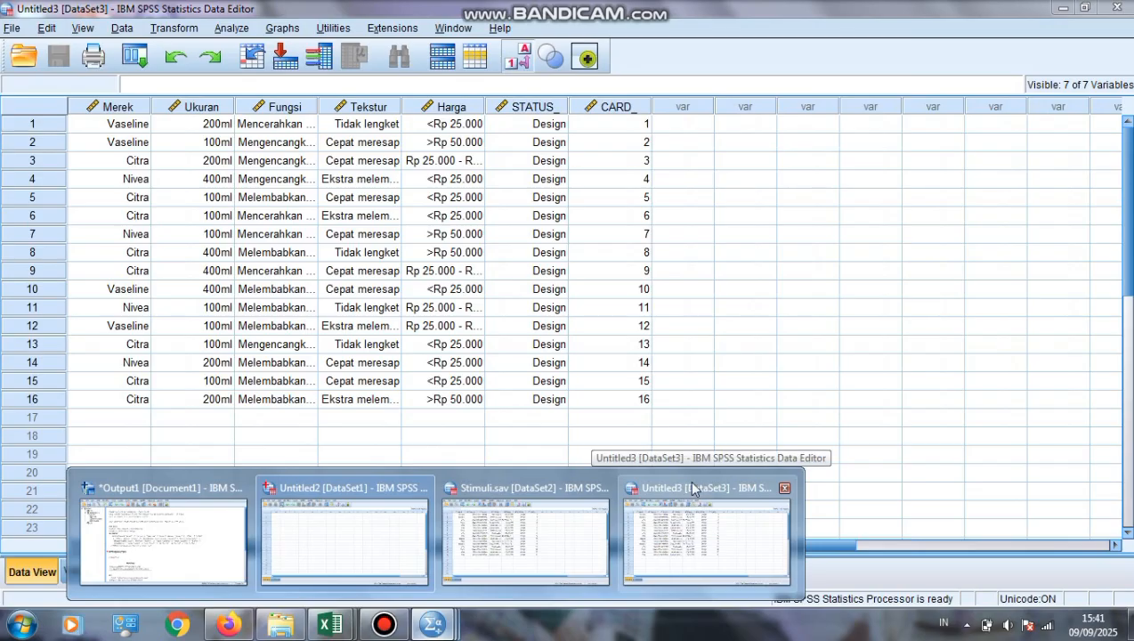
left_click(1059, 7)
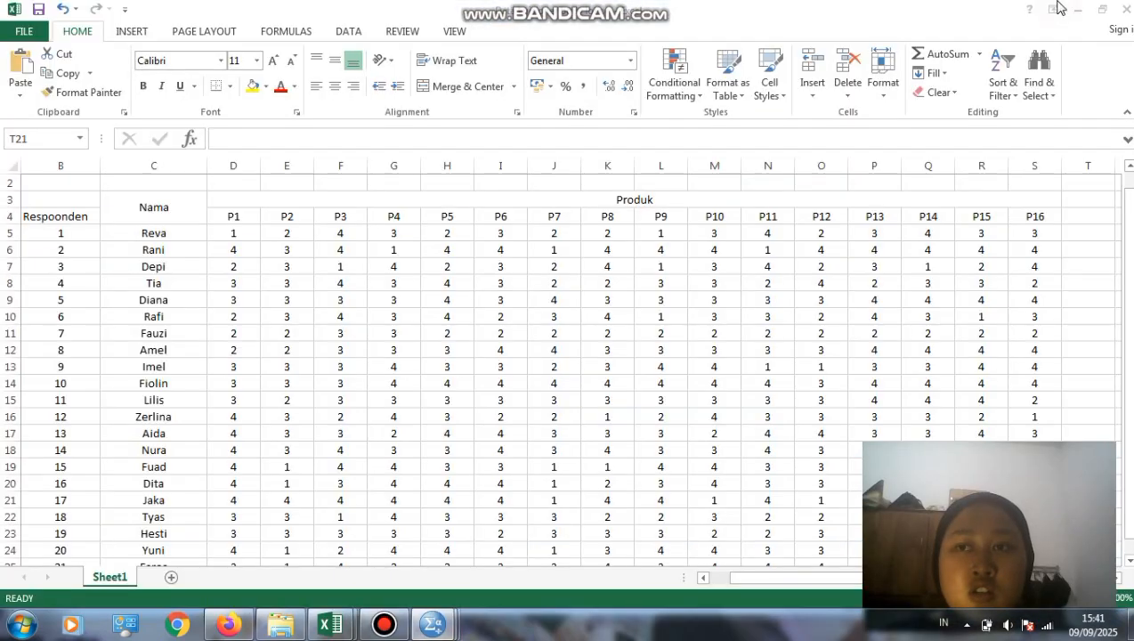
left_click(1075, 10)
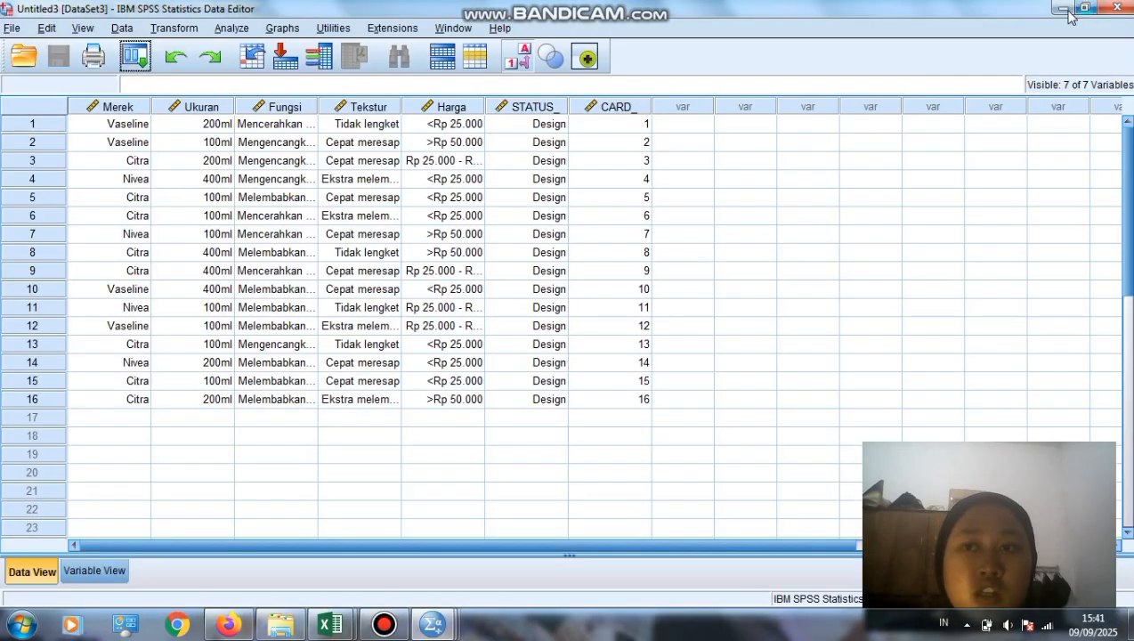
left_click(1067, 10)
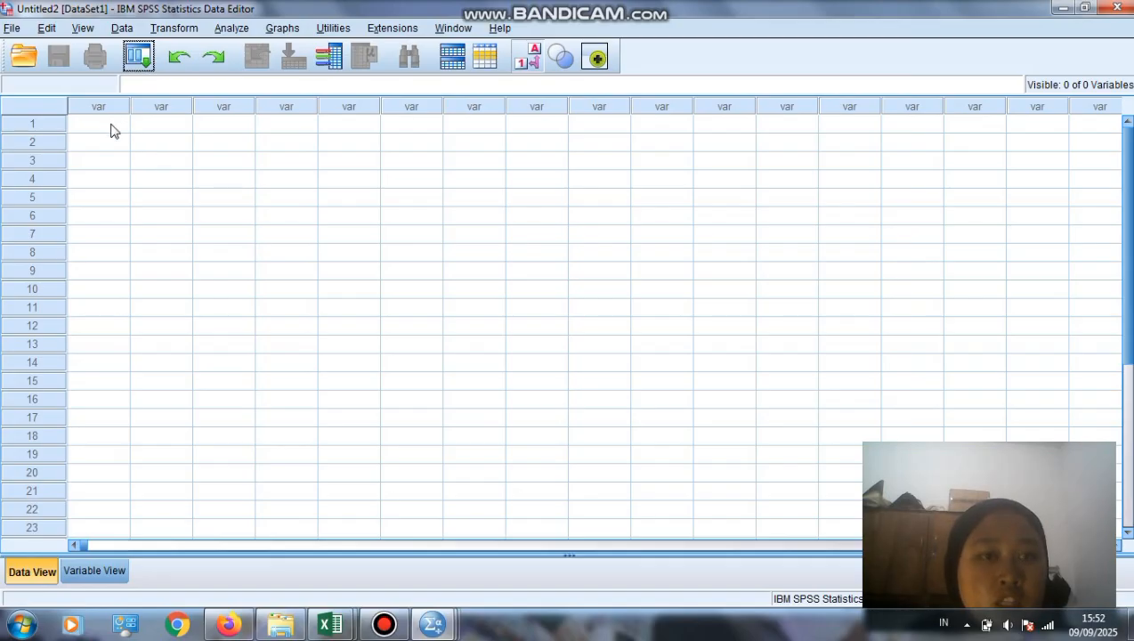
Step: Switch to the Data kuisioner body lotion workbook in Excel and copy the Responden column with its header, B4:B25
left_click(329, 627)
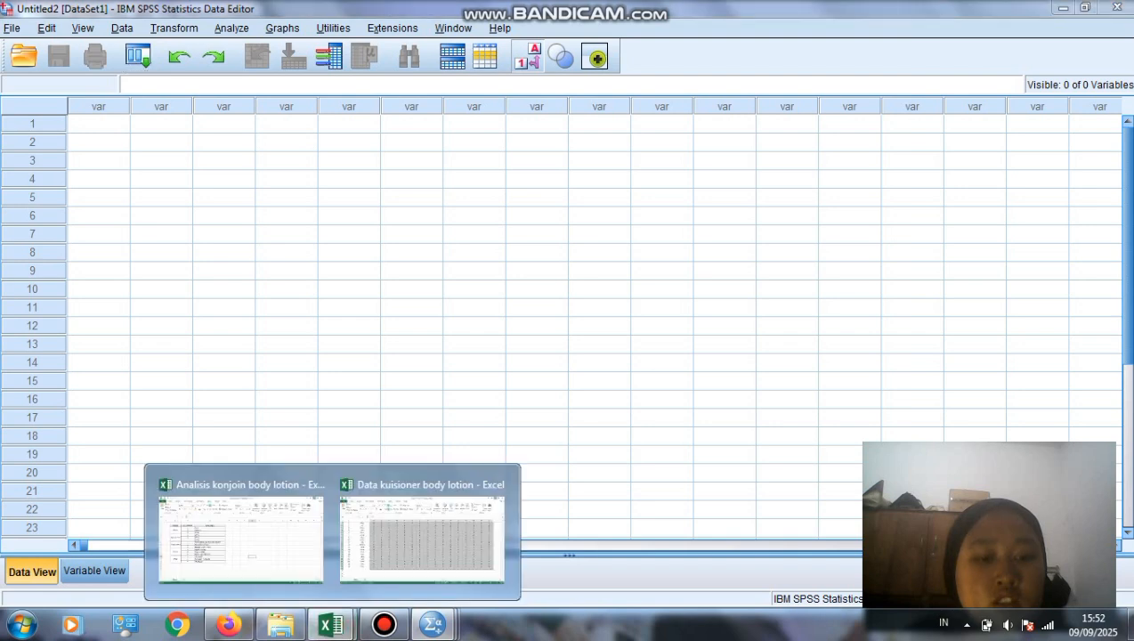
left_click(343, 636)
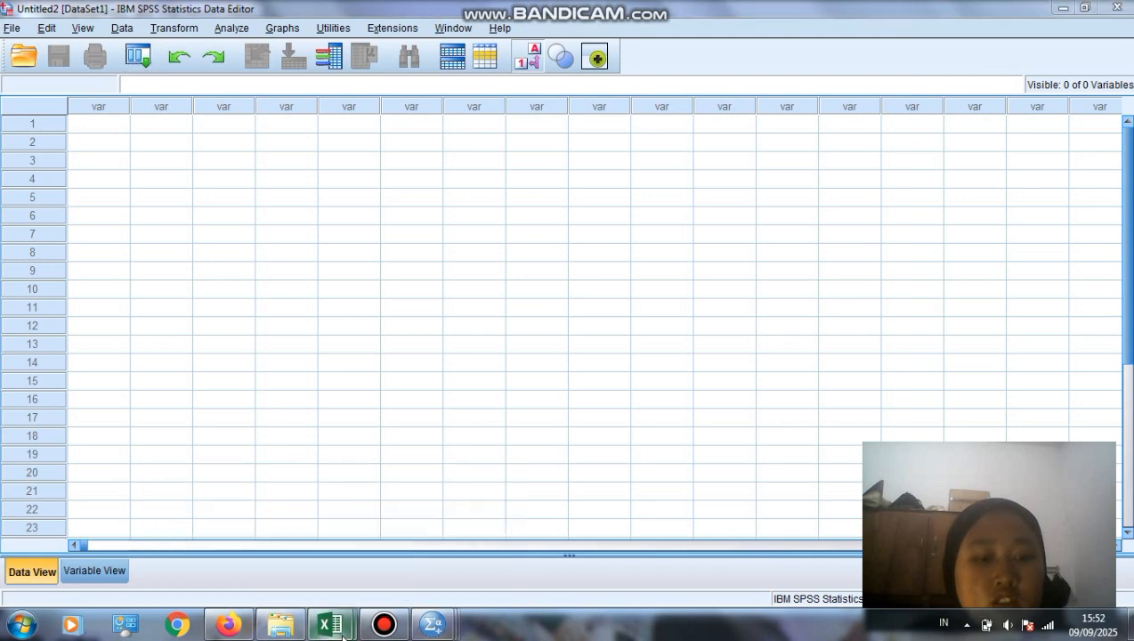
left_click(343, 636)
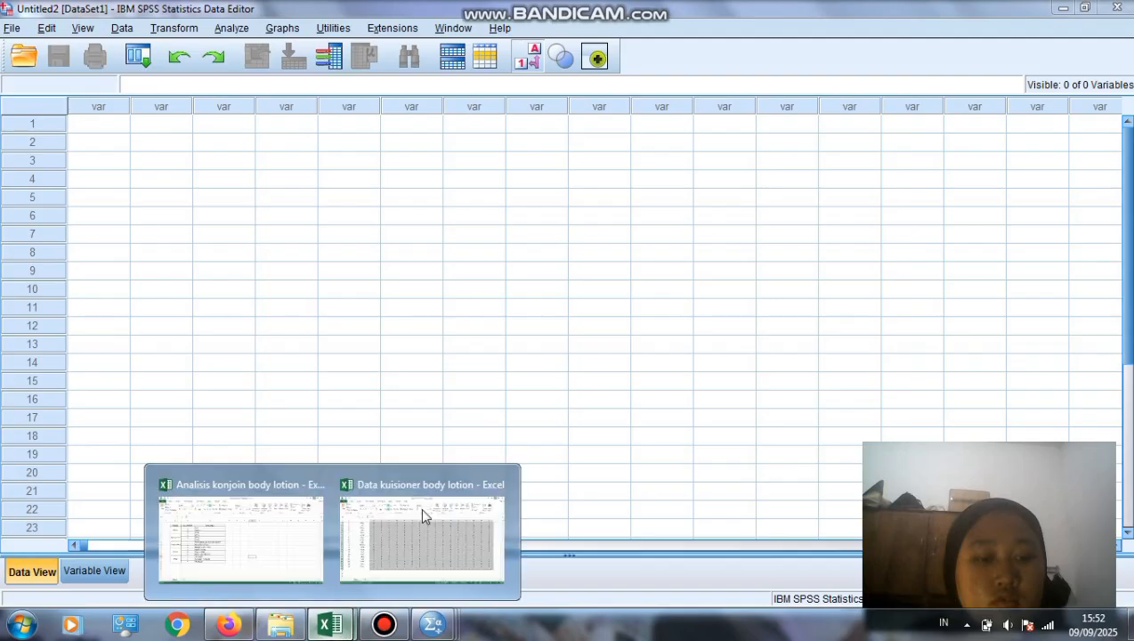
left_click(420, 514)
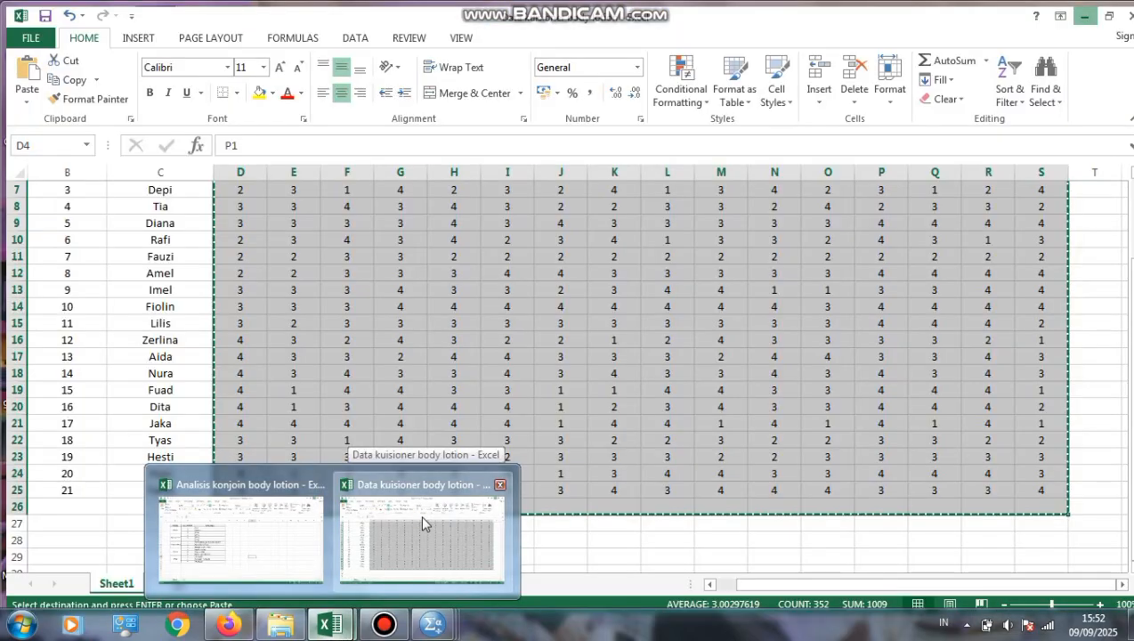
left_click(420, 514)
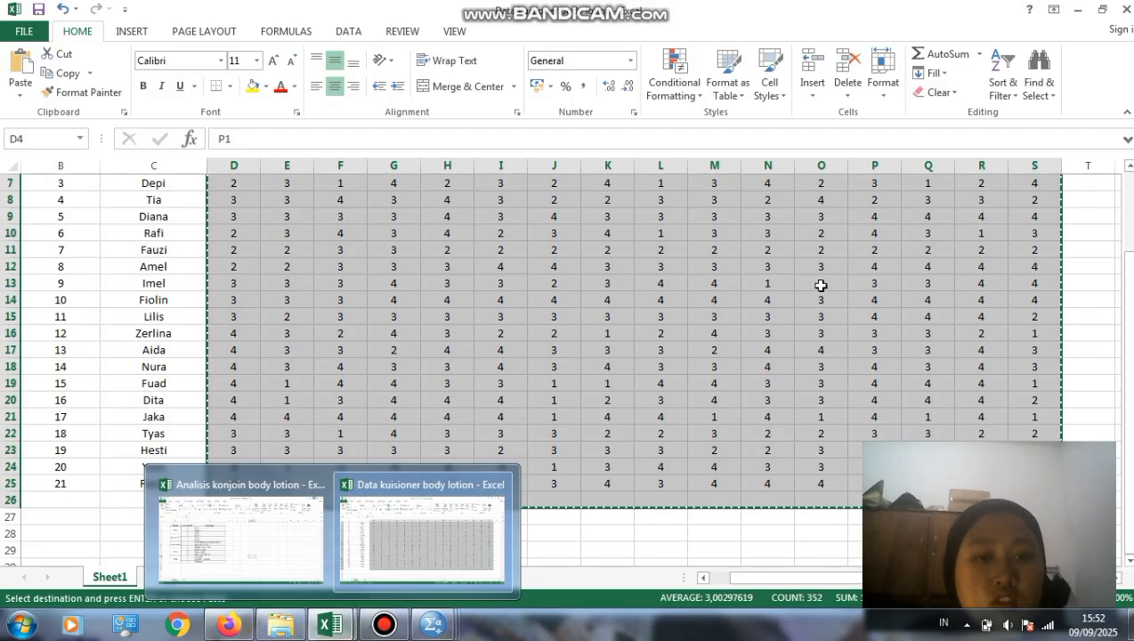
left_click_drag(1131, 333, 1132, 283)
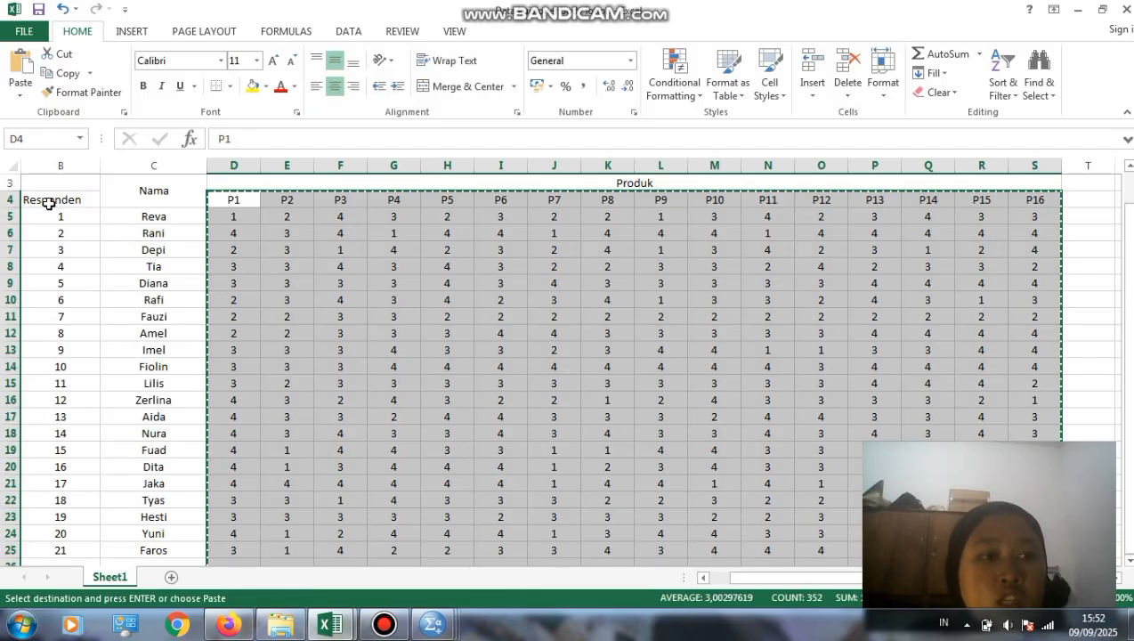
left_click_drag(49, 203, 81, 550)
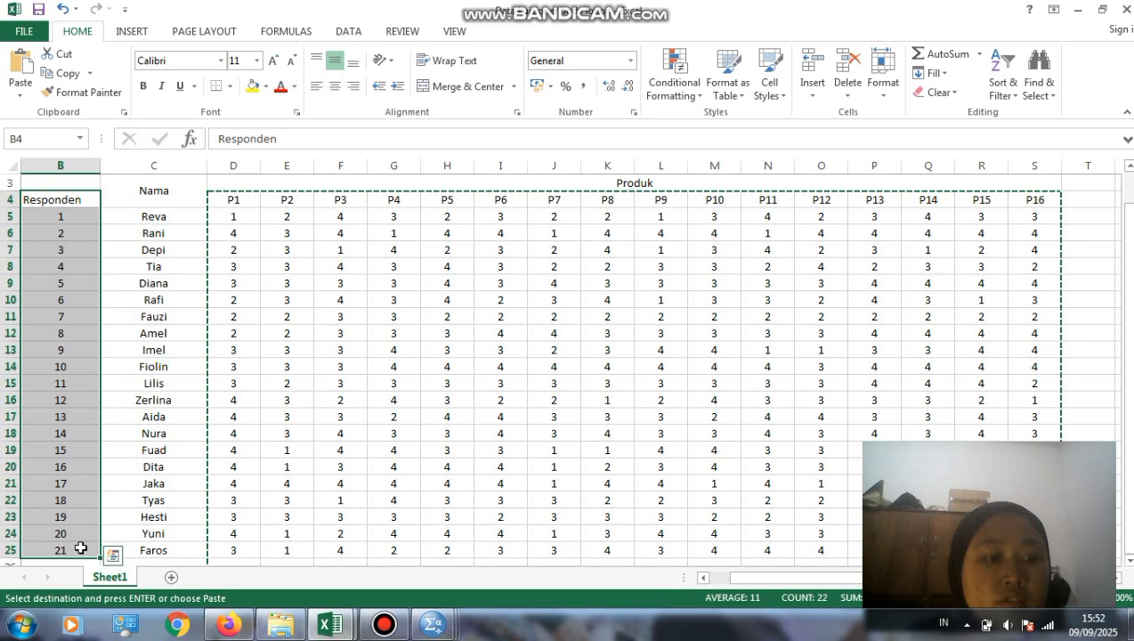
key("ctrl+c")
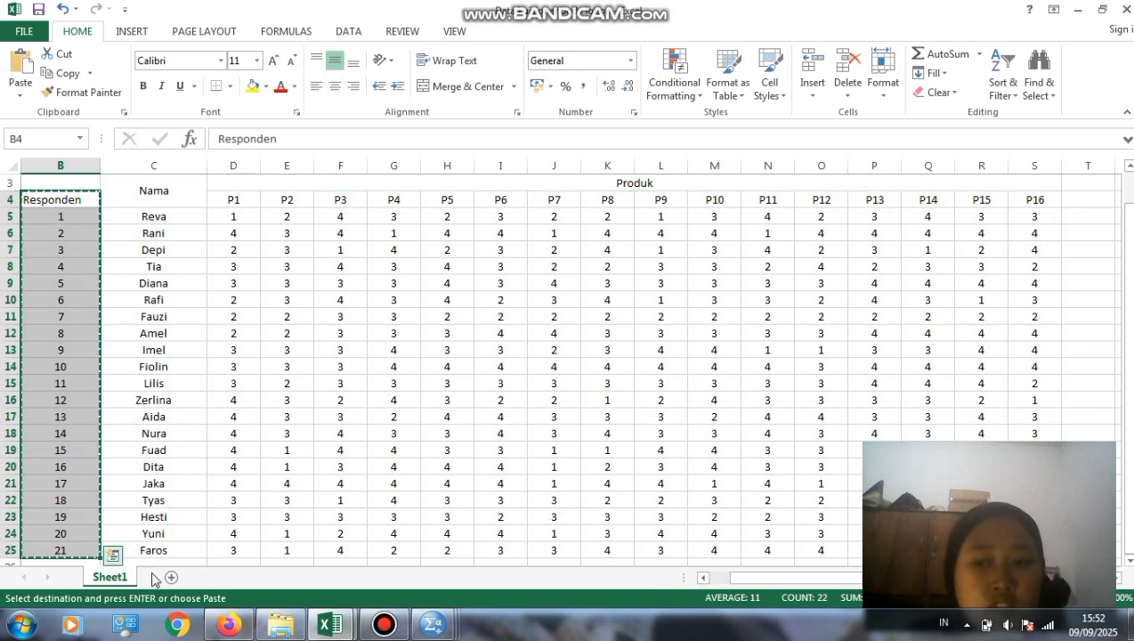
Step: Paste the copied Responden column with variable names into the first column of the empty Untitled2 dataset in SPSS
mouse_move(455, 626)
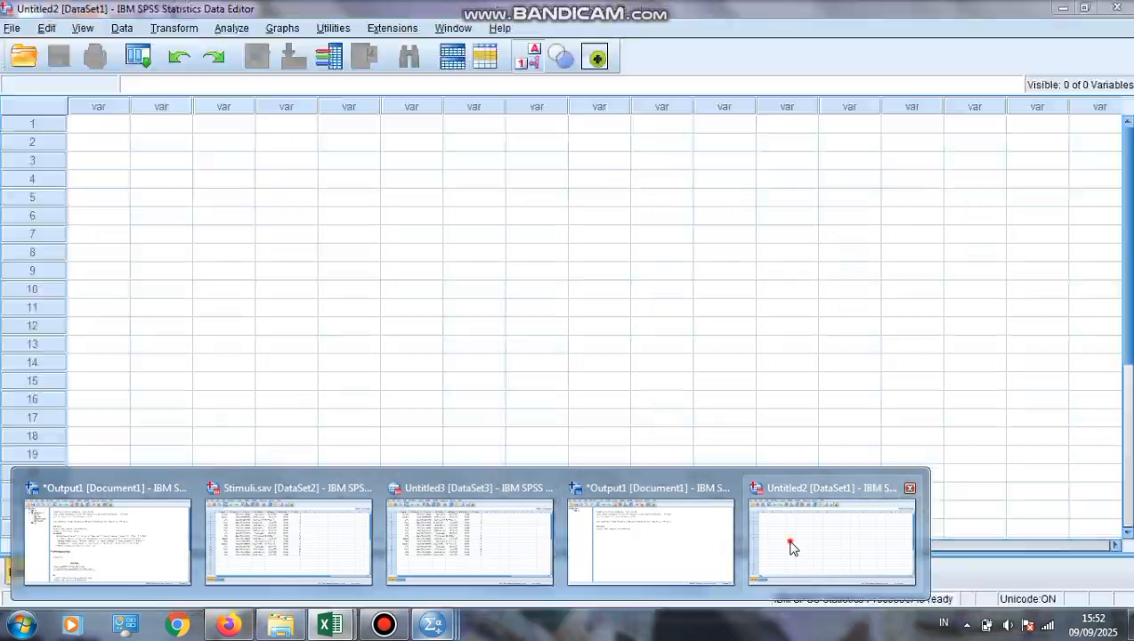
left_click(786, 540)
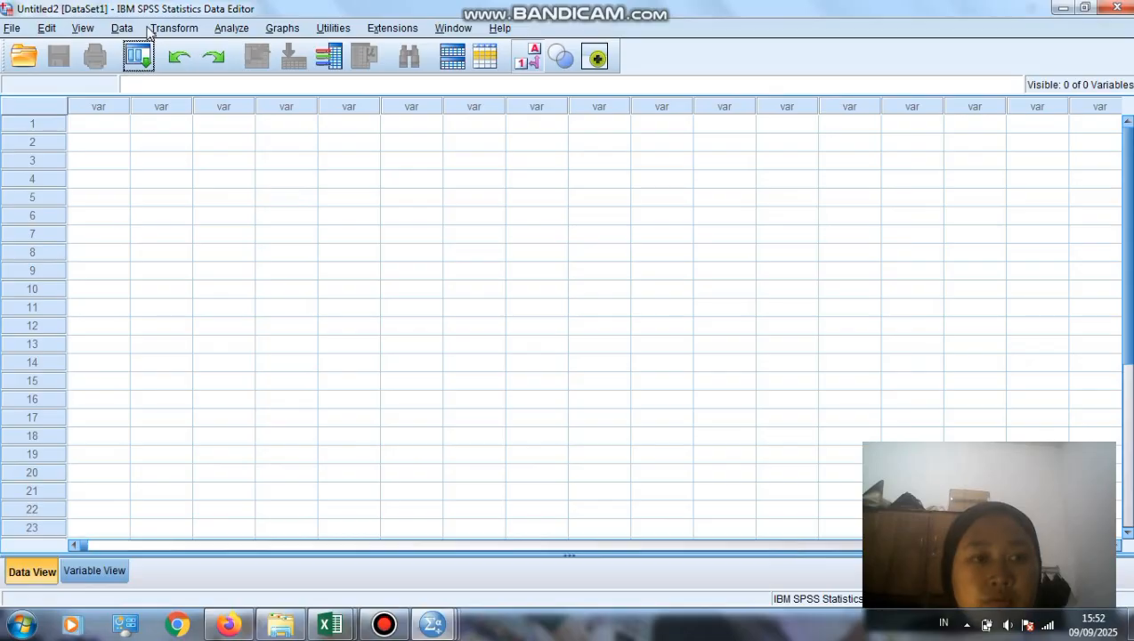
left_click(92, 128)
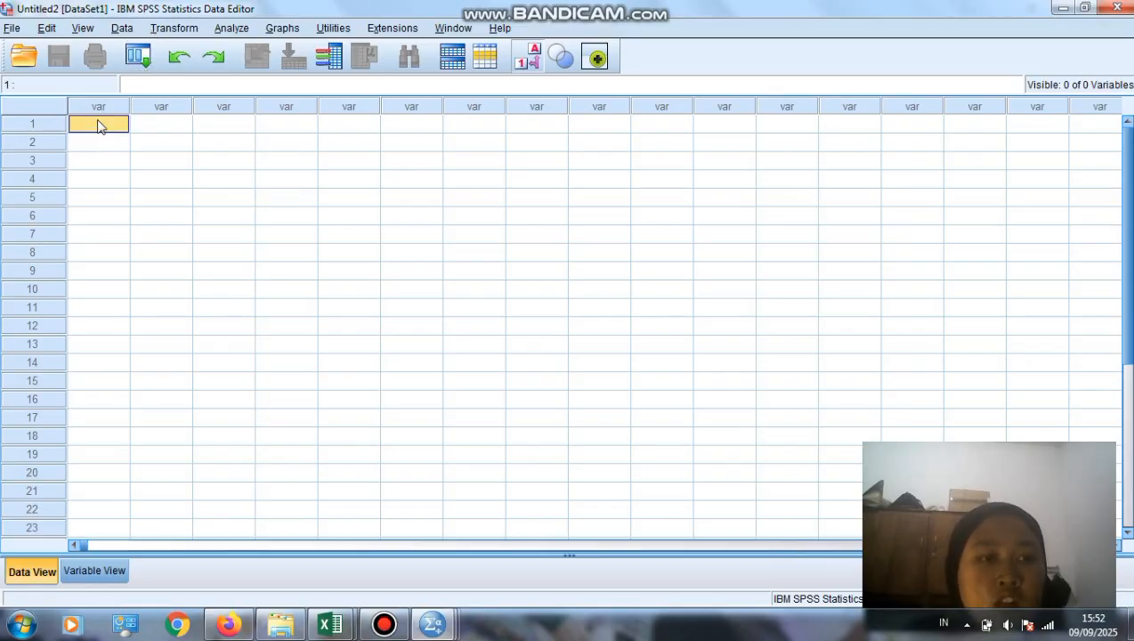
right_click(99, 131)
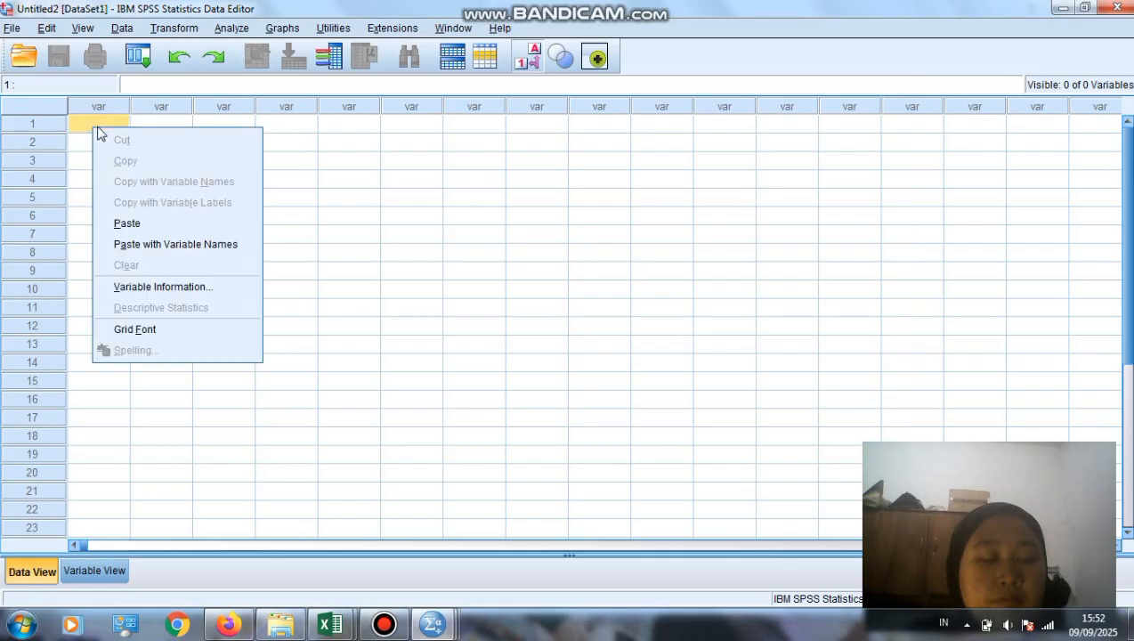
left_click(194, 245)
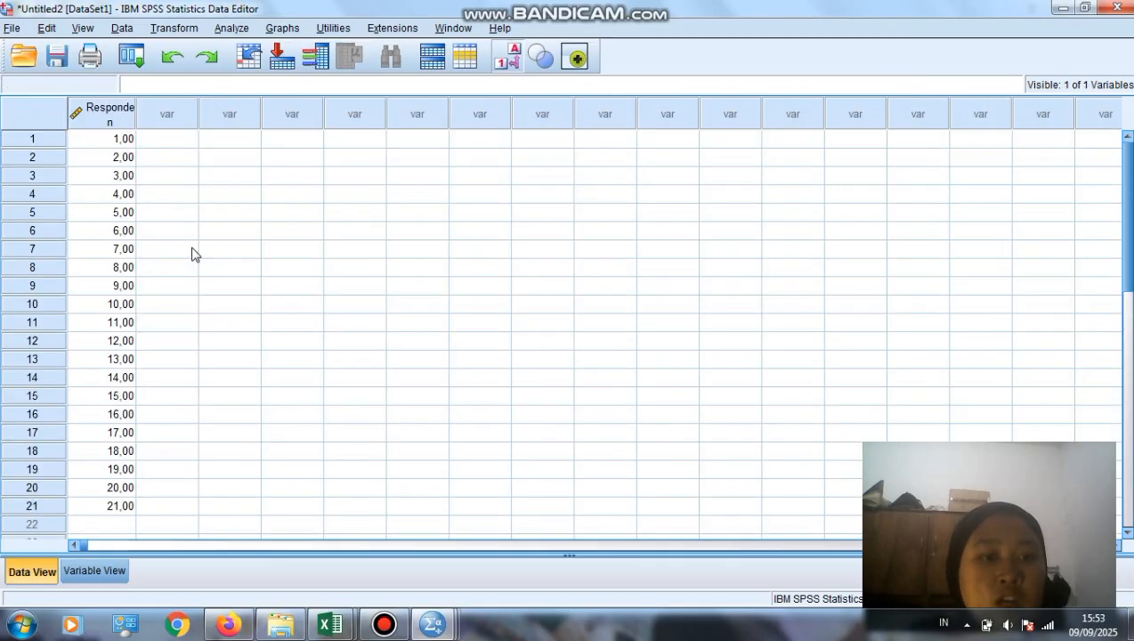
Step: Return to the Data kuisioner body lotion workbook in Excel and copy the P1 to P16 ratings with headers, D4:S25
mouse_move(222, 627)
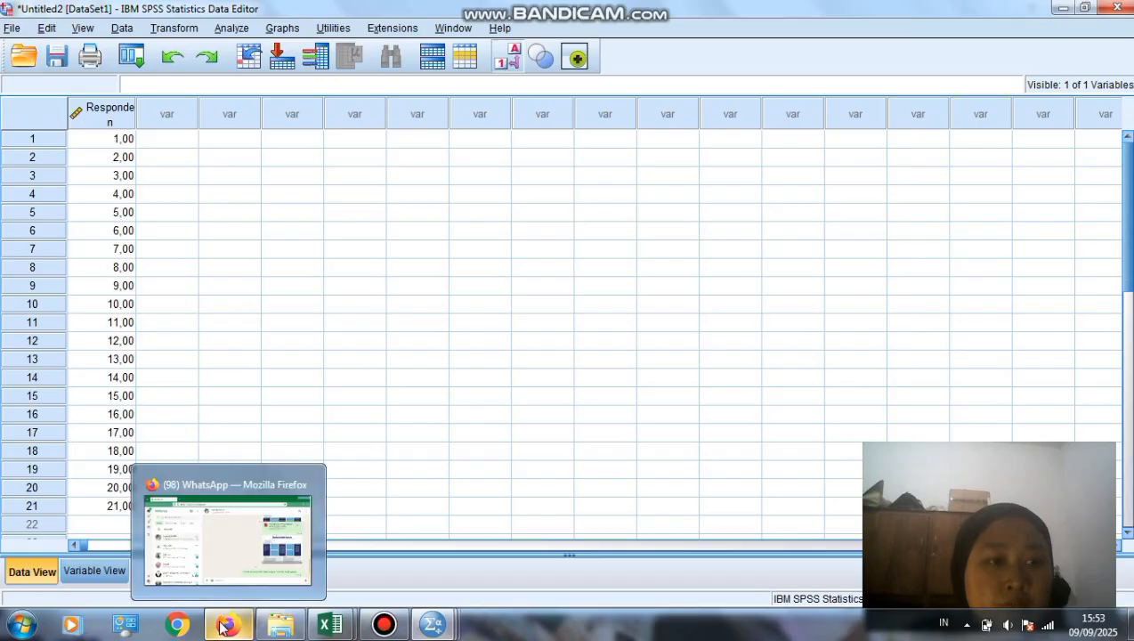
mouse_move(331, 623)
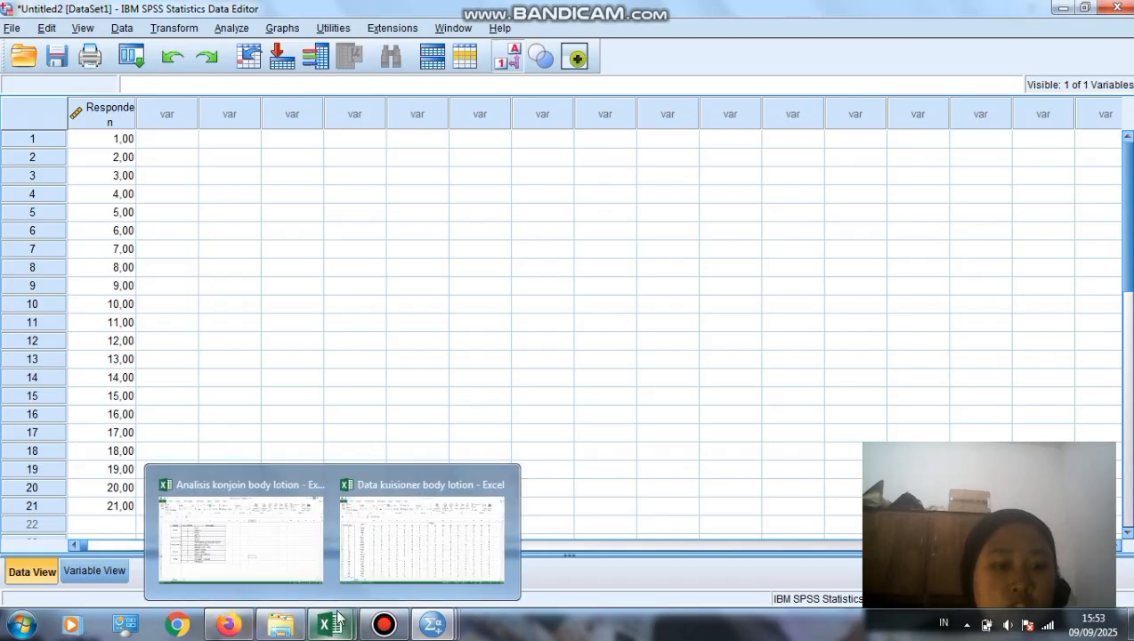
left_click(385, 543)
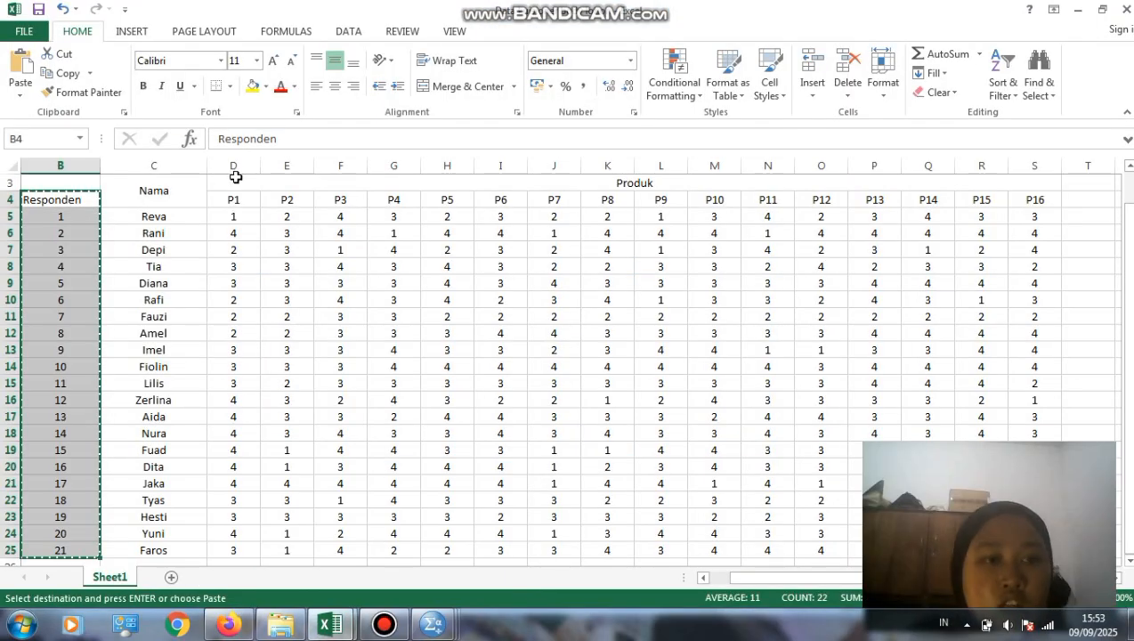
left_click_drag(233, 200, 1018, 545)
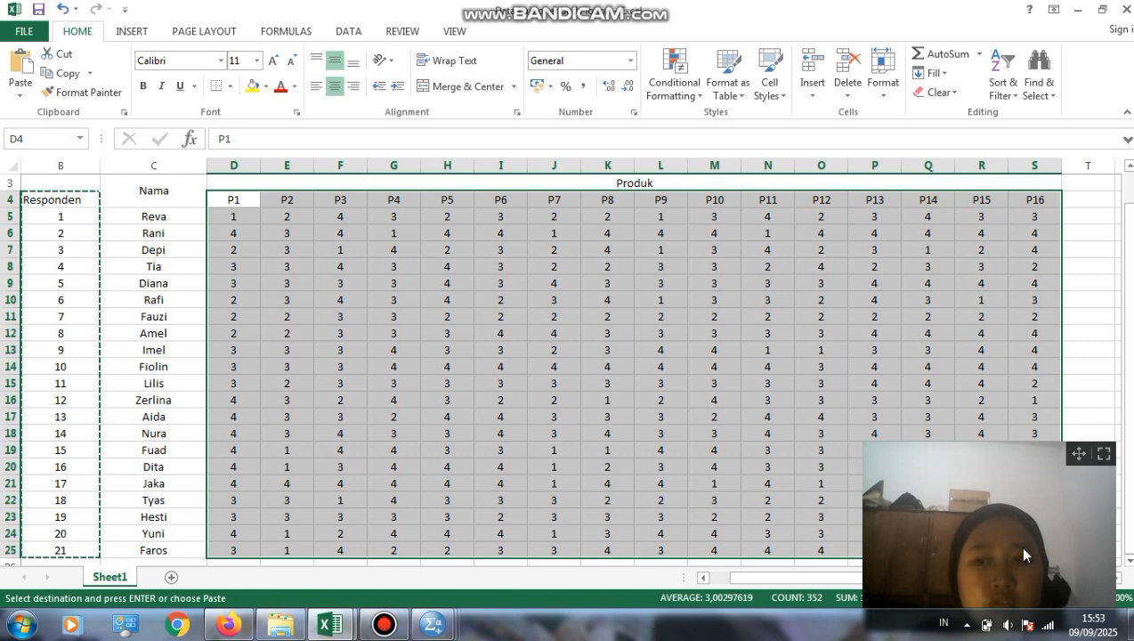
key("ctrl+c")
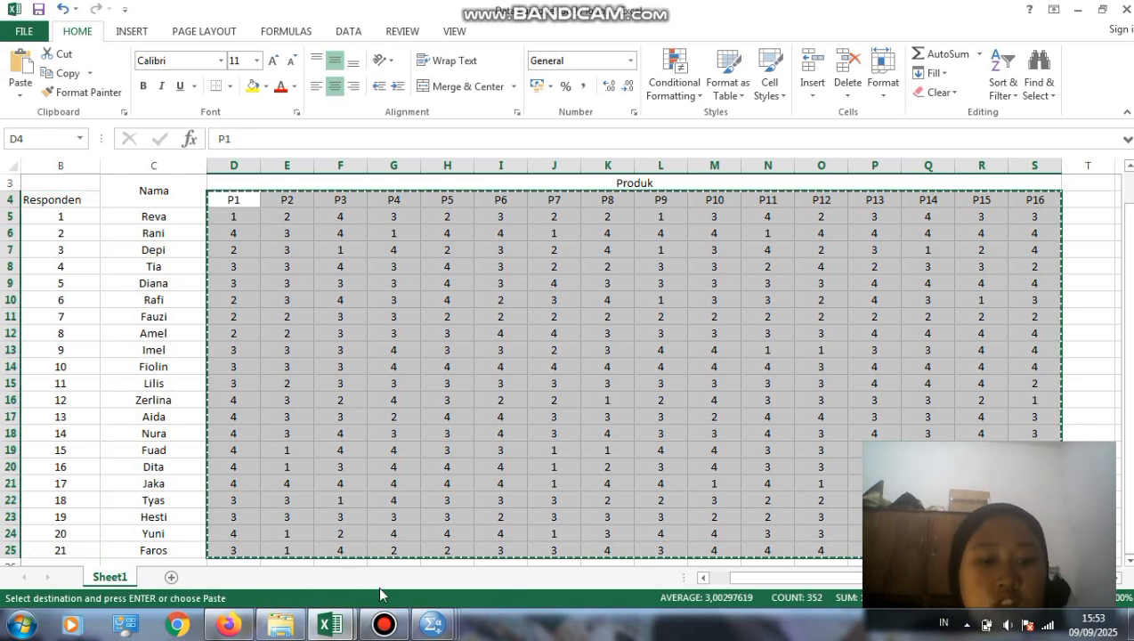
Step: Switch to the Untitled2 dataset in SPSS and paste the copied P1 to P16 ratings with variable names beside the Responden column
mouse_move(454, 624)
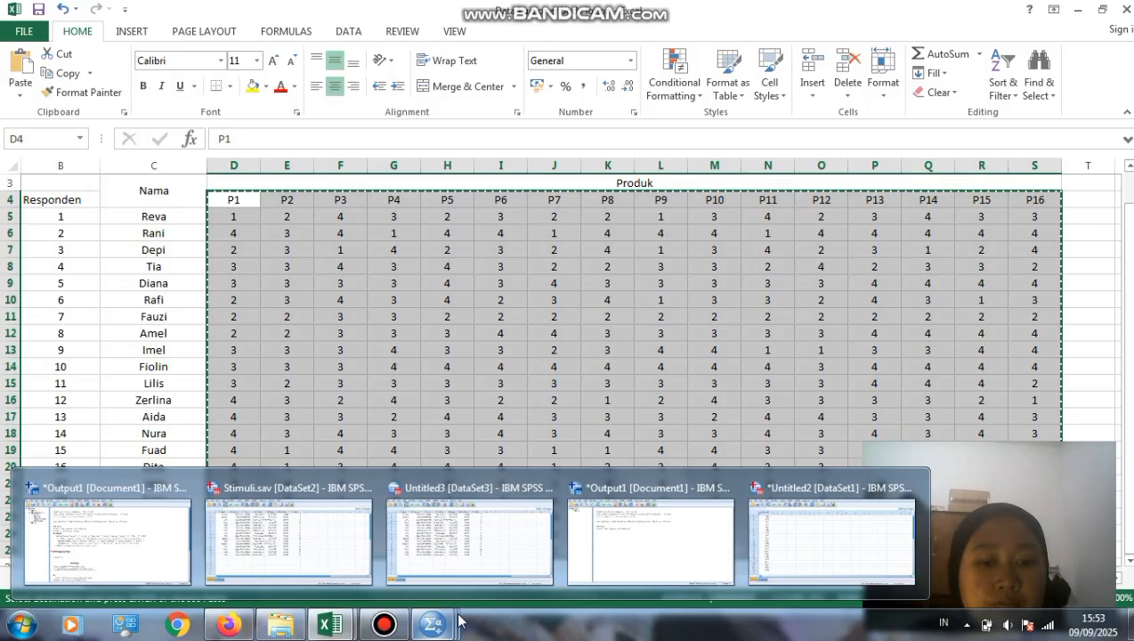
left_click(847, 535)
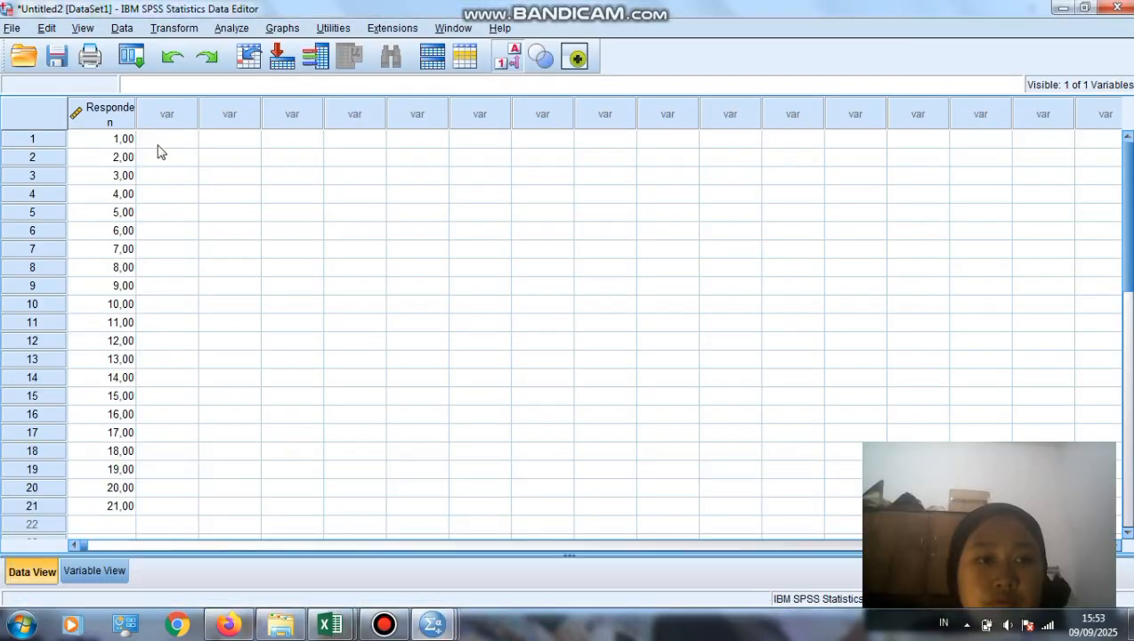
left_click(159, 142)
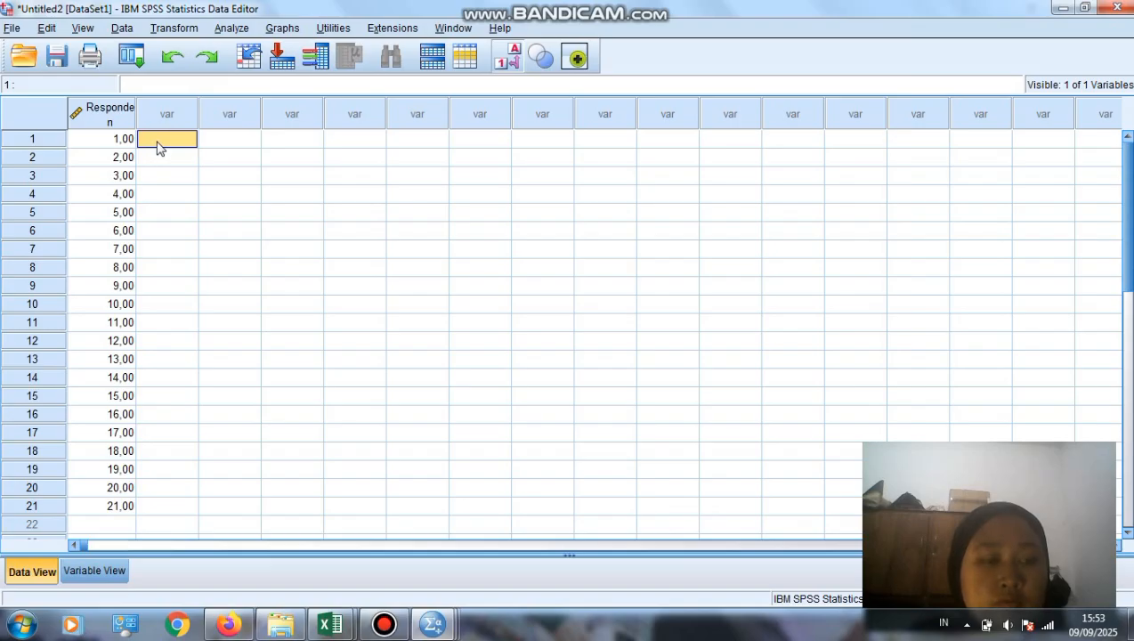
right_click(158, 147)
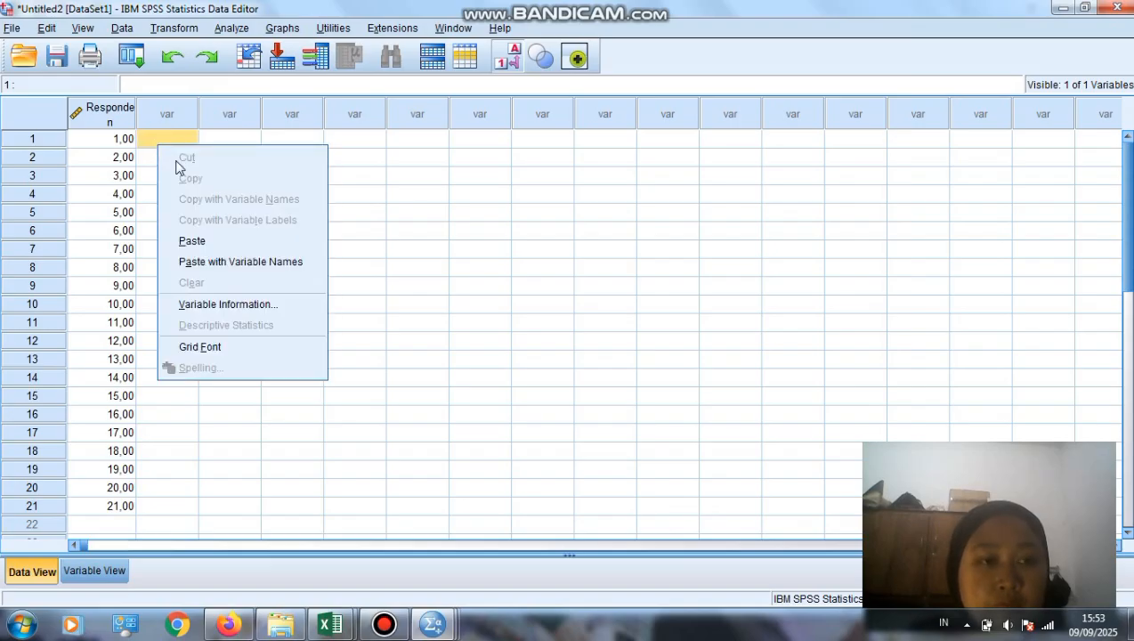
left_click(268, 262)
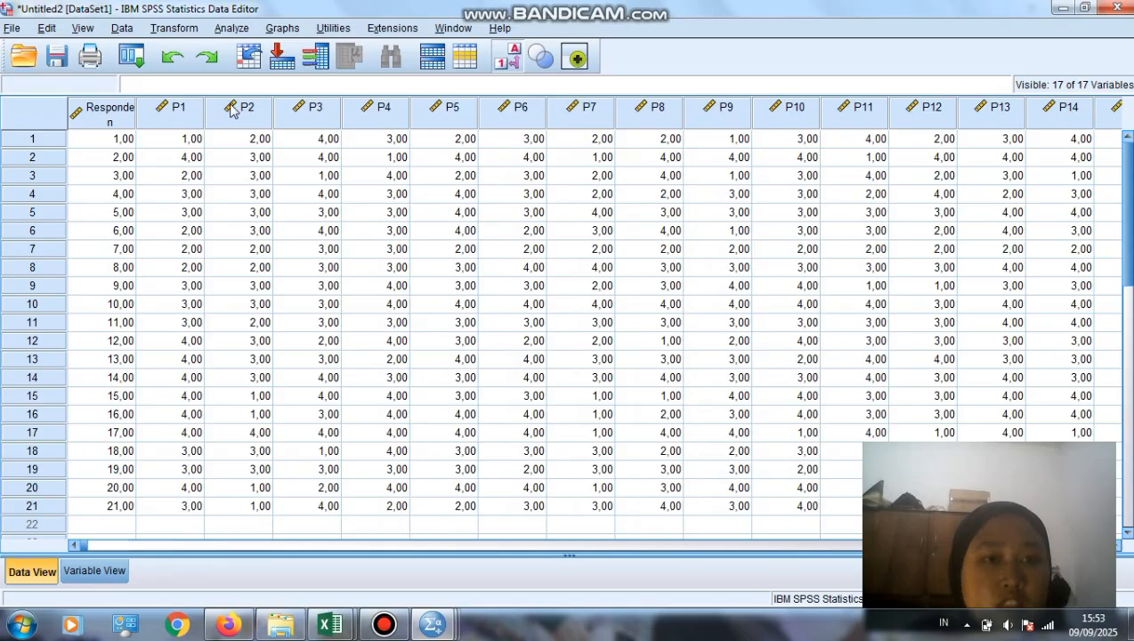
Step: Show the variable definitions of Untitled2 and set the measurement level of Responden to Nominal
left_click(95, 572)
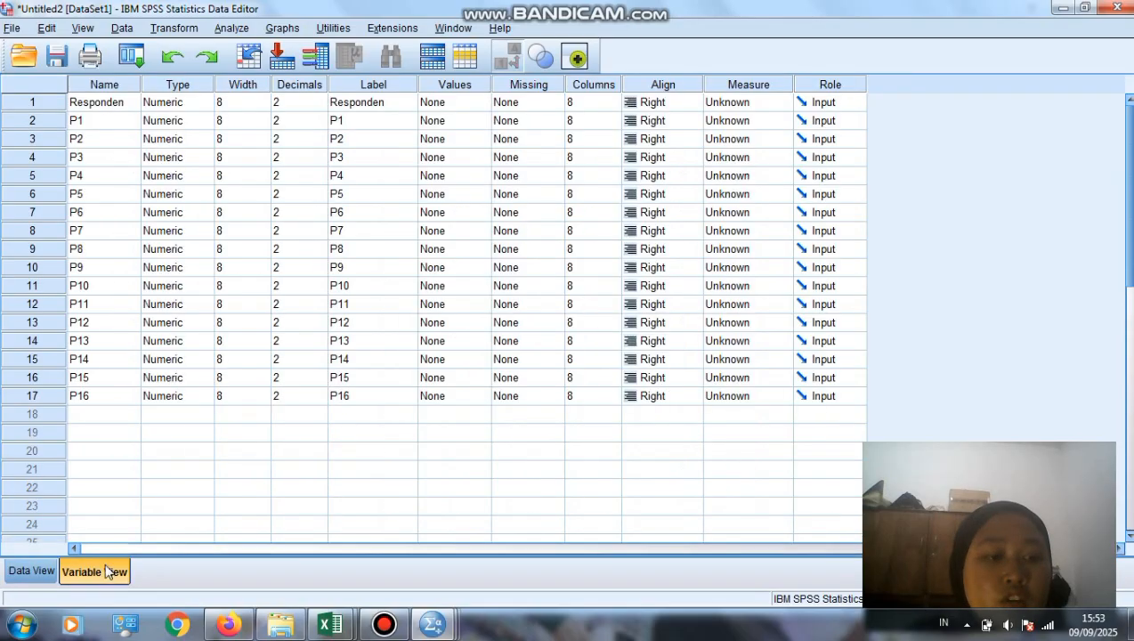
left_click(746, 104)
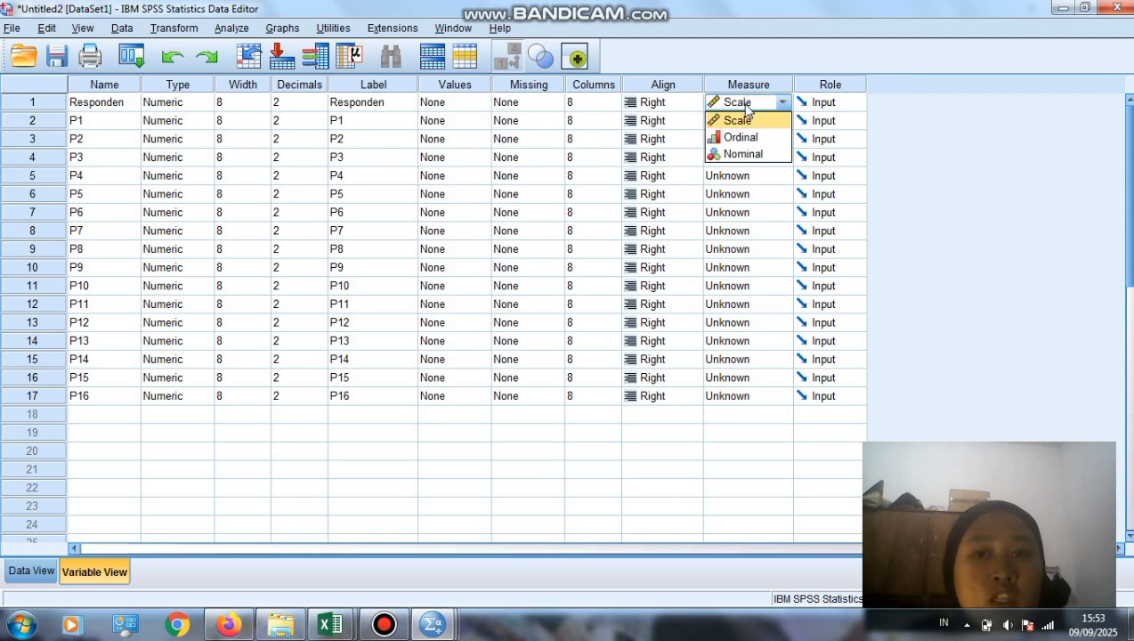
left_click(744, 154)
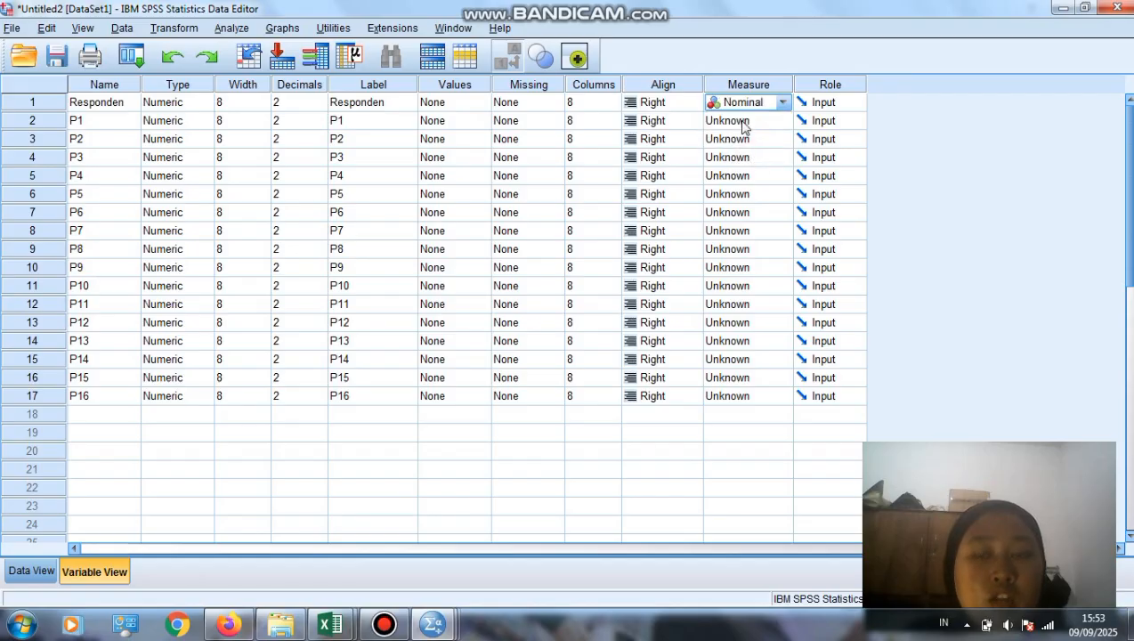
Step: Set the measurement level of each rating variable from P1 through P16 to Scale
left_click(744, 123)
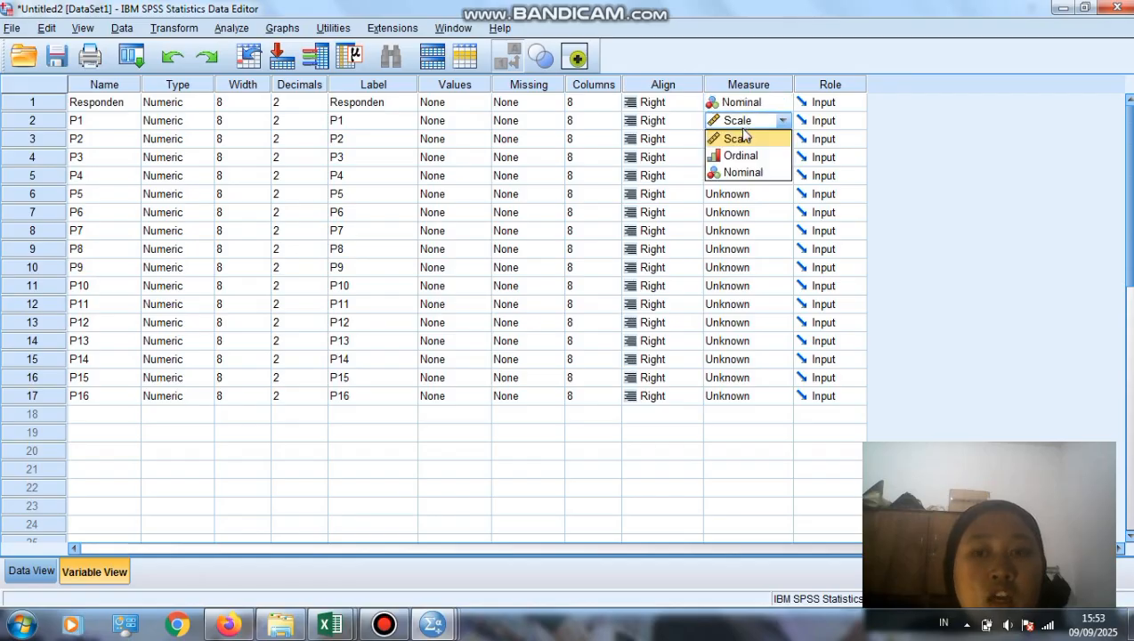
left_click(745, 140)
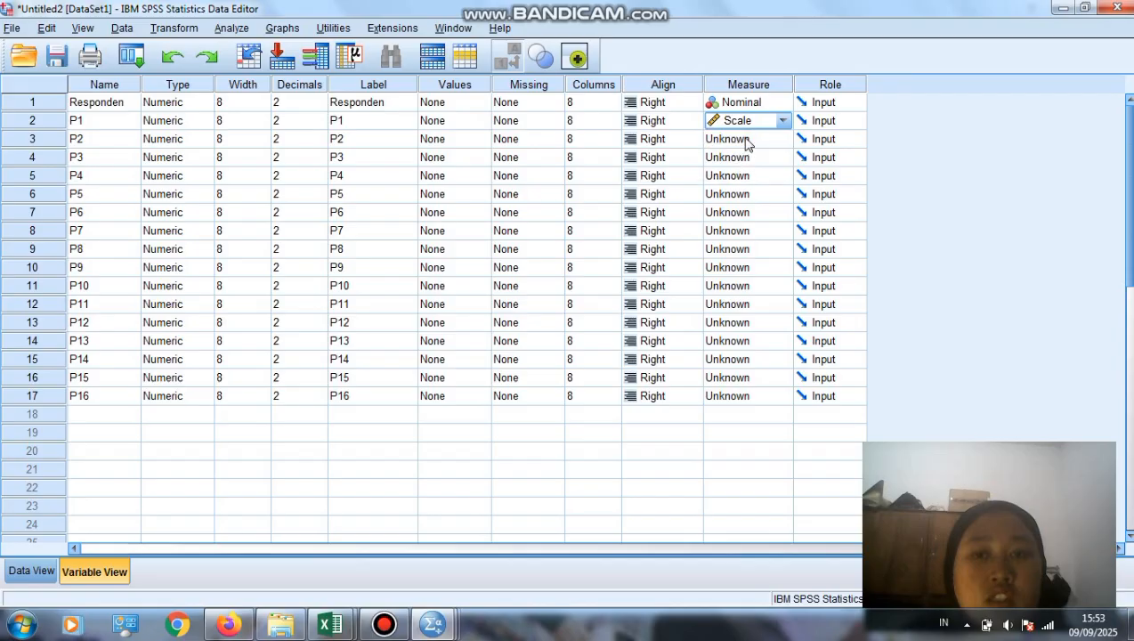
left_click(746, 139)
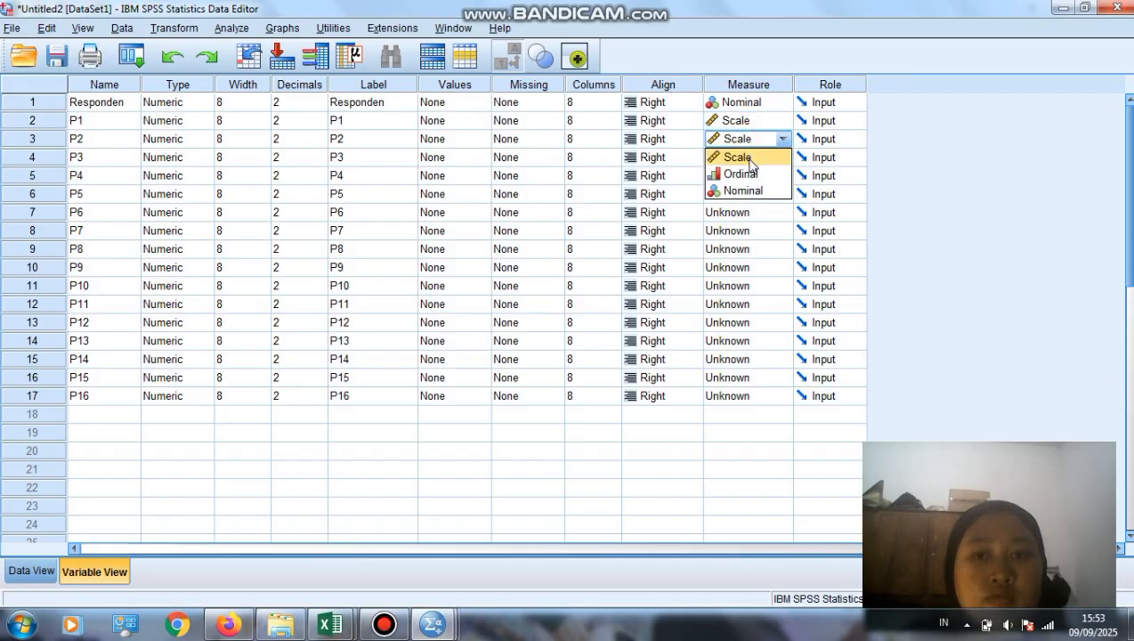
left_click(738, 157)
left_click(749, 161)
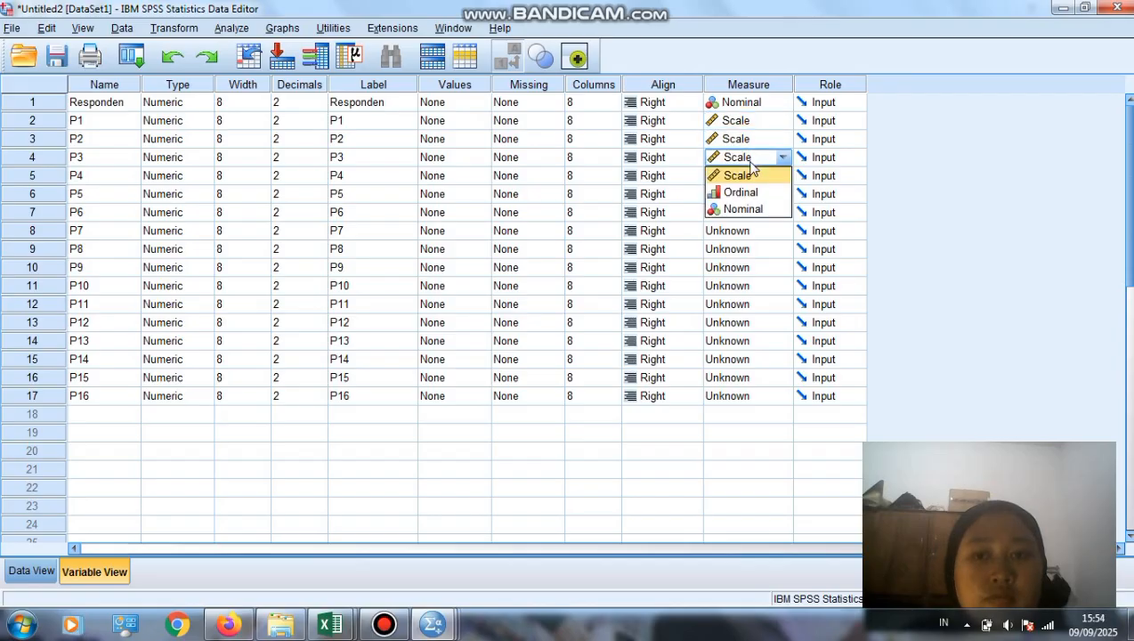
left_click(750, 181)
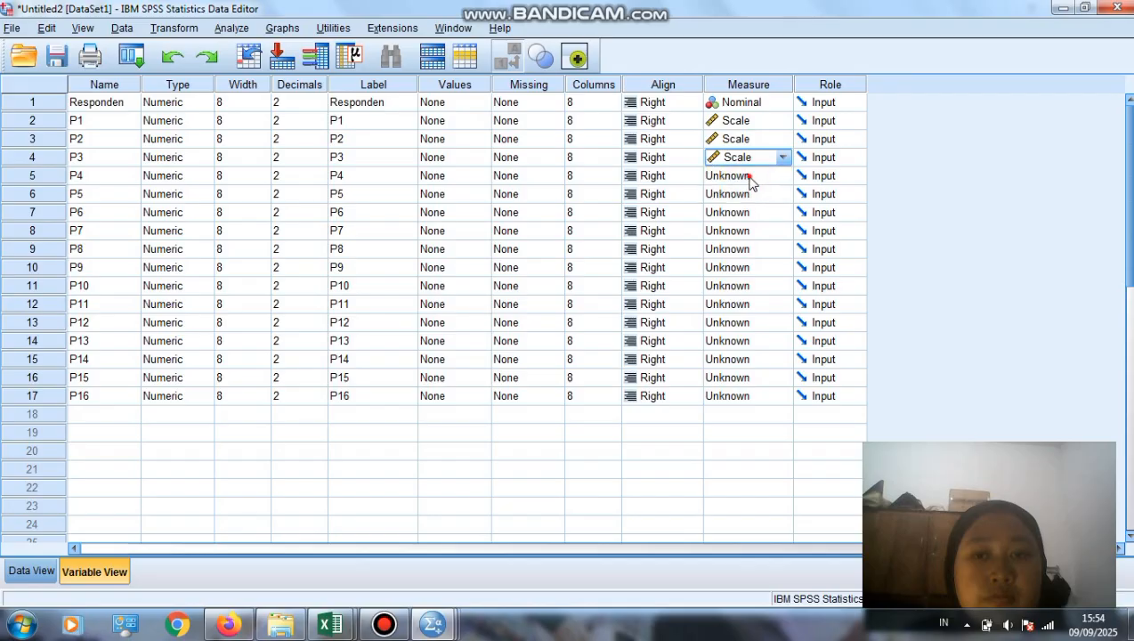
left_click(753, 182)
left_click(746, 195)
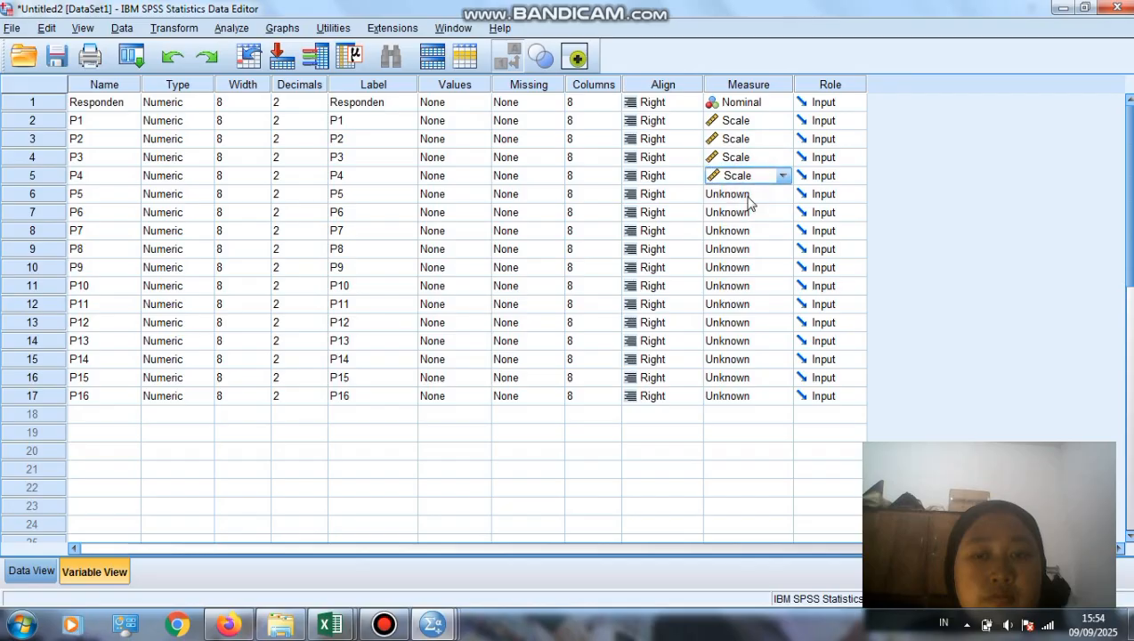
left_click(754, 201)
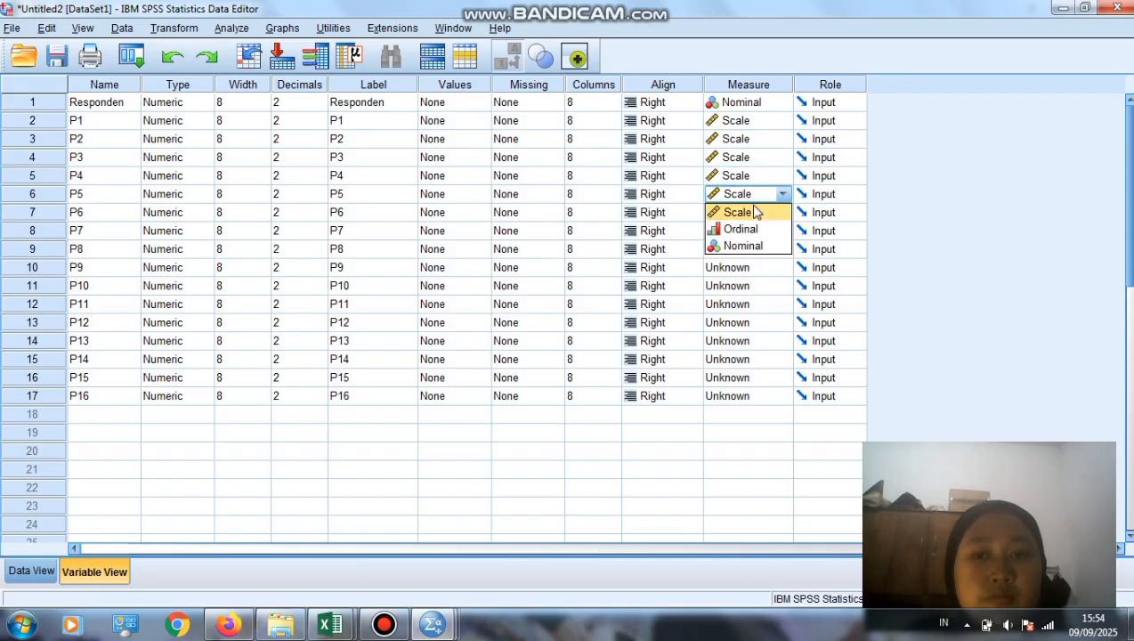
left_click(753, 214)
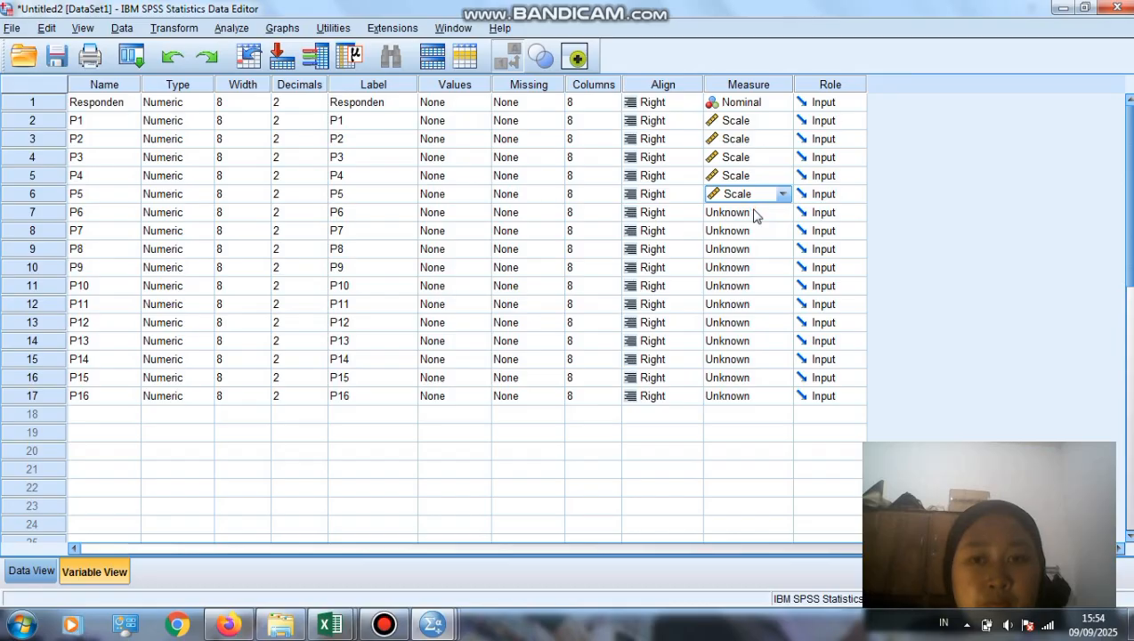
left_click(755, 217)
left_click(757, 231)
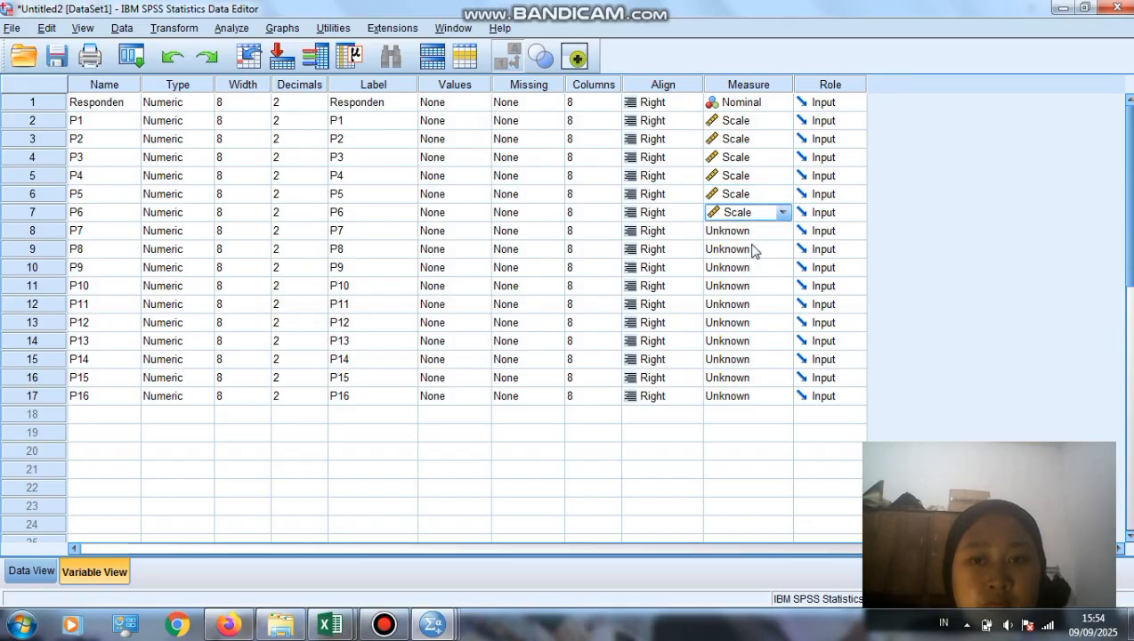
left_click(753, 237)
left_click(752, 249)
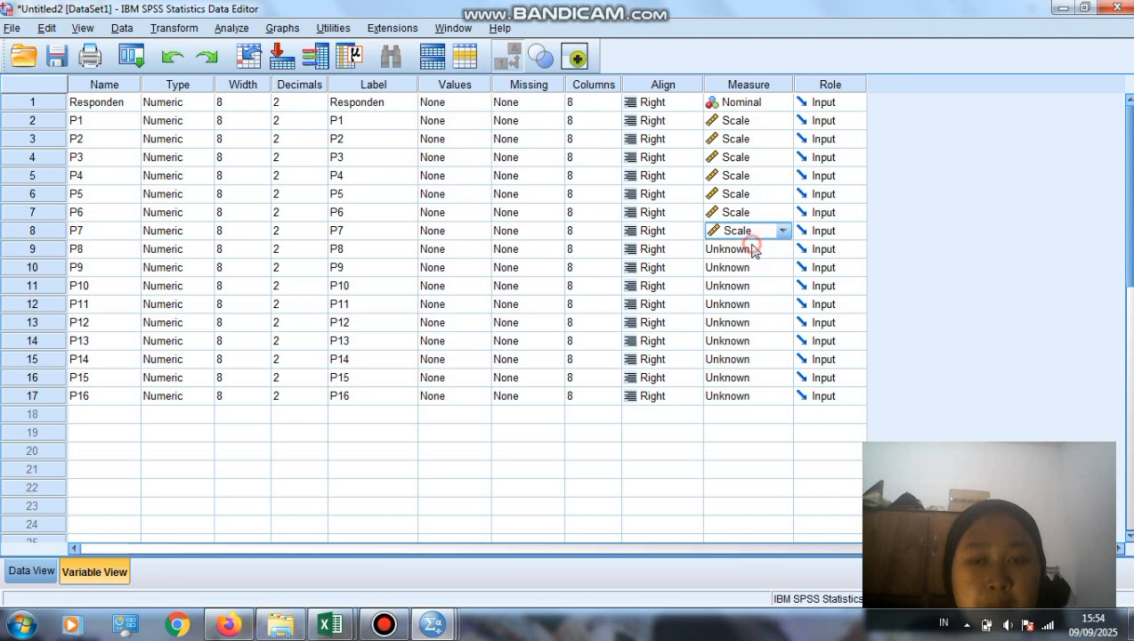
left_click(753, 248)
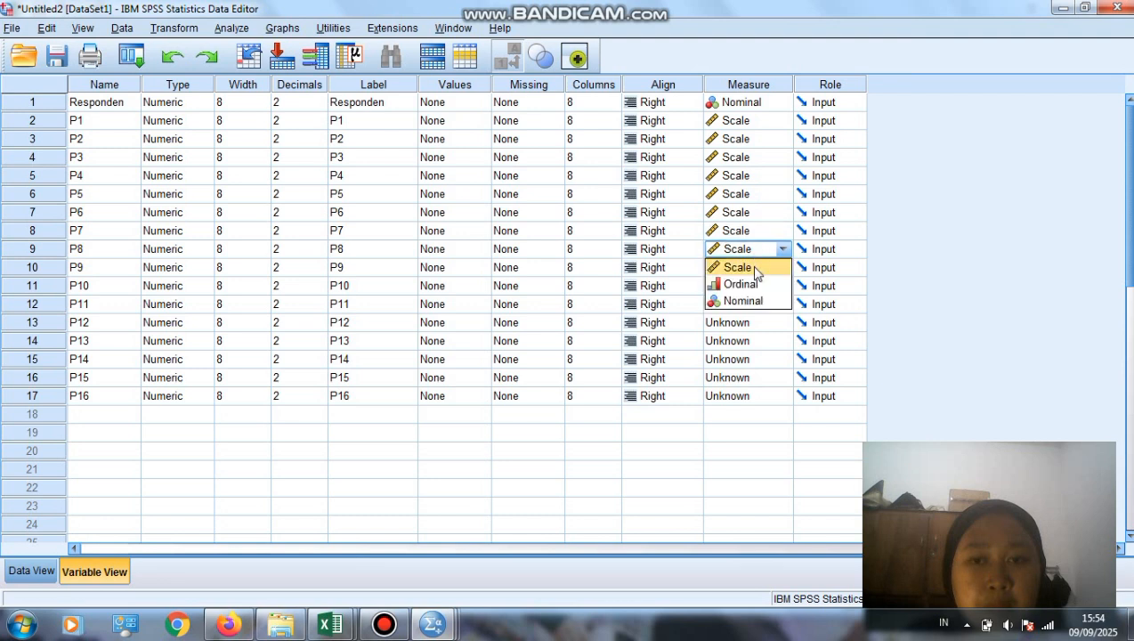
left_click(755, 270)
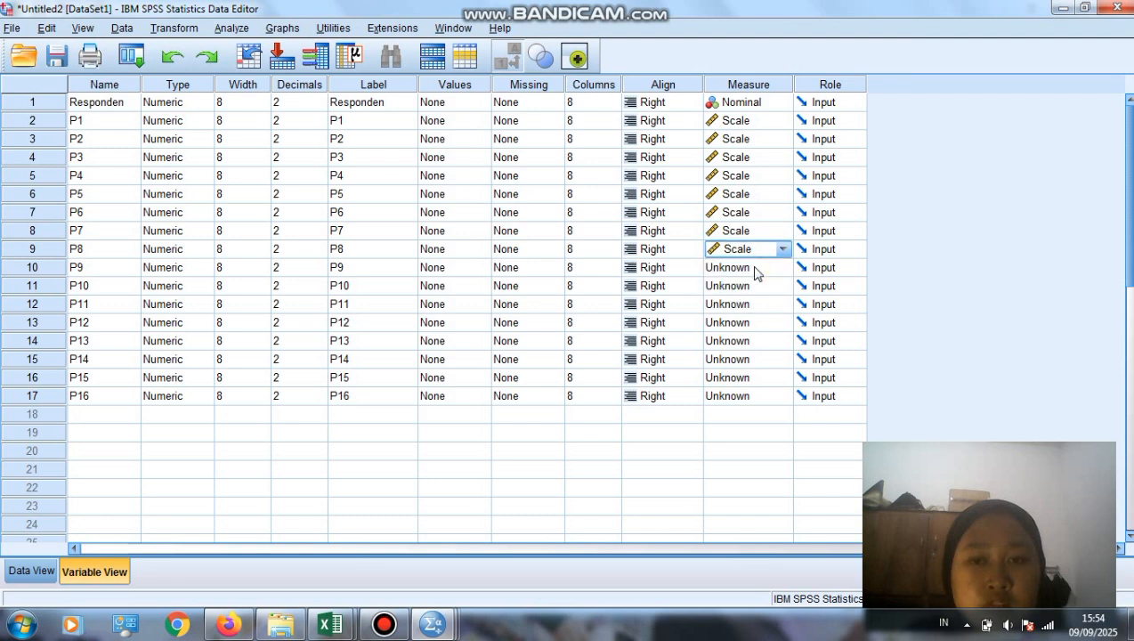
left_click(754, 267)
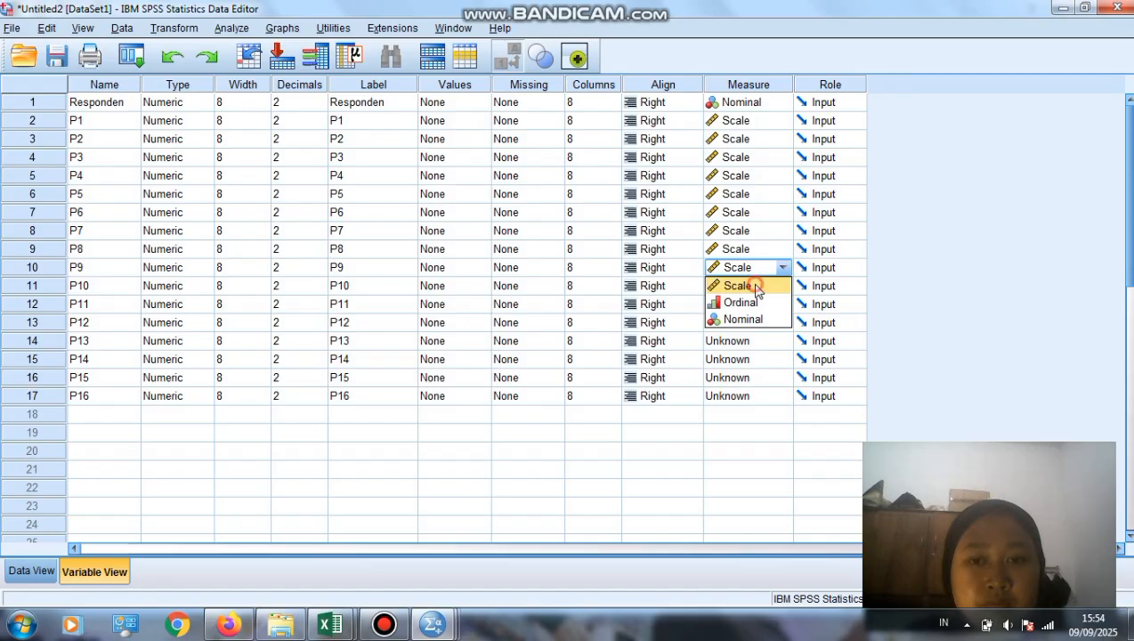
left_click(755, 286)
left_click(757, 288)
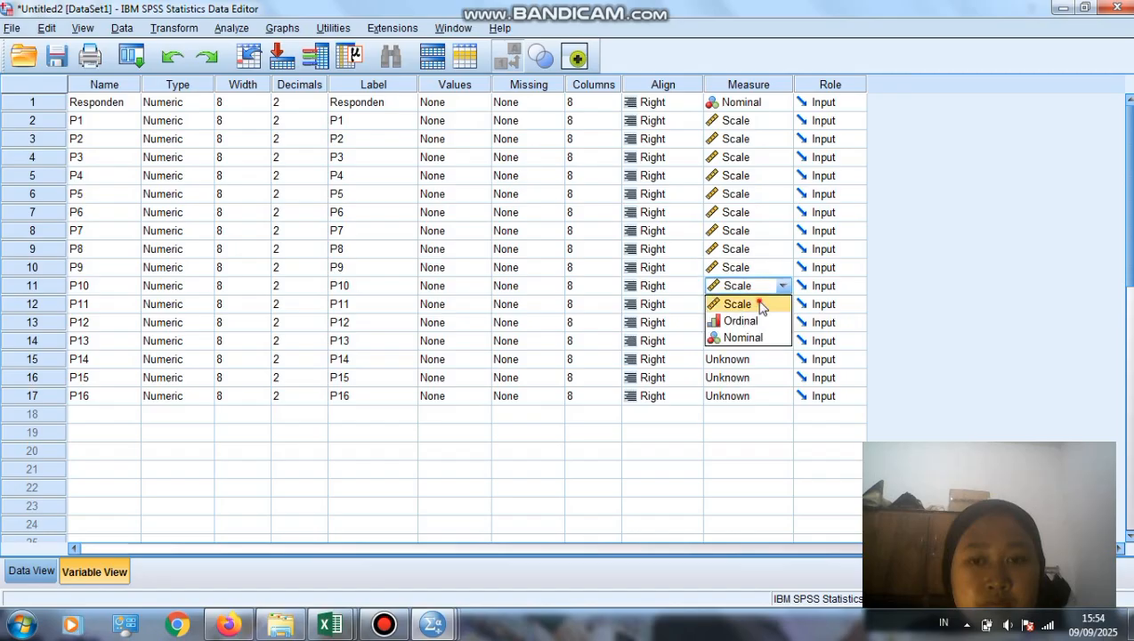
left_click(758, 305)
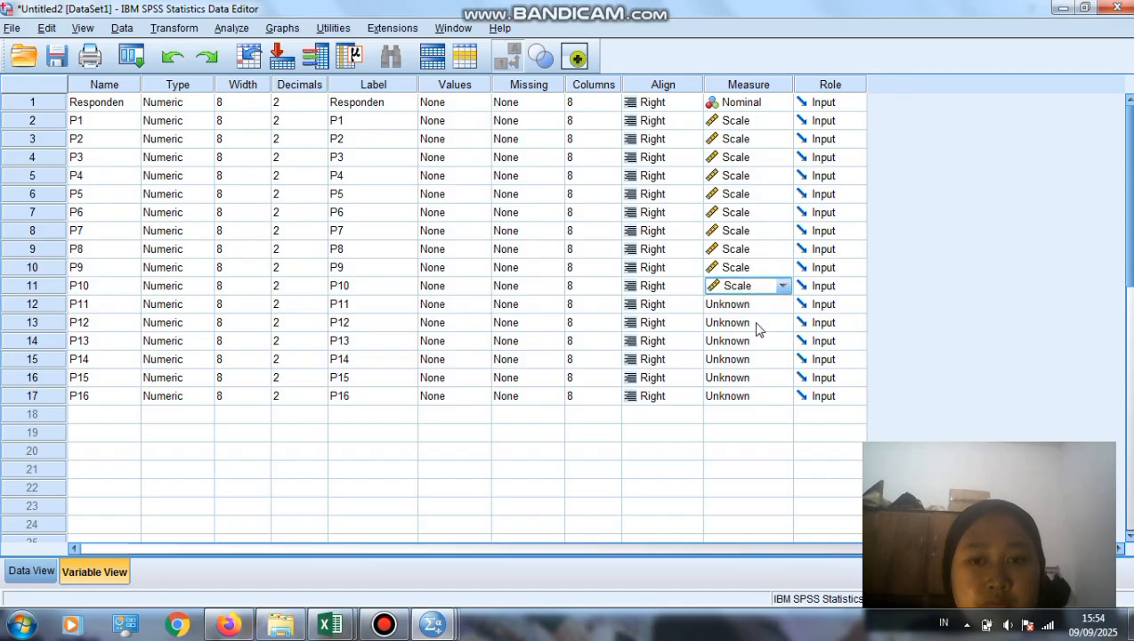
left_click(756, 307)
left_click(756, 323)
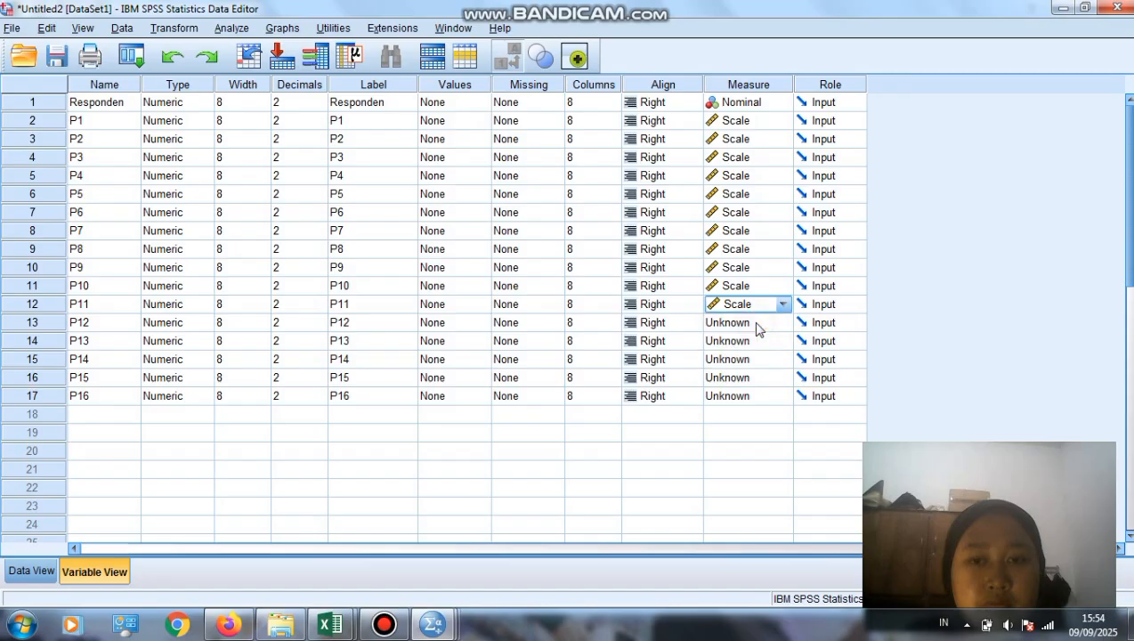
left_click(757, 326)
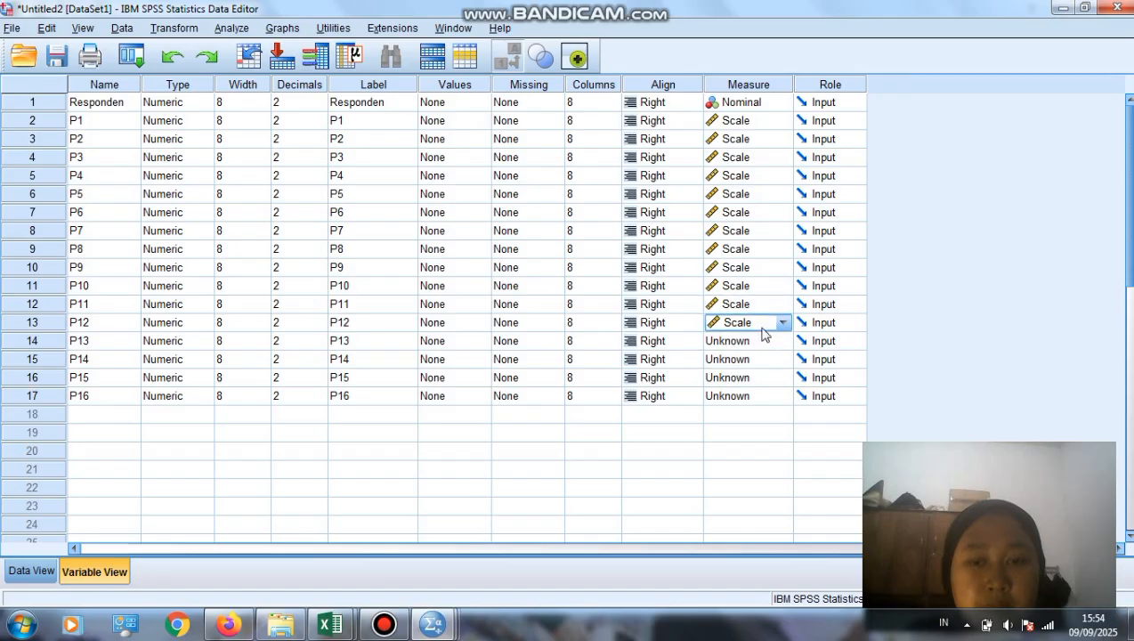
left_click(761, 347)
left_click(760, 356)
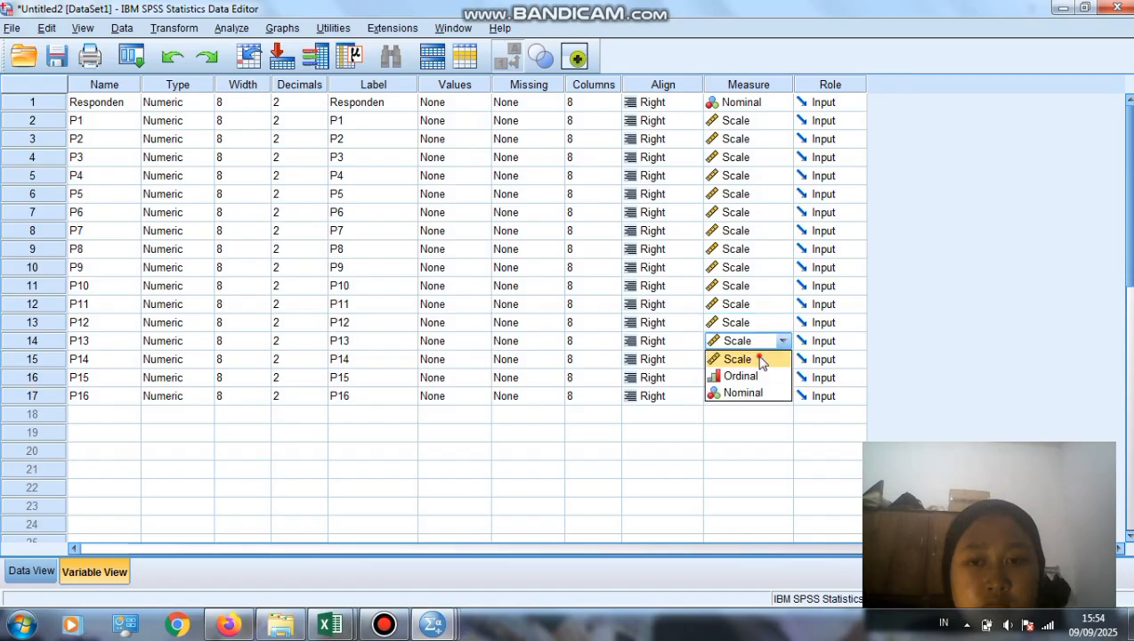
left_click(761, 360)
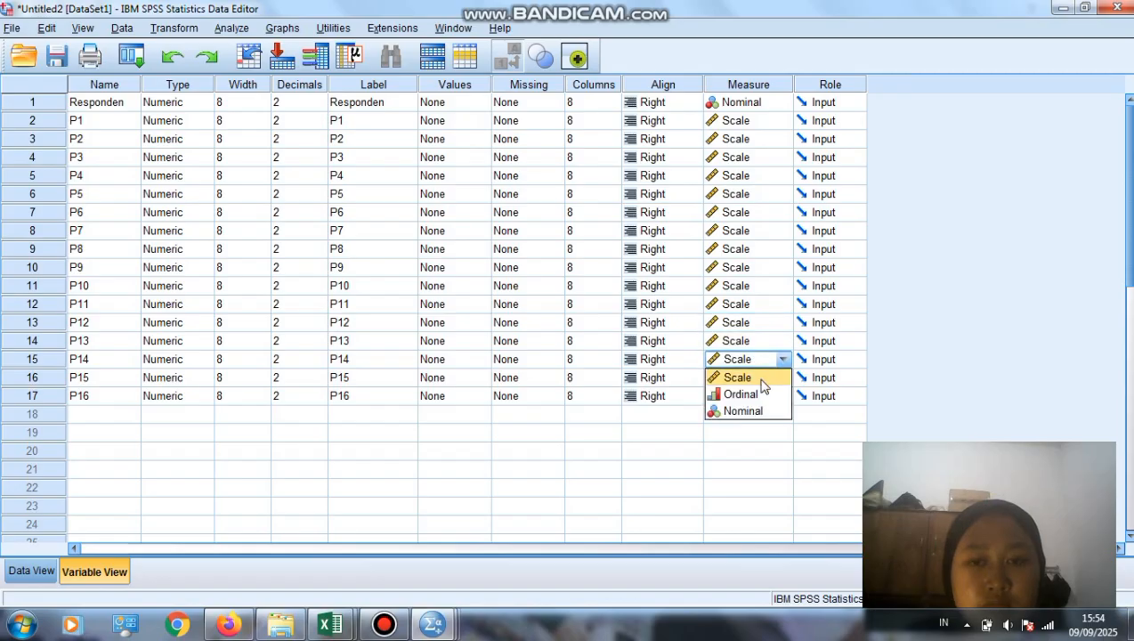
left_click(761, 378)
left_click(761, 381)
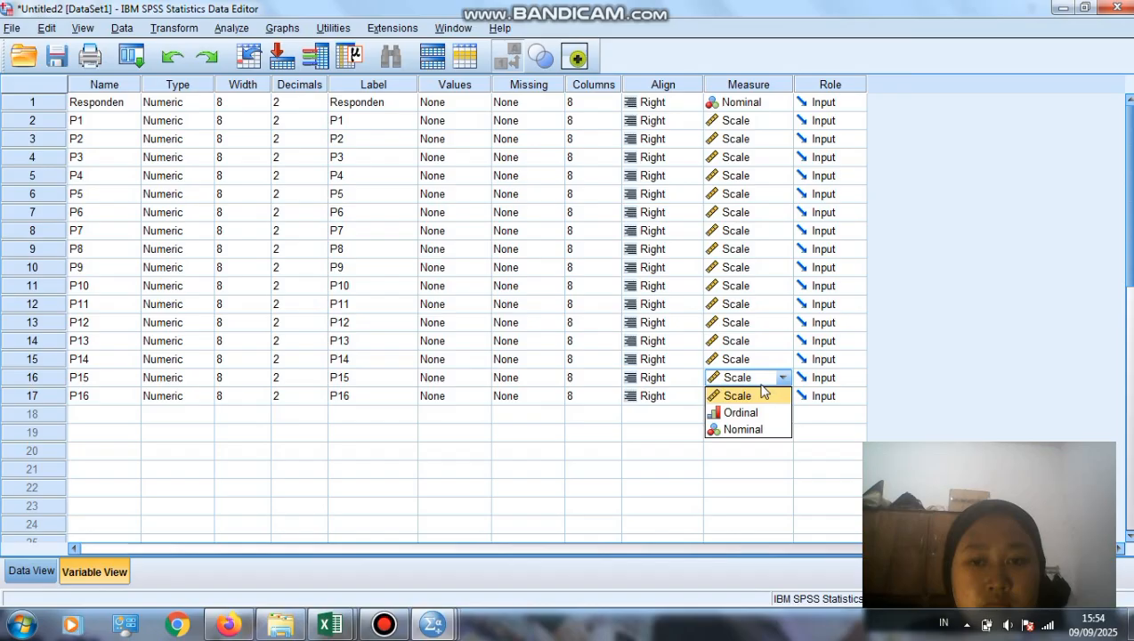
left_click(762, 397)
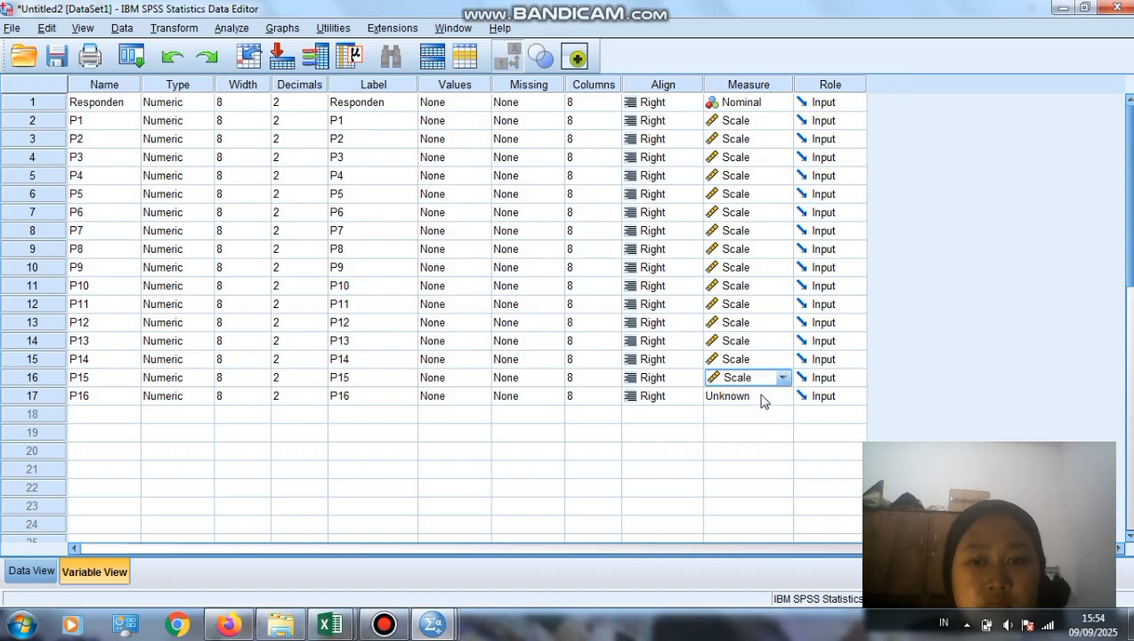
left_click(761, 397)
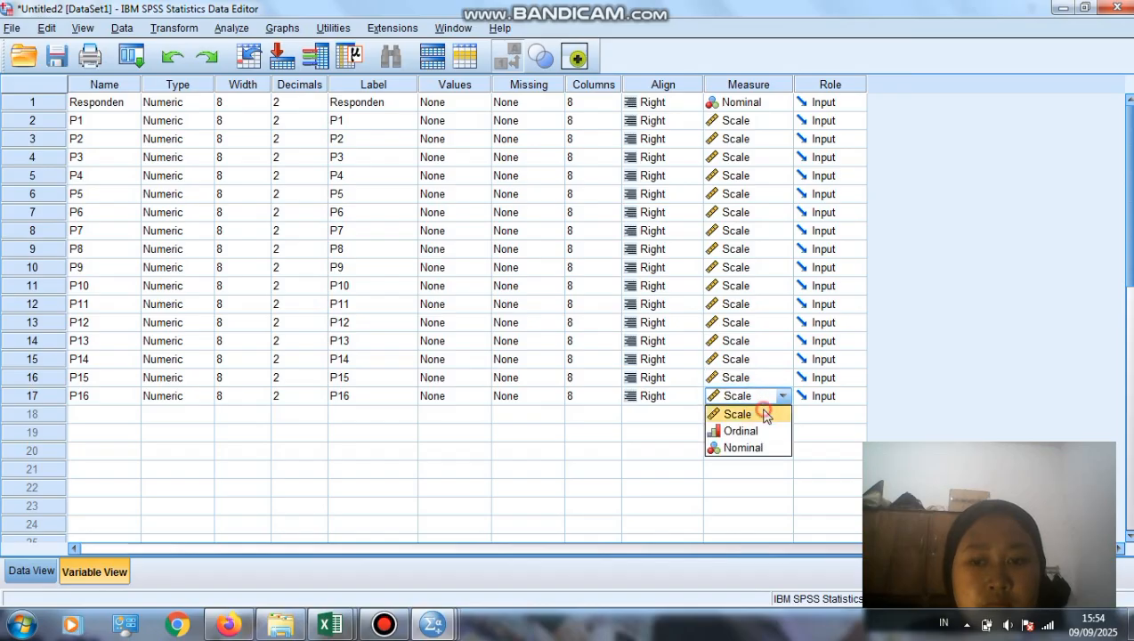
left_click(765, 415)
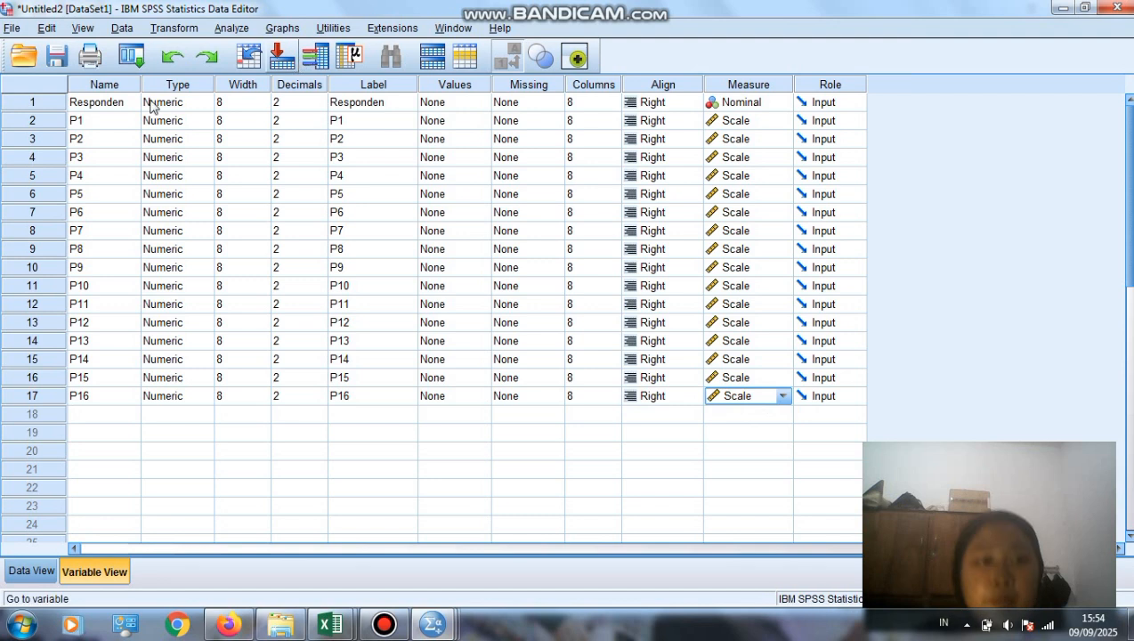
Step: Return to the data values and save the ratings dataset as Data_Penelitian_Konjoin in the Analisis Konjoin folder
left_click(35, 573)
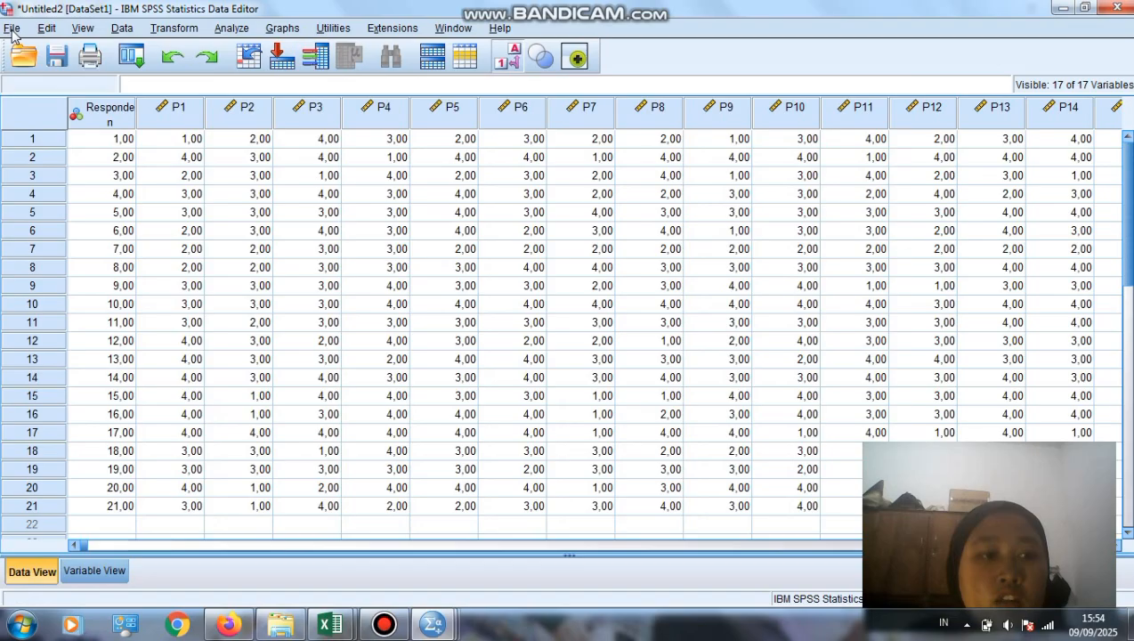
left_click(12, 30)
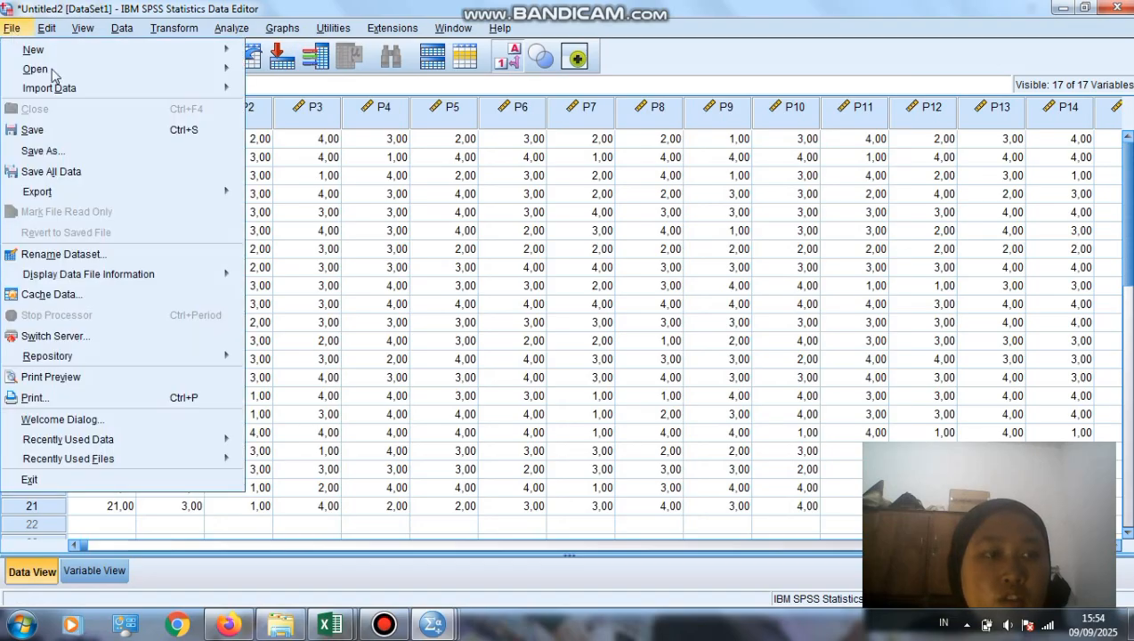
left_click(15, 30)
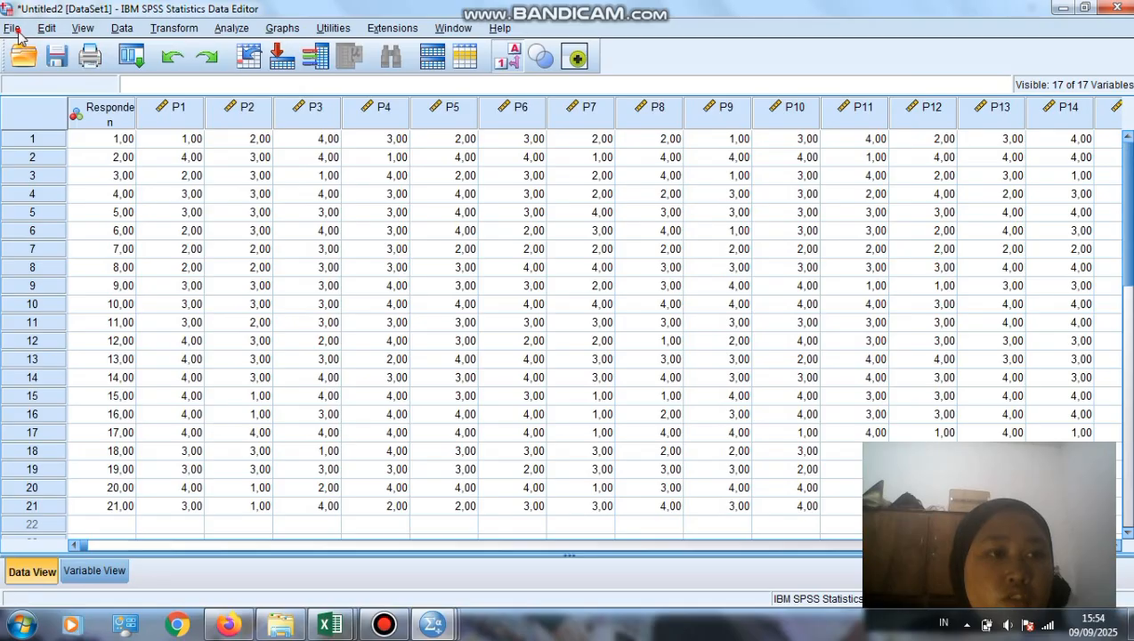
left_click(12, 30)
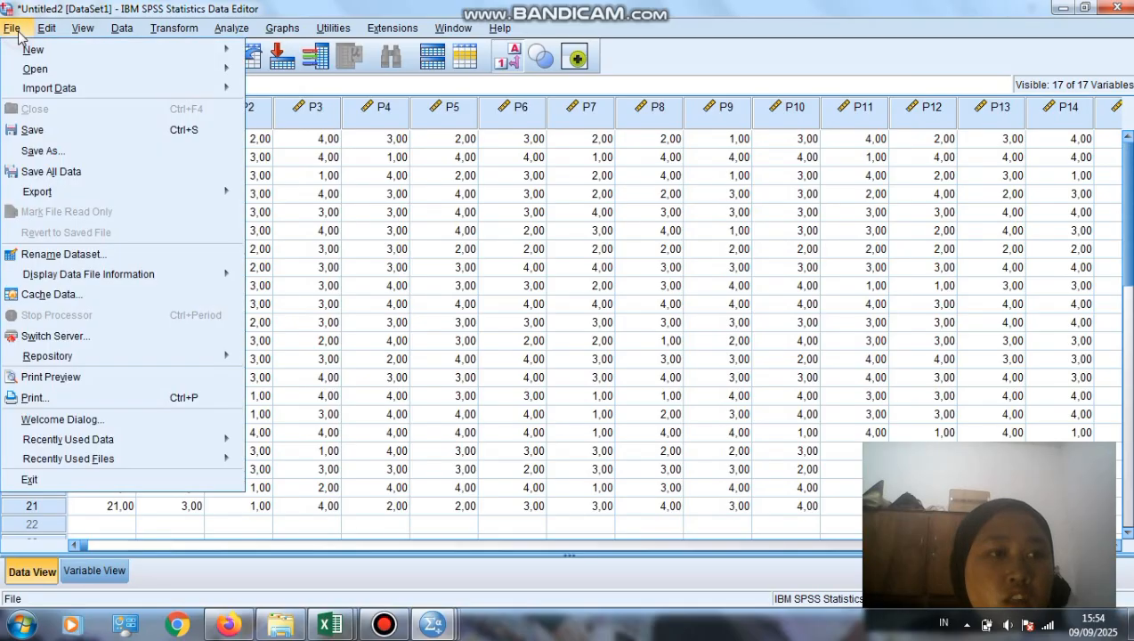
left_click(34, 130)
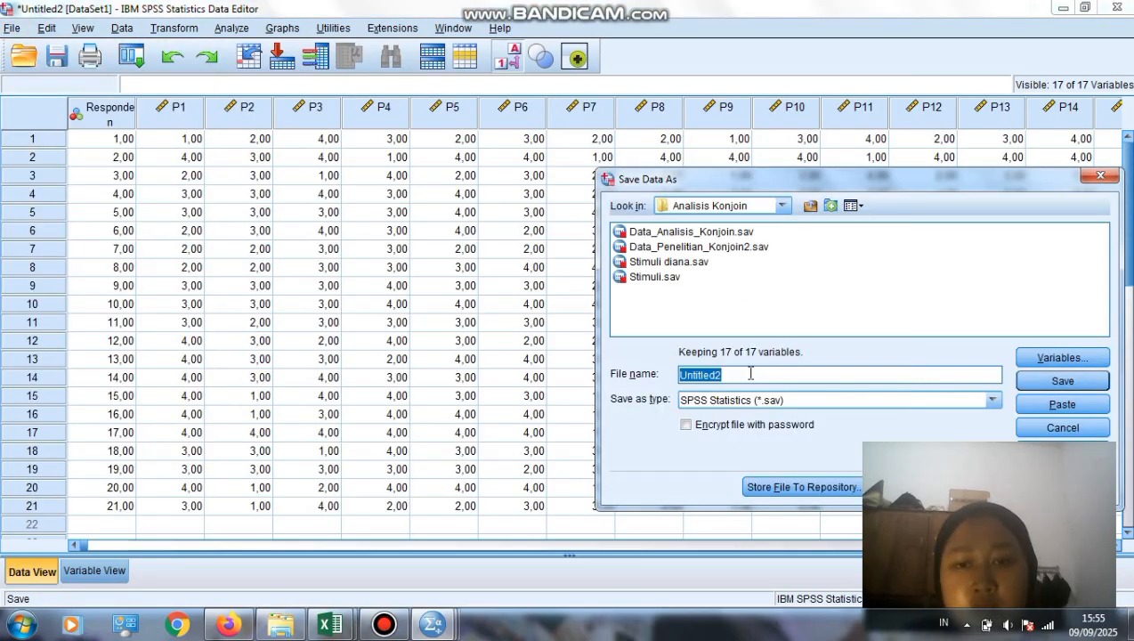
key("BackSpace")
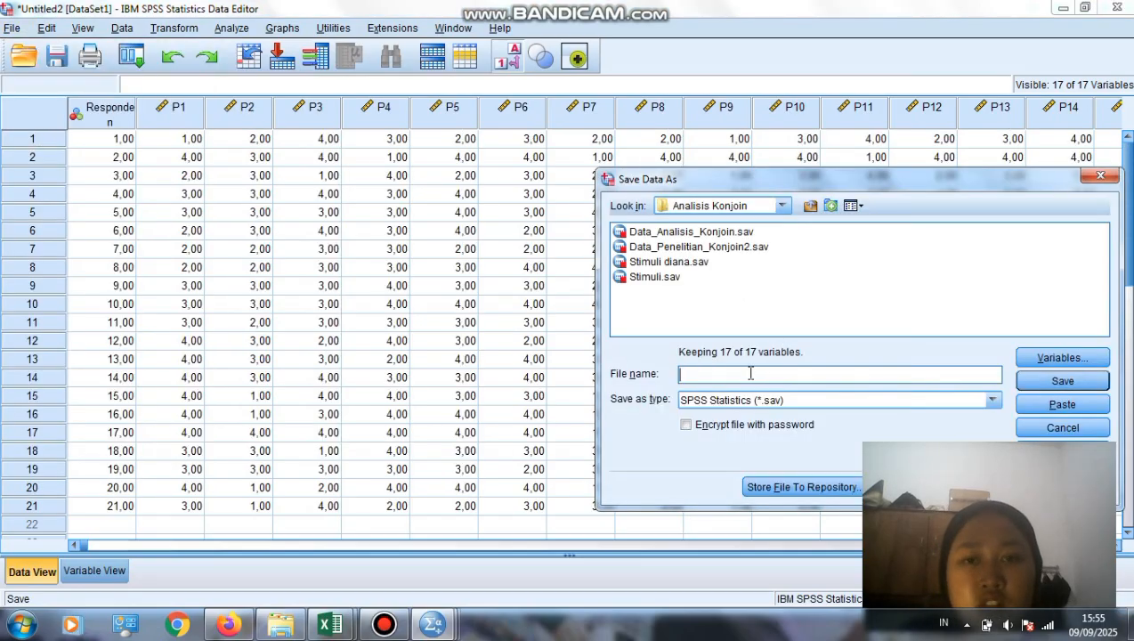
type("D")
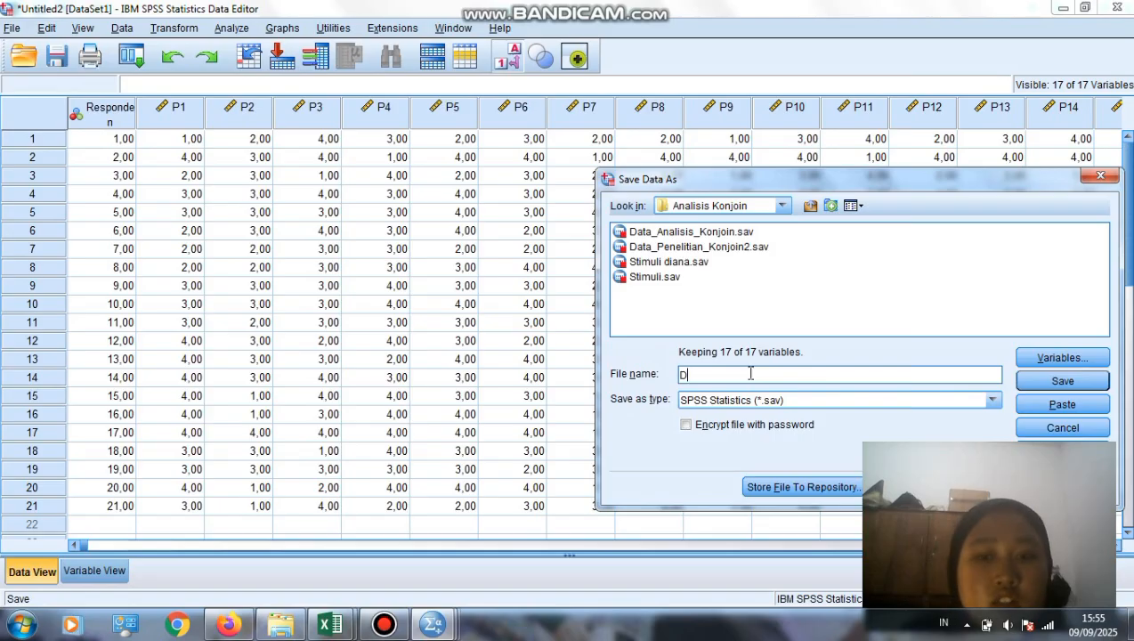
type("ata_Pe")
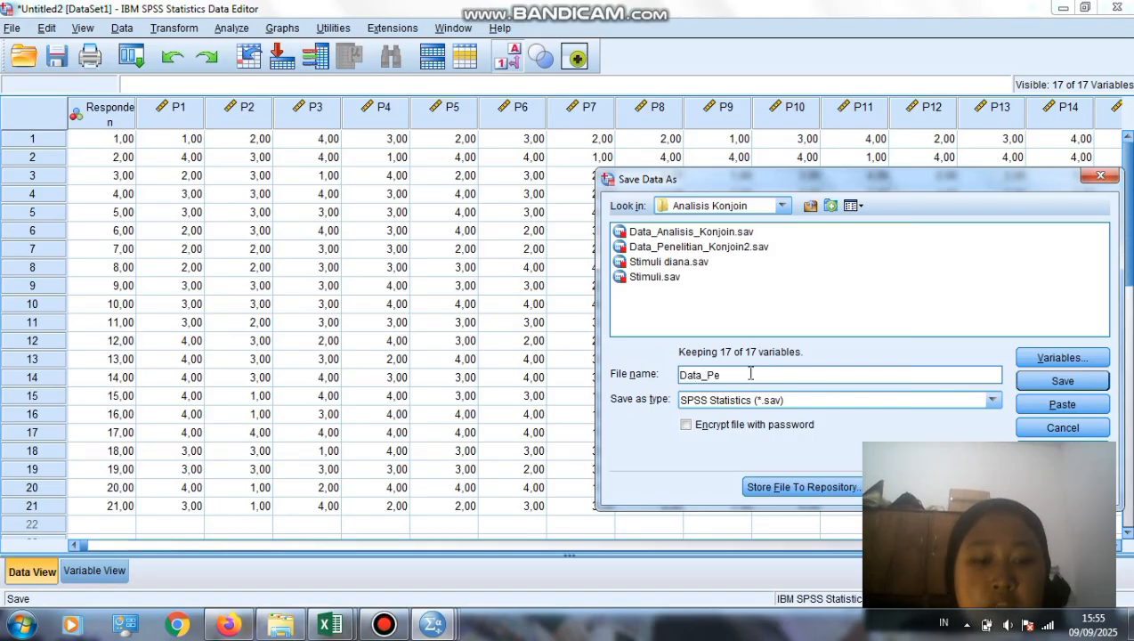
type("nelitian_")
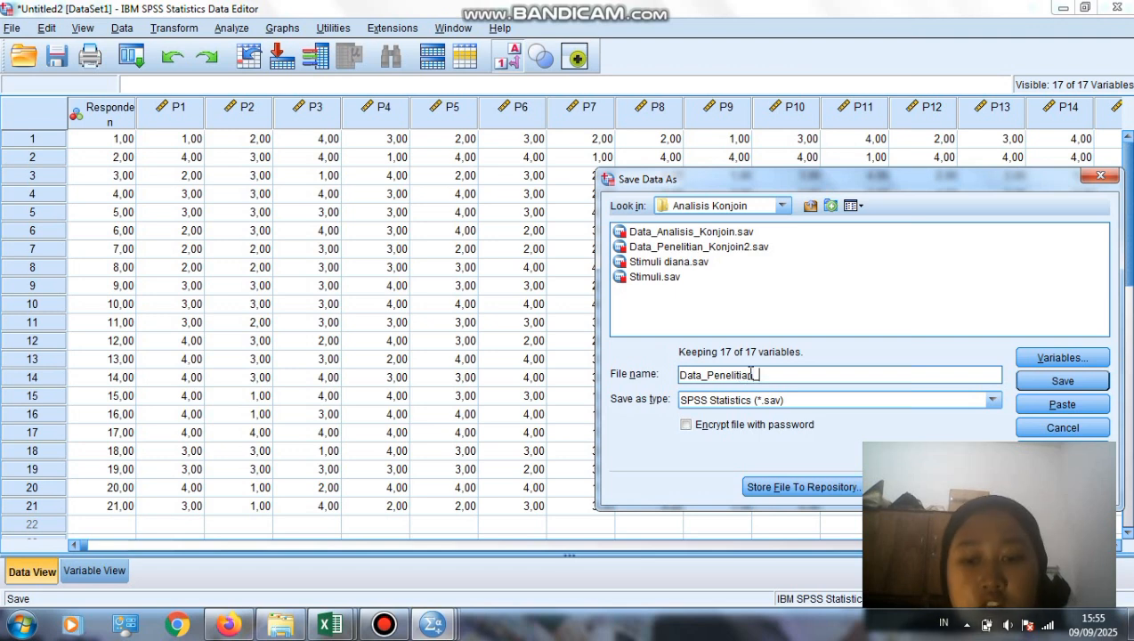
type("Konjoin")
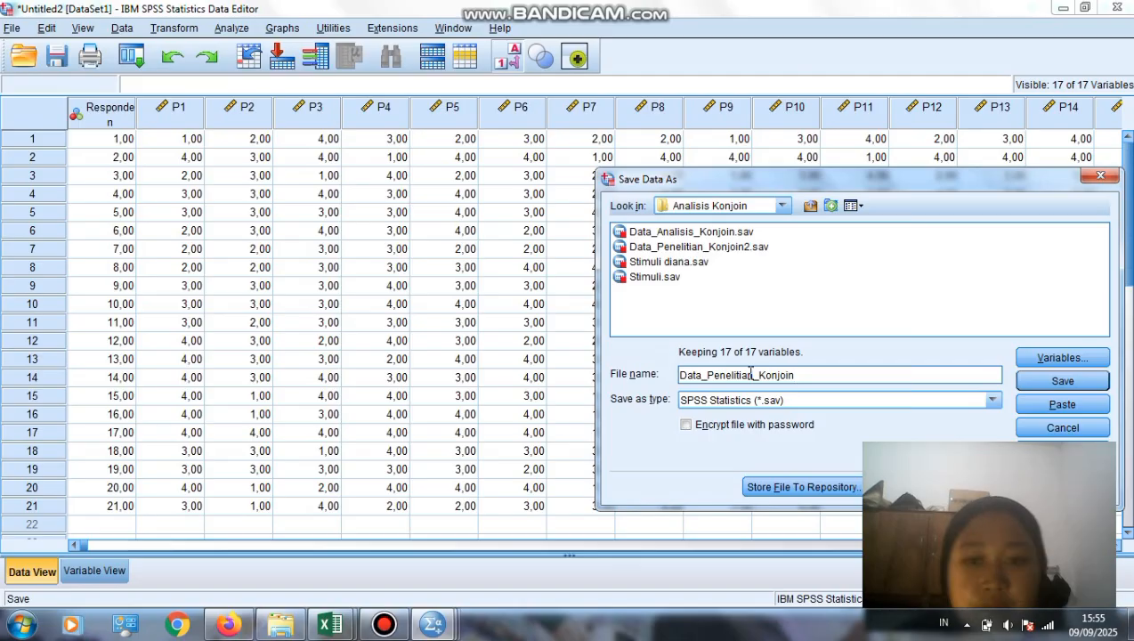
left_click(1059, 383)
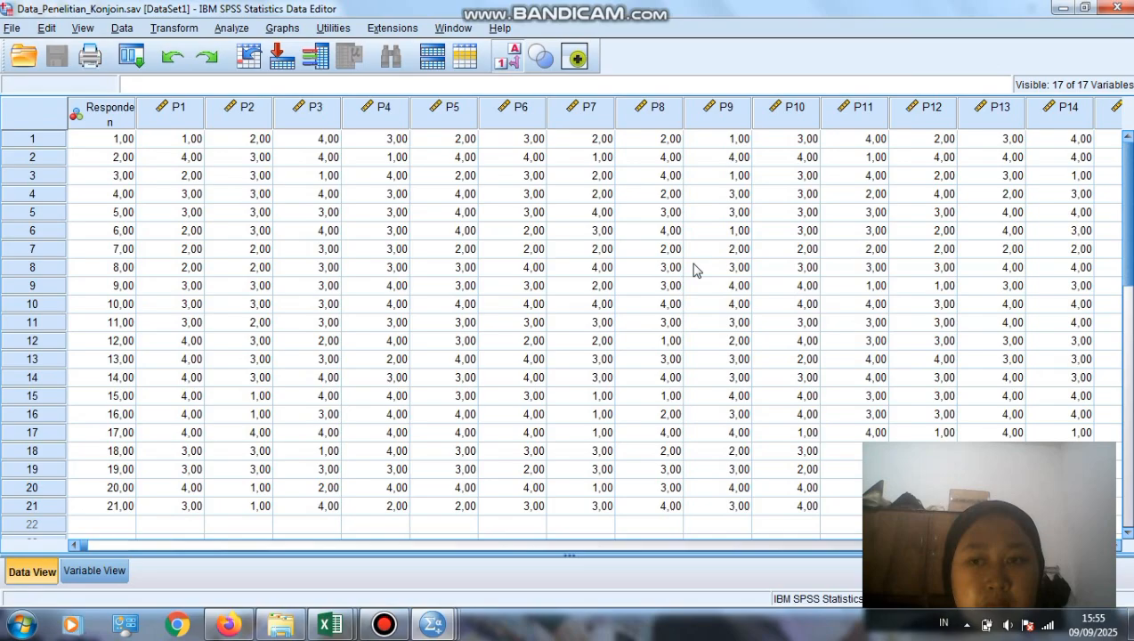
Step: Switch to the file explorer, search the Downloads folder for synt and open the Syntax text file in Notepad
mouse_move(435, 630)
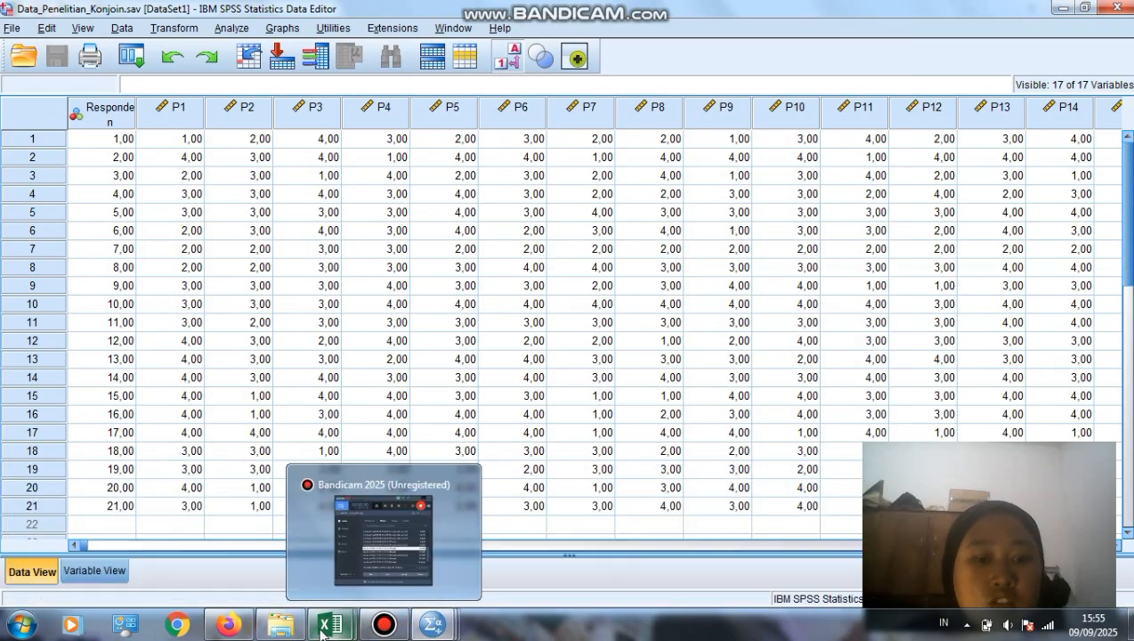
mouse_move(281, 626)
left_click(289, 548)
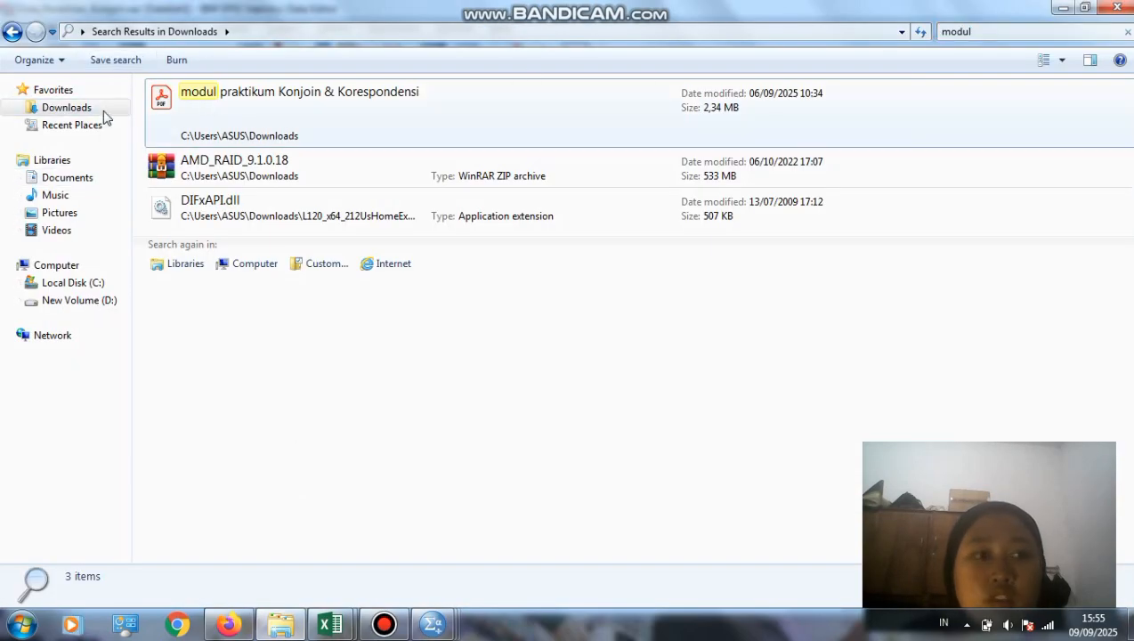
left_click(76, 109)
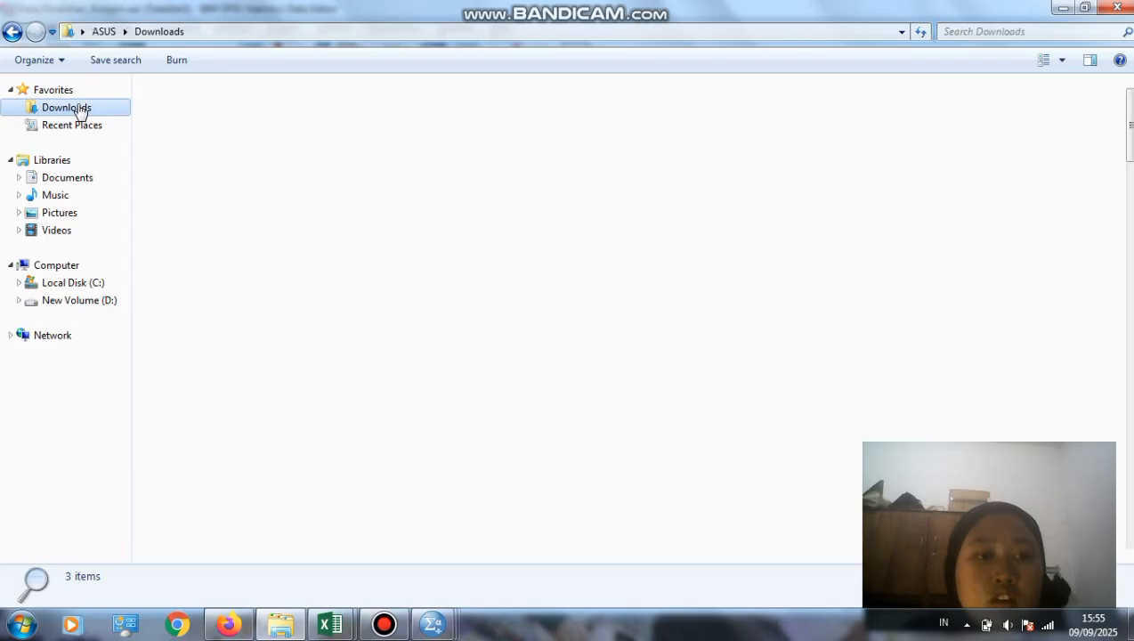
left_click(988, 30)
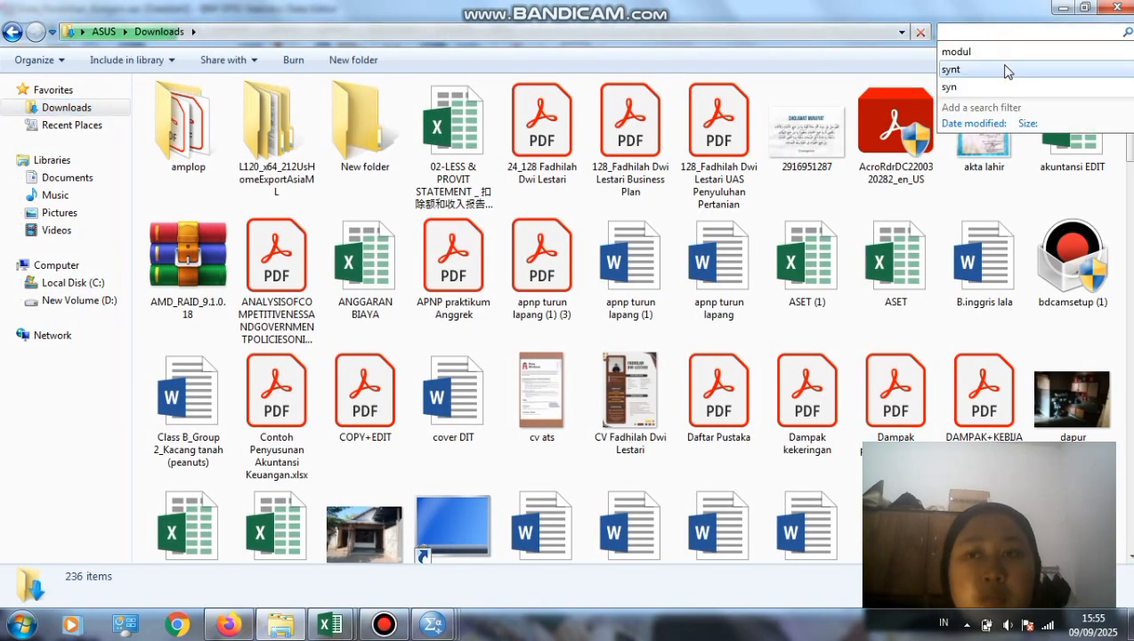
left_click(1006, 69)
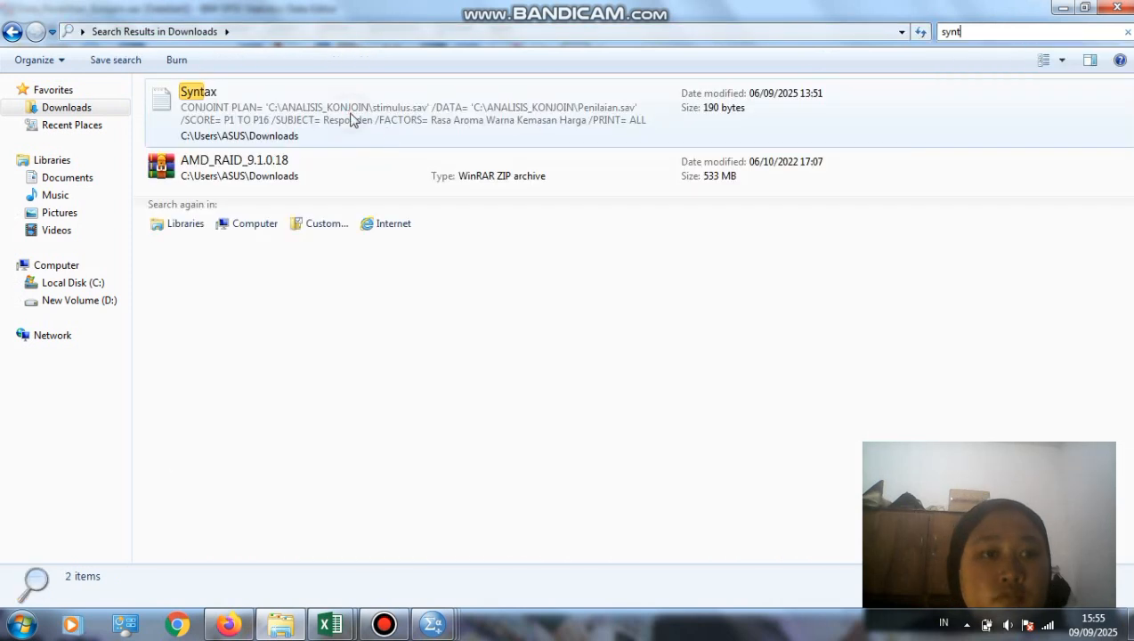
left_click(352, 117)
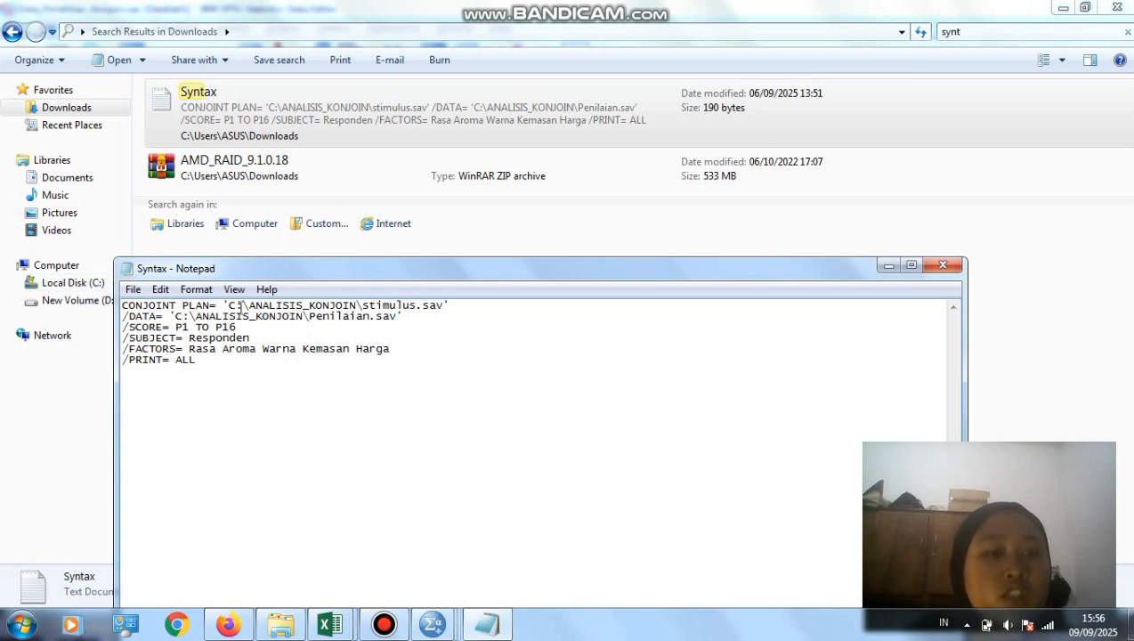
Step: Check the conjoint folder's name on drive C and change the folder in the CONJOINT PLAN path to Analisis Konjoin
left_click(85, 285)
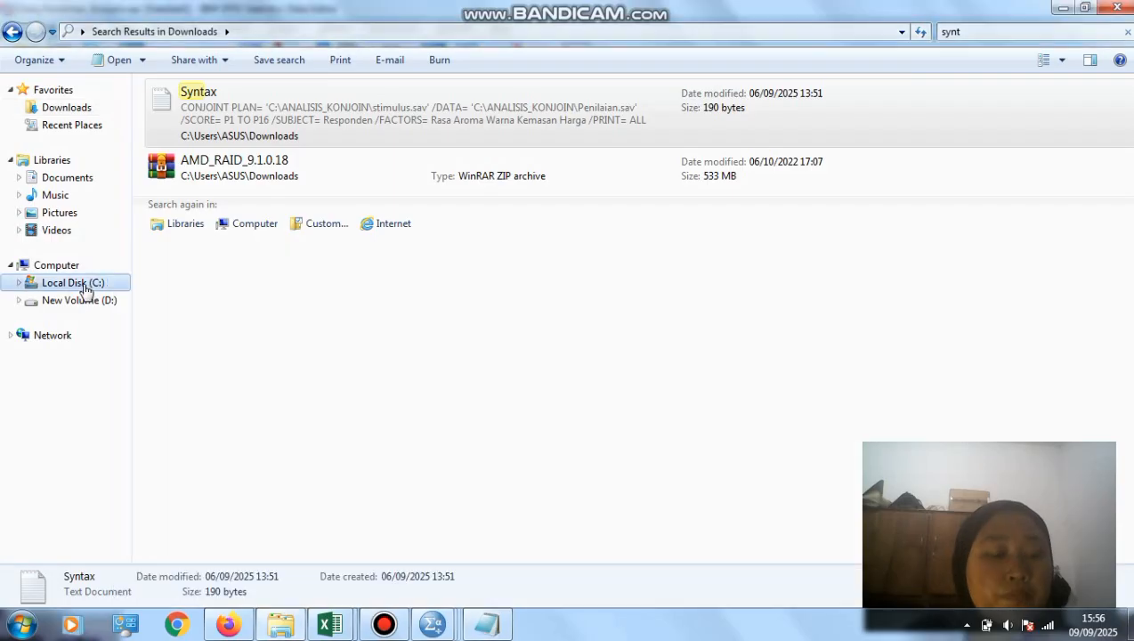
left_click(484, 629)
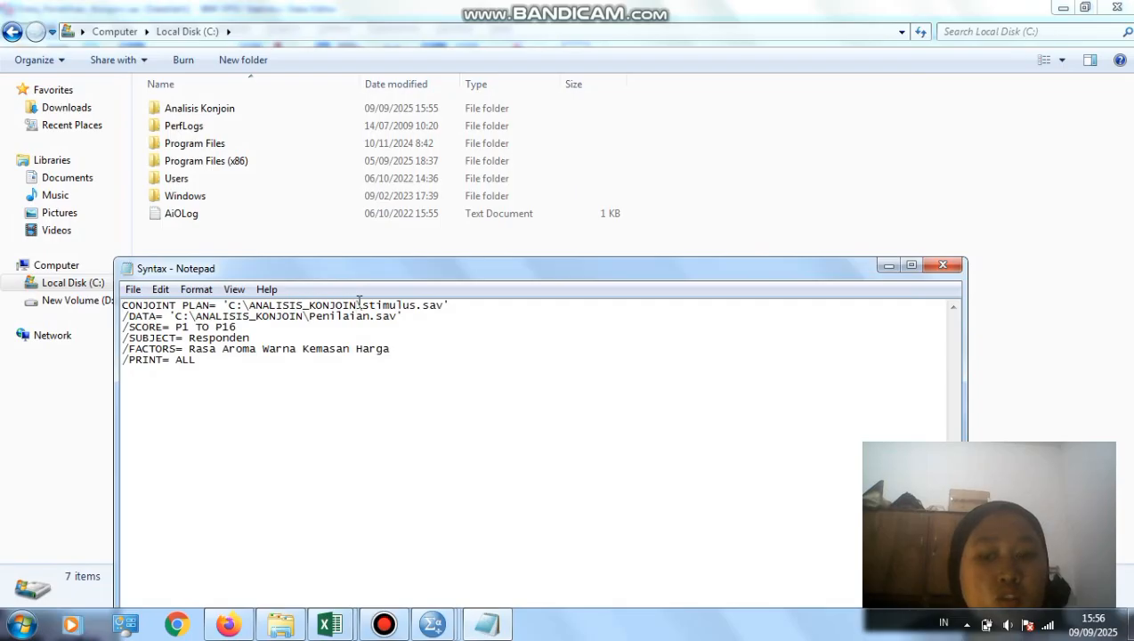
key("BackSpace")
key("BackSpace")
key("BackSpace")
key("BackSpace")
key("BackSpace")
key("BackSpace")
key("BackSpace")
key("BackSpace")
key("BackSpace")
key("BackSpace")
key("BackSpace")
key("BackSpace")
key("BackSpace")
key("BackSpace")
key("BackSpace")
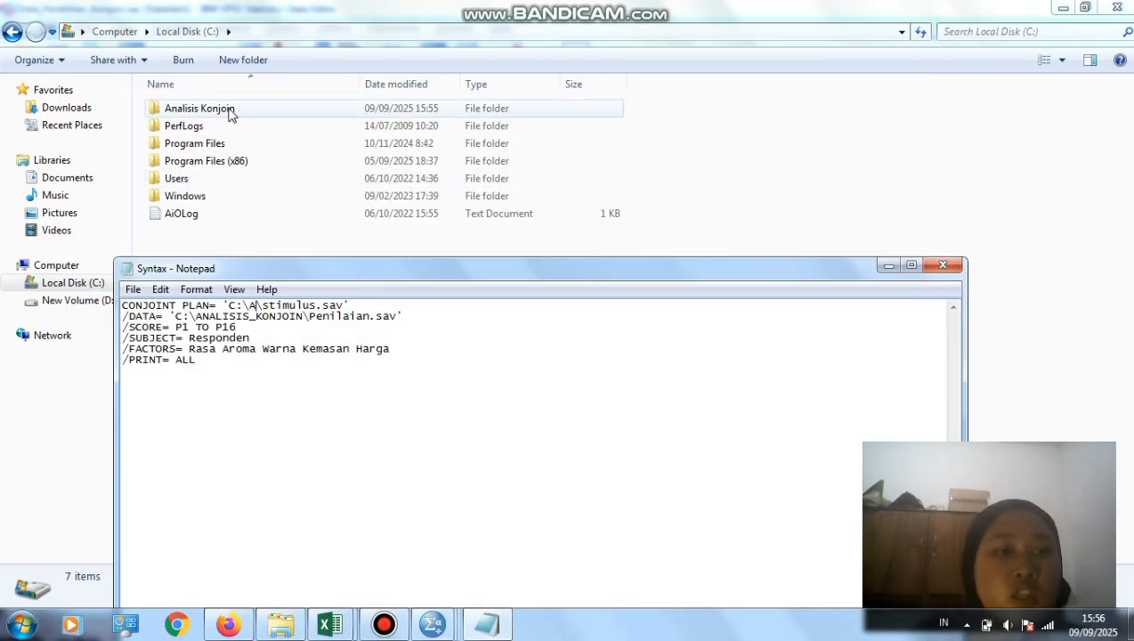
type("nalis")
type("is Ko")
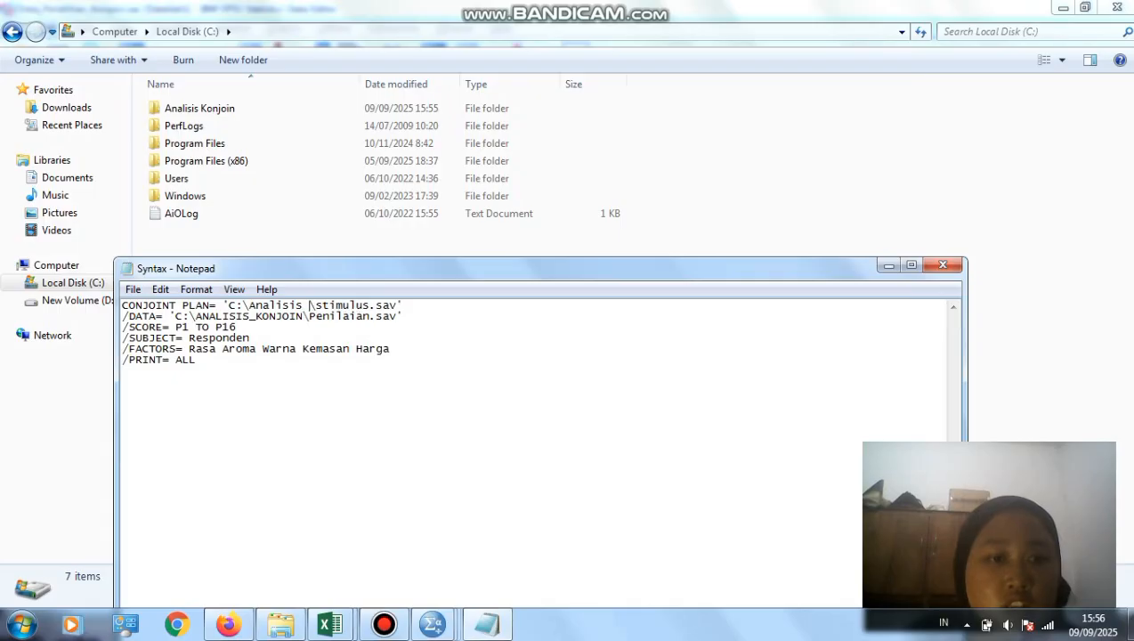
type("njoin")
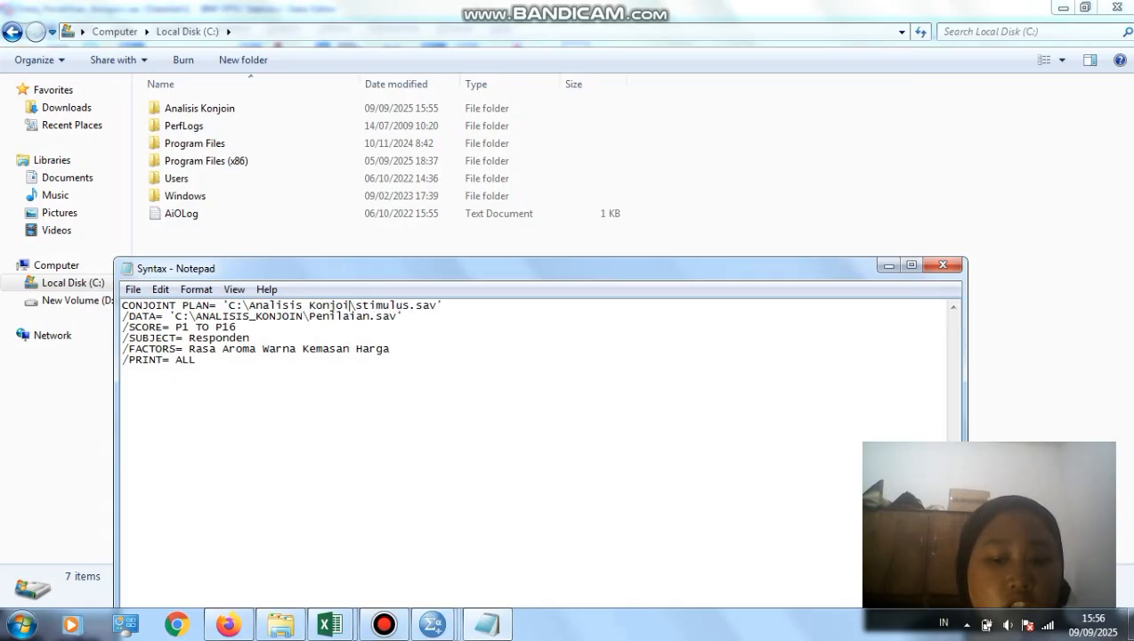
Step: Check the file names in the Analisis Konjoin folder and change the file name in the PLAN path to Stimuli.sav
left_click(418, 308)
key("BackSpace")
key("BackSpace")
key("BackSpace")
key("BackSpace")
key("BackSpace")
key("BackSpace")
key("BackSpace")
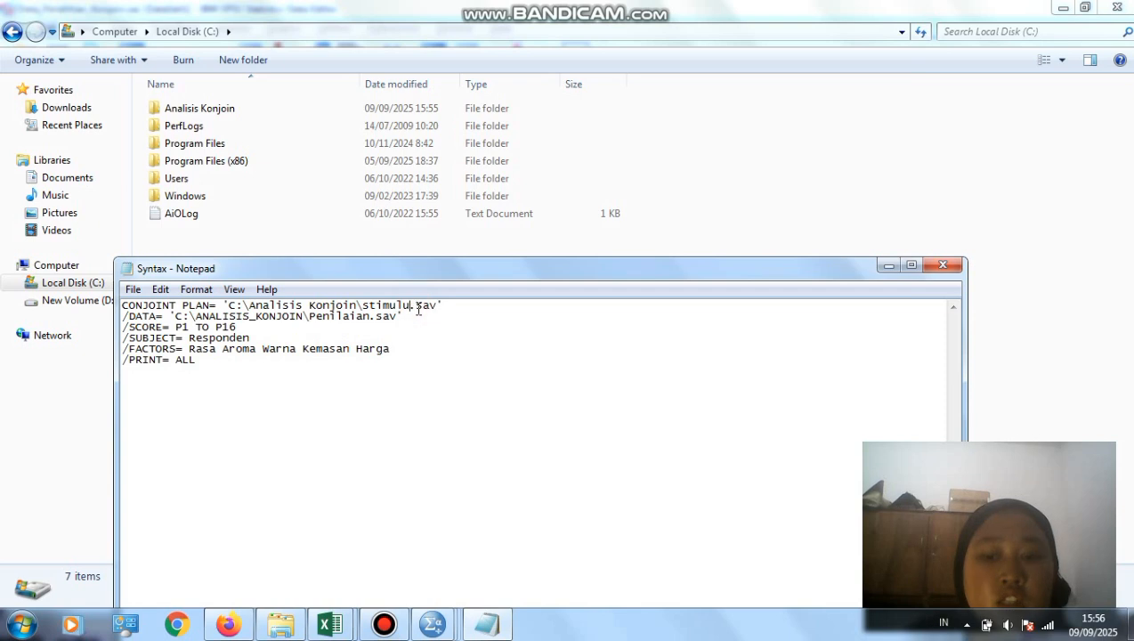
key("BackSpace")
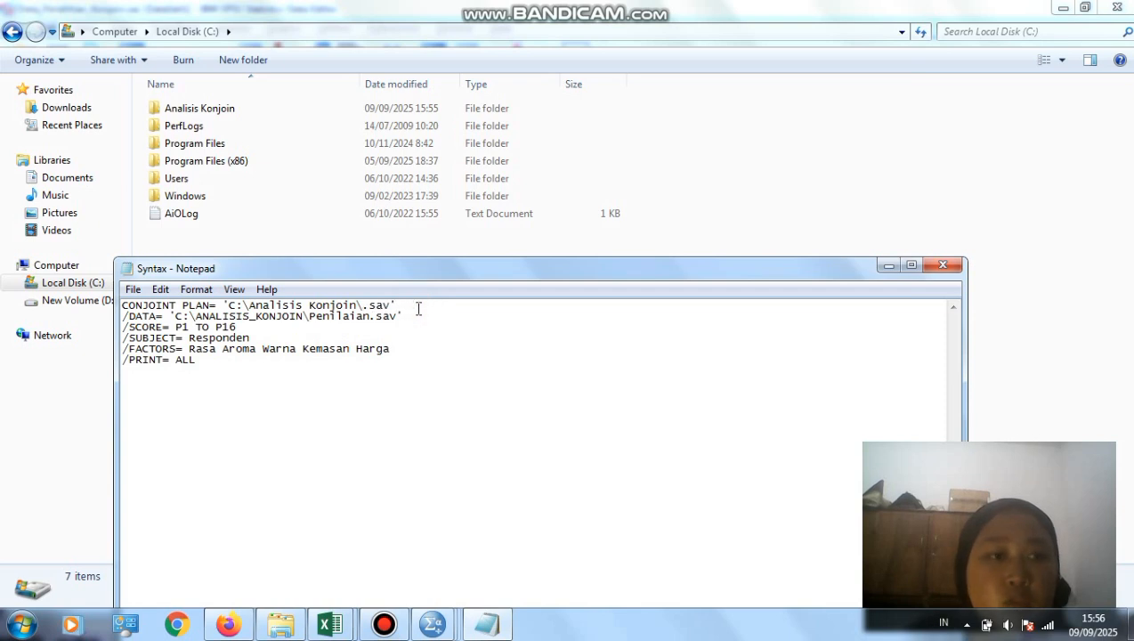
left_click(212, 115)
double_click(212, 116)
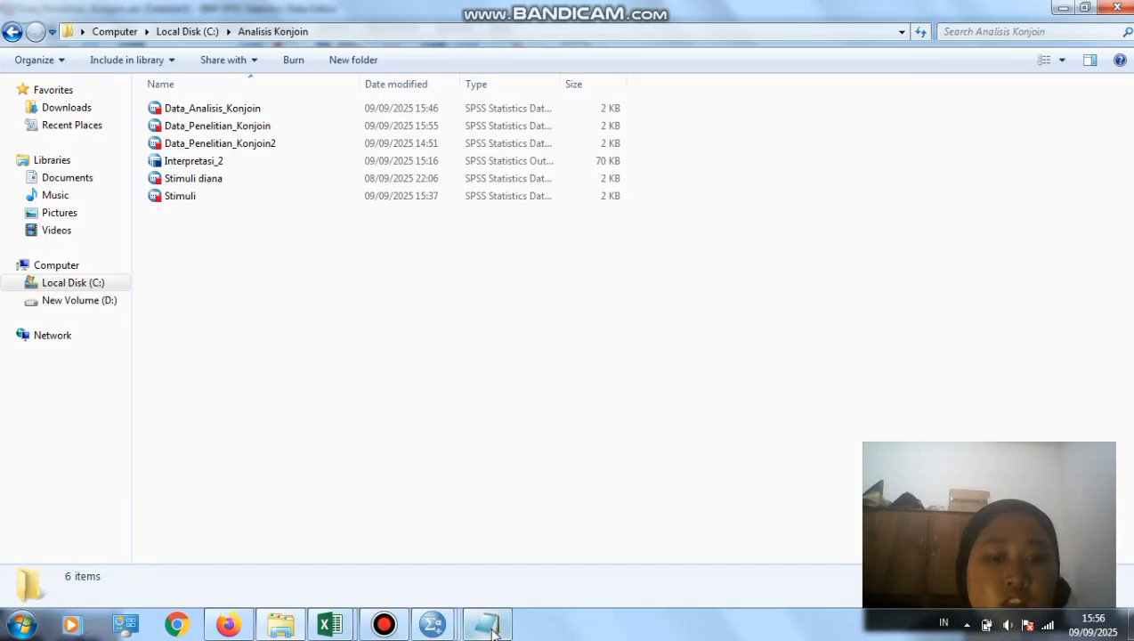
mouse_move(487, 623)
left_click(497, 546)
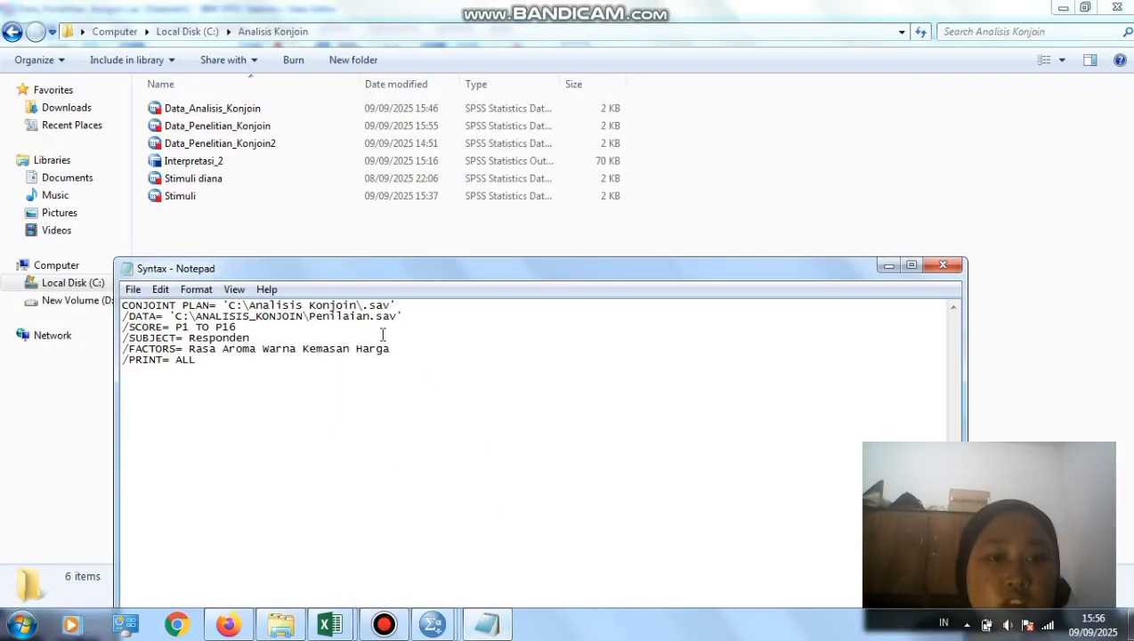
type("Sti")
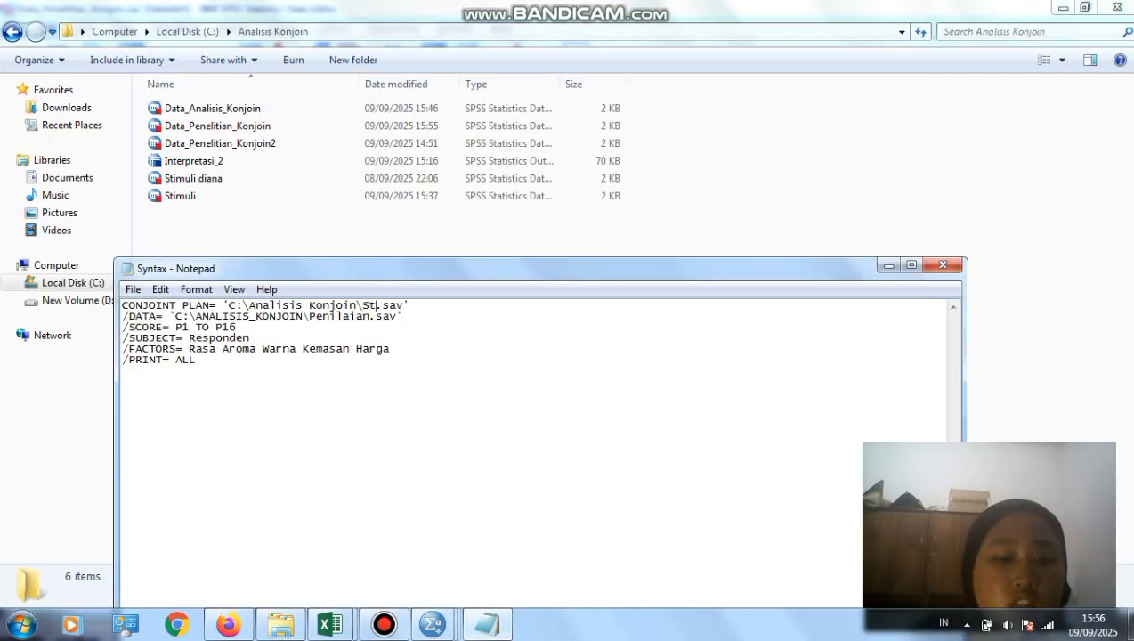
type("muli")
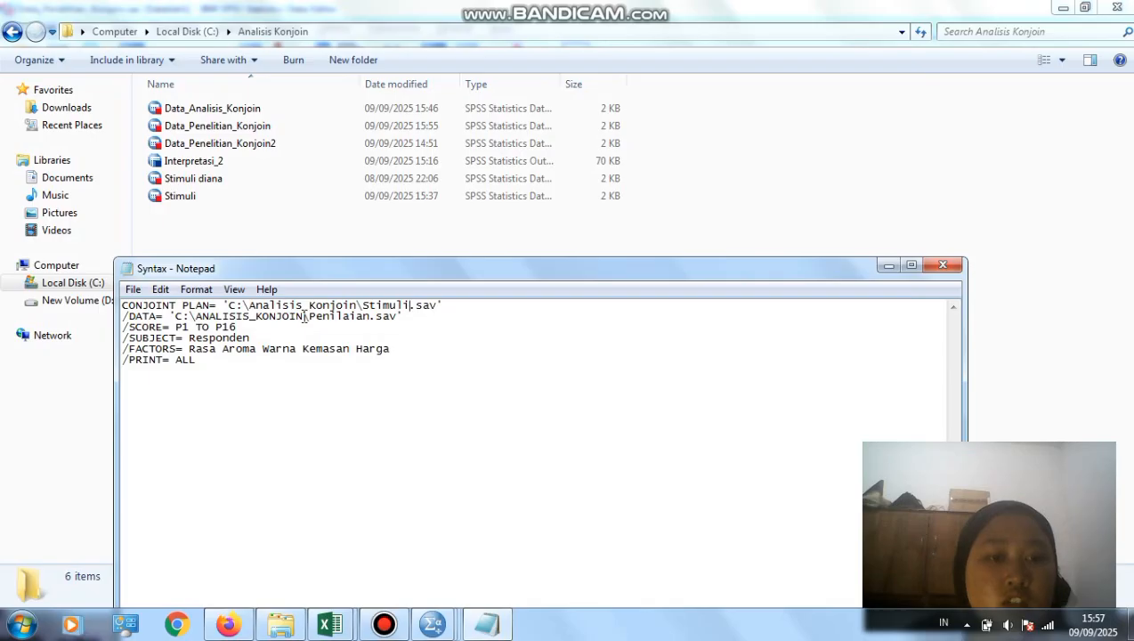
Step: Change the folder in the /DATA path of the syntax to Analisis Konjoin
key("BackSpace")
key("BackSpace")
key("BackSpace")
key("BackSpace")
key("BackSpace")
key("BackSpace")
key("BackSpace")
key("BackSpace")
key("BackSpace")
key("BackSpace")
key("BackSpace")
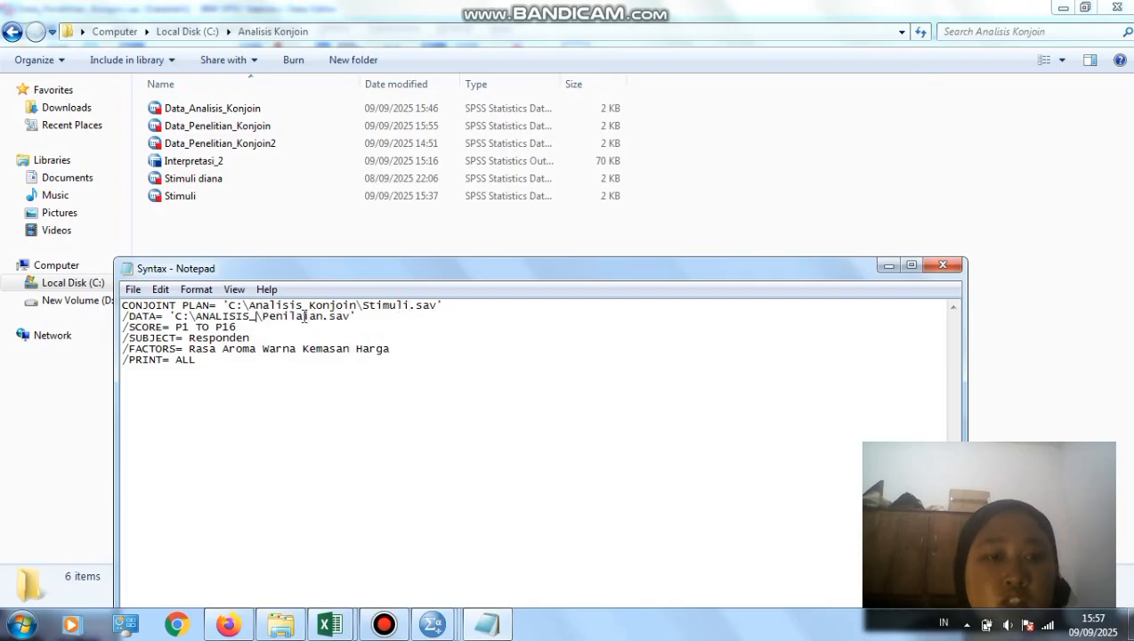
key("BackSpace")
key("BackSpace")
key("BackSpace")
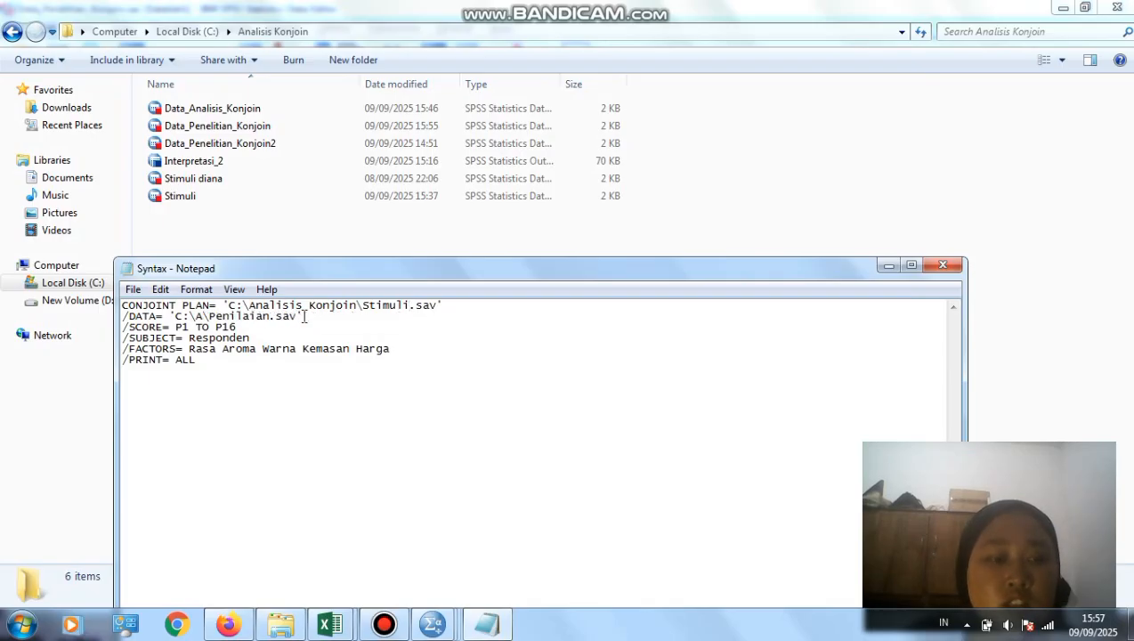
type("N")
key("BackSpace")
type("nalisis ")
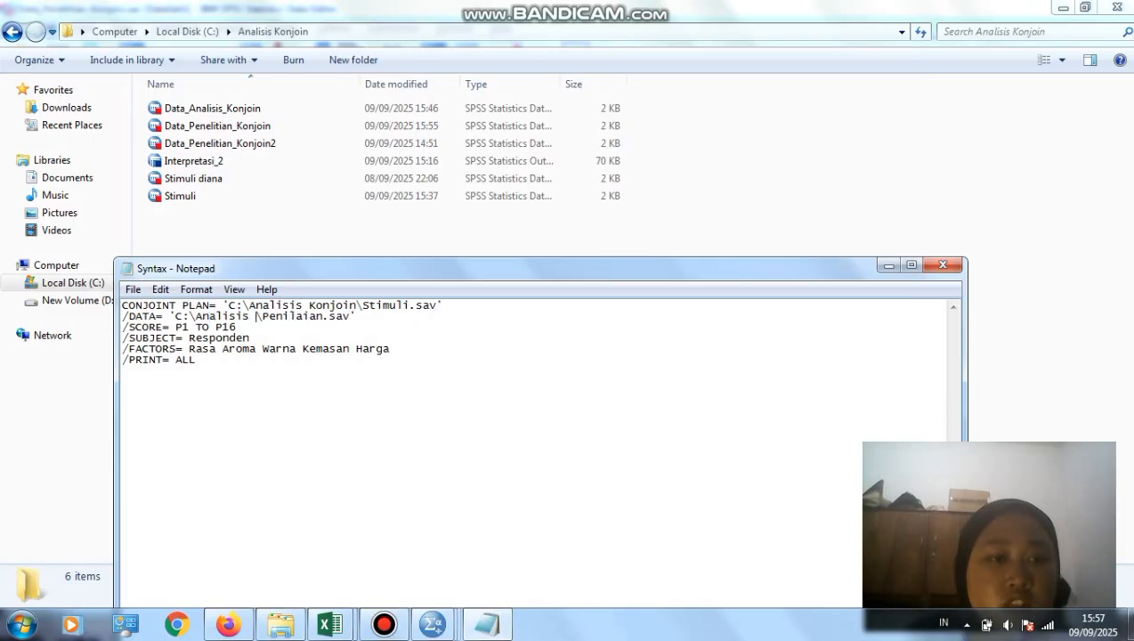
type("Konjoin")
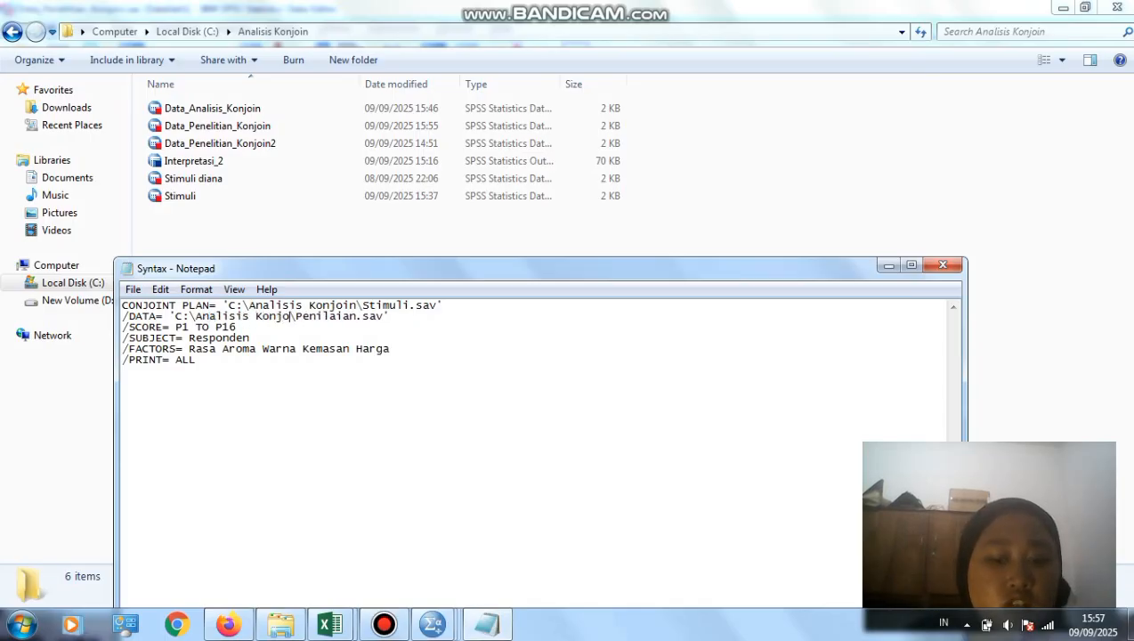
Step: Change the file name in the /DATA path of the syntax to Data_Penelitian_Konjoin.sav
left_click(370, 317)
key("BackSpace")
key("BackSpace")
key("BackSpace")
key("BackSpace")
key("BackSpace")
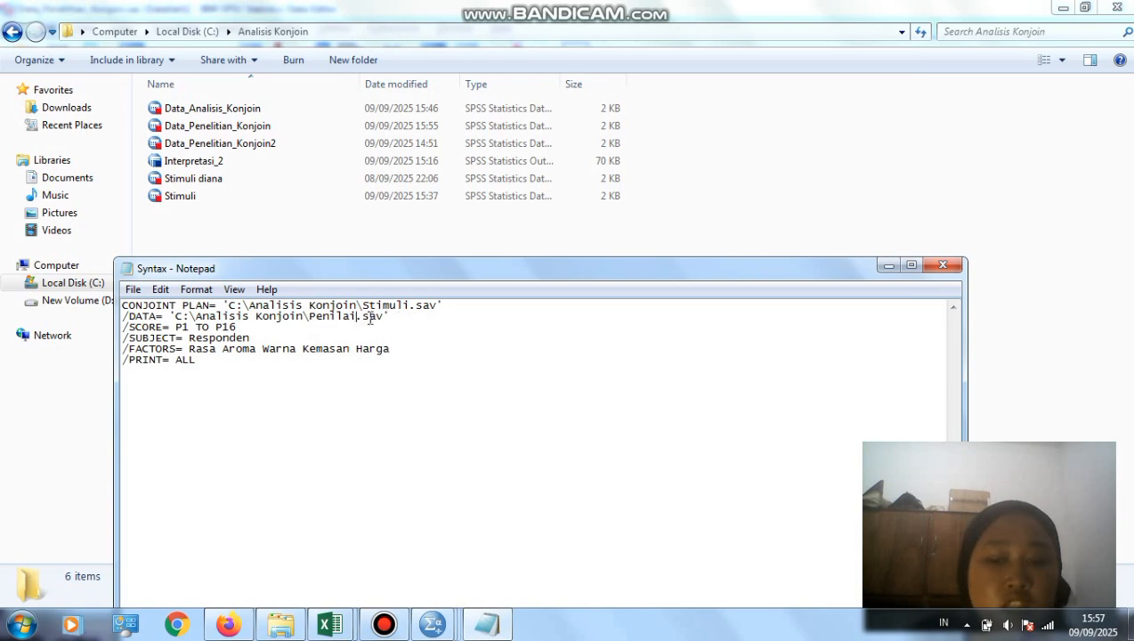
key("BackSpace")
key("BackSpace")
key("BackSpace")
key("BackSpace")
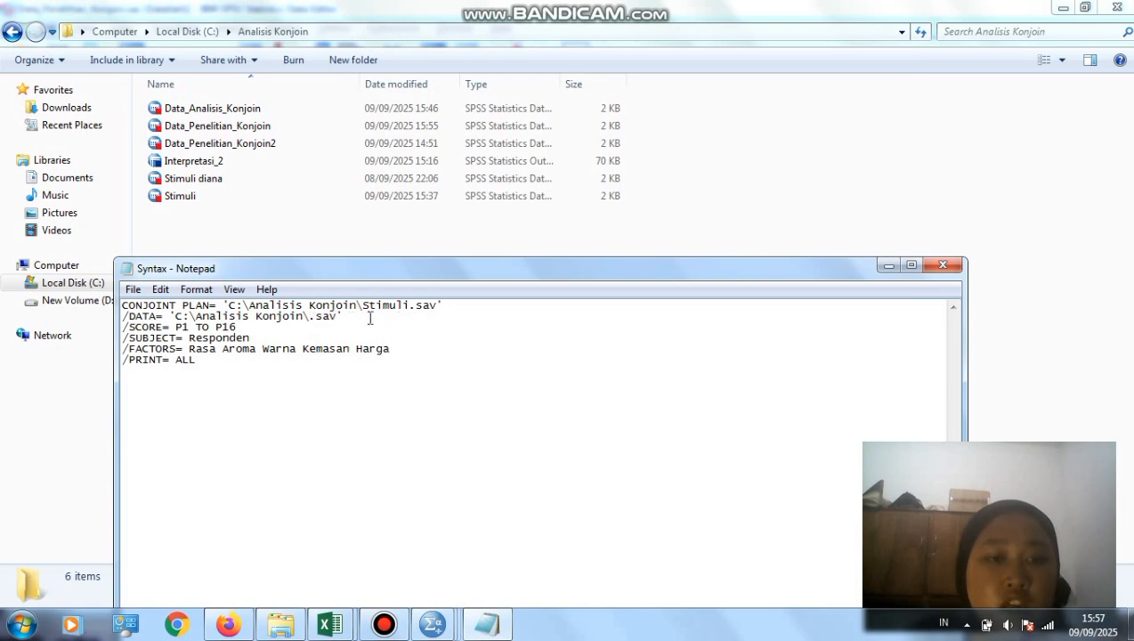
type("Dat")
type("a")
type("_P")
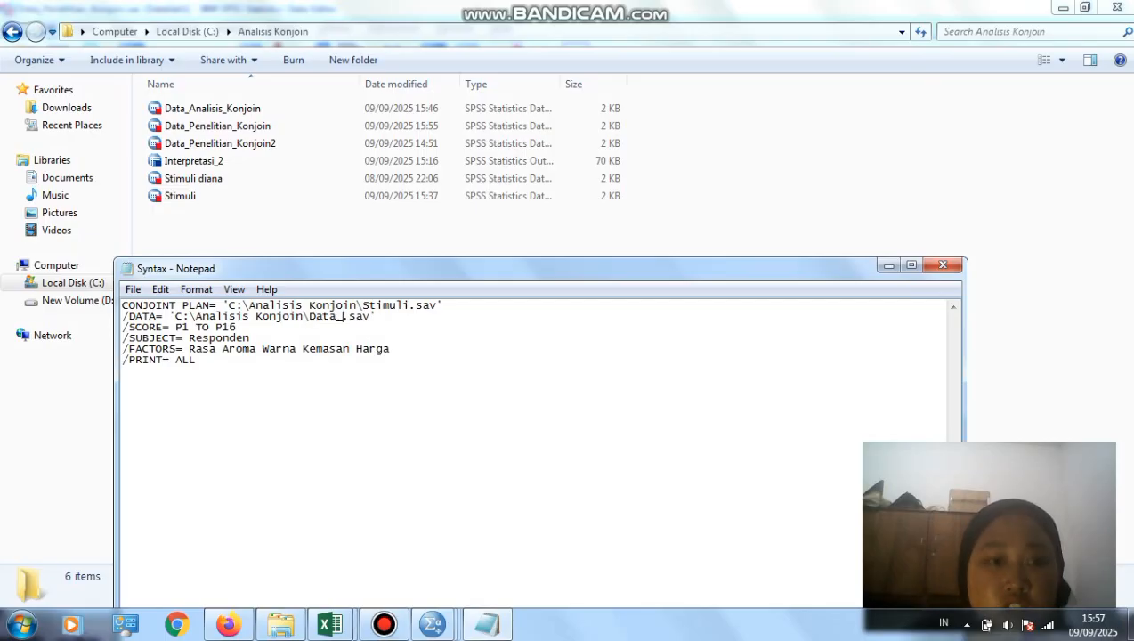
type("eneli")
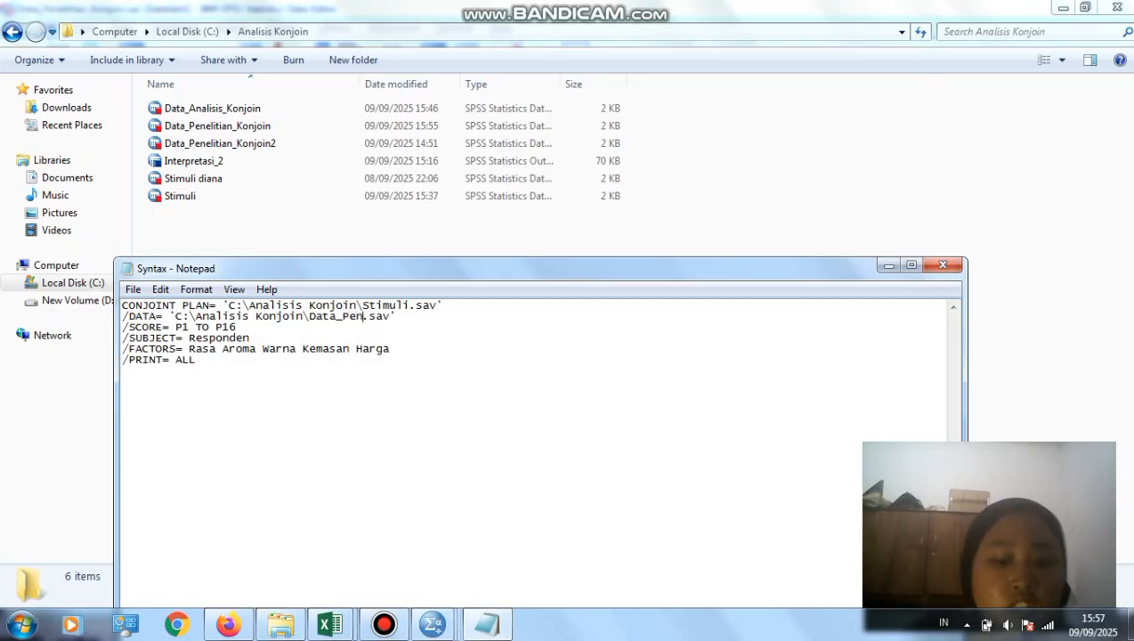
type("tian_Konjoin")
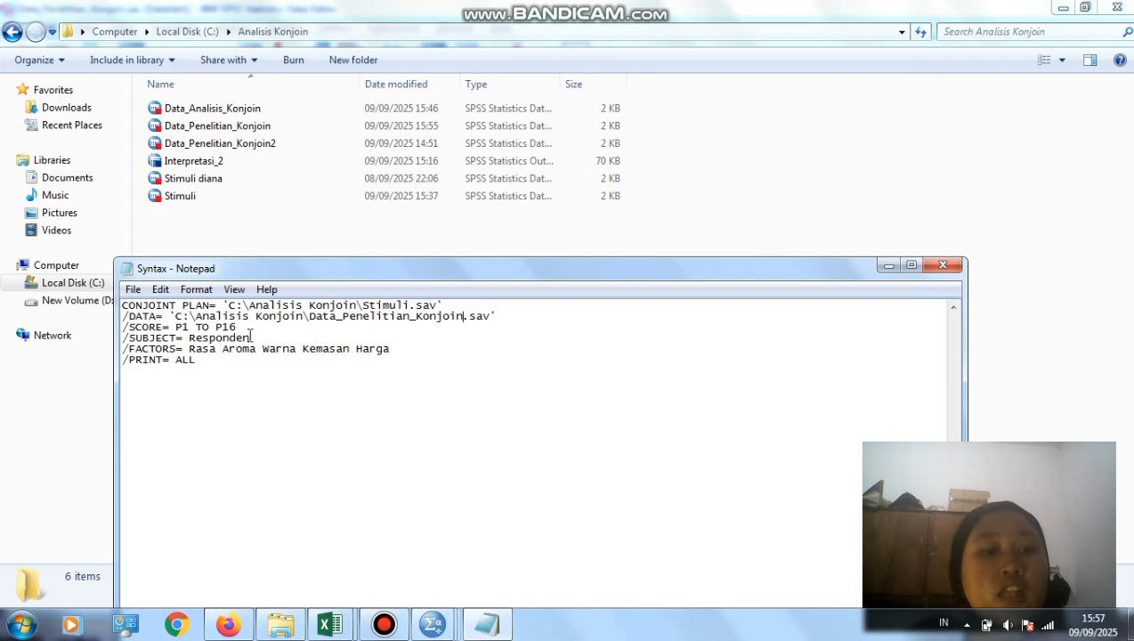
Step: Replace the attributes on the /FACTORS line with Merek Ukuran Fungsi Tekstur Harga
left_click(432, 625)
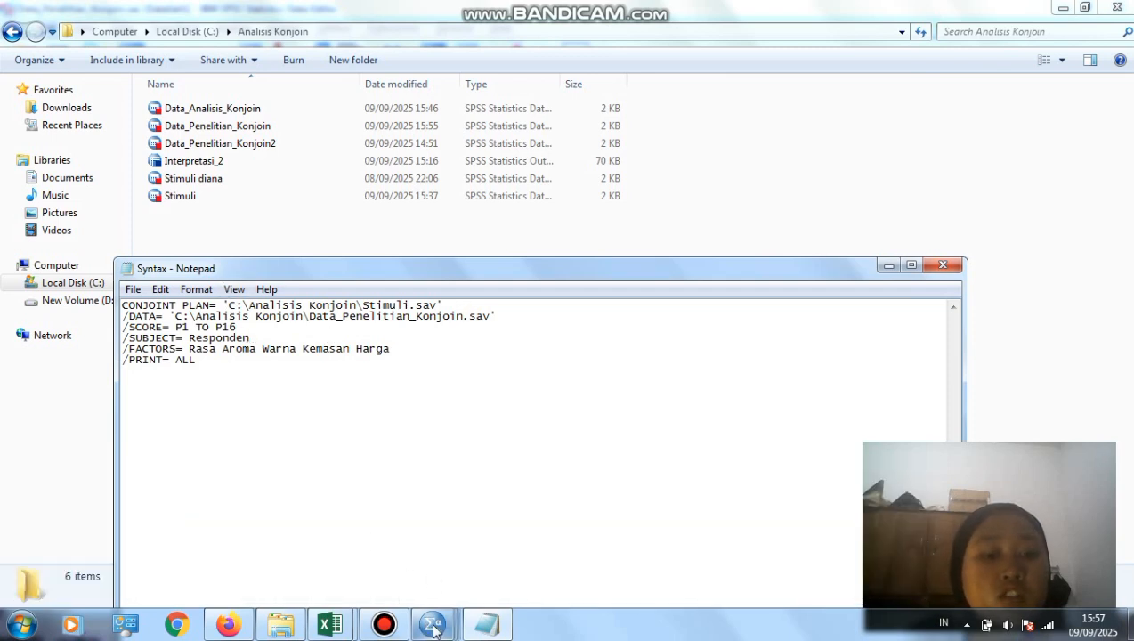
mouse_move(433, 629)
mouse_move(451, 552)
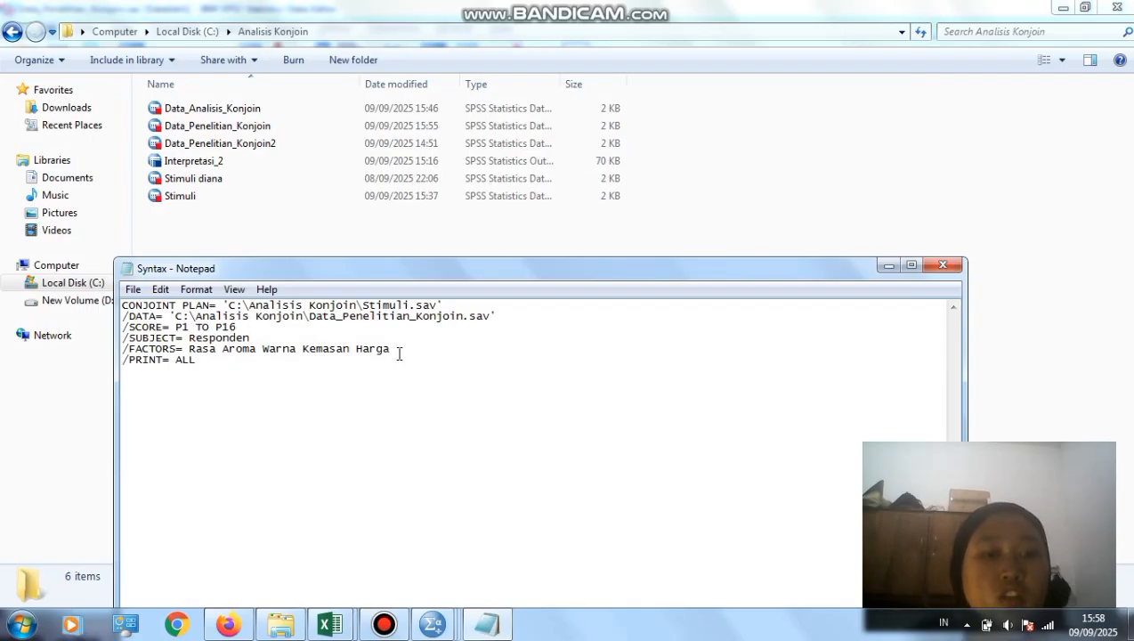
left_click_drag(395, 352, 189, 350)
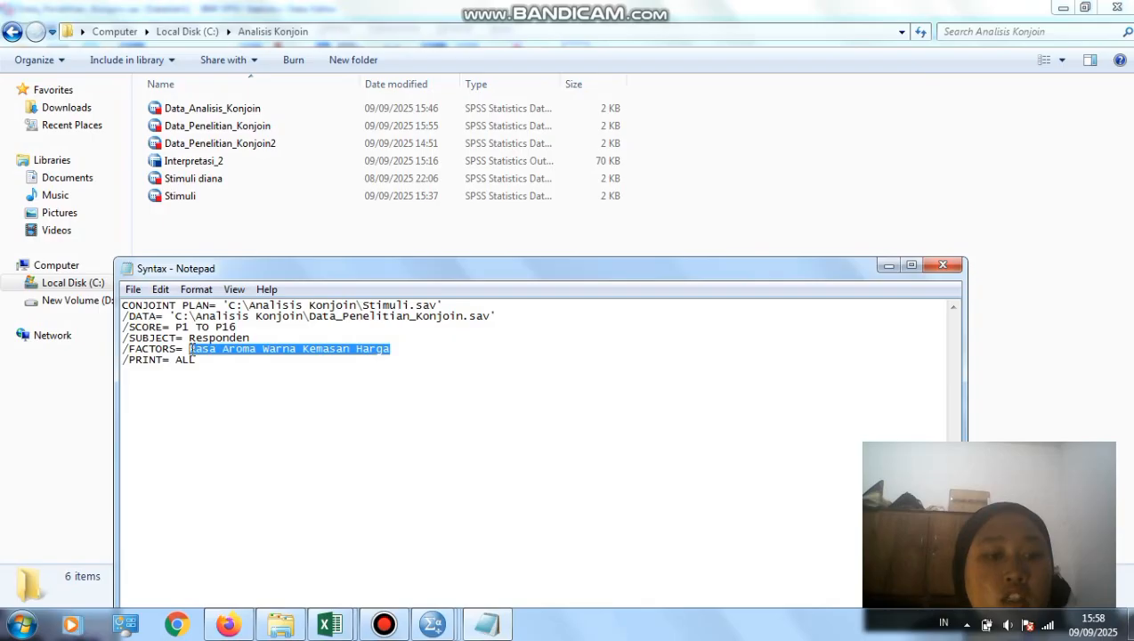
key("BackSpace")
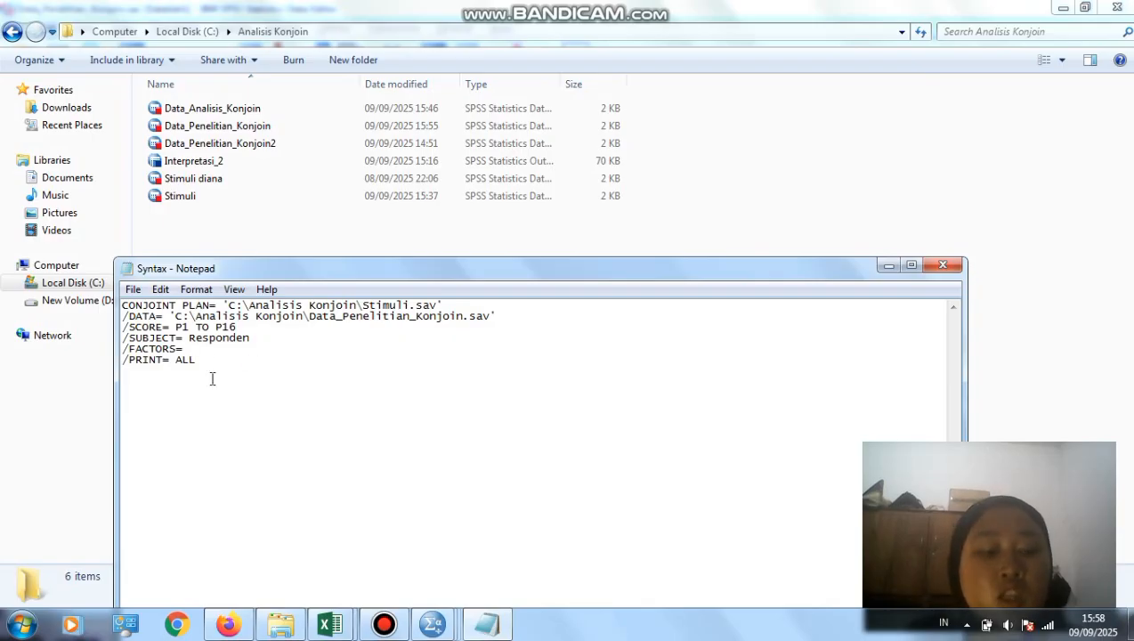
type("Mer")
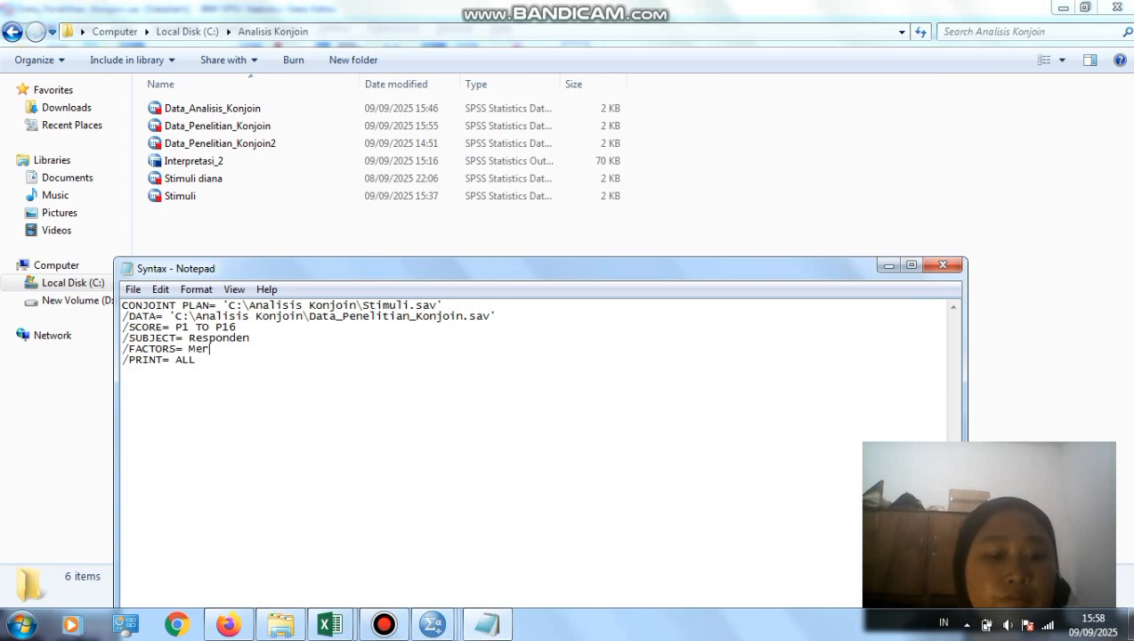
type("ek")
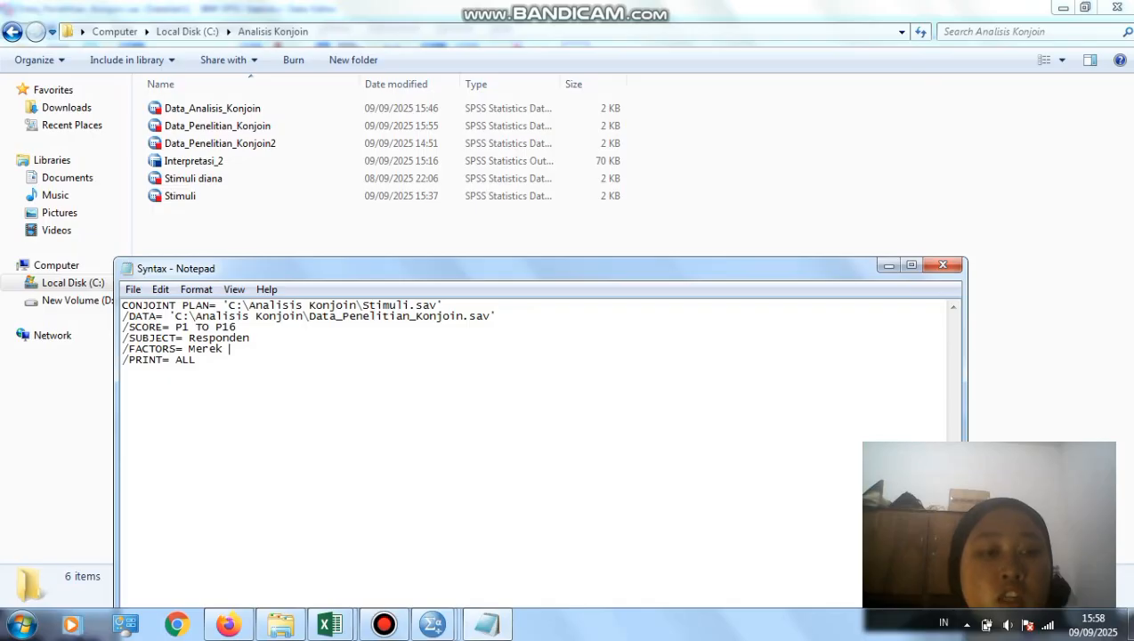
type(" U")
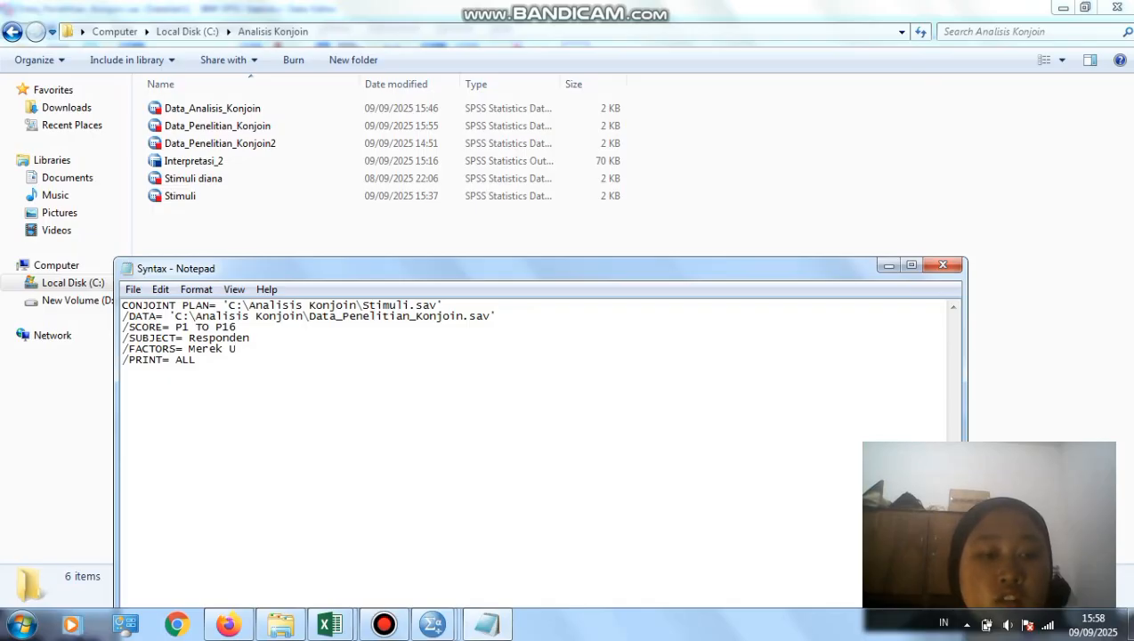
type("kuran")
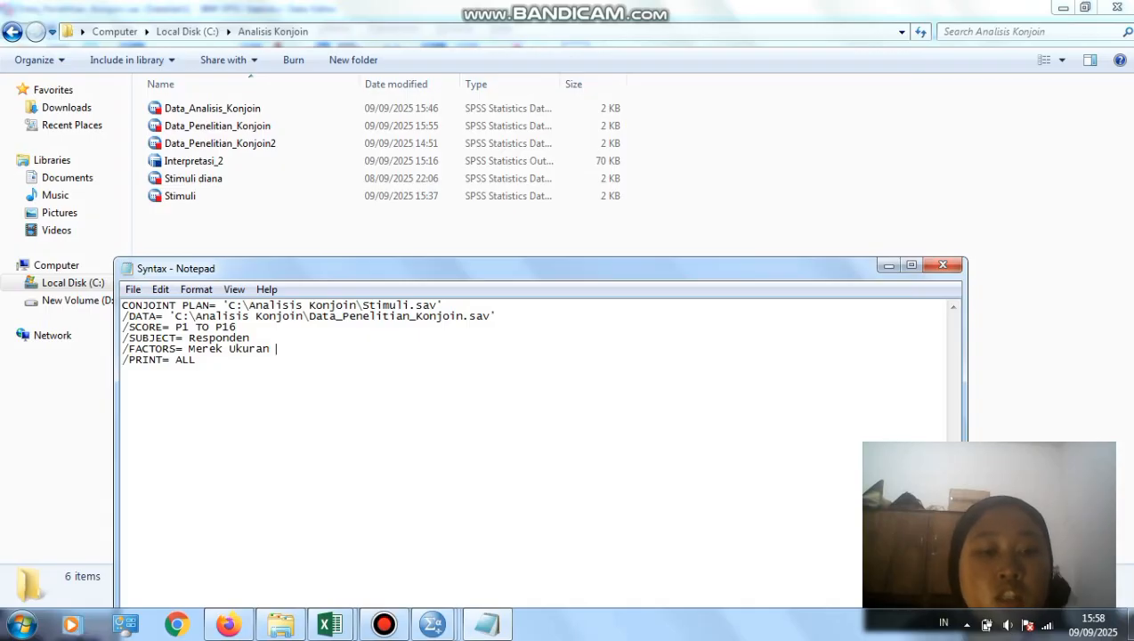
type(" F")
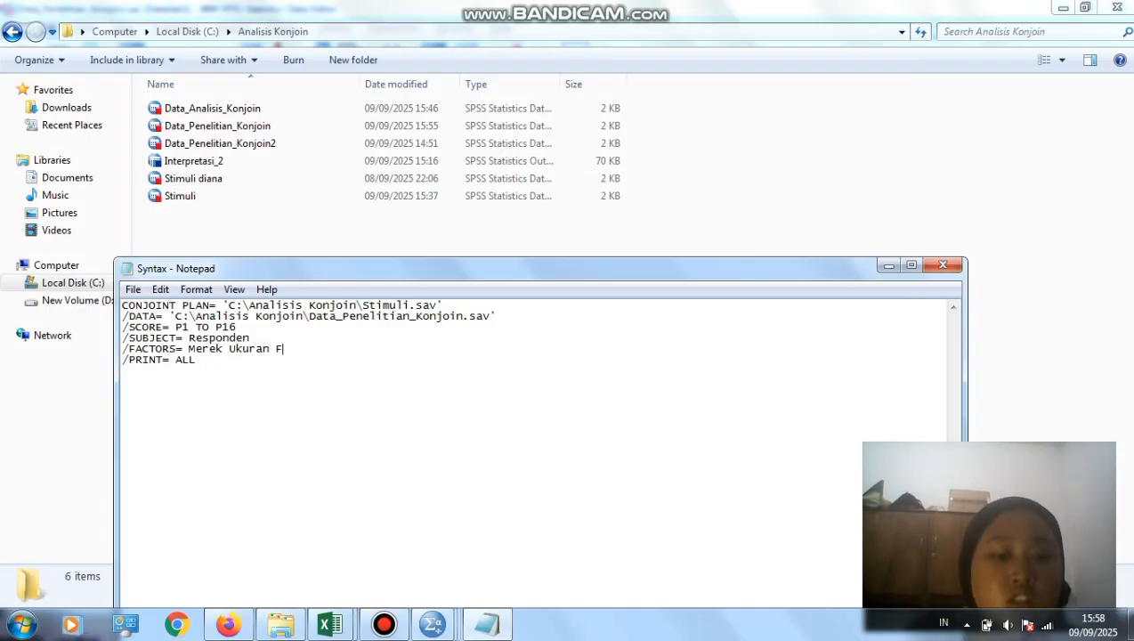
type("ungsi")
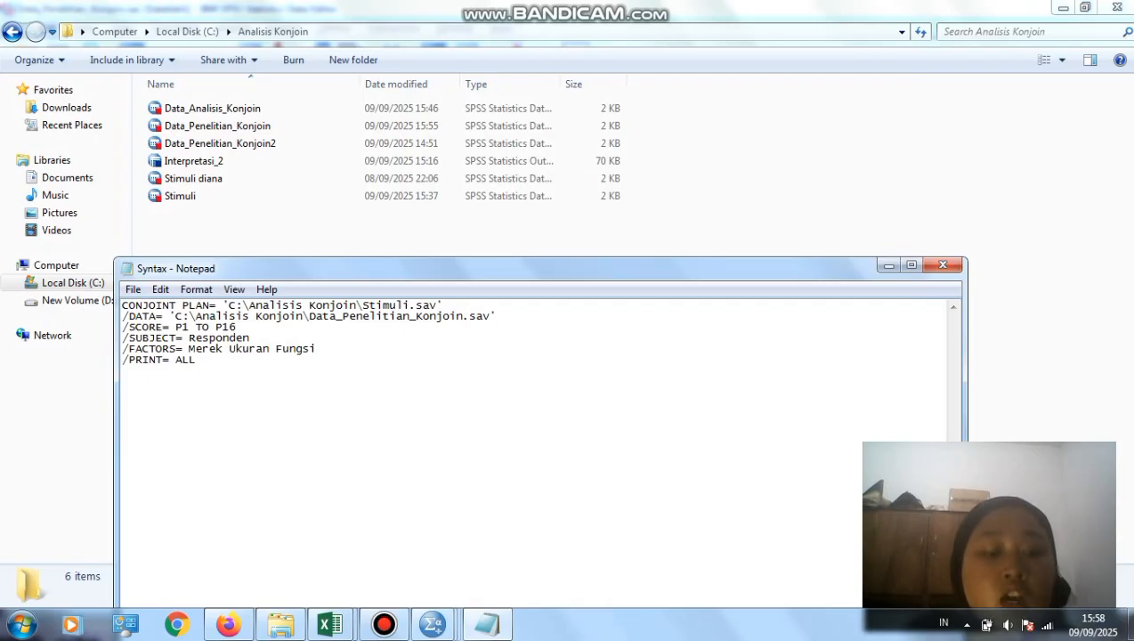
type(" Te")
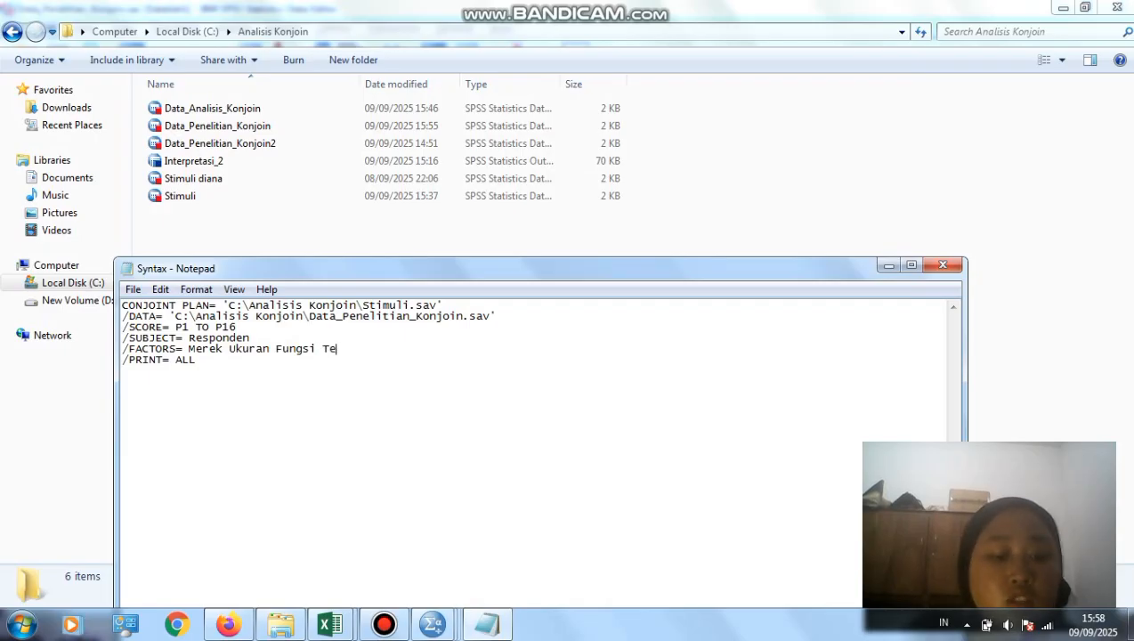
type("kstur")
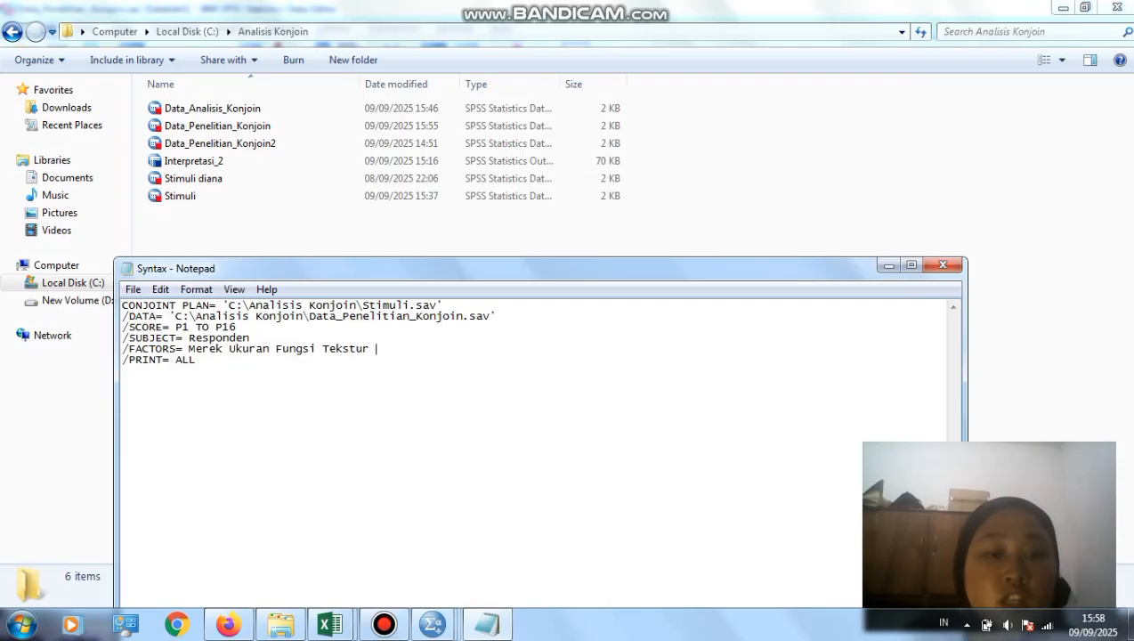
type(" Harga")
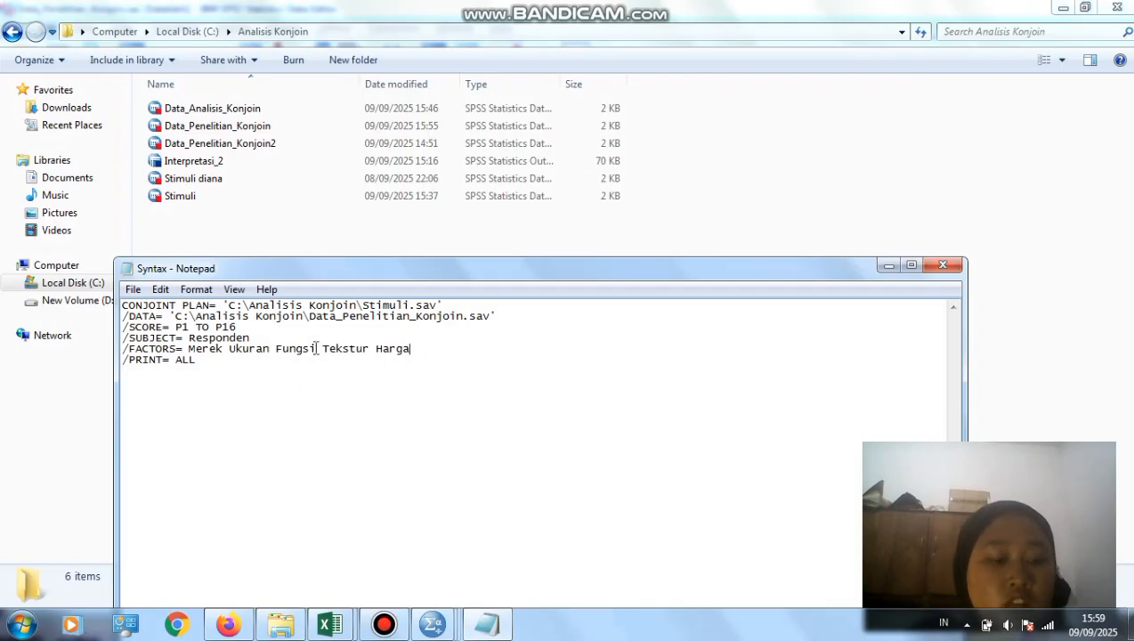
Step: Copy the entire CONJOINT syntax and switch to the Data_Penelitian_Konjoin dataset in SPSS
key("ctrl+a")
key("ctrl+c")
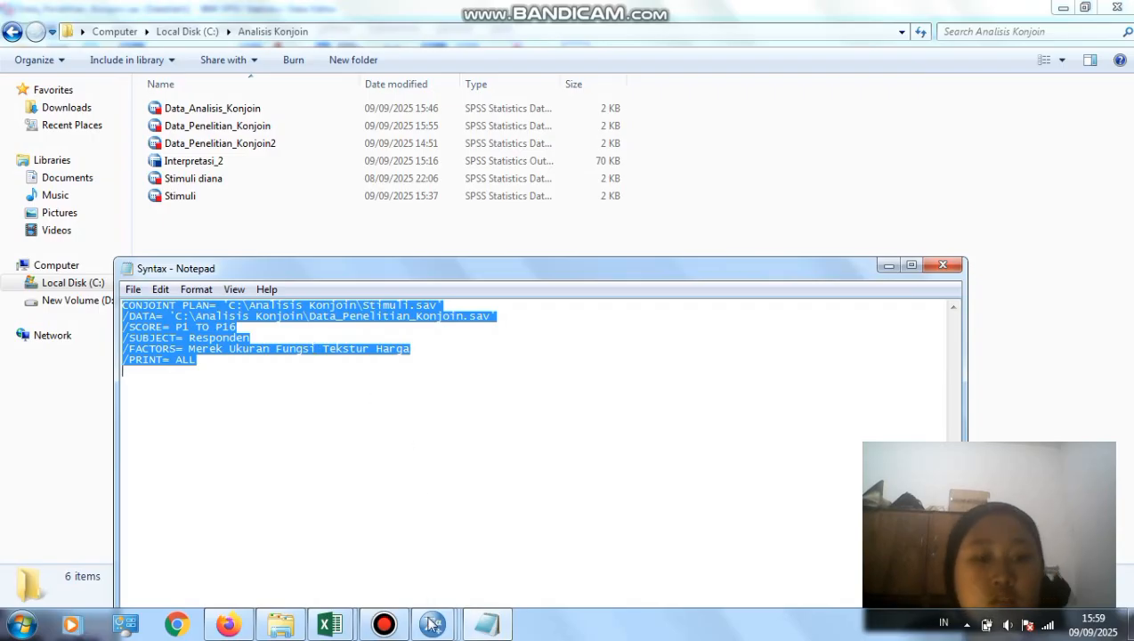
mouse_move(431, 626)
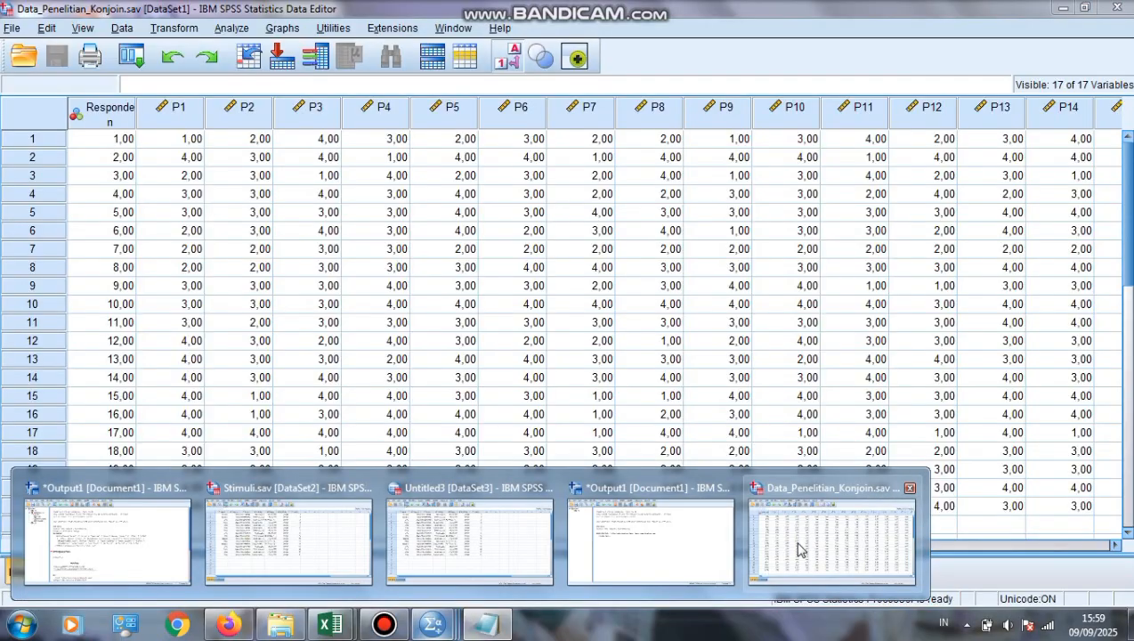
left_click(798, 549)
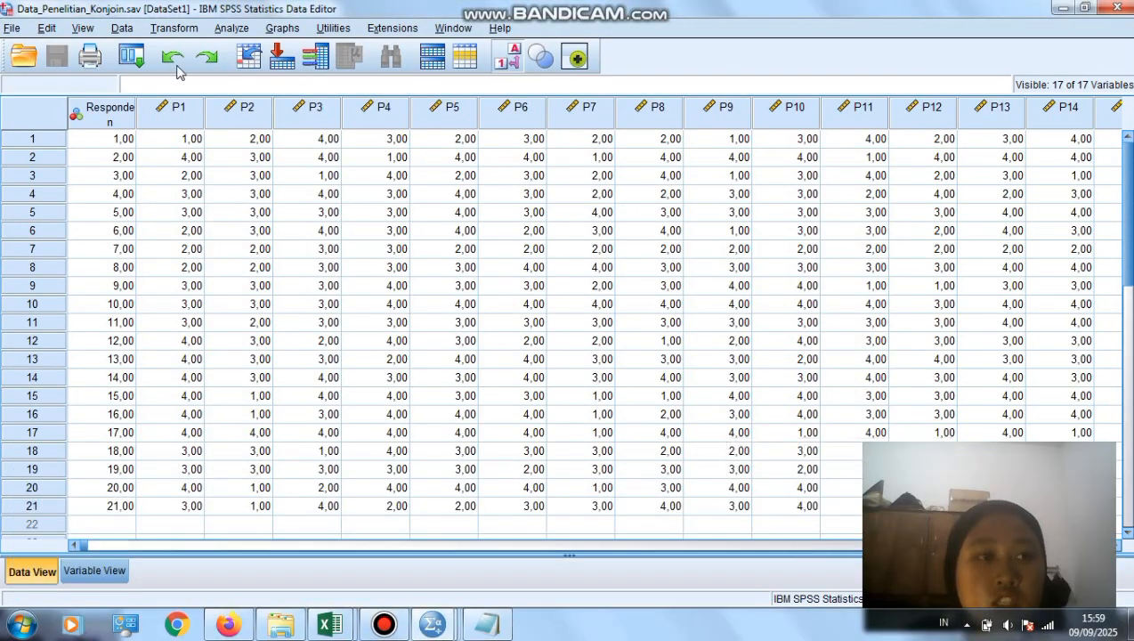
Step: Create a new SPSS syntax file and paste the copied CONJOINT syntax into it
left_click(11, 29)
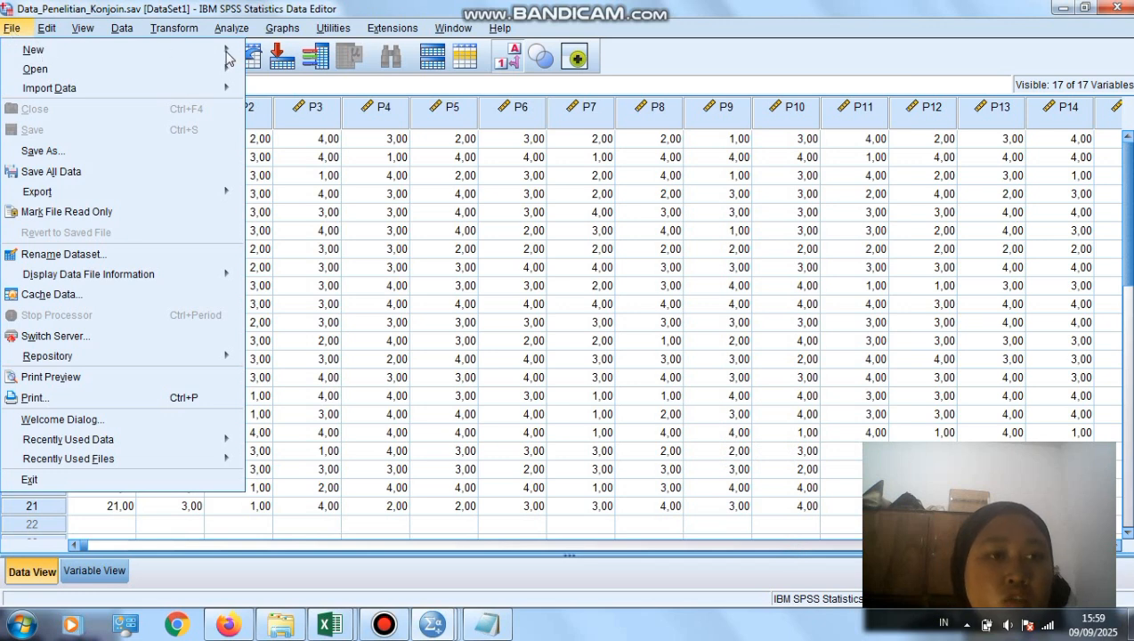
key("Escape")
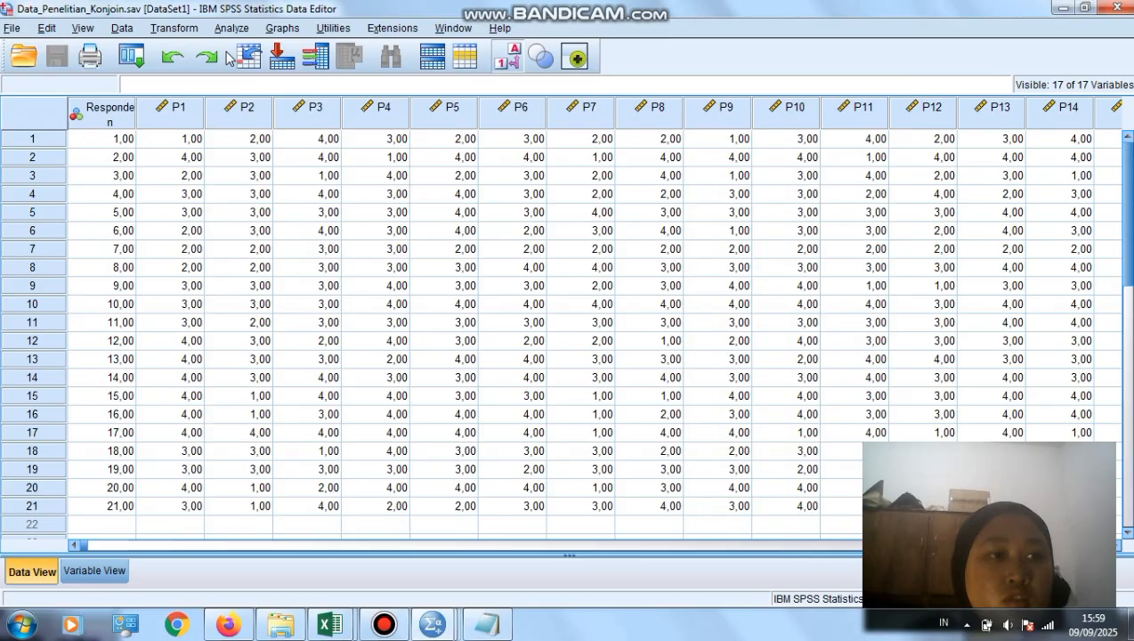
left_click(14, 28)
mouse_move(49, 54)
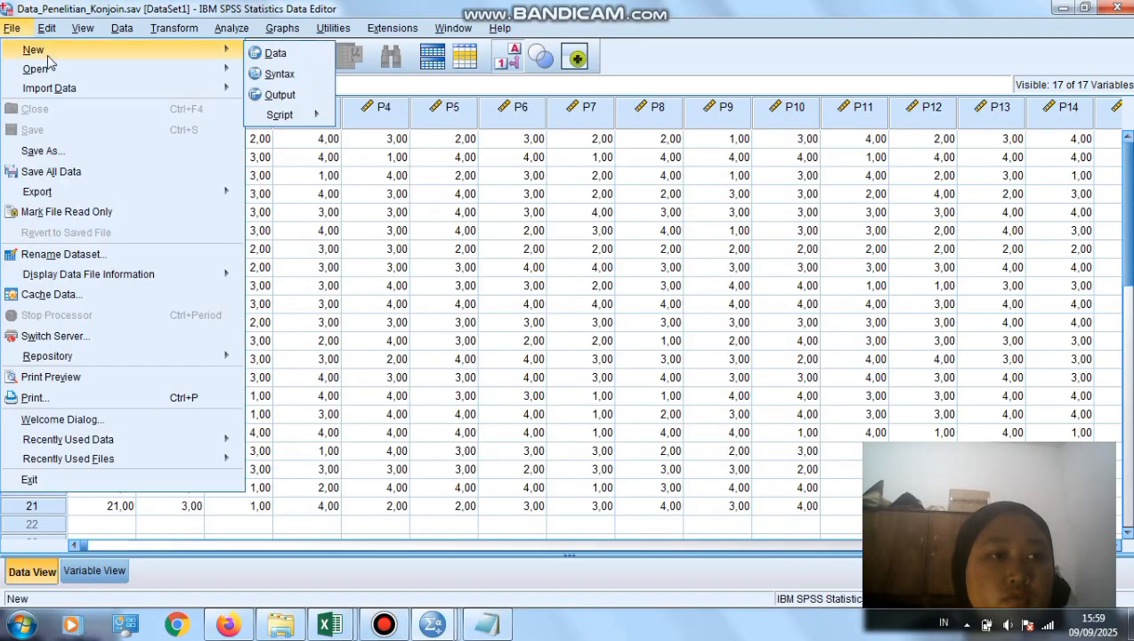
left_click(279, 75)
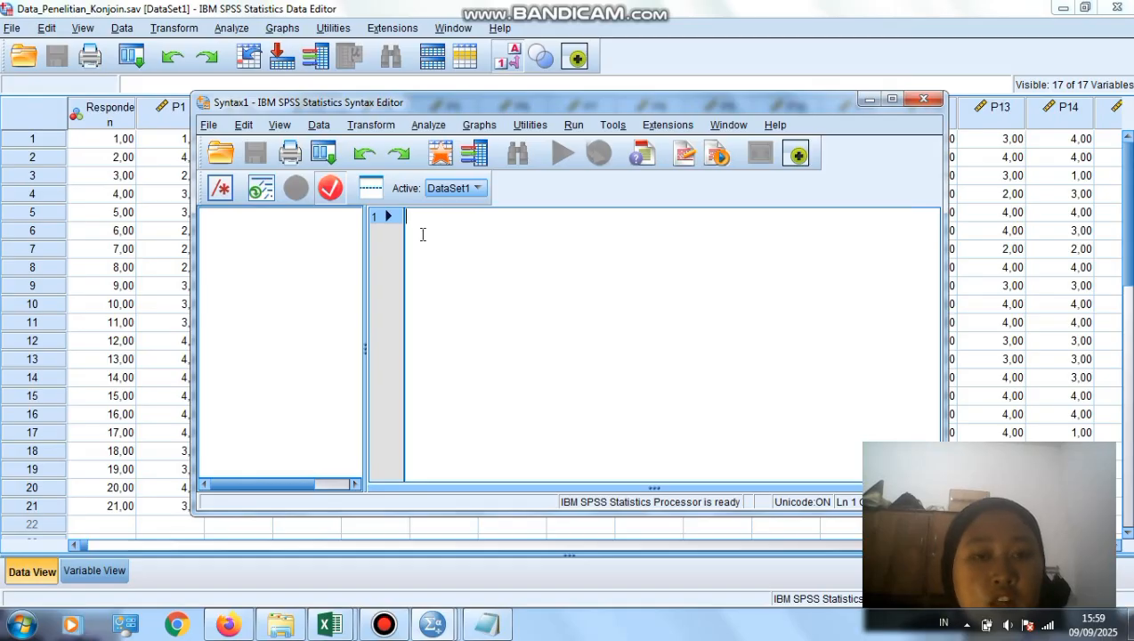
key("ctrl+v")
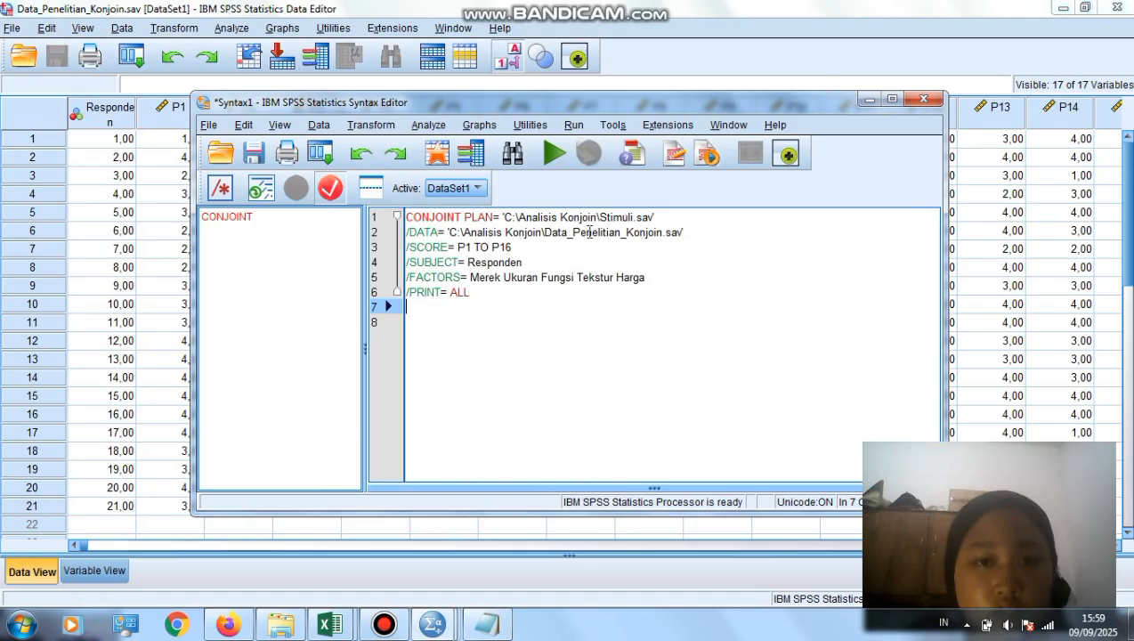
Step: Run the whole CONJOINT syntax and check the command log above the Conjoint Analysis output
left_click(574, 127)
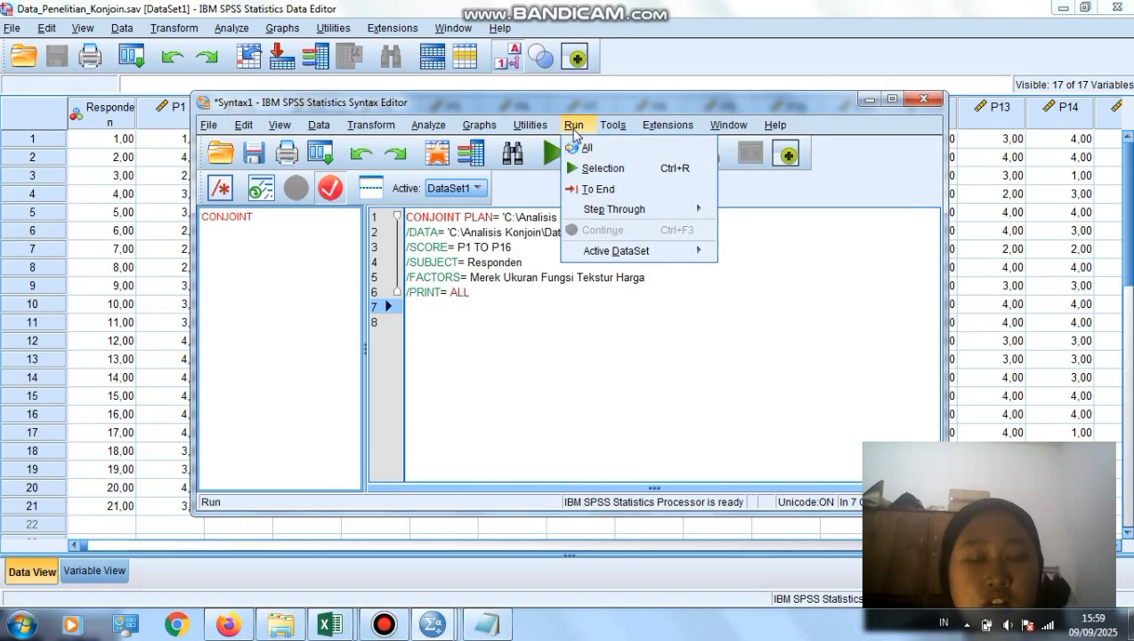
left_click(585, 149)
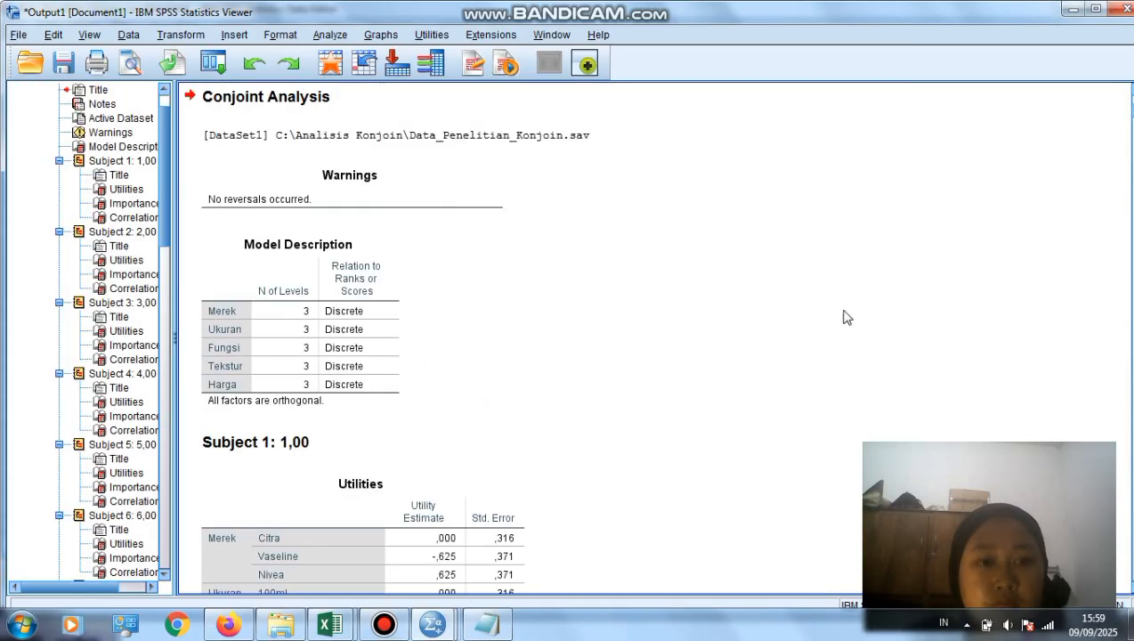
mouse_move(1130, 114)
left_mouse_down()
mouse_move(1130, 100)
mouse_move(1130, 287)
mouse_move(1130, 99)
left_mouse_up()
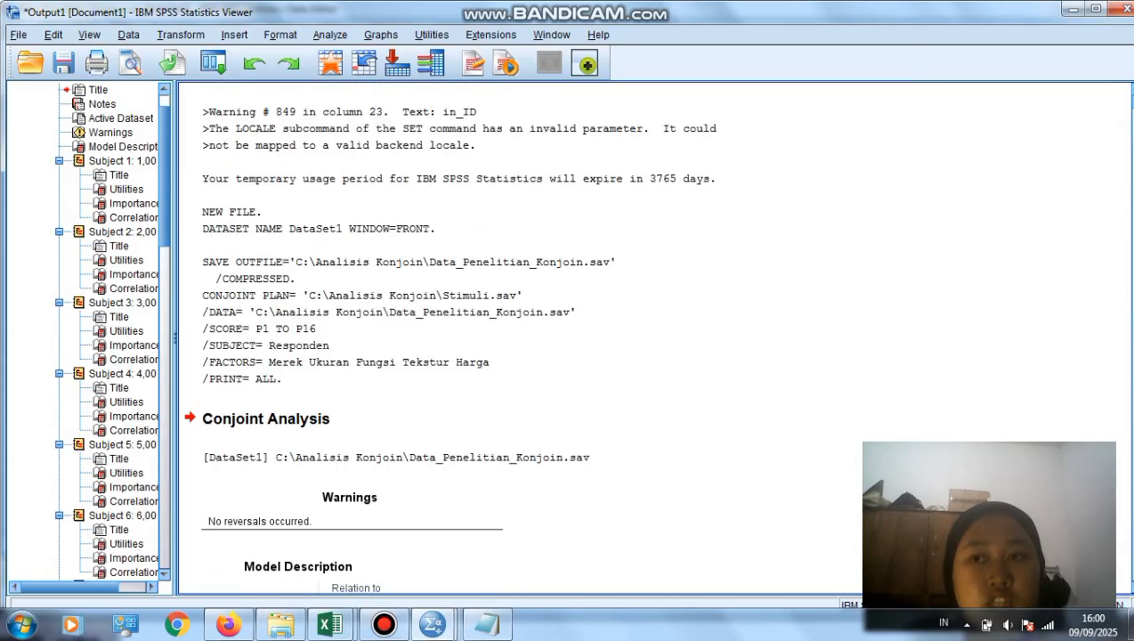
mouse_move(487, 624)
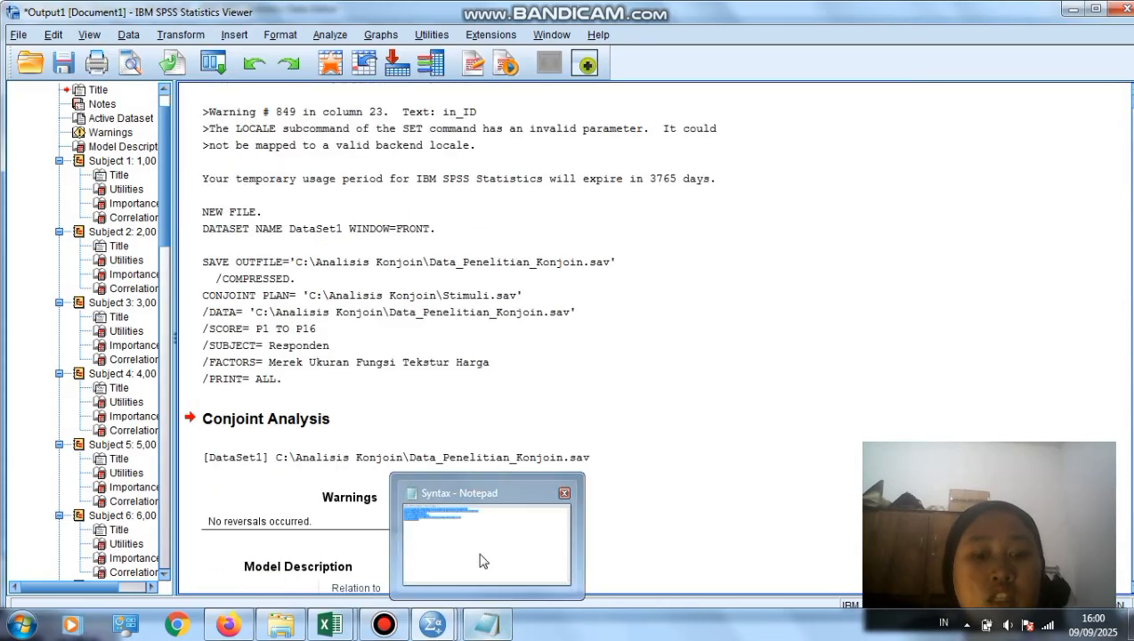
mouse_move(482, 559)
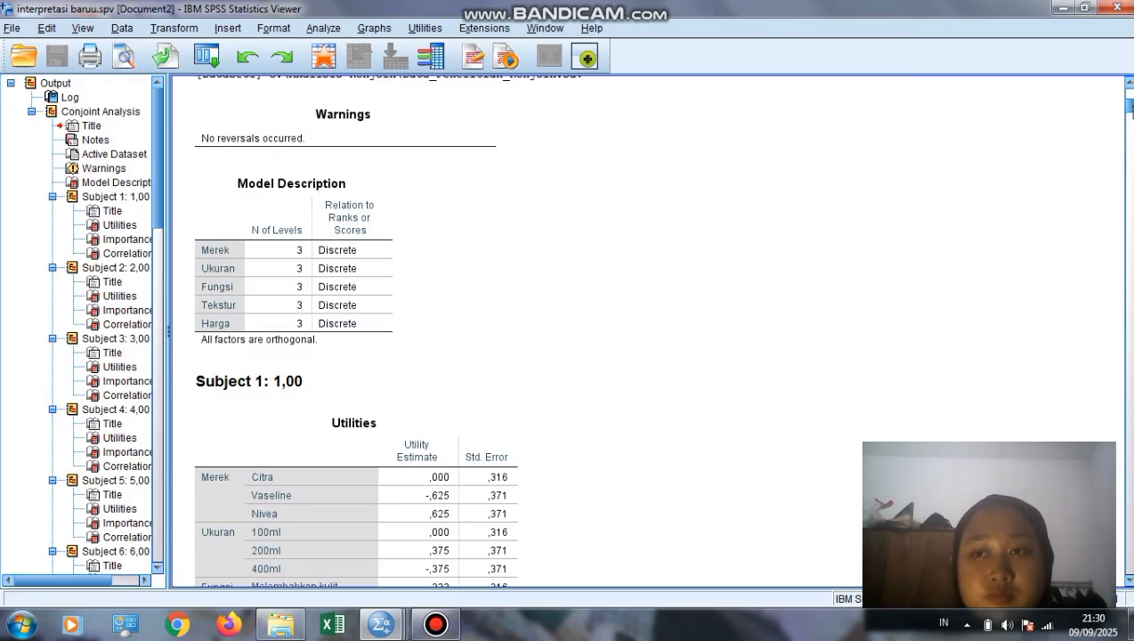
Step: Examine the utilities, importance values and correlations for Subjects 1 and 2 in the interpretasi baruu output
left_click_drag(1132, 105, 1132, 113)
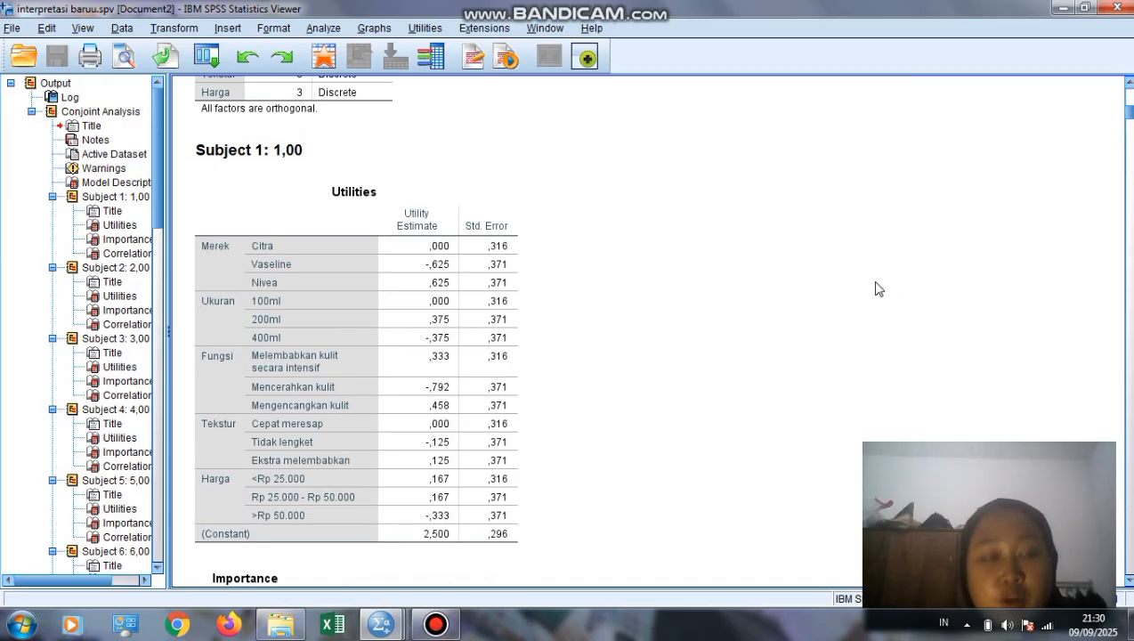
left_click(348, 392)
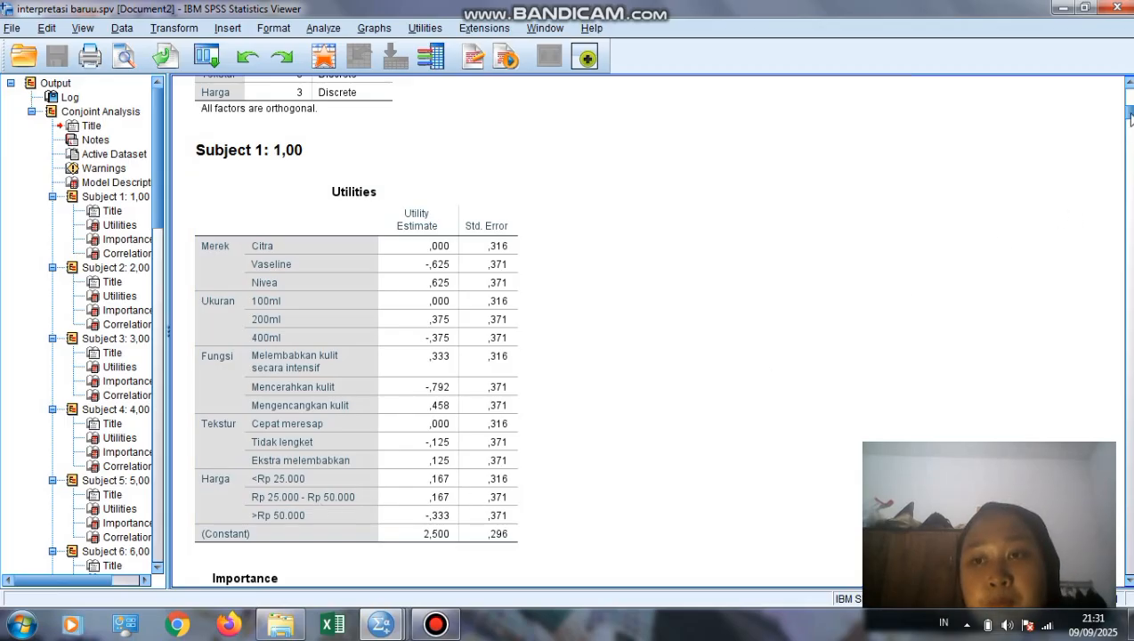
scroll(1129, 114, "down", 5)
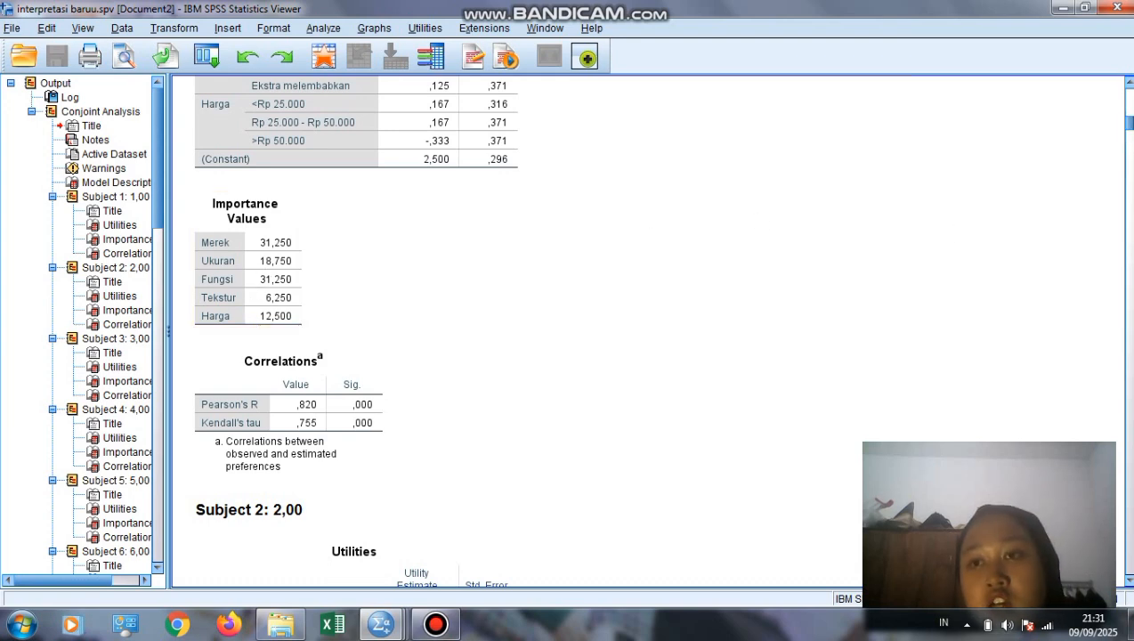
scroll(356, 329, "down", 5)
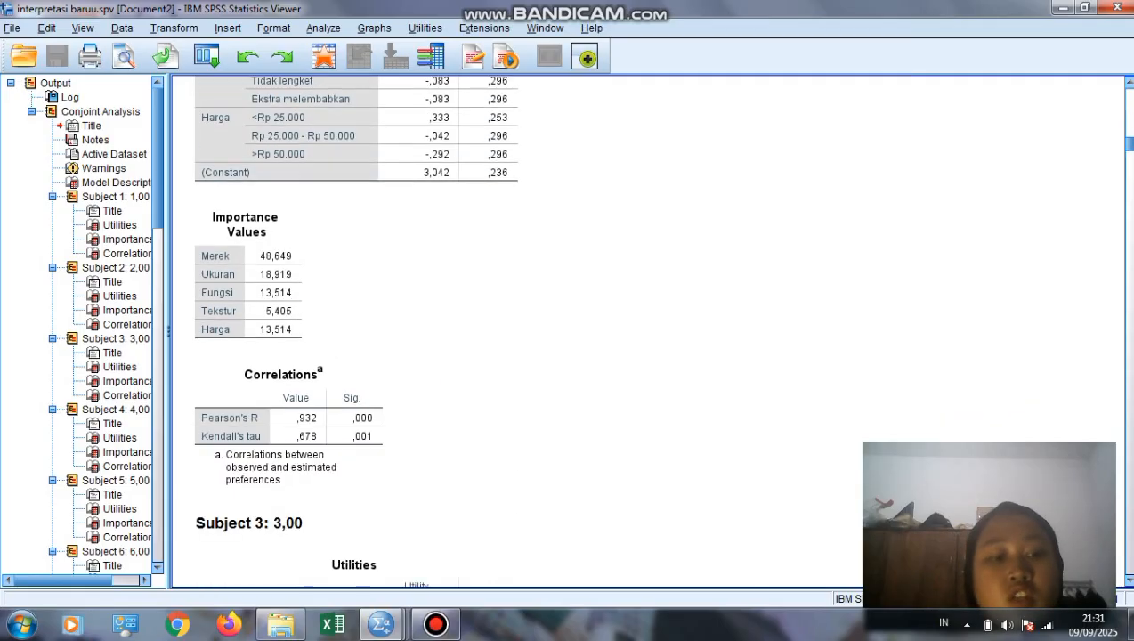
Step: Review Subject 2's utilities again and examine the utilities, importance values and correlations for Subjects 3 and 4
scroll(678, 223, "down", 3)
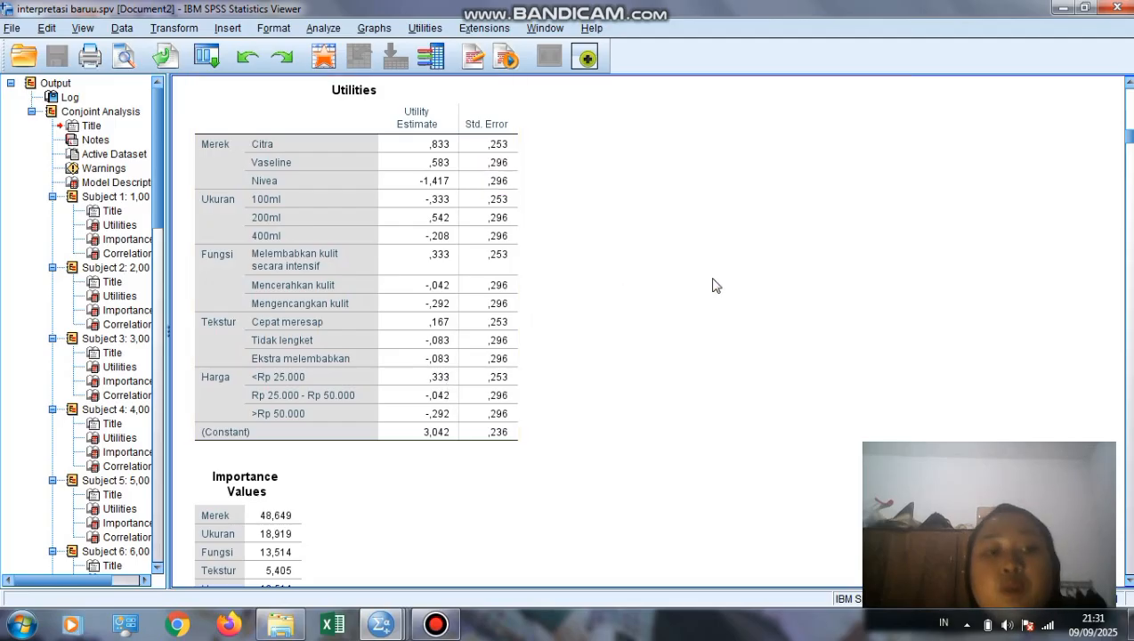
scroll(1129, 139, "down", 1)
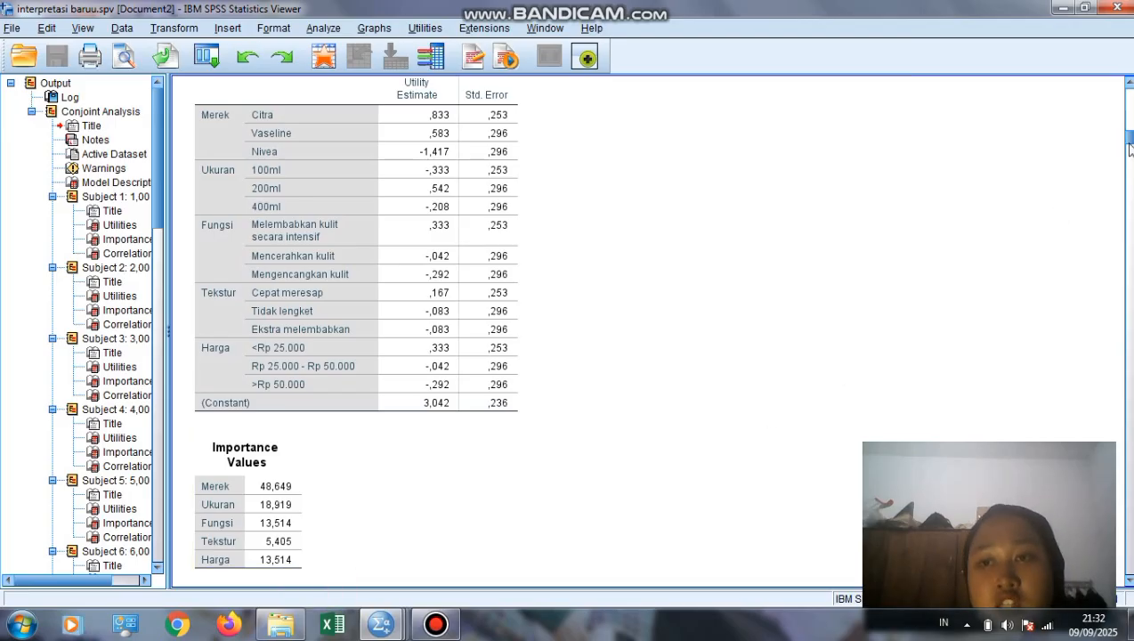
left_click_drag(1126, 136, 1128, 154)
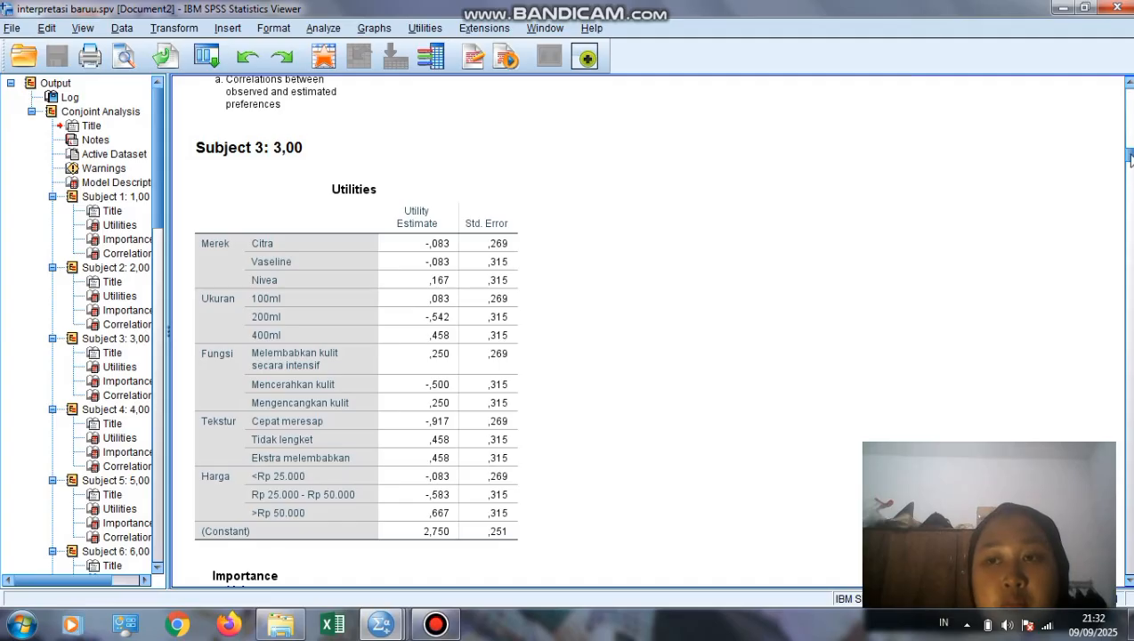
left_click_drag(1129, 156, 1129, 169)
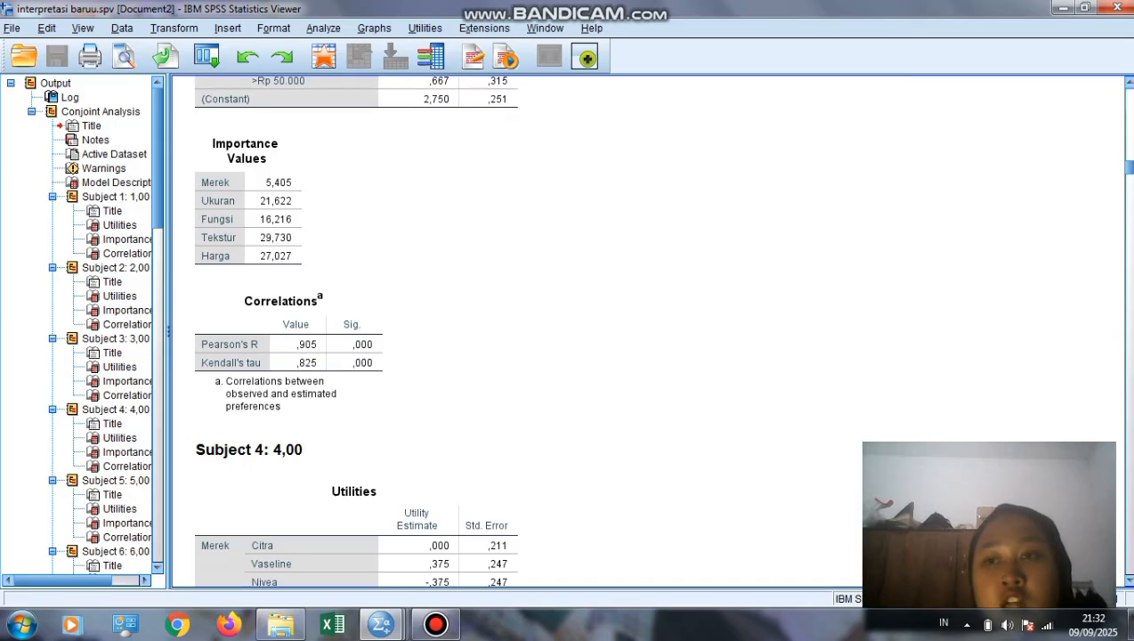
scroll(1123, 168, "down", 3)
scroll(1123, 168, "down", 3)
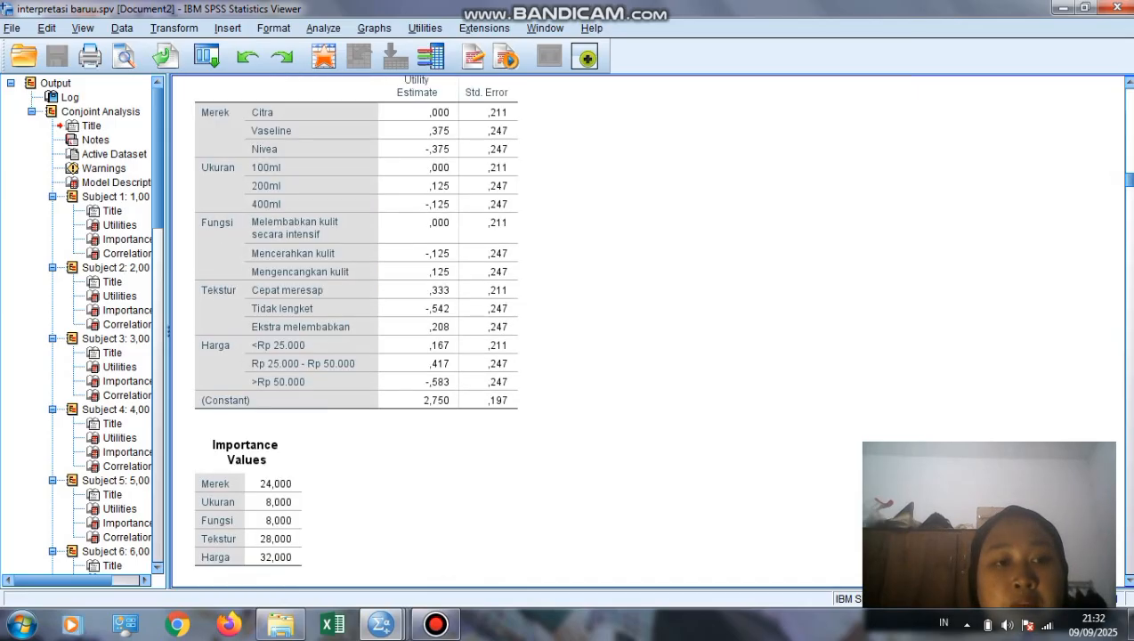
scroll(1123, 168, "up", 1)
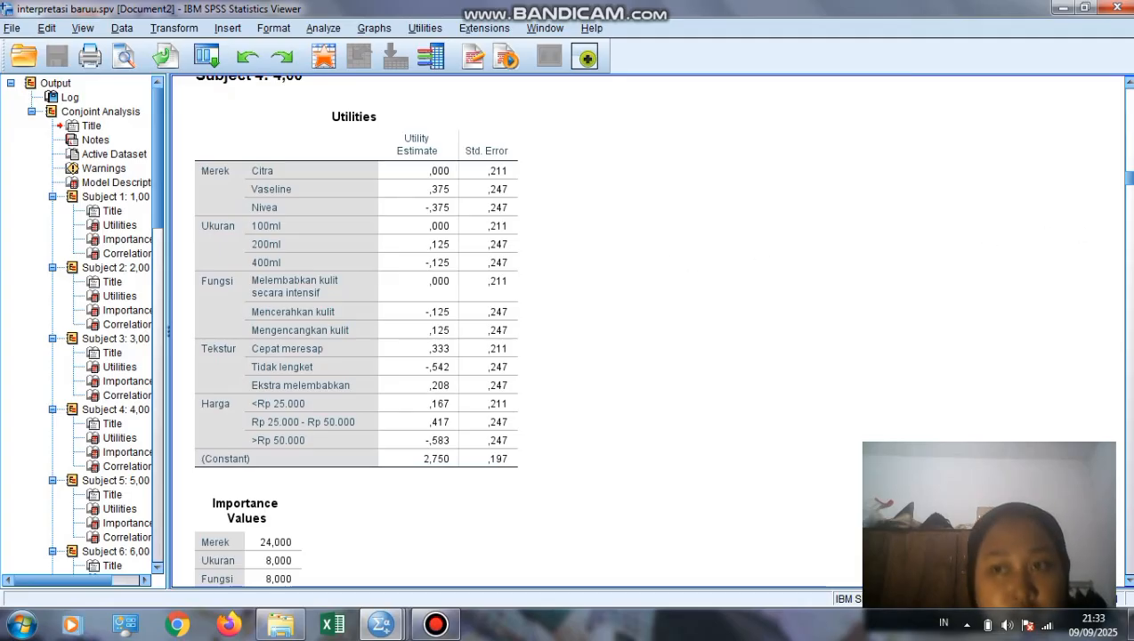
scroll(355, 331, "down", 5)
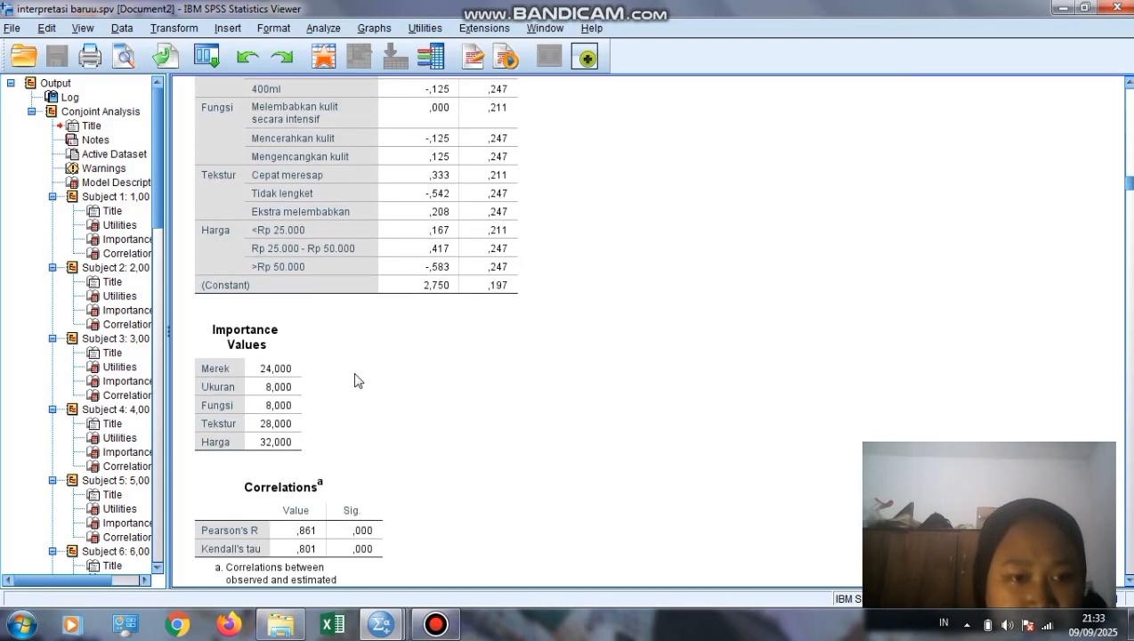
left_click(264, 445)
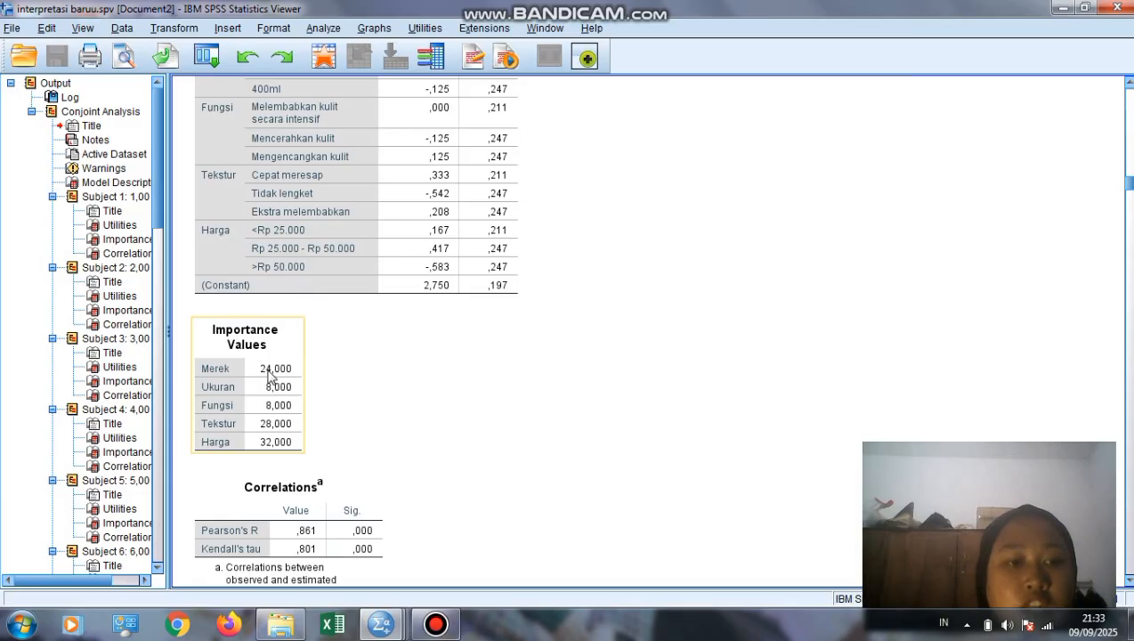
left_click(754, 378)
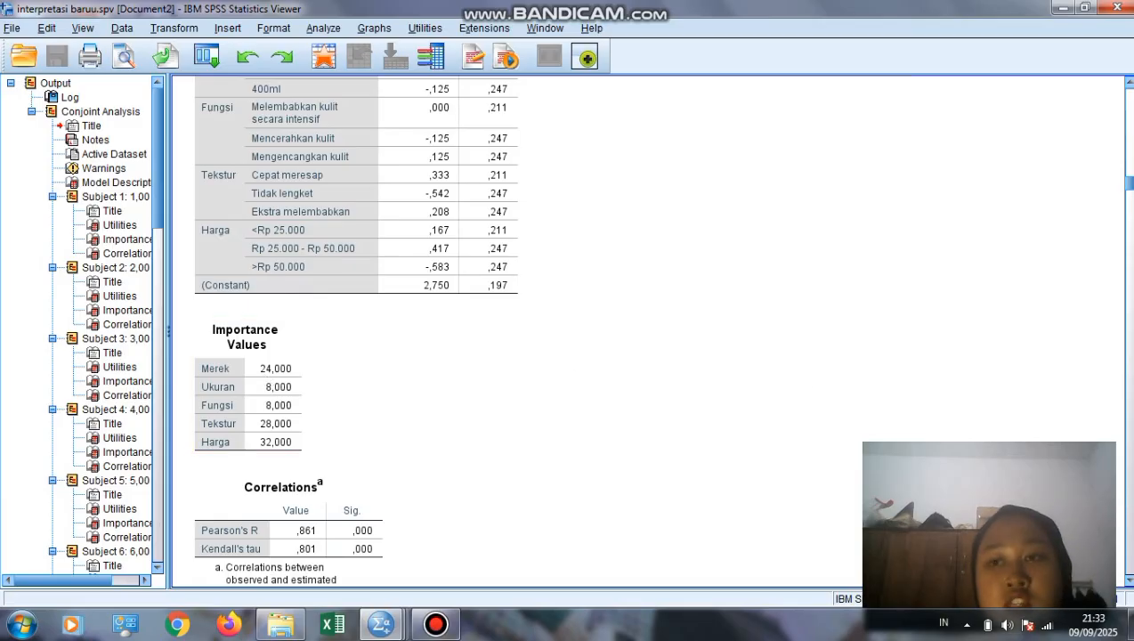
Step: Examine the utilities, importance values and correlations for Subjects 5 and 6 in the conjoint output
left_click_drag(1129, 183, 1129, 198)
left_click(384, 385)
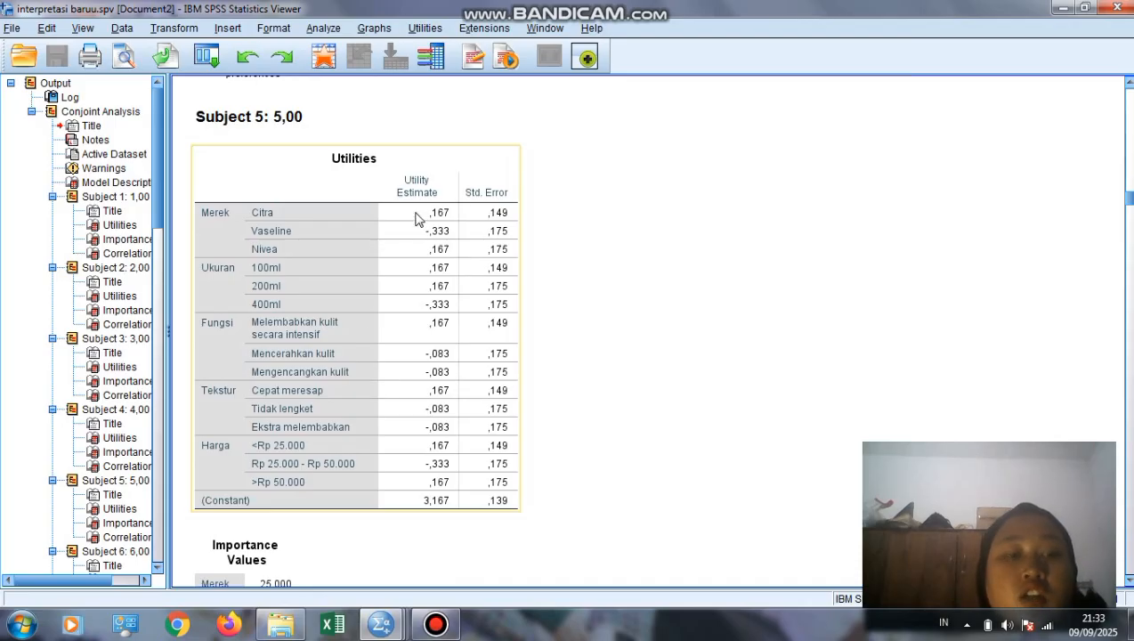
left_click(842, 145)
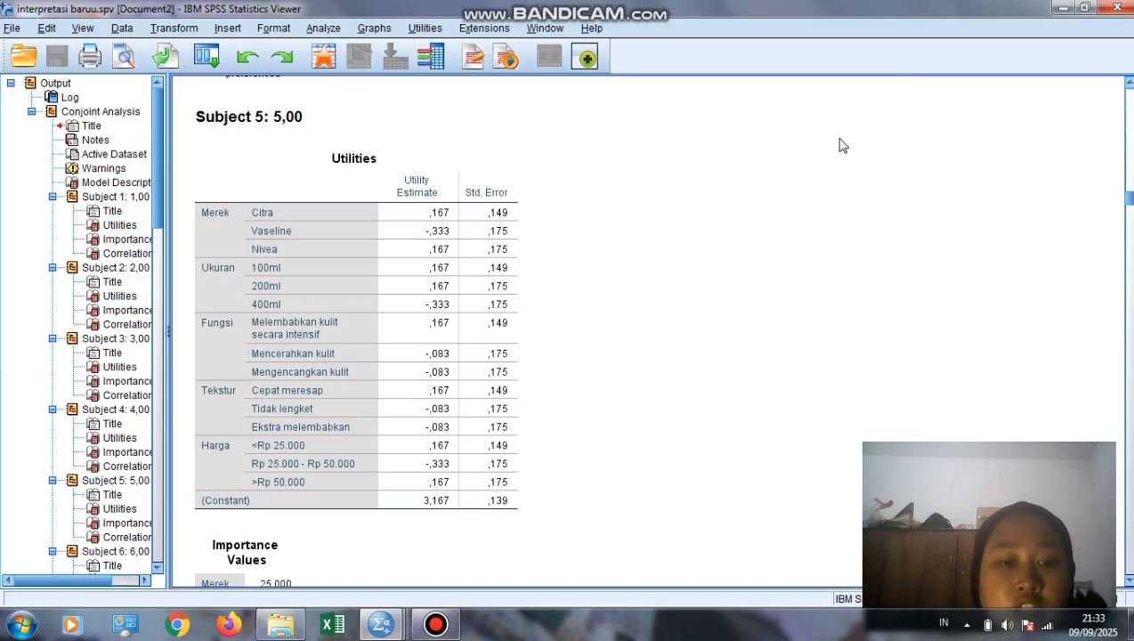
left_click(286, 426)
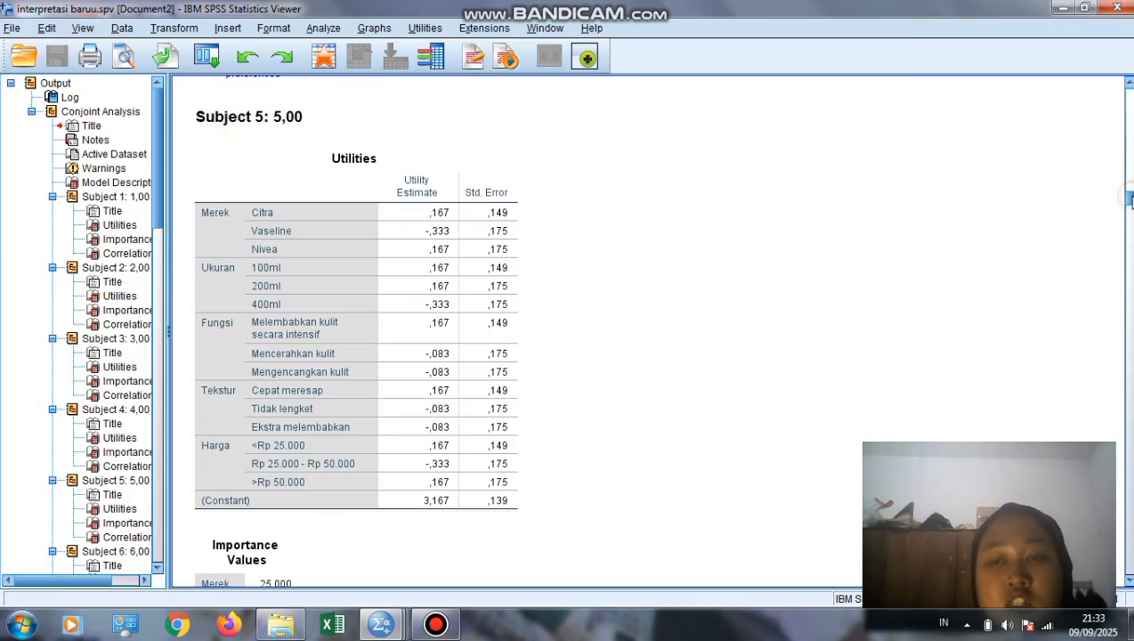
scroll(1127, 200, "down", 6)
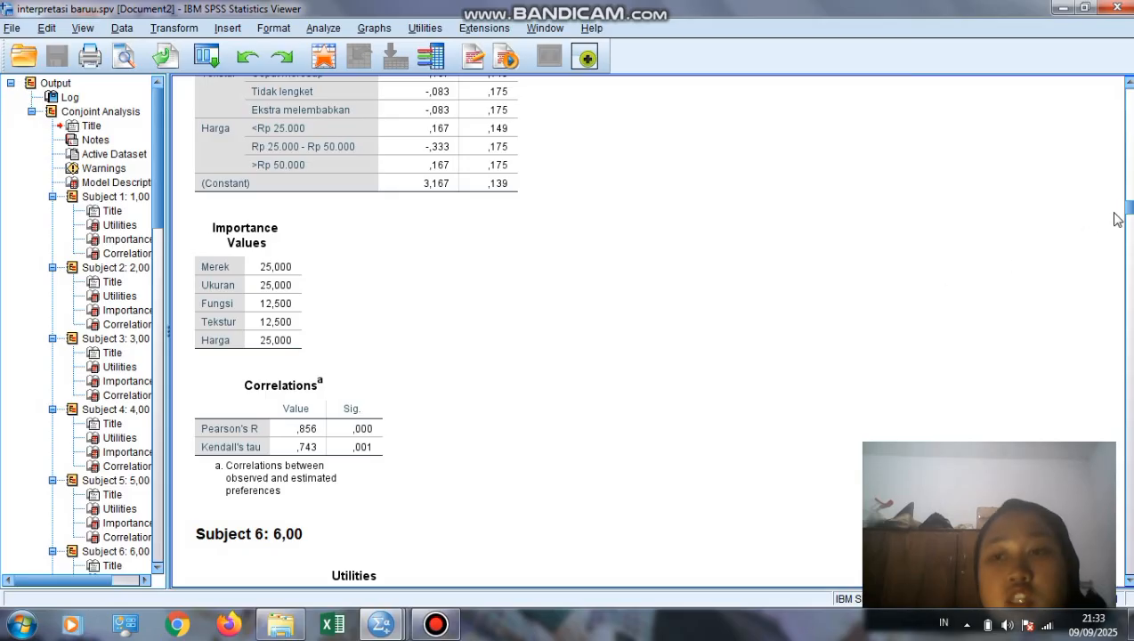
left_click_drag(1128, 209, 1130, 225)
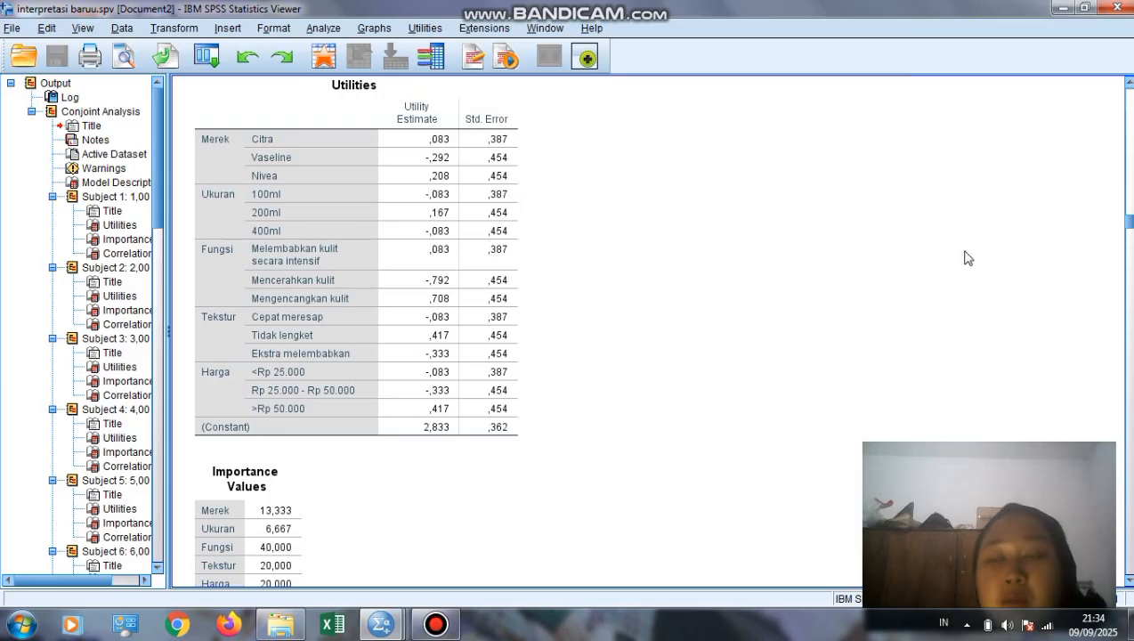
scroll(1127, 221, "down", 2)
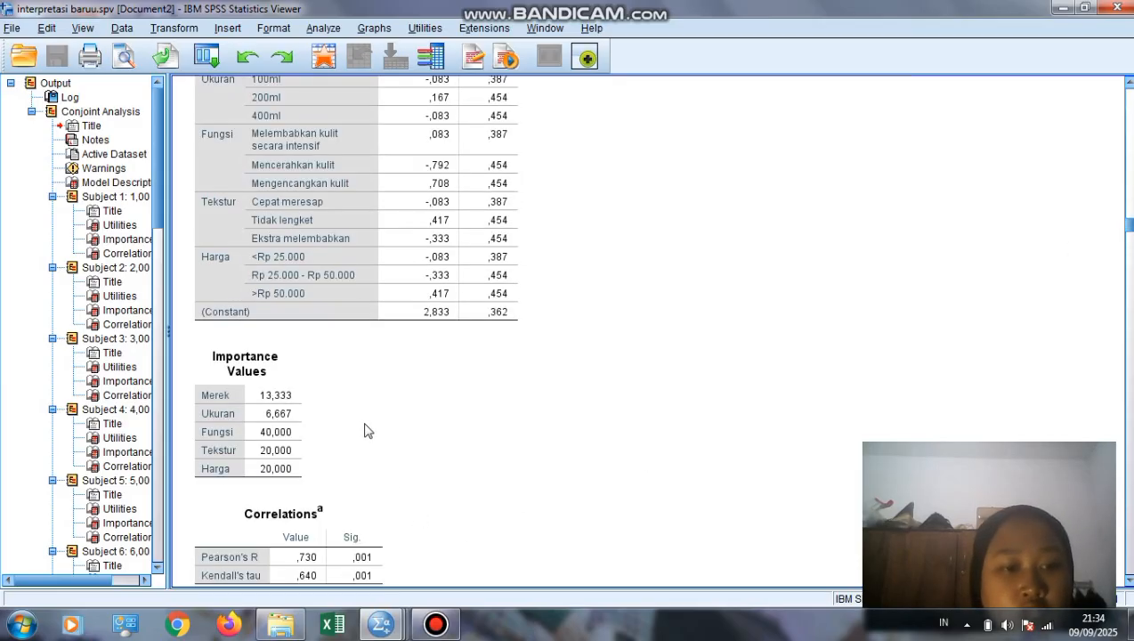
left_click(290, 450)
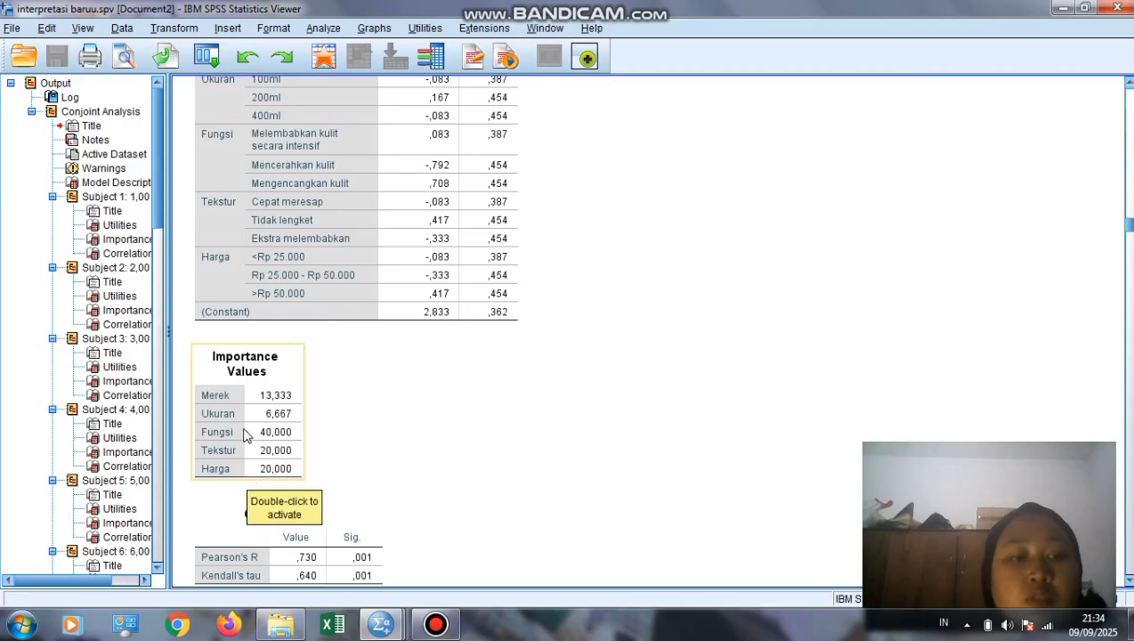
left_click(620, 377)
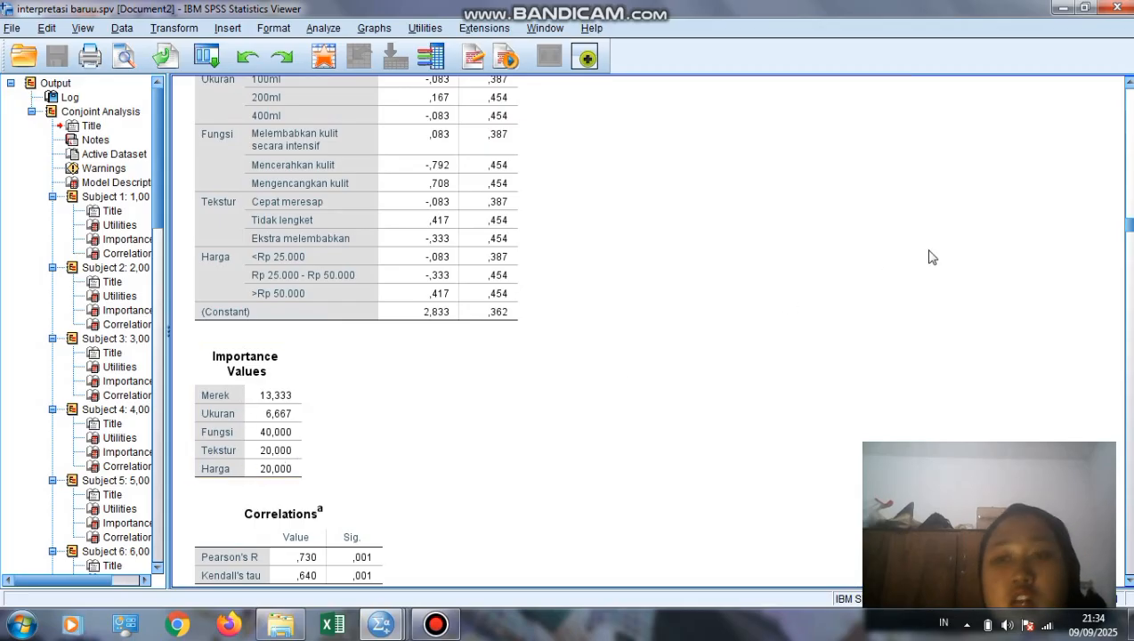
Step: Examine Subject 7's utility estimates for each attribute level, along with the importance values and correlations
left_click_drag(1131, 230, 1126, 240)
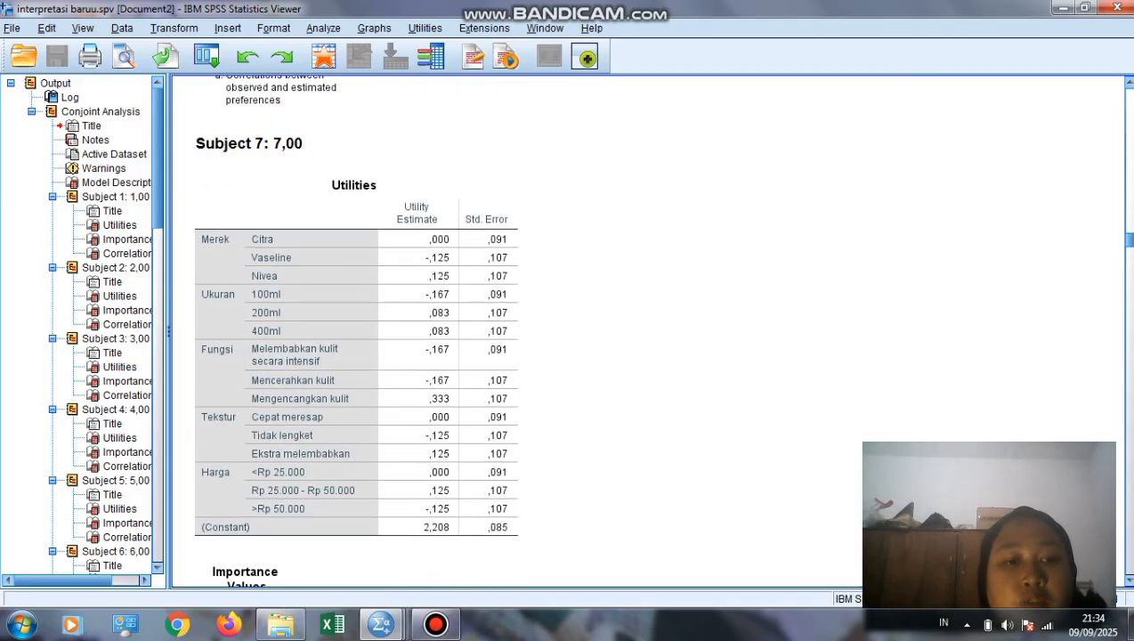
left_click(454, 319)
left_click(653, 324)
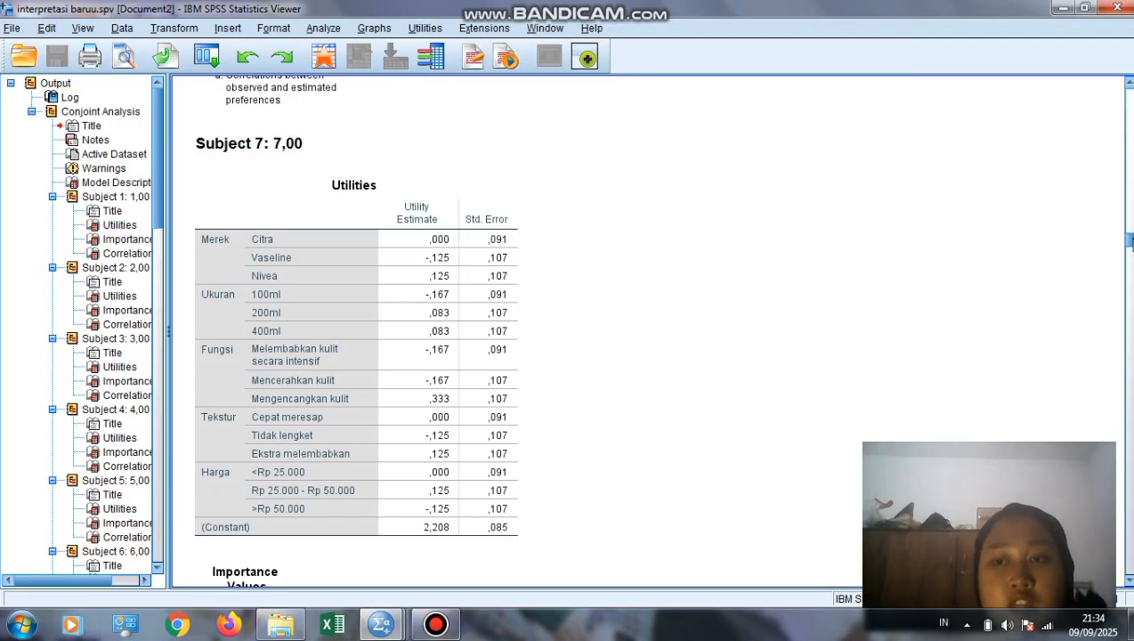
scroll(356, 329, "down", 5)
scroll(356, 329, "down", 2)
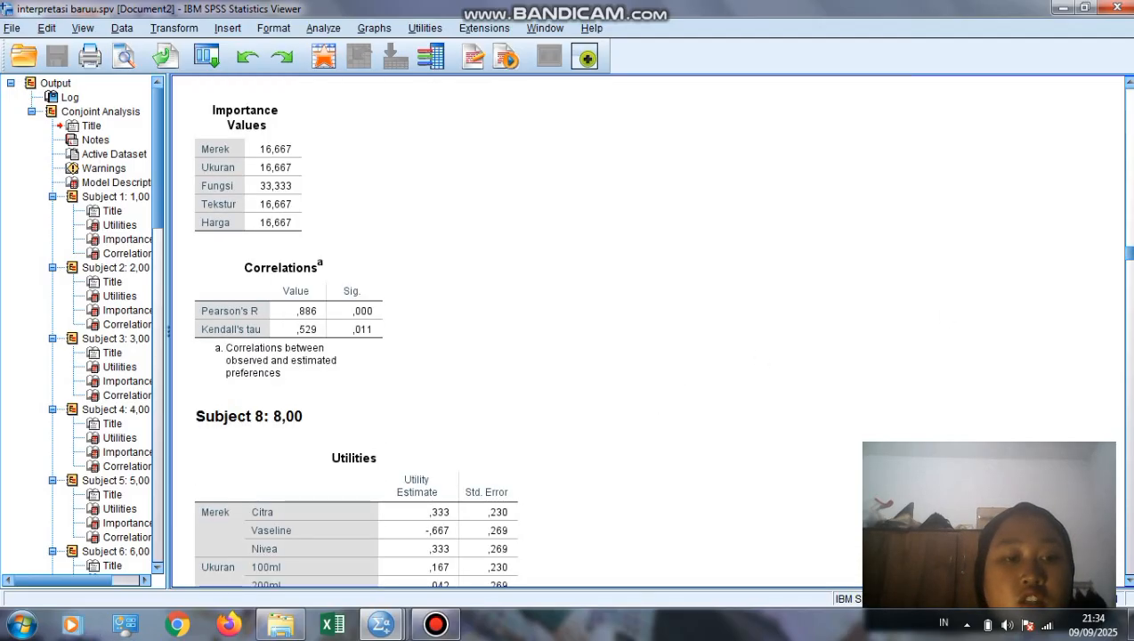
left_click(291, 169)
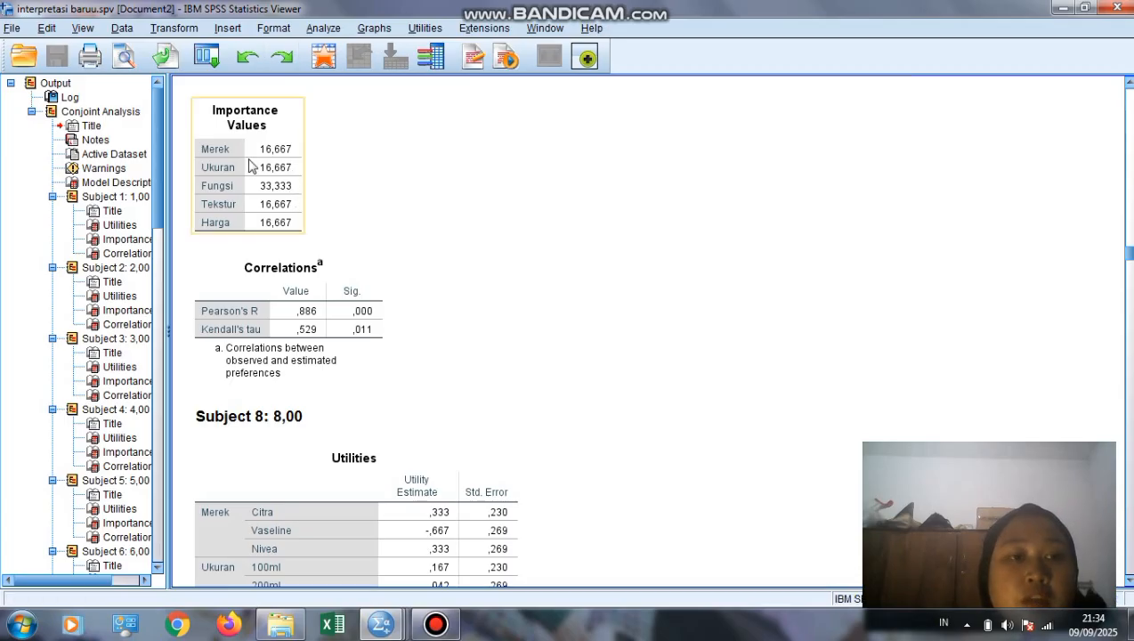
left_click(252, 243)
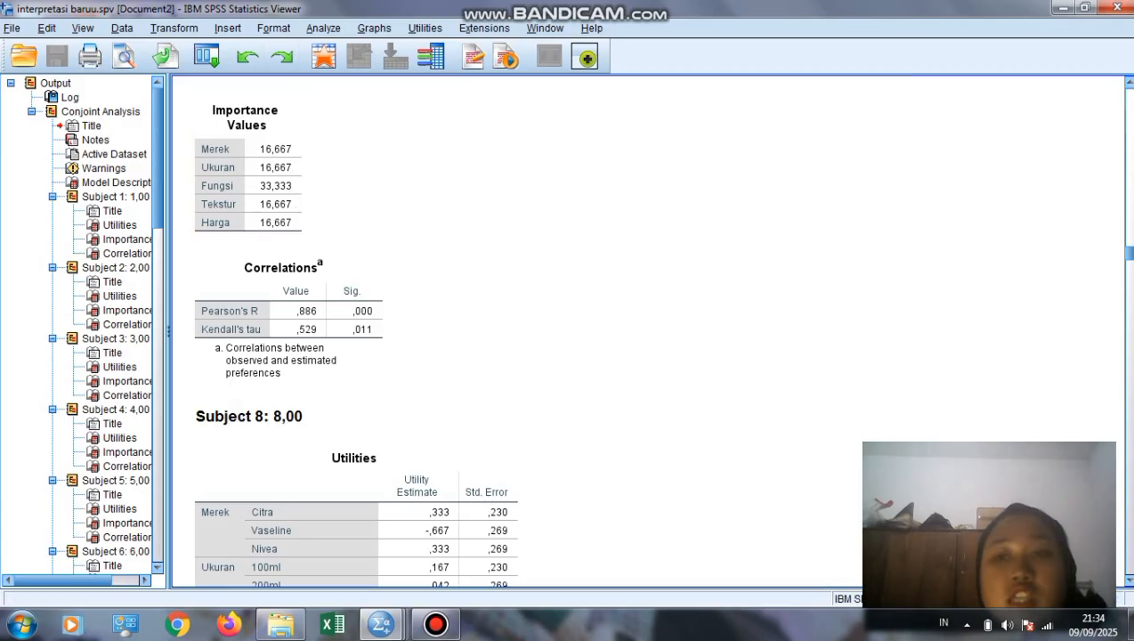
Step: Examine Subject 8's utility estimates for Merek, Ukuran, Fungsi, Tekstur and Harga, plus the importance values and correlations
scroll(1131, 258, "down", 3)
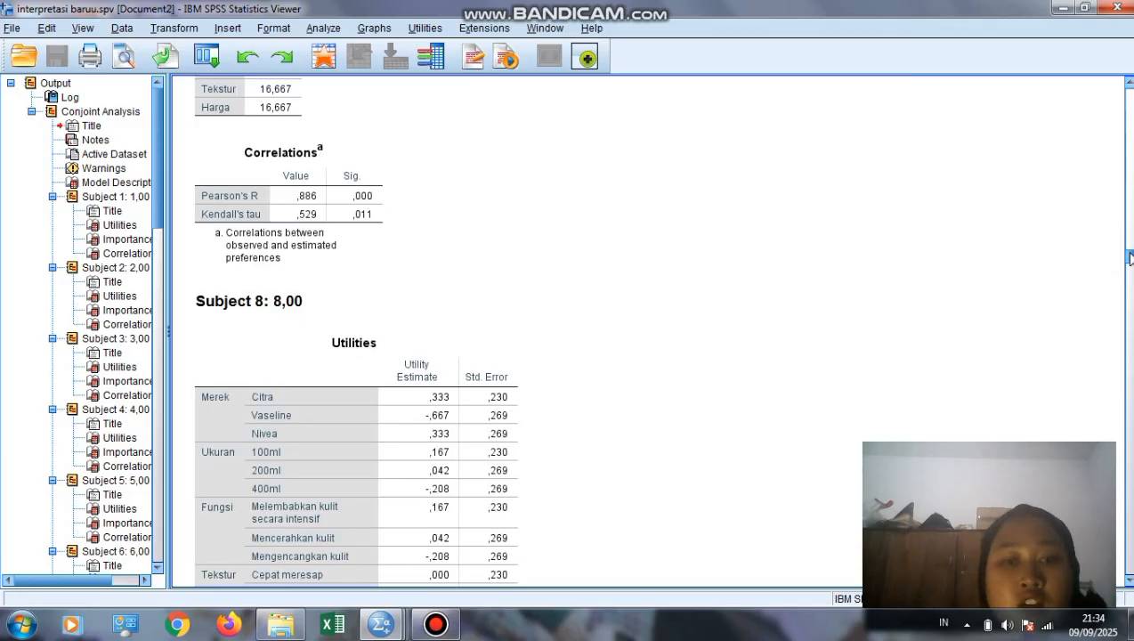
scroll(1131, 257, "down", 3)
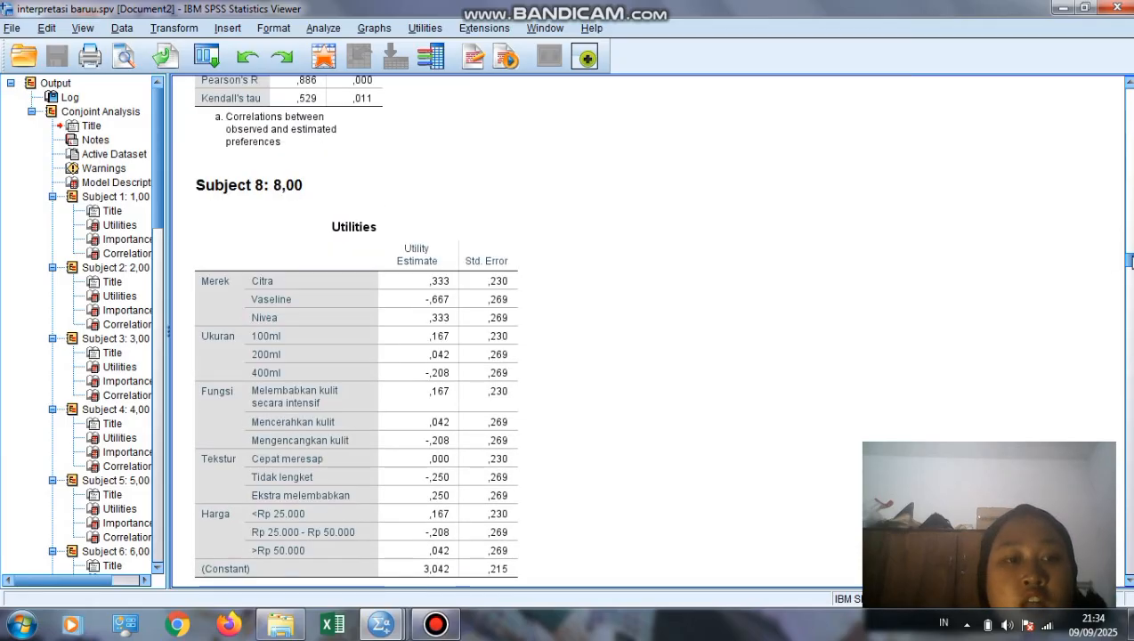
left_click(317, 347)
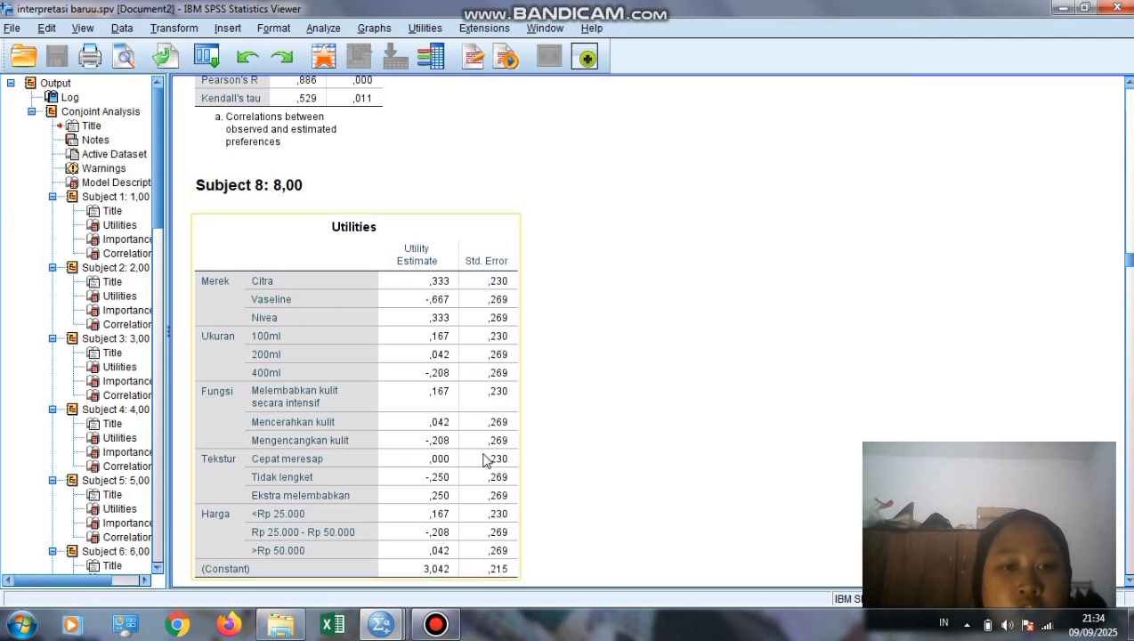
left_click(687, 319)
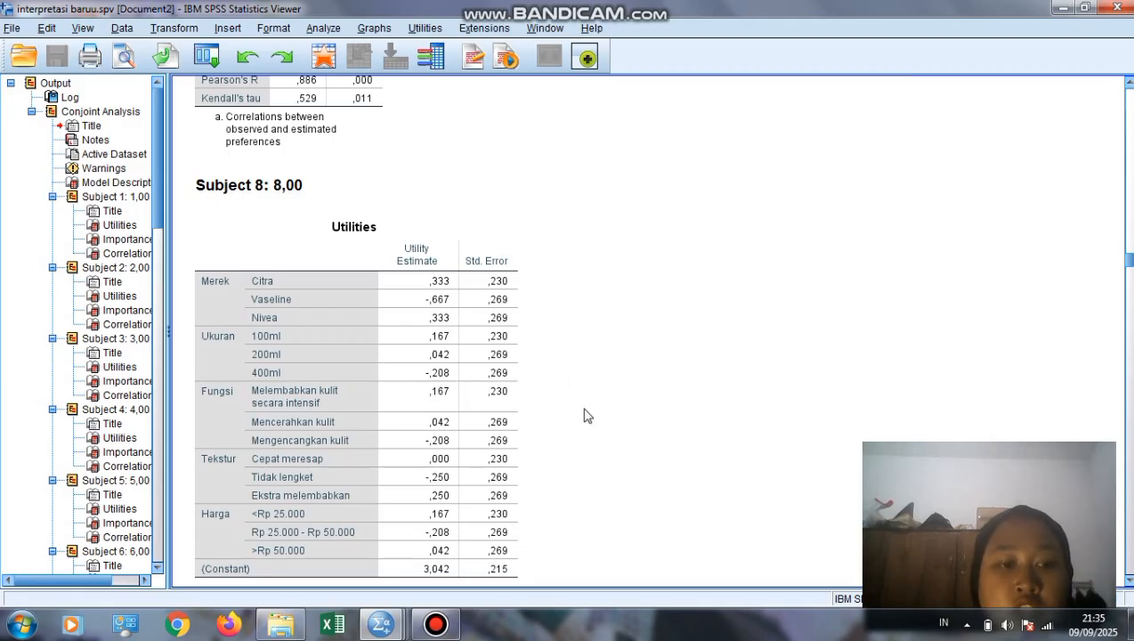
left_click(453, 512)
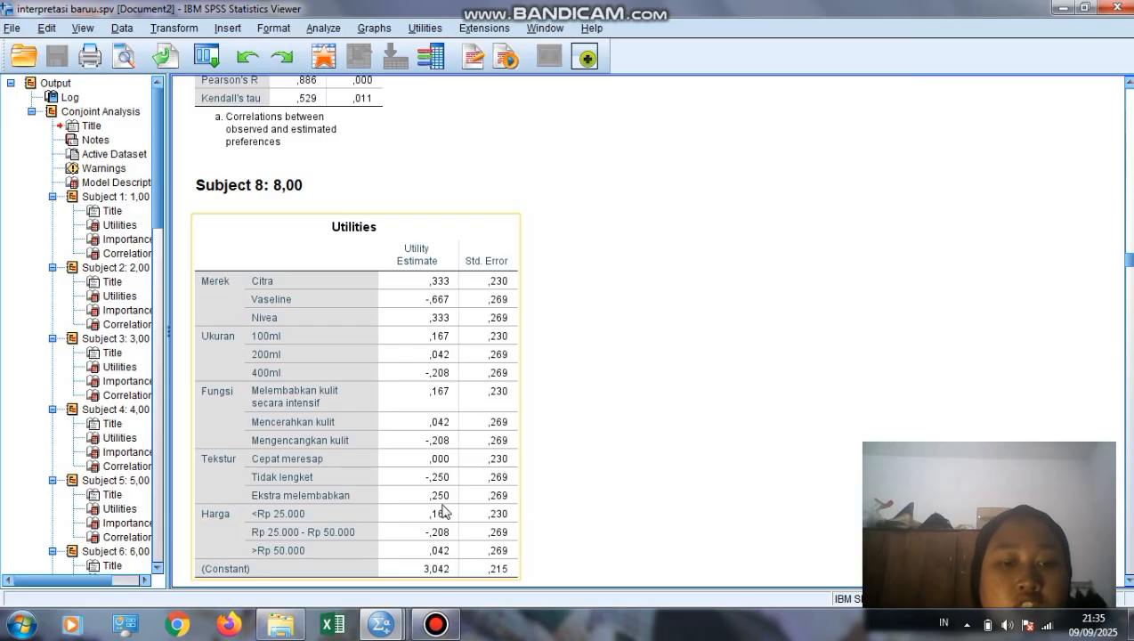
left_click(901, 261)
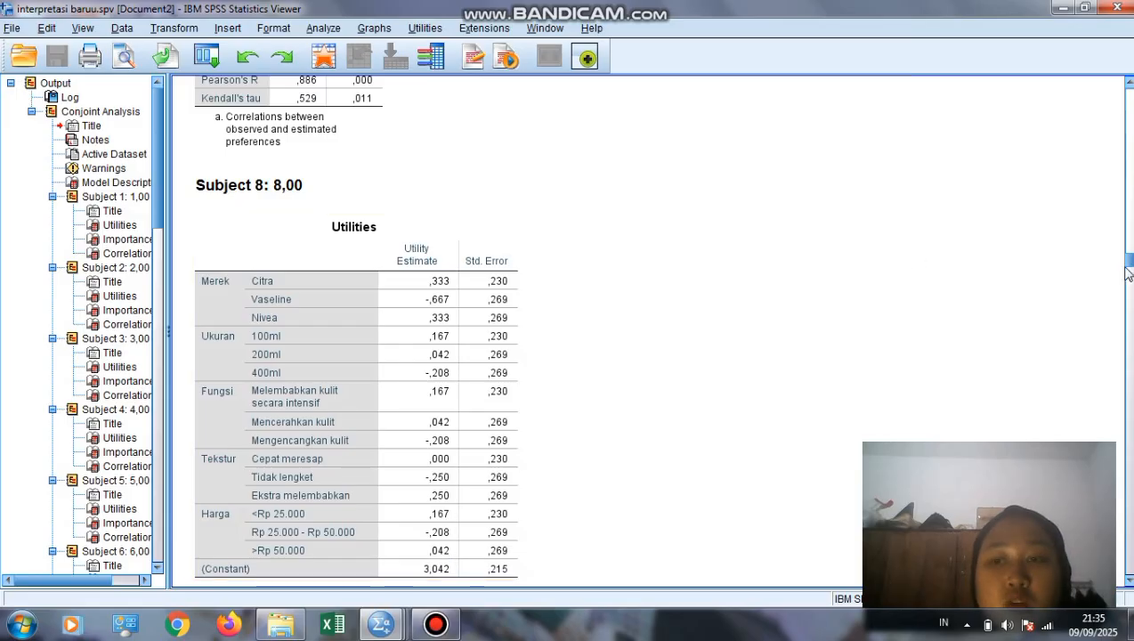
left_click_drag(1129, 261, 1129, 269)
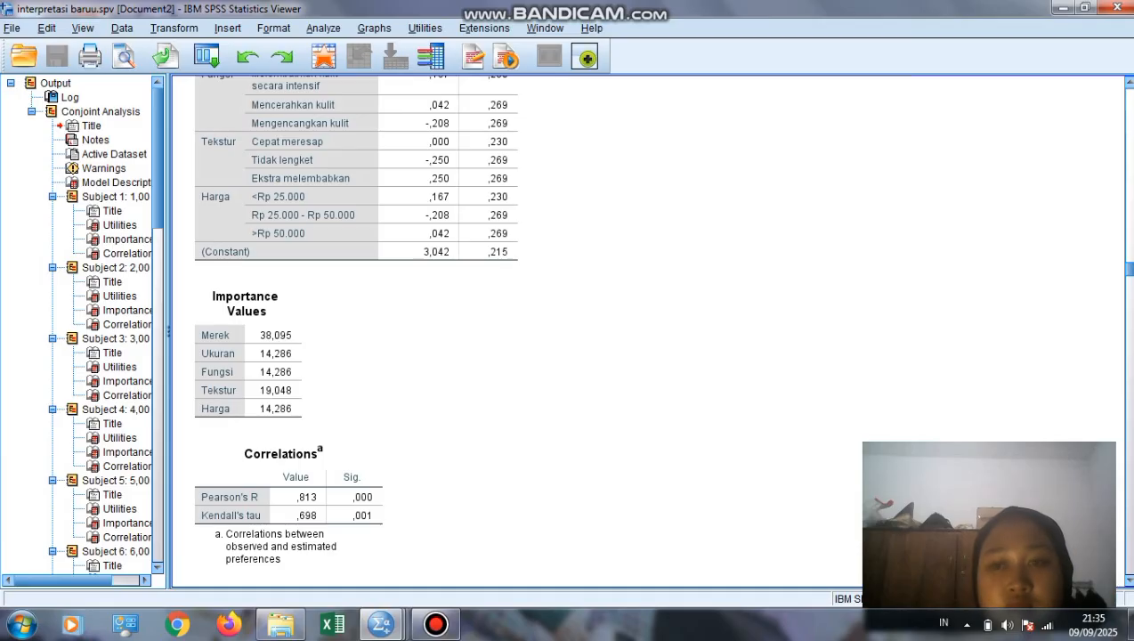
Step: Examine Subject 9's utilities table and compare the attributes' importance values, along with the correlations
scroll(356, 330, "down", 5)
scroll(356, 357, "down", 2)
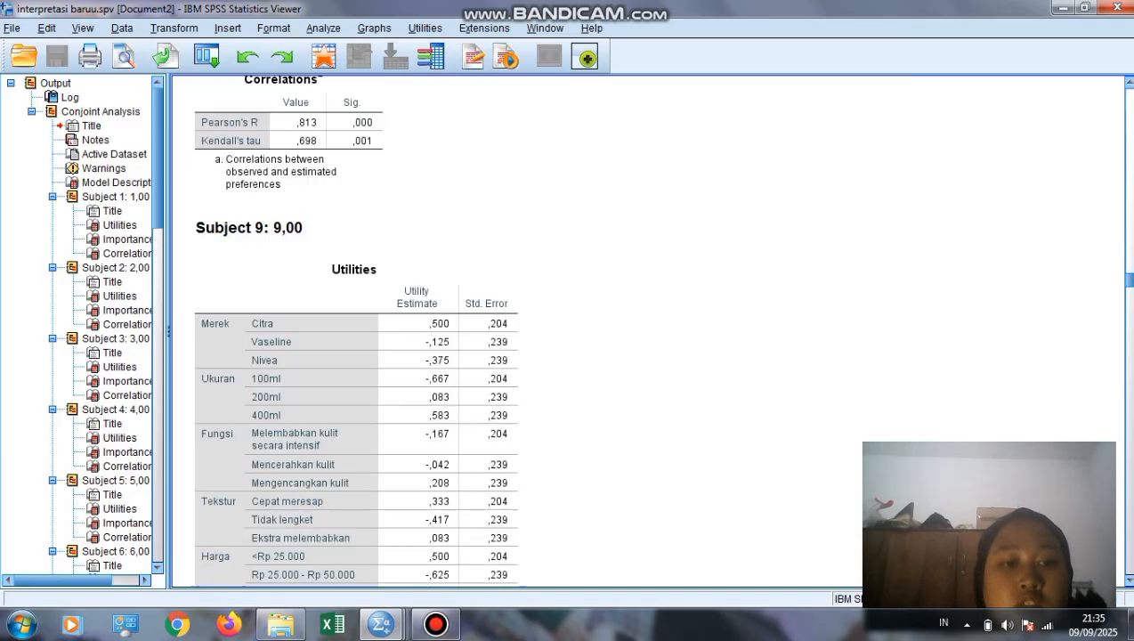
scroll(356, 356, "down", 3)
left_click(516, 280)
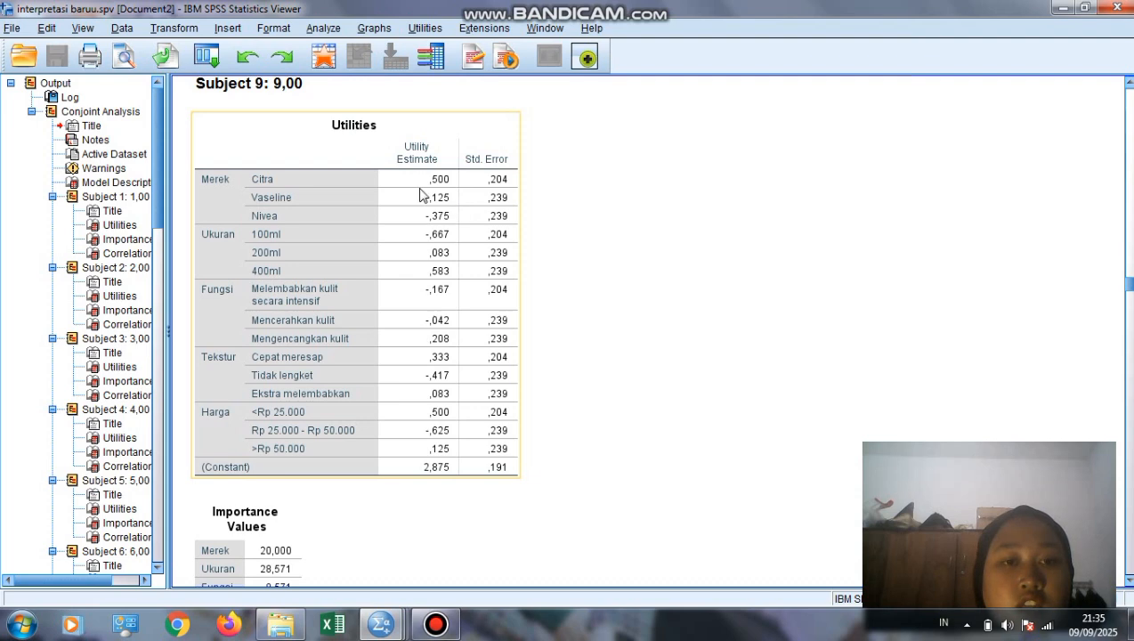
left_click(666, 255)
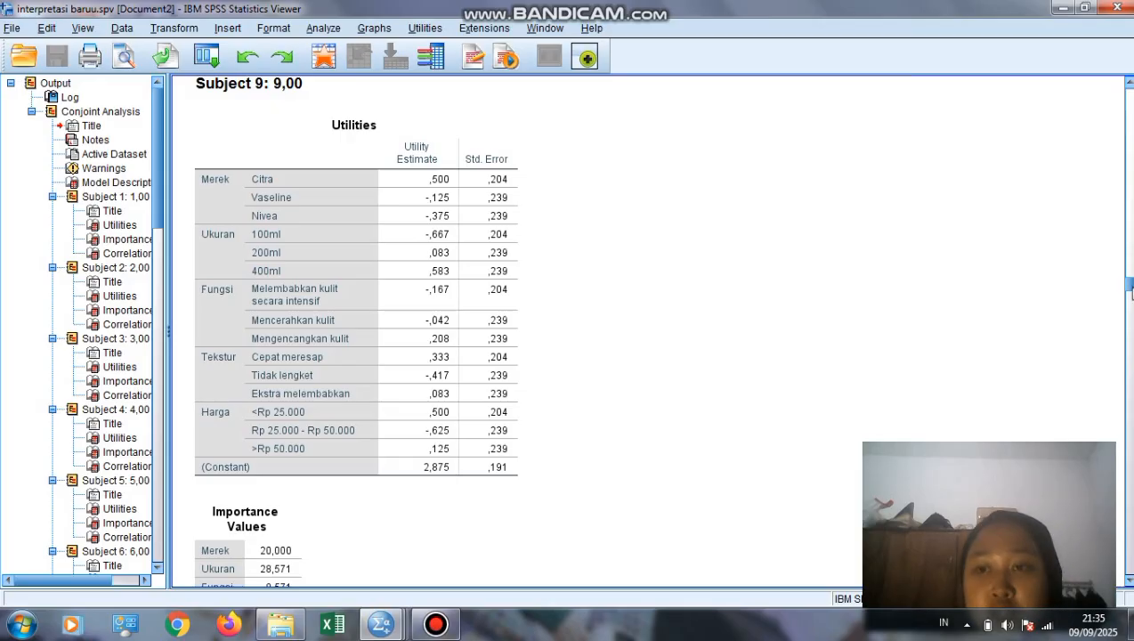
left_click(1130, 284)
left_click_drag(1130, 284, 1130, 292)
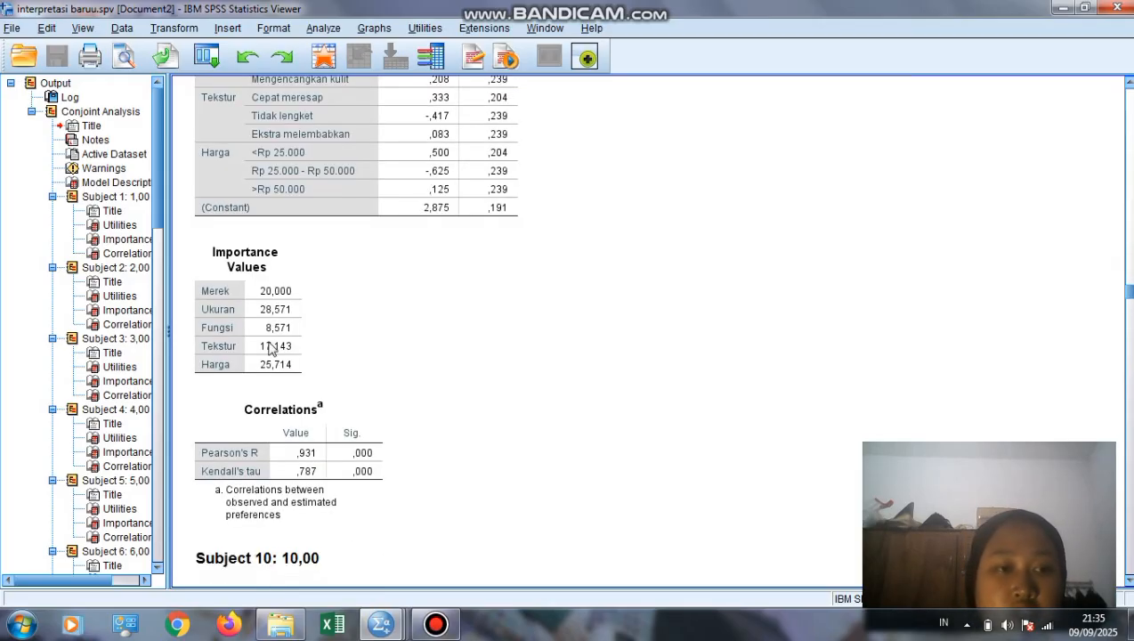
left_click(286, 314)
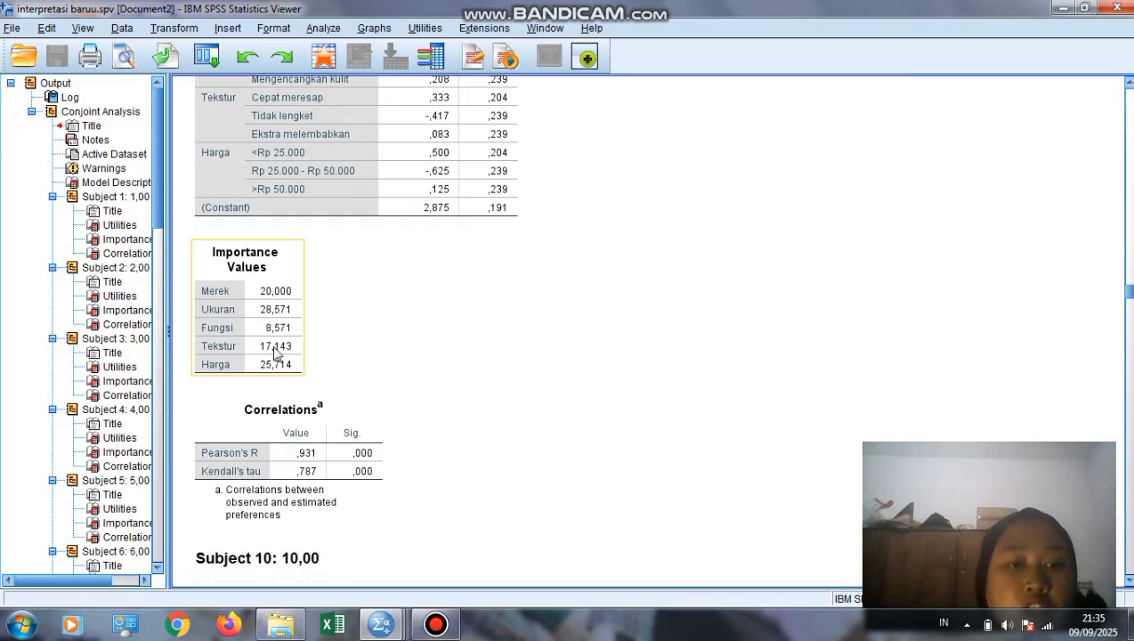
left_click(587, 281)
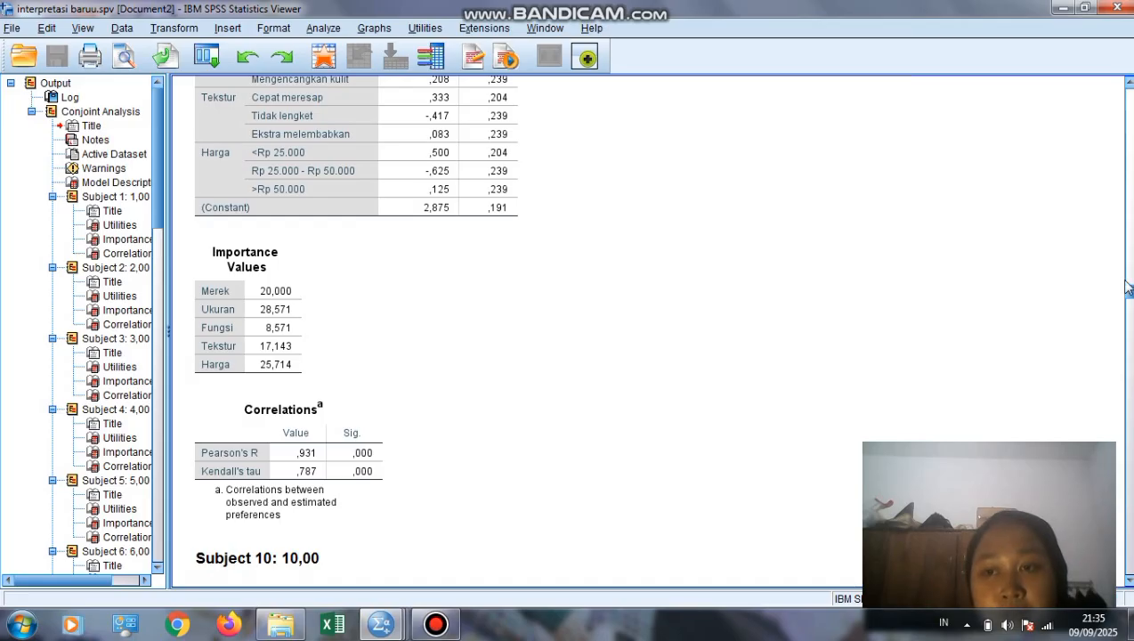
Step: Examine Subject 10's utility estimates for Merek, Ukuran, Fungsi, Tekstur and Harga, along with the importance values and correlations
left_click_drag(1131, 295, 1132, 310)
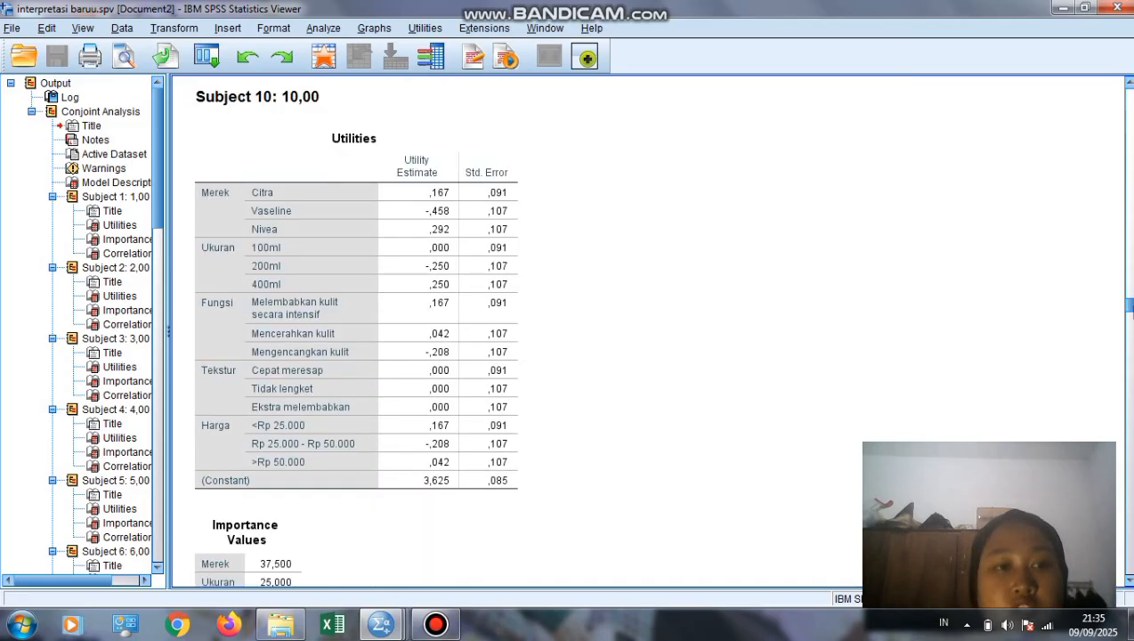
left_click(429, 253)
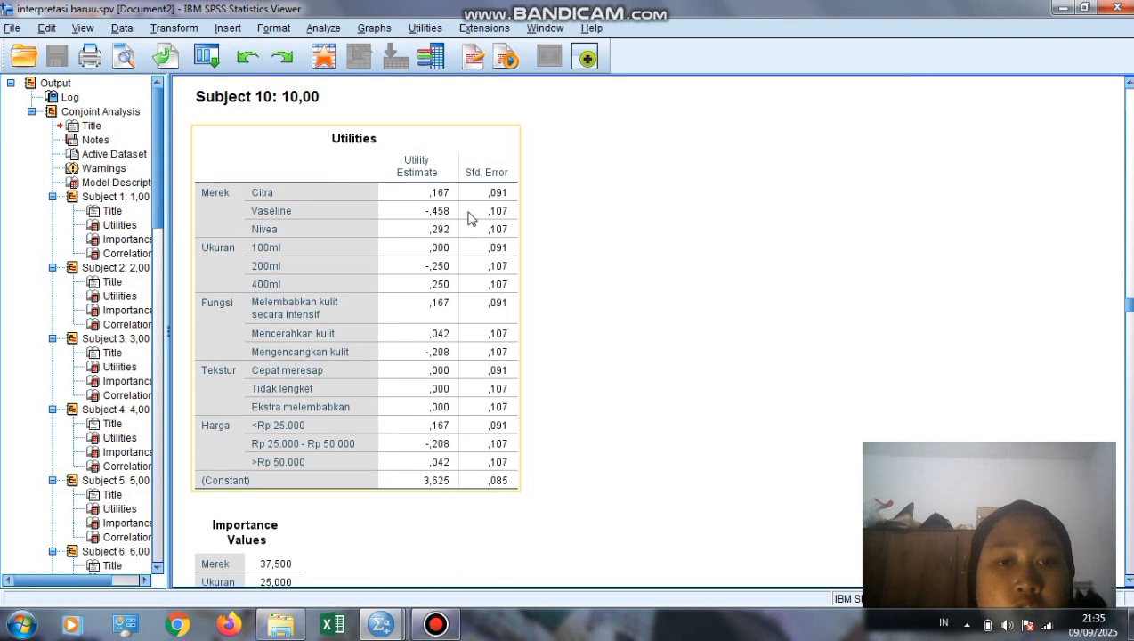
left_click(561, 237)
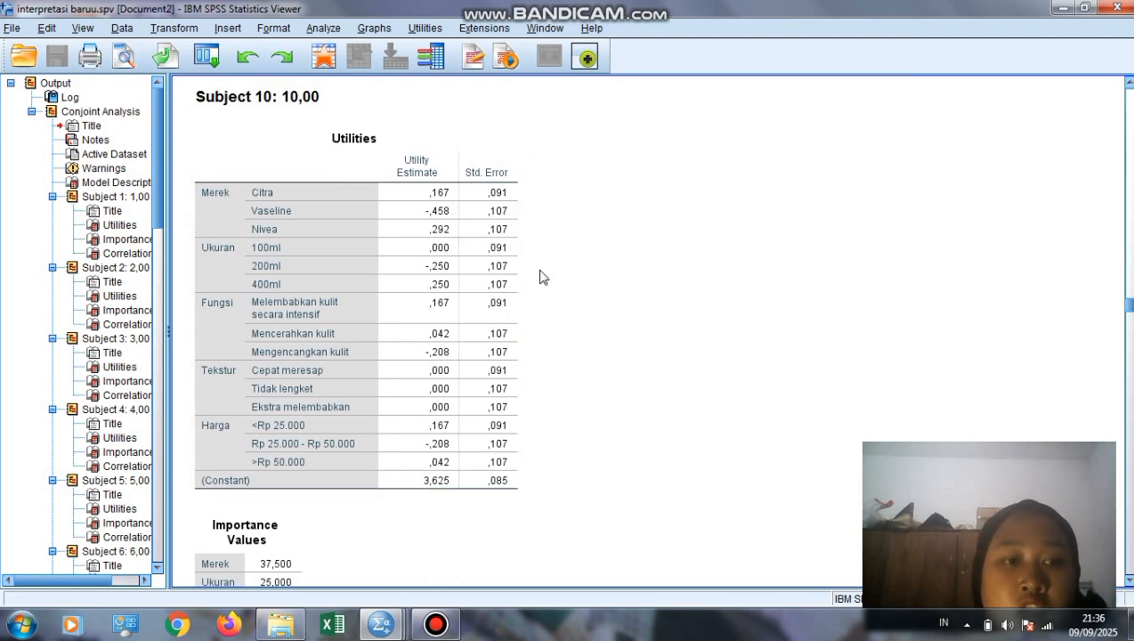
left_click(439, 324)
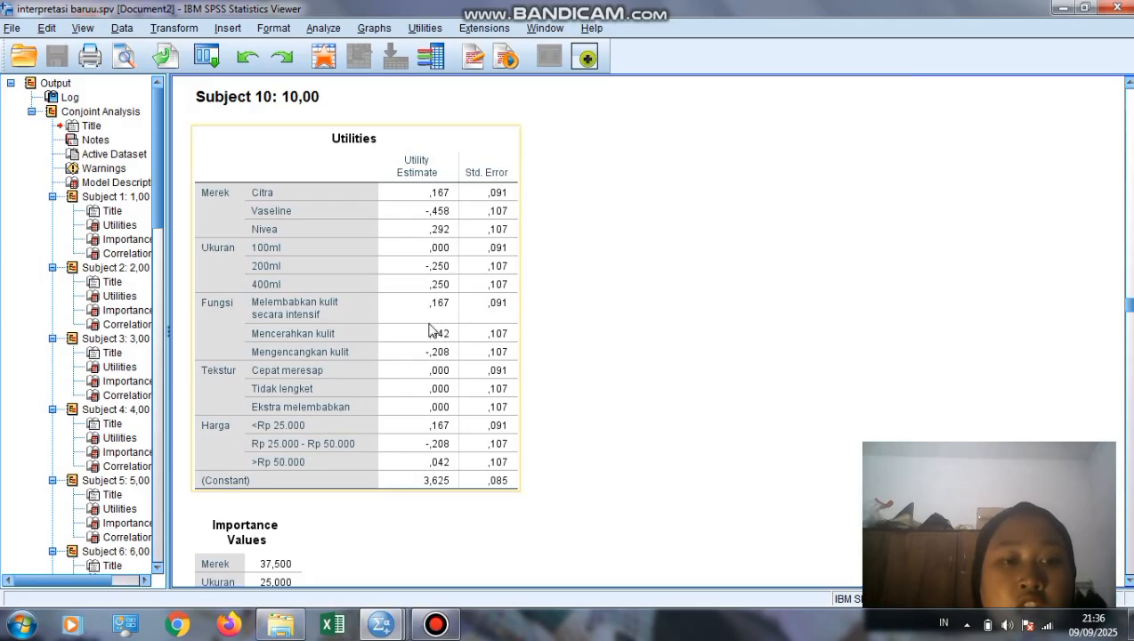
left_click(606, 449)
left_click(436, 377)
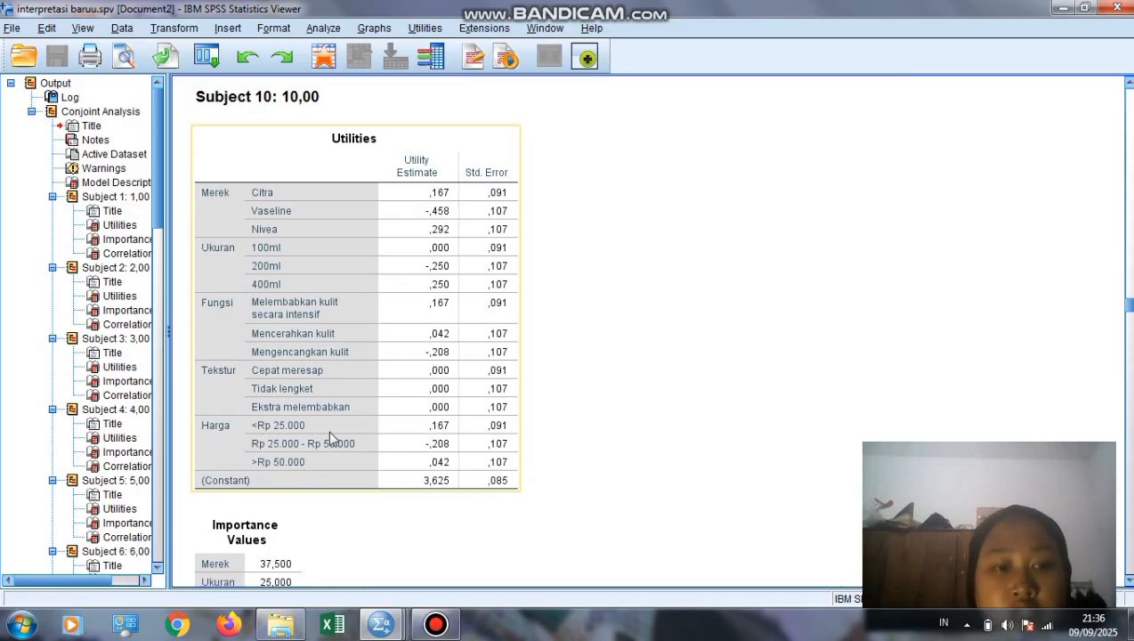
left_click(608, 415)
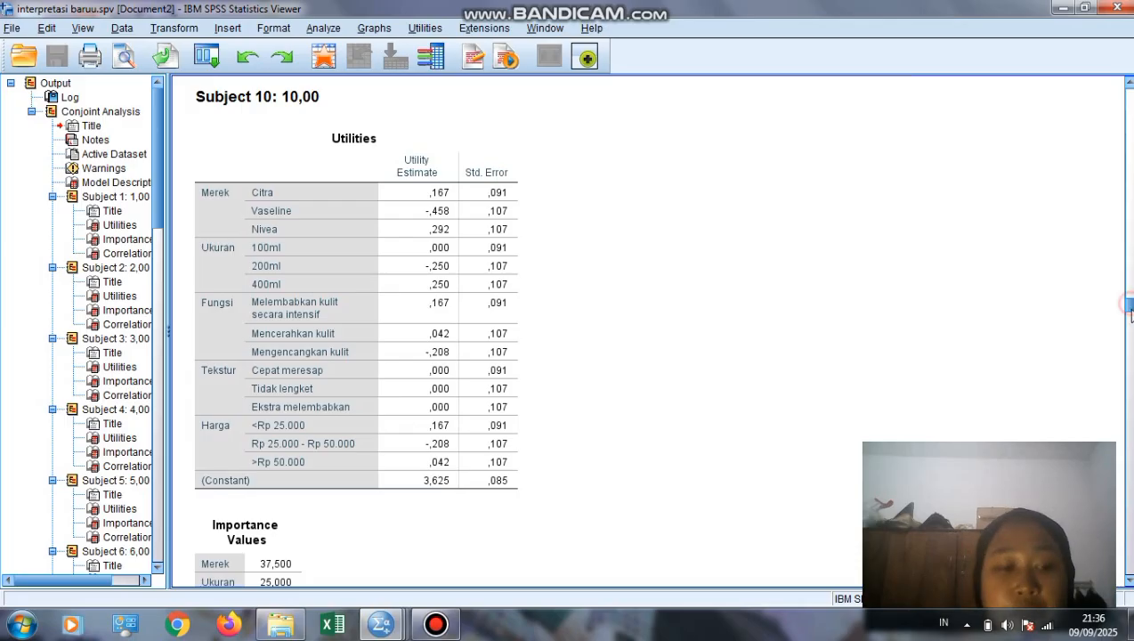
left_click_drag(1128, 307, 1128, 313)
left_click(300, 310)
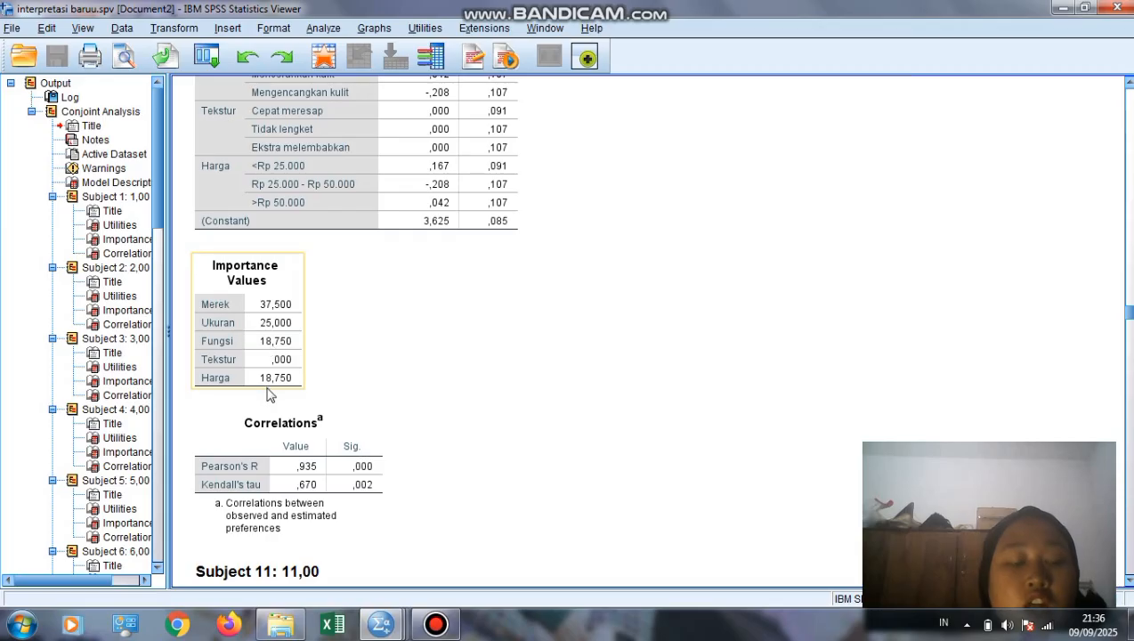
left_click(374, 347)
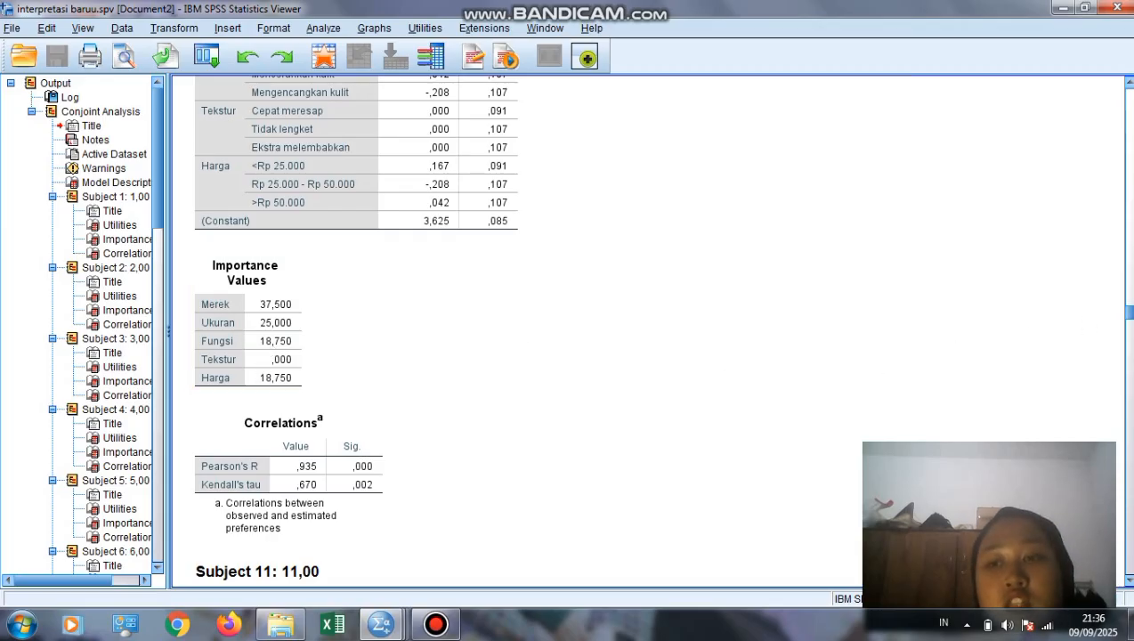
Step: Examine Subject 11's utilities table and compare the importance values of the five attributes, along with the correlations
left_click_drag(1129, 314, 1130, 337)
left_click(276, 188)
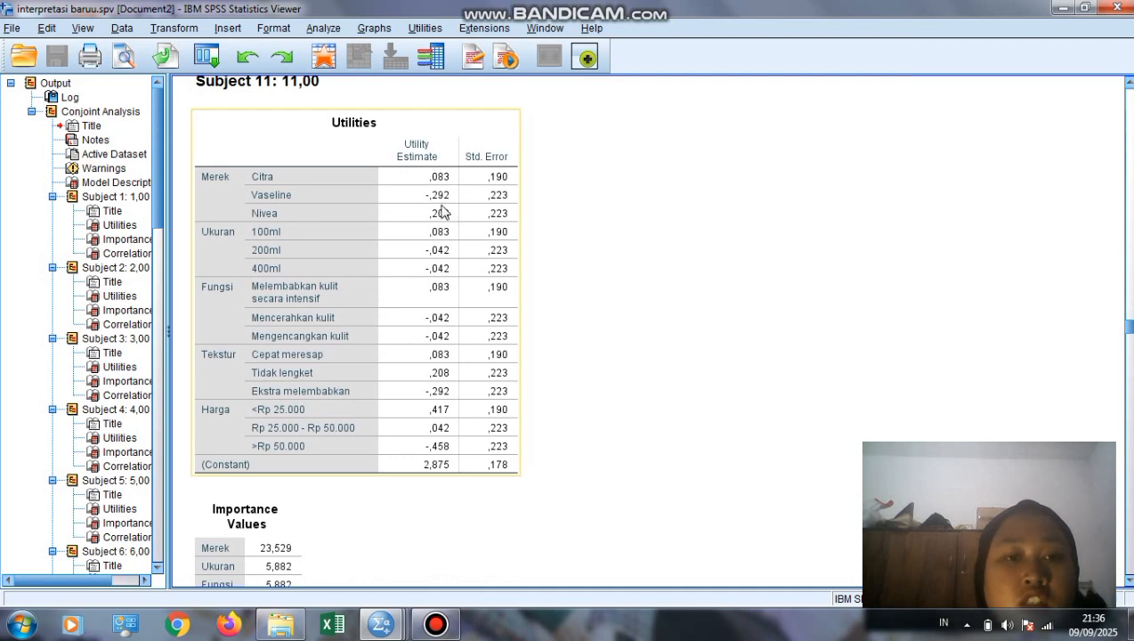
left_click(614, 225)
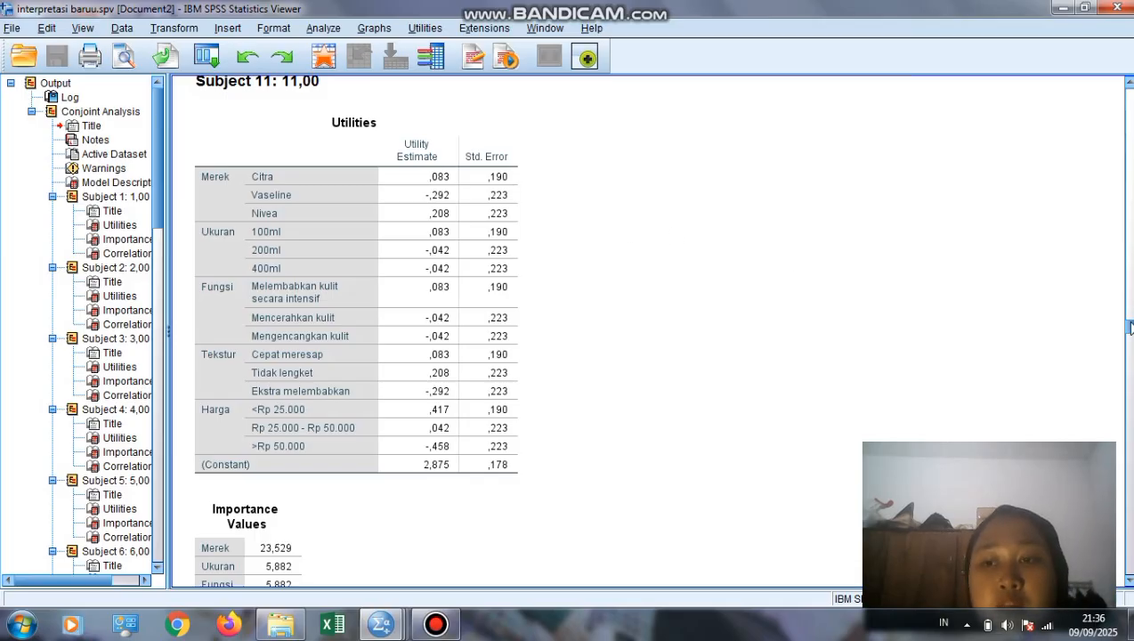
left_click_drag(1129, 326, 1129, 335)
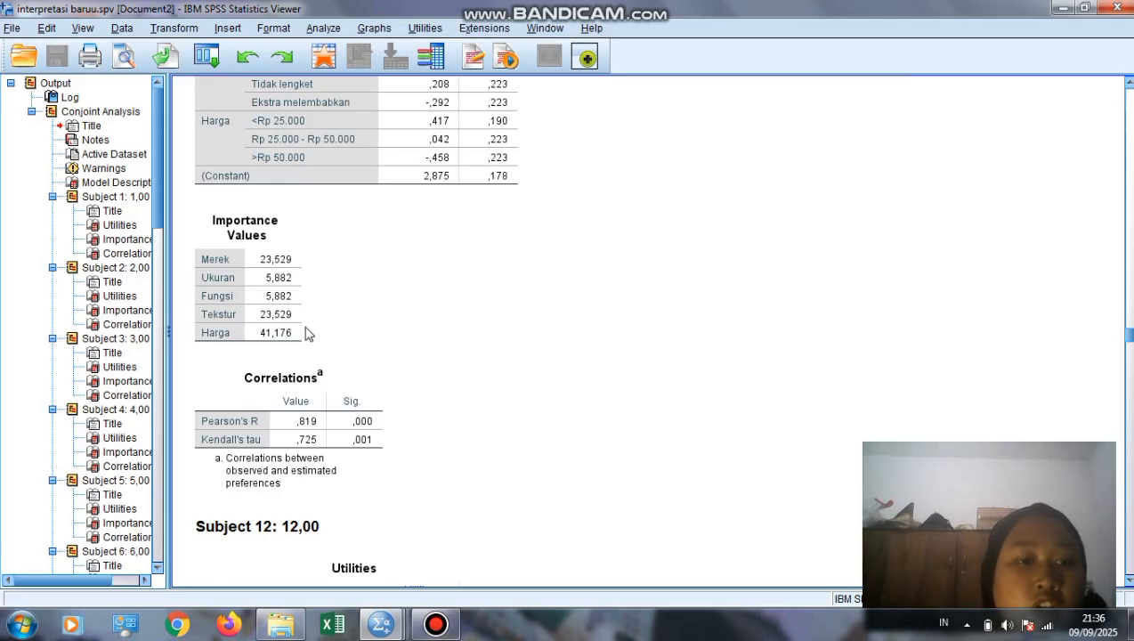
left_click(248, 324)
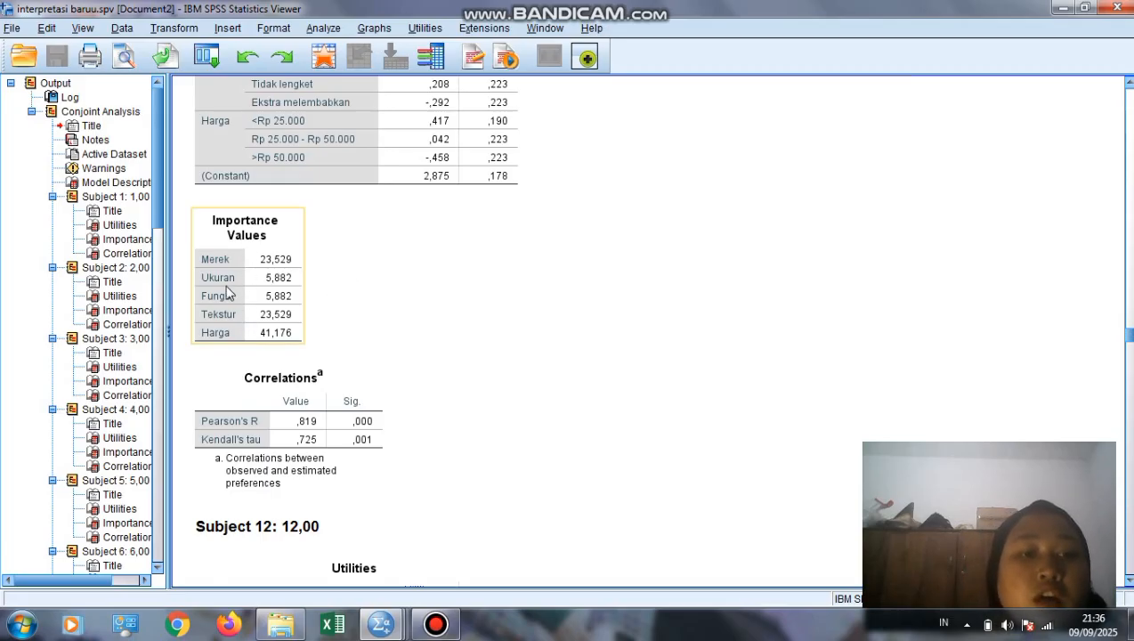
left_click(531, 296)
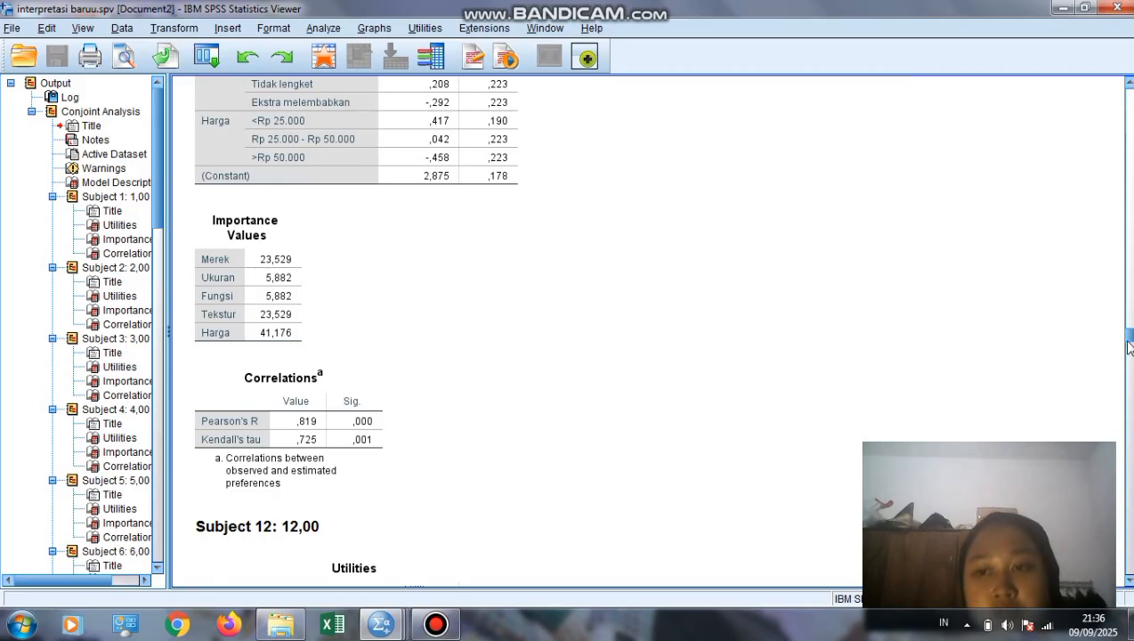
Step: Examine the utilities, importance values and correlations for Subjects 12 and 13 in the conjoint output
left_click_drag(1130, 340, 1129, 354)
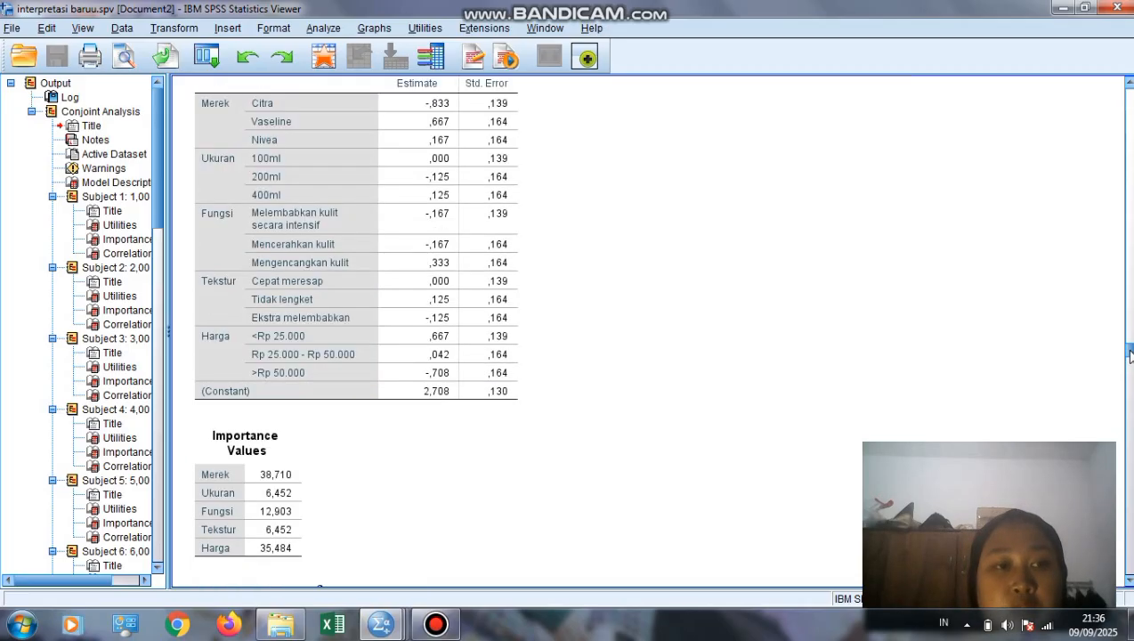
left_click(406, 114)
left_click(542, 117)
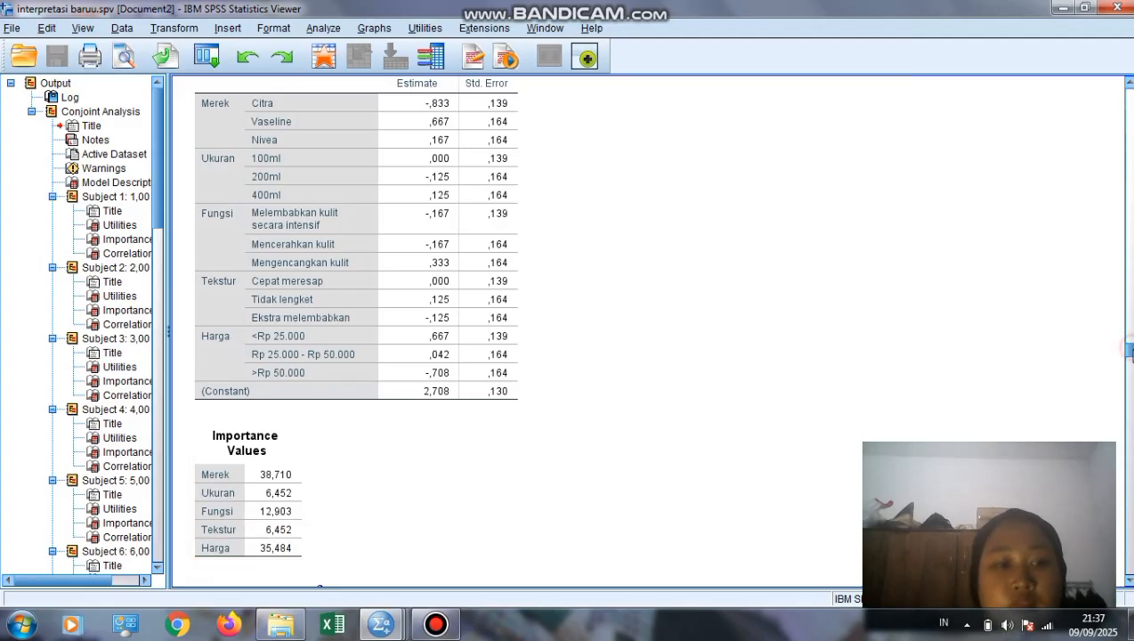
scroll(356, 329, "down", 10)
scroll(623, 329, "down", 1)
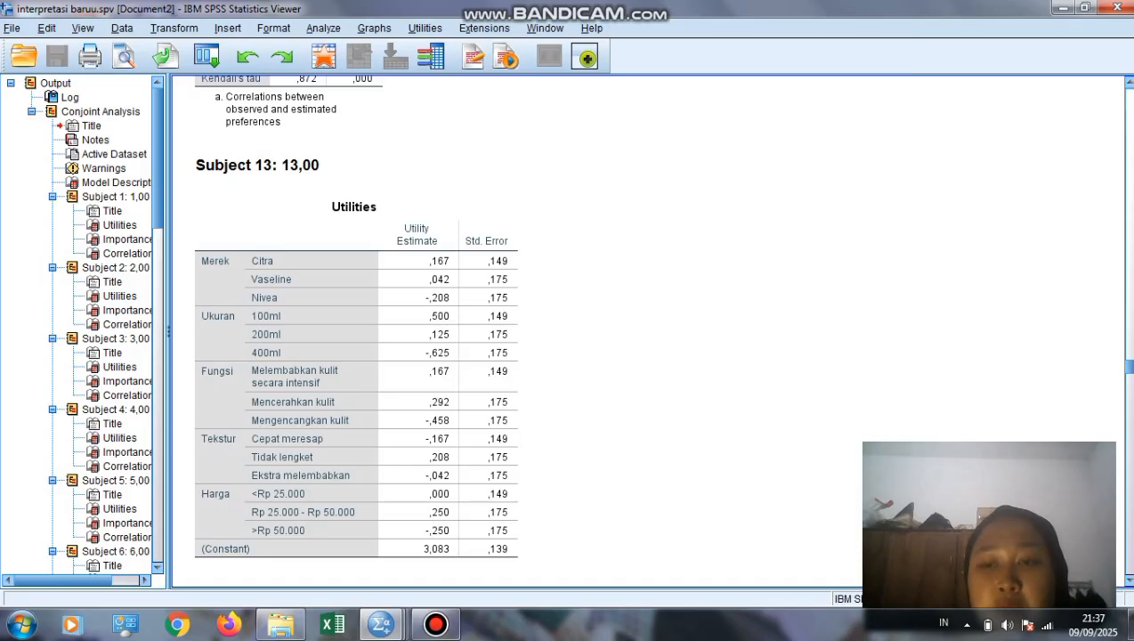
scroll(1124, 366, "down", 5)
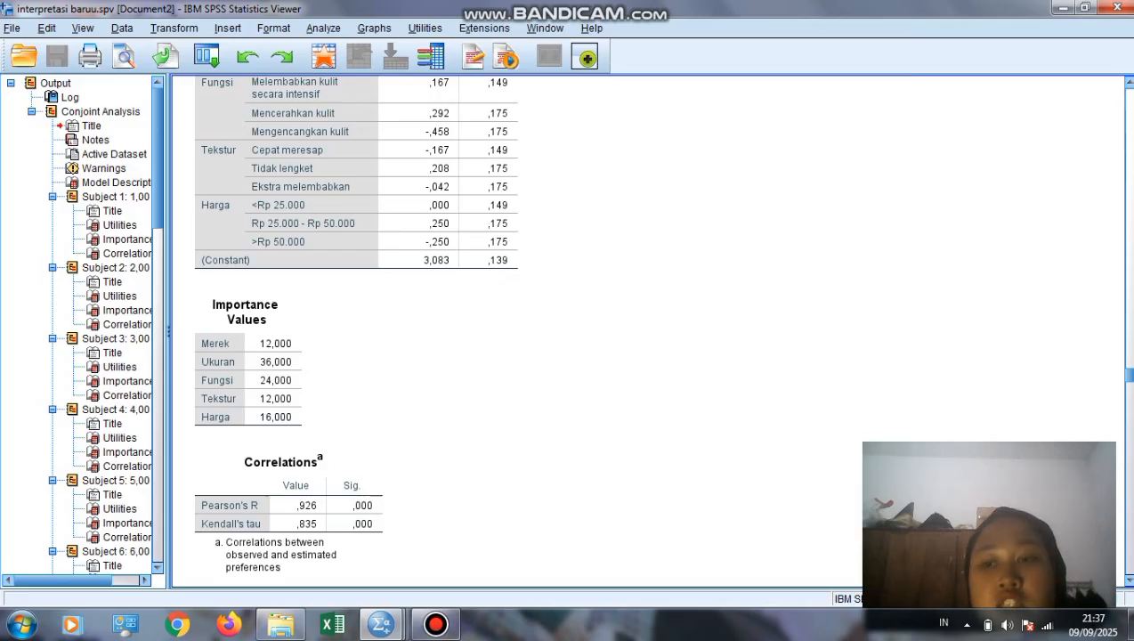
Step: Examine the utility estimates, attribute importance values and correlations for Subjects 14 and 15
left_click(1130, 392)
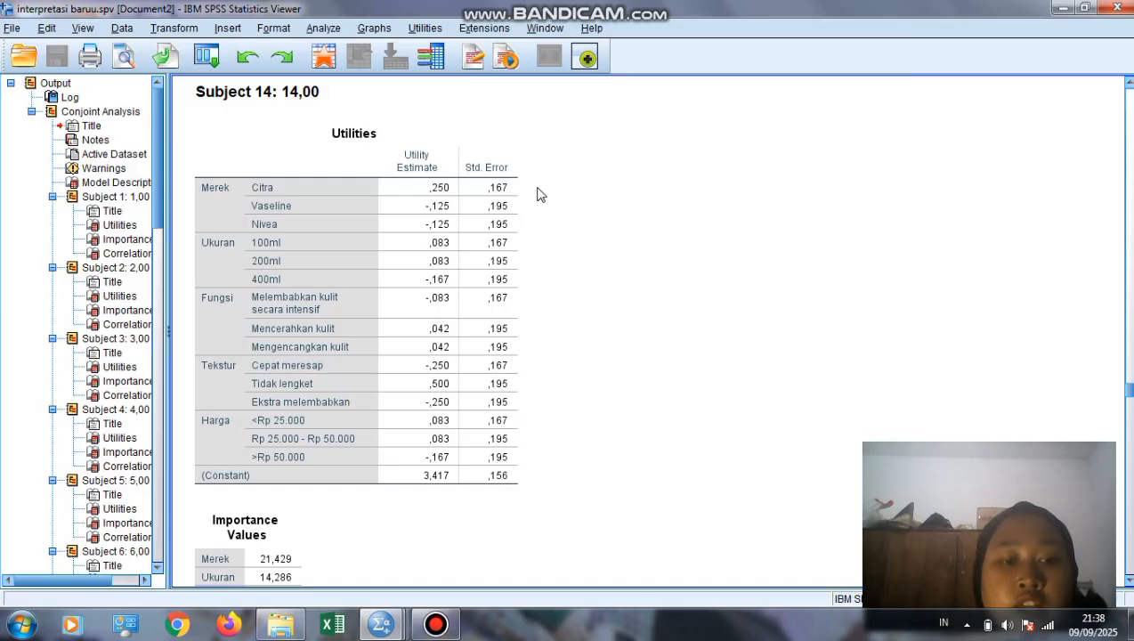
left_click(387, 321)
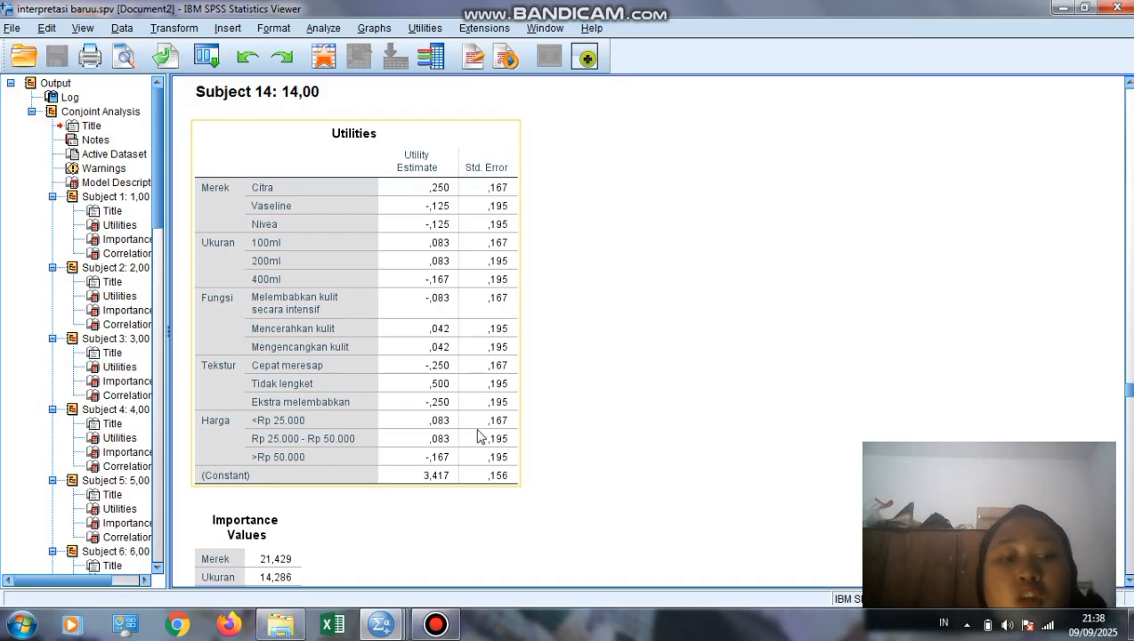
scroll(1128, 392, "down", 2)
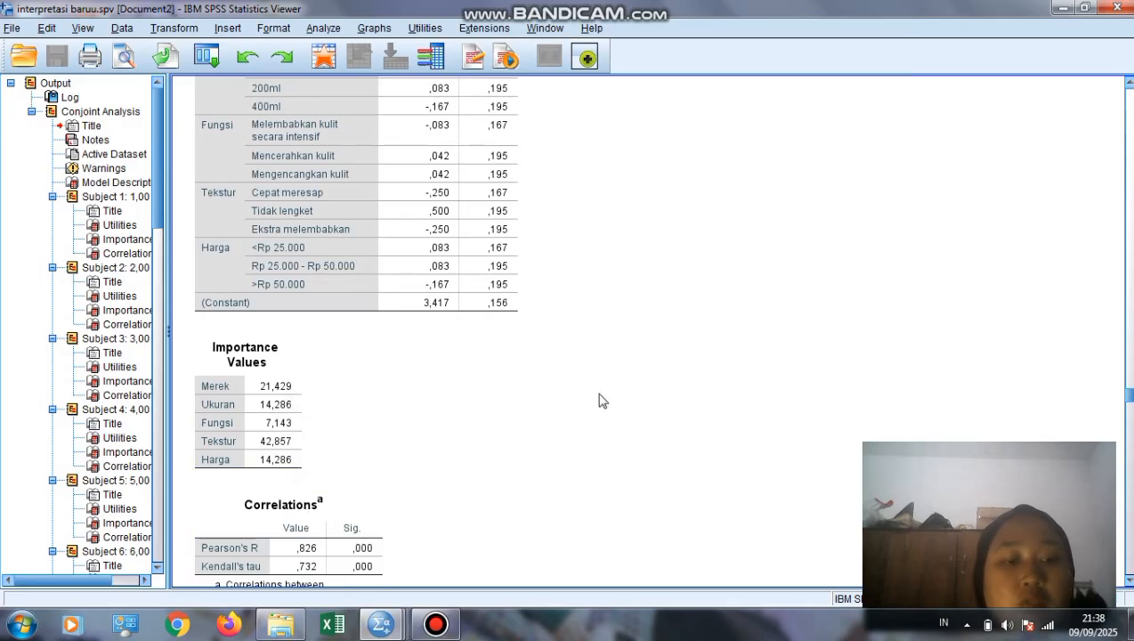
left_click_drag(1131, 396, 1131, 411)
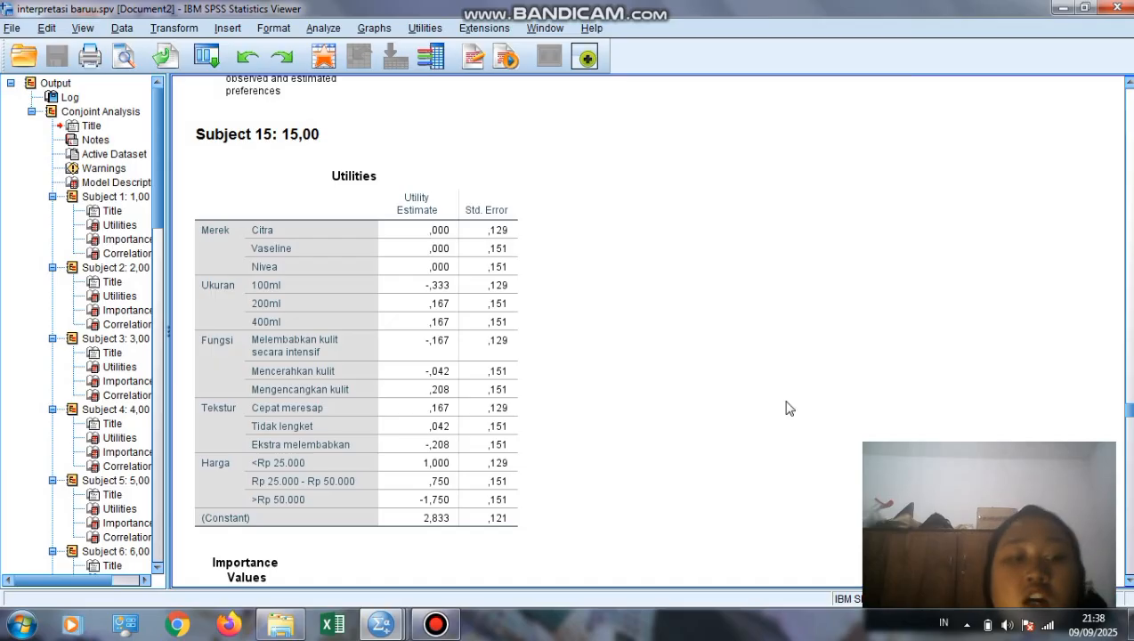
scroll(1123, 409, "down", 3)
scroll(1124, 410, "down", 1)
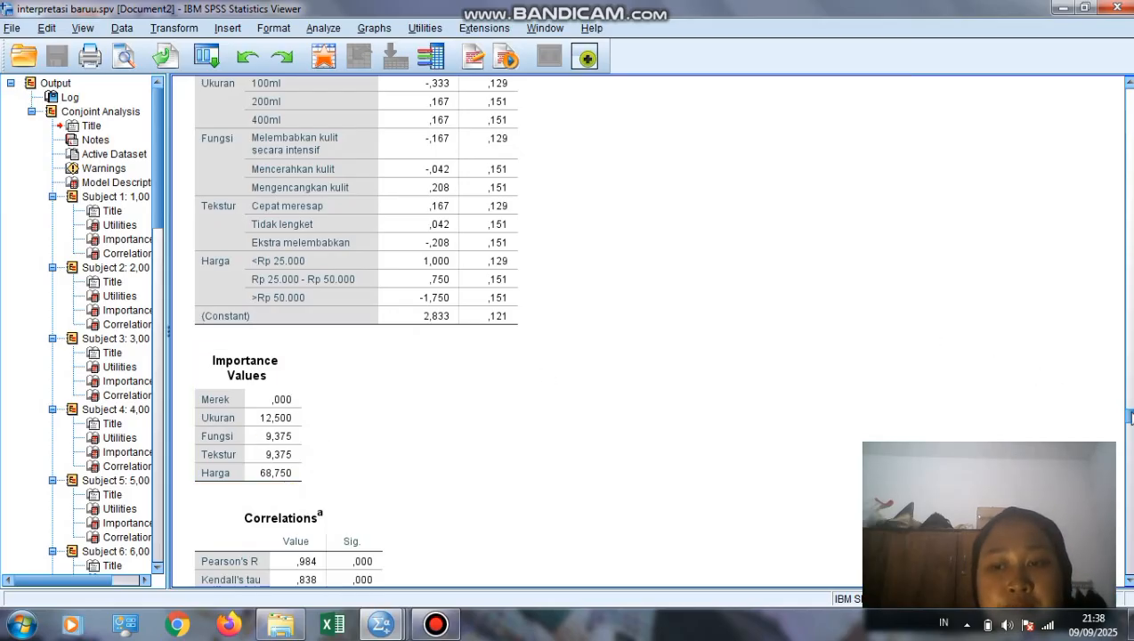
Step: Examine Subject 16's utilities, importance values and correlations, and Subject 17's utility estimates for each attribute level
left_click_drag(1129, 416, 1130, 431)
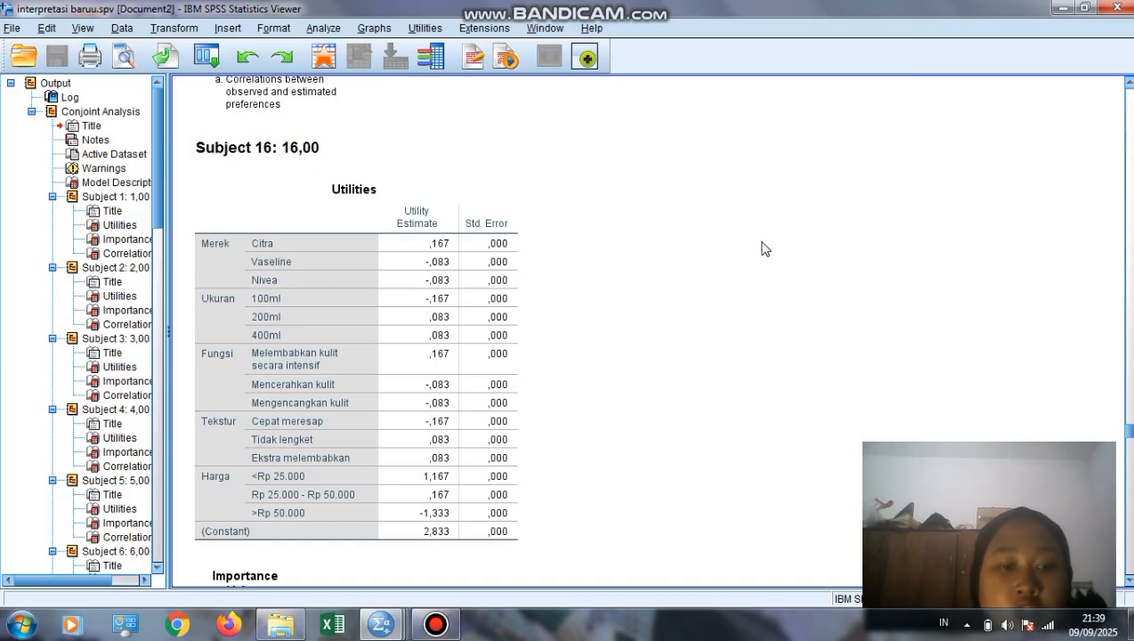
left_click_drag(1131, 430, 1130, 442)
left_click(227, 276)
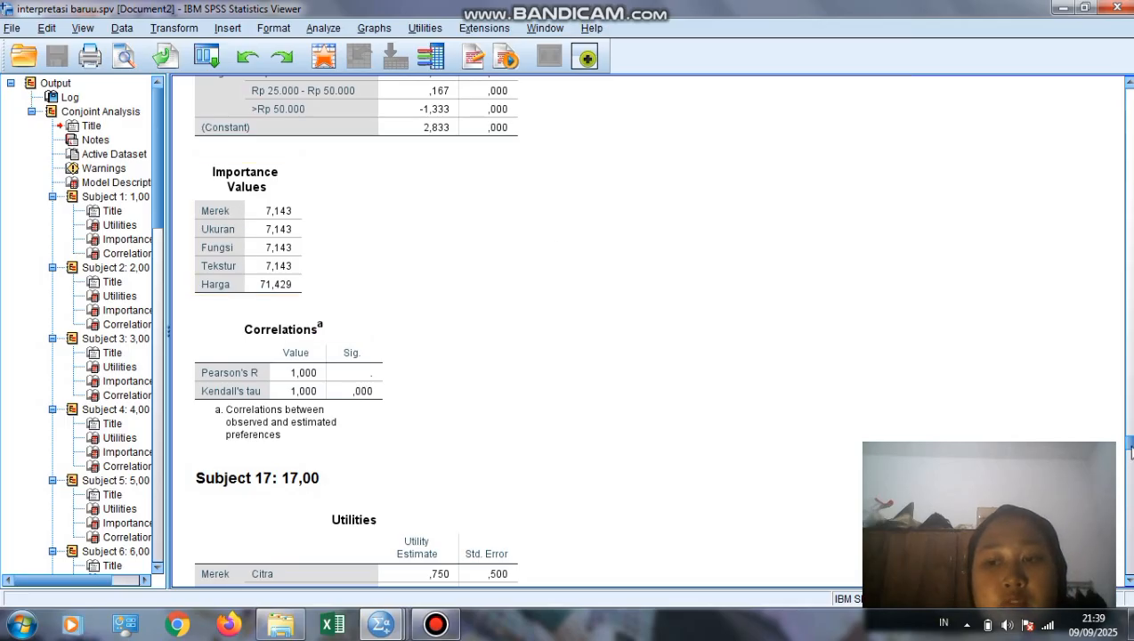
left_click_drag(1129, 447, 1127, 454)
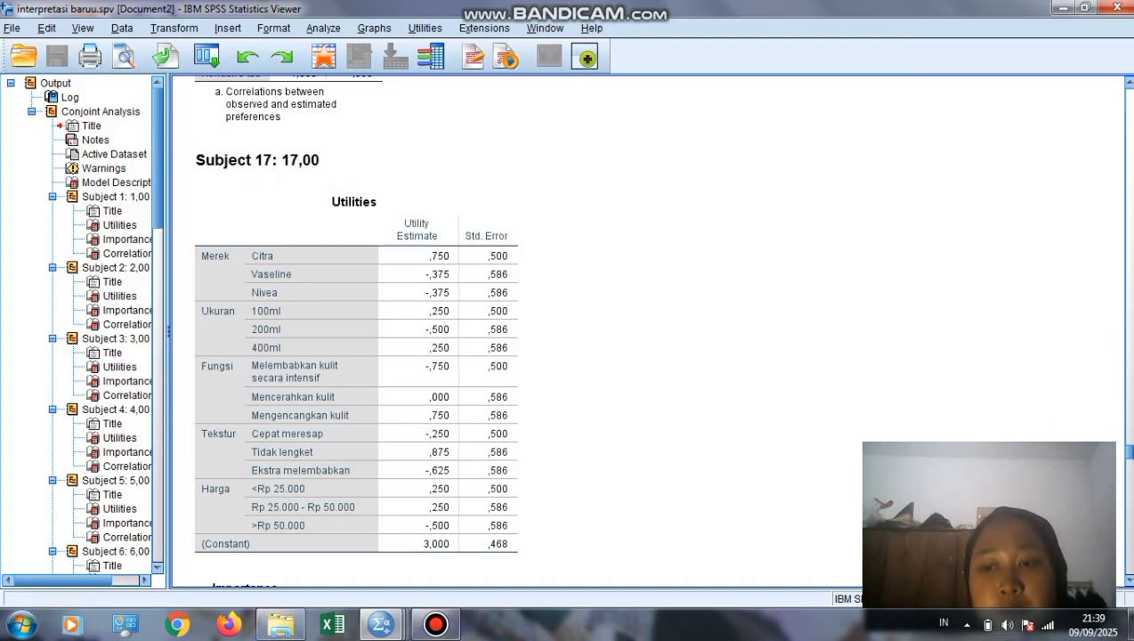
Step: Examine Subject 18's utility estimates per attribute level, plus the importance values and the Pearson's R and Kendall's tau correlations
scroll(623, 330, "down", 10)
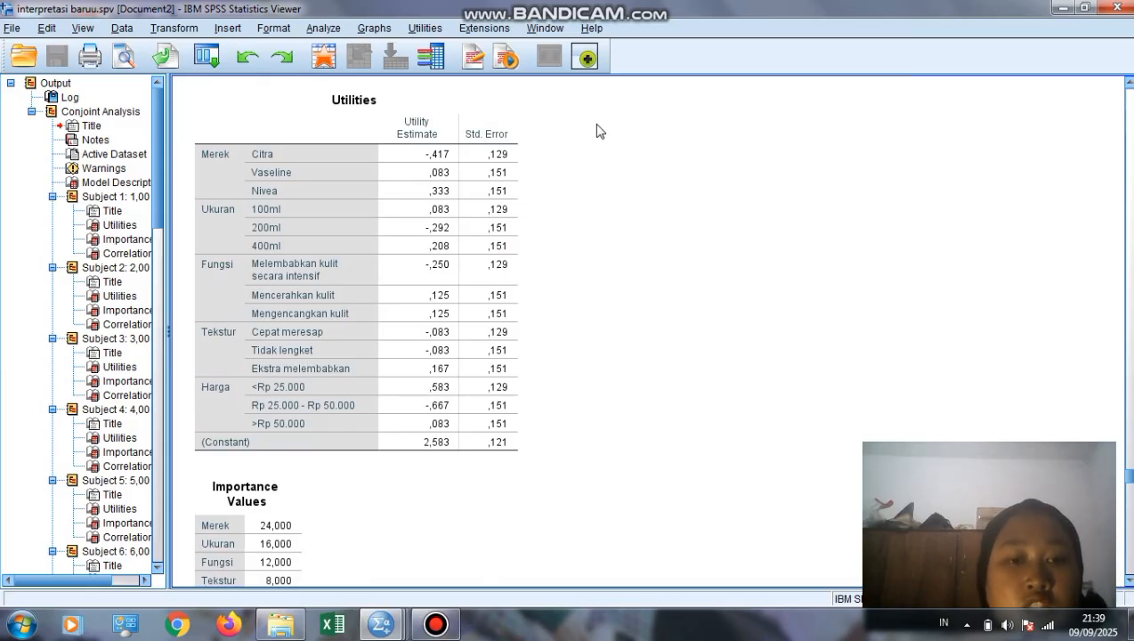
left_click(472, 345)
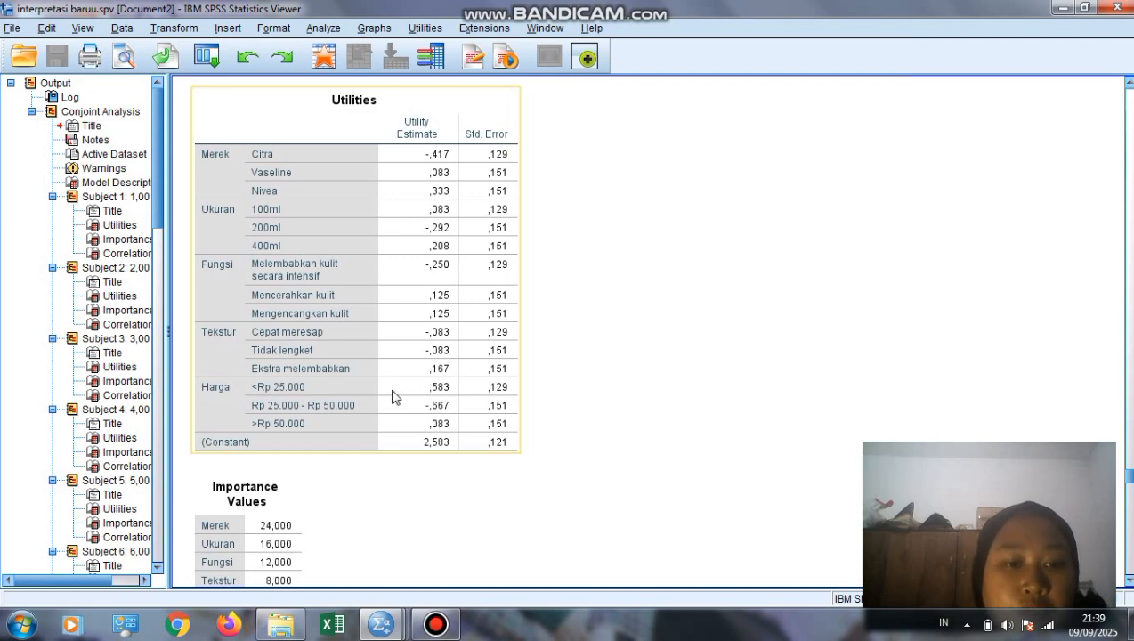
left_click(314, 463)
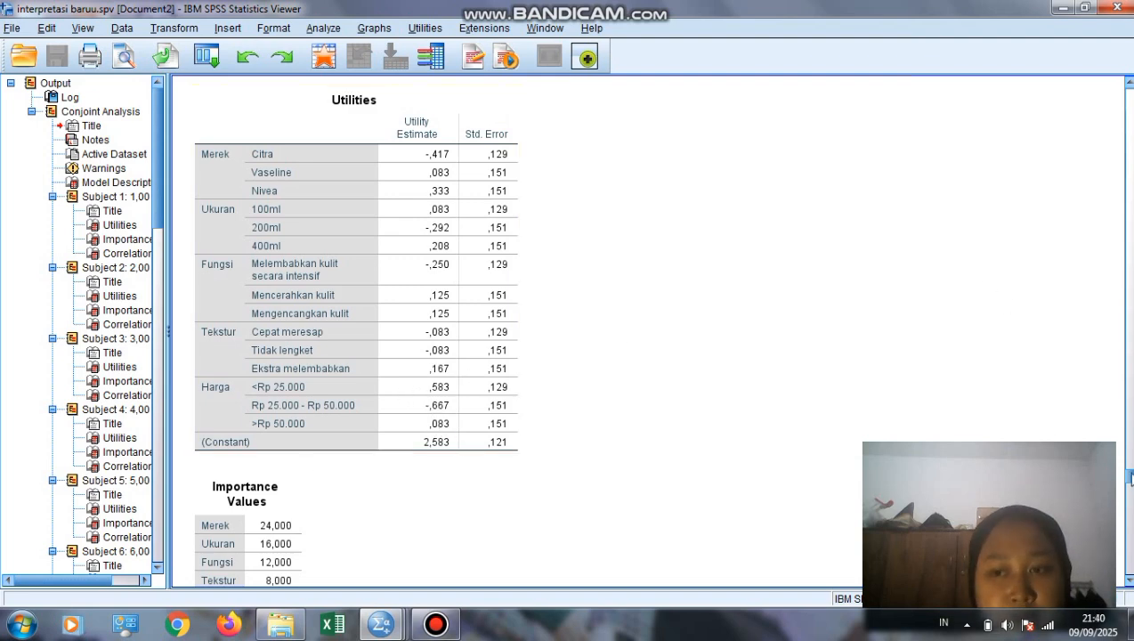
left_click_drag(1129, 478, 1129, 488)
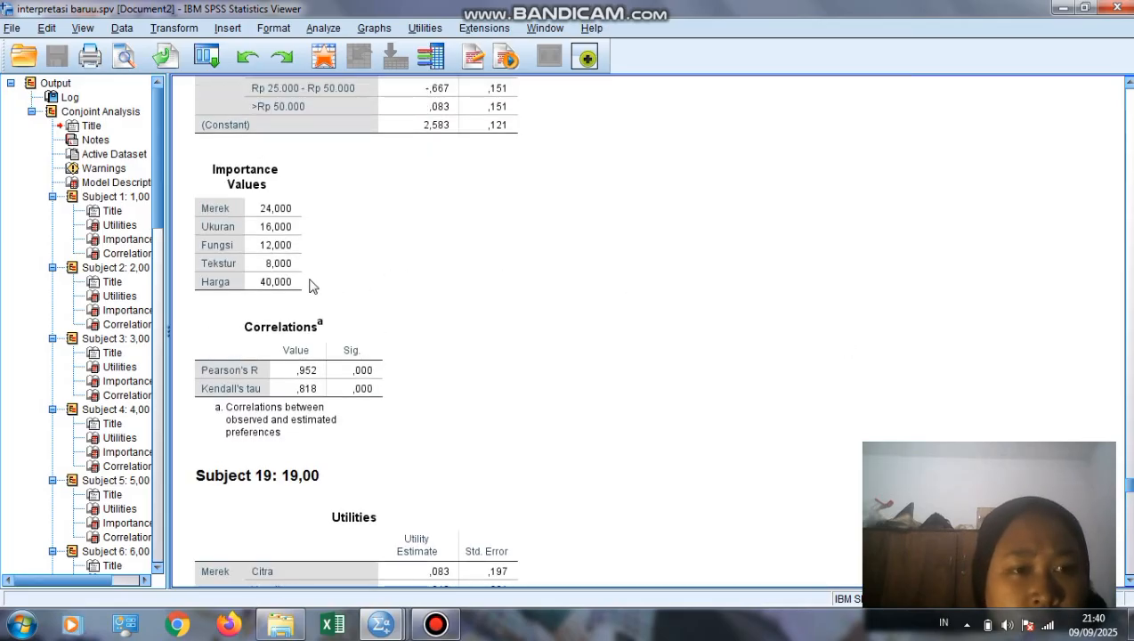